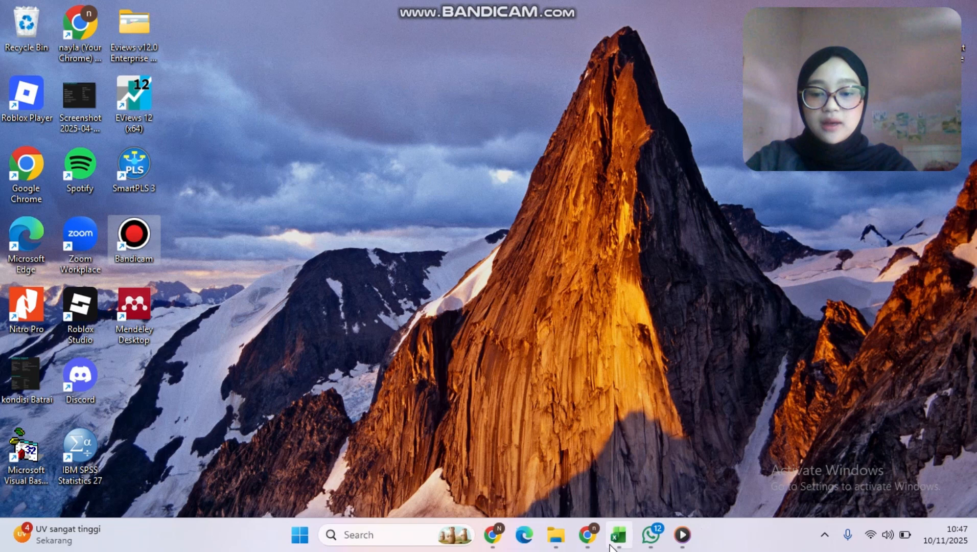
- Switch to the cregresi data panel workbook in Excel to view the panel data
mouse_move(617, 548)
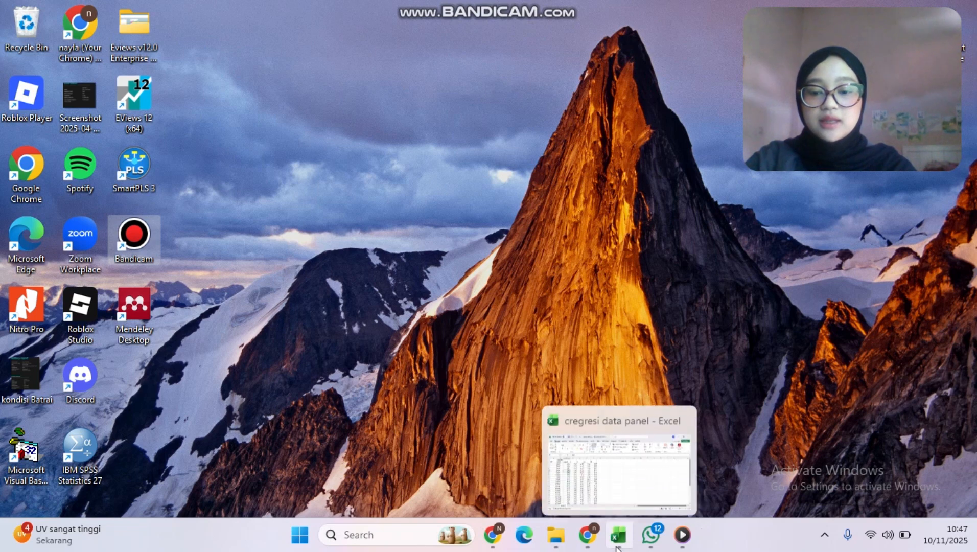
left_click(627, 497)
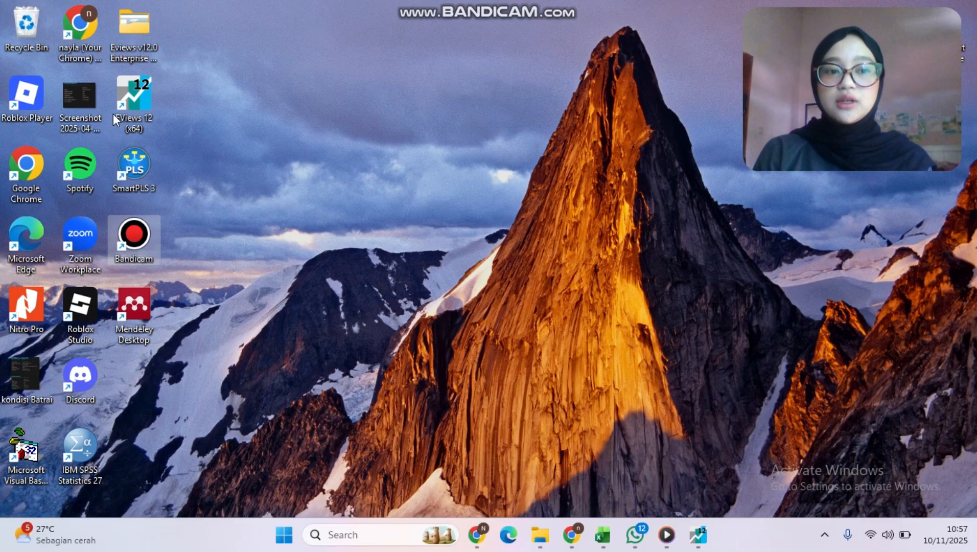
- Launch EViews 12 and start a new workfile with the Balanced Panel structure type
double_click(131, 108)
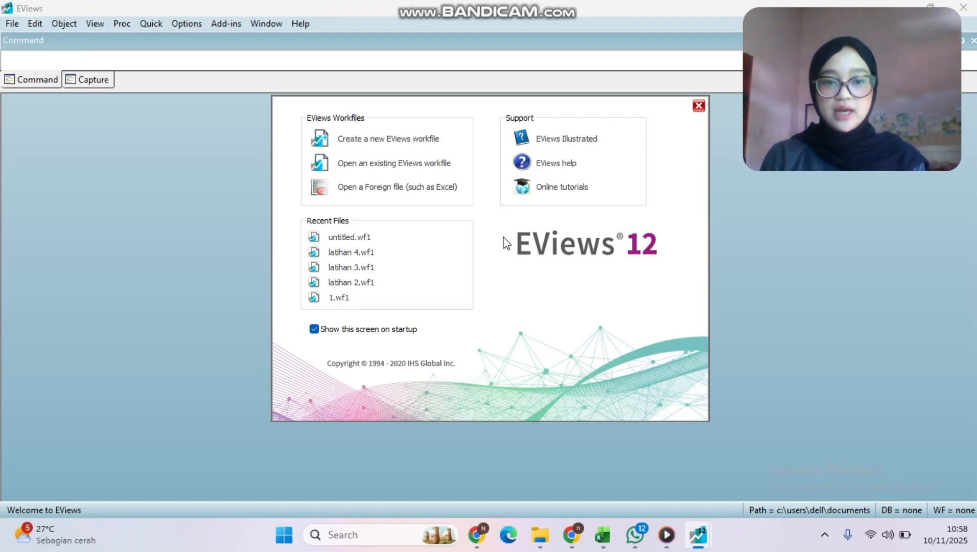
left_click(418, 148)
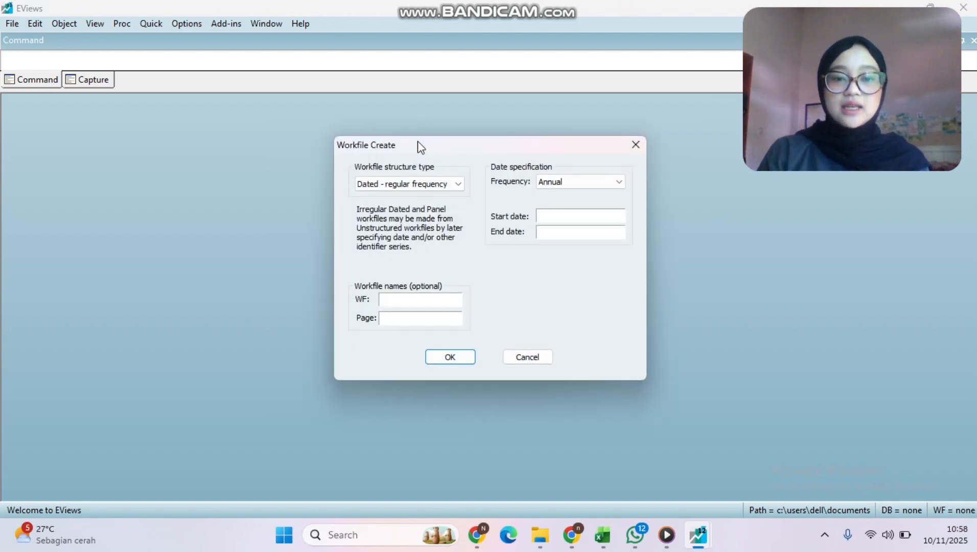
left_click(438, 187)
left_click(428, 216)
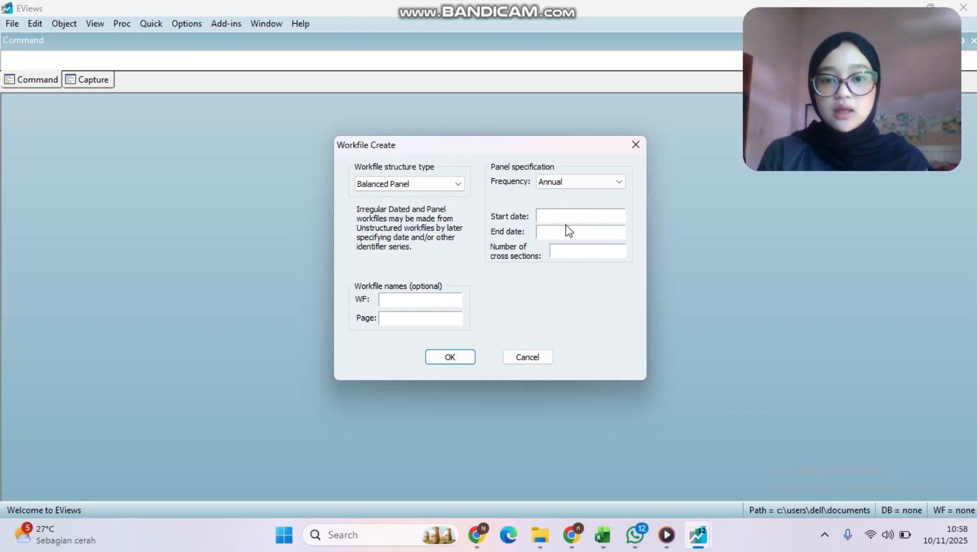
- Check the first year in the Excel sheet's TAHUN column and set the EViews workfile's start date to 2015
left_click(606, 537)
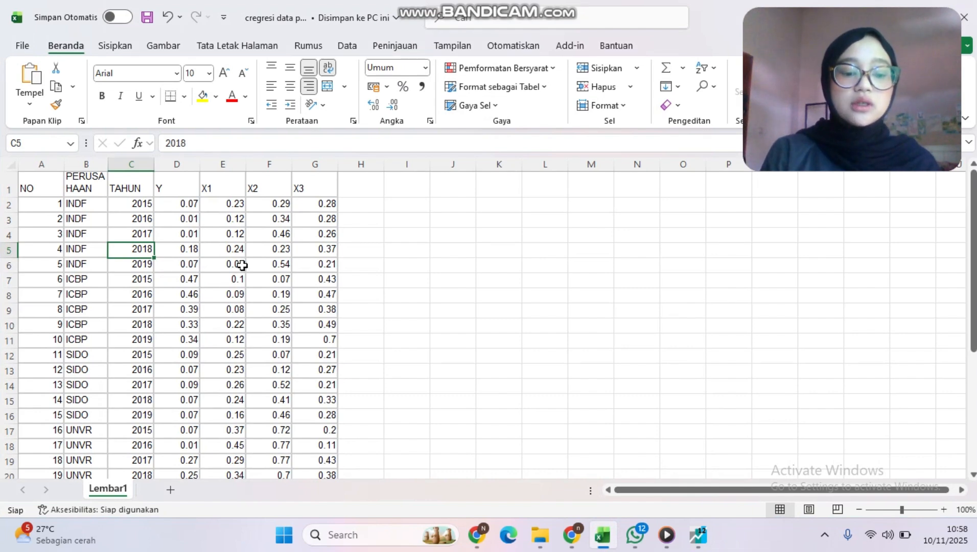
left_click(150, 206)
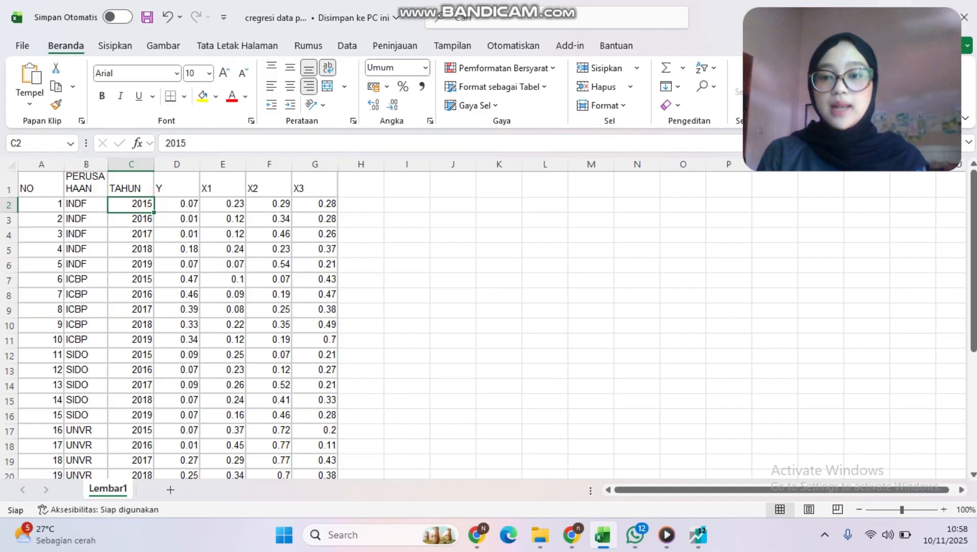
left_click(899, 17)
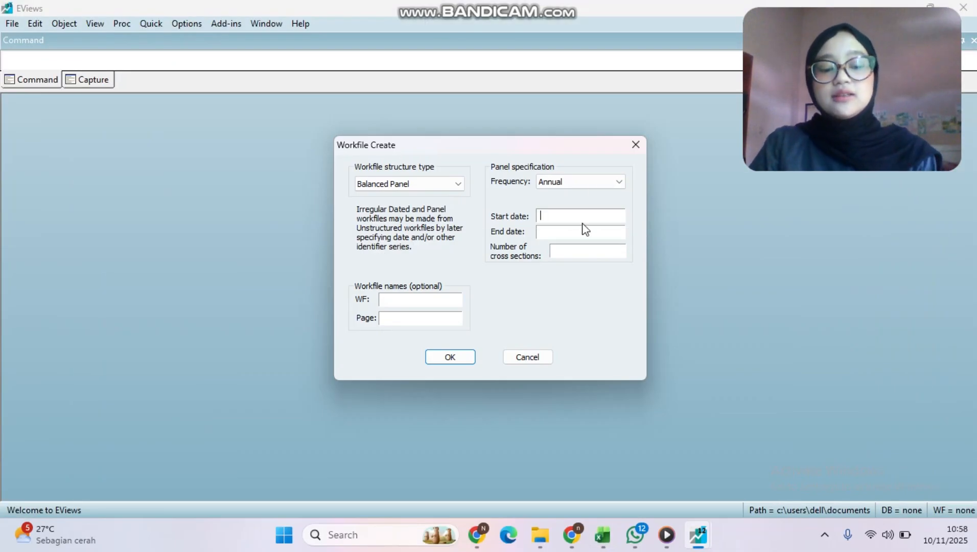
type("2015")
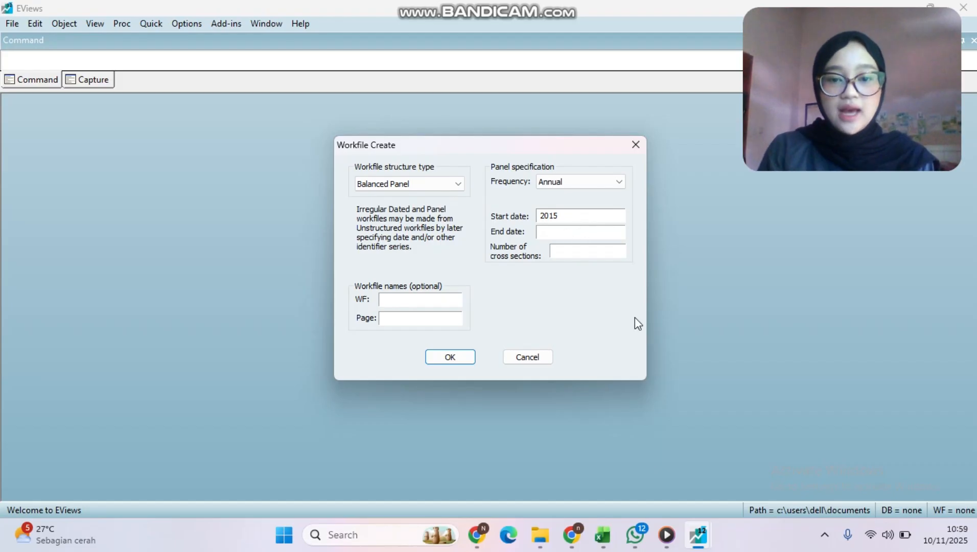
- Check the last year of the first company in Excel and set the EViews workfile's end date to 2019
key("Tab")
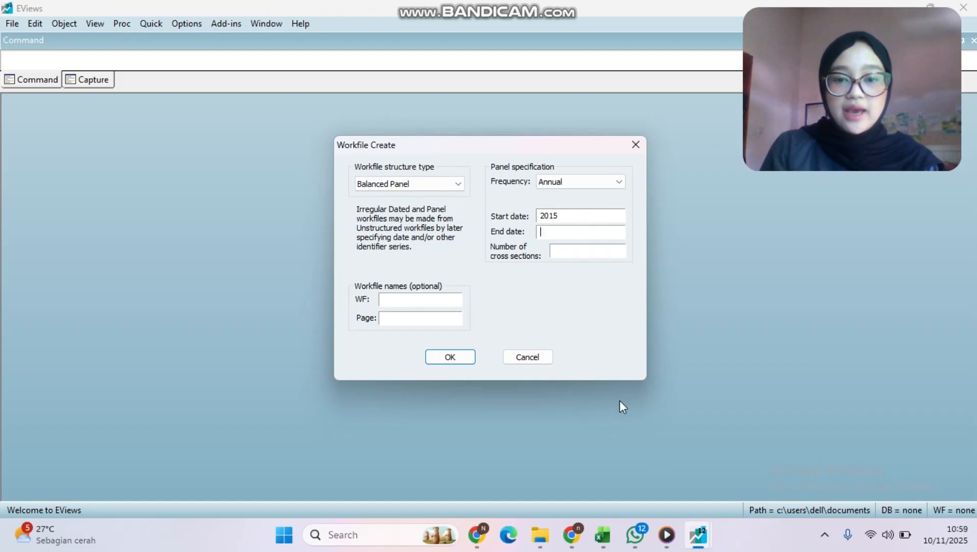
left_click(599, 545)
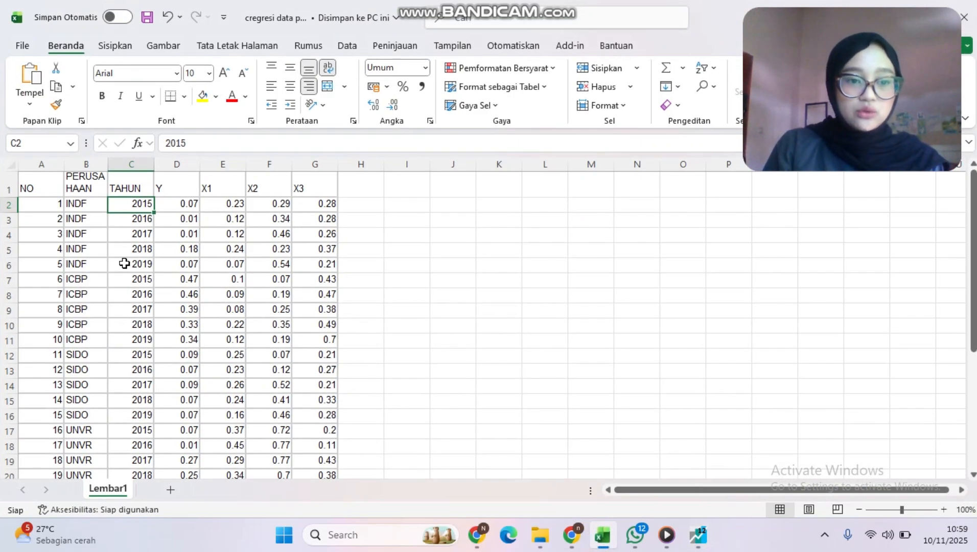
left_click(127, 265)
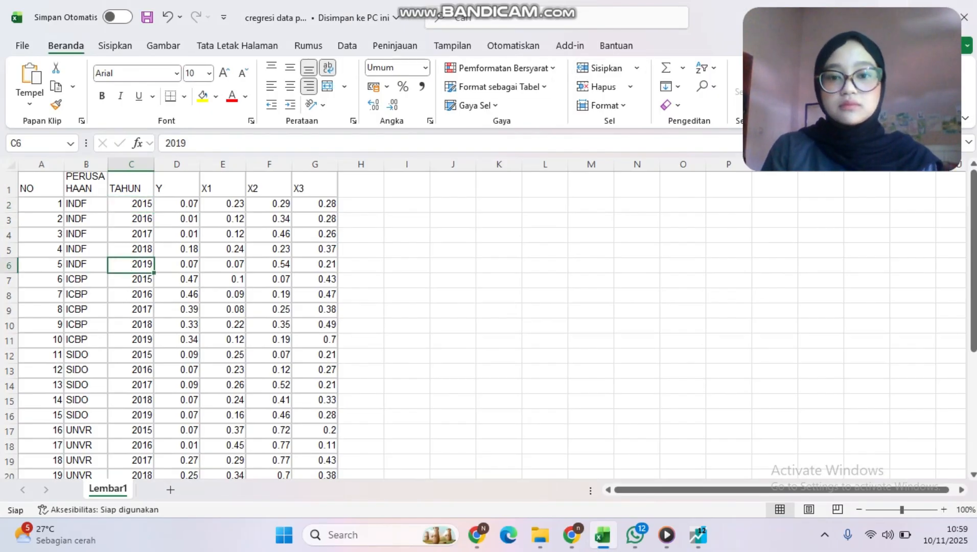
key("alt+Tab")
type("201")
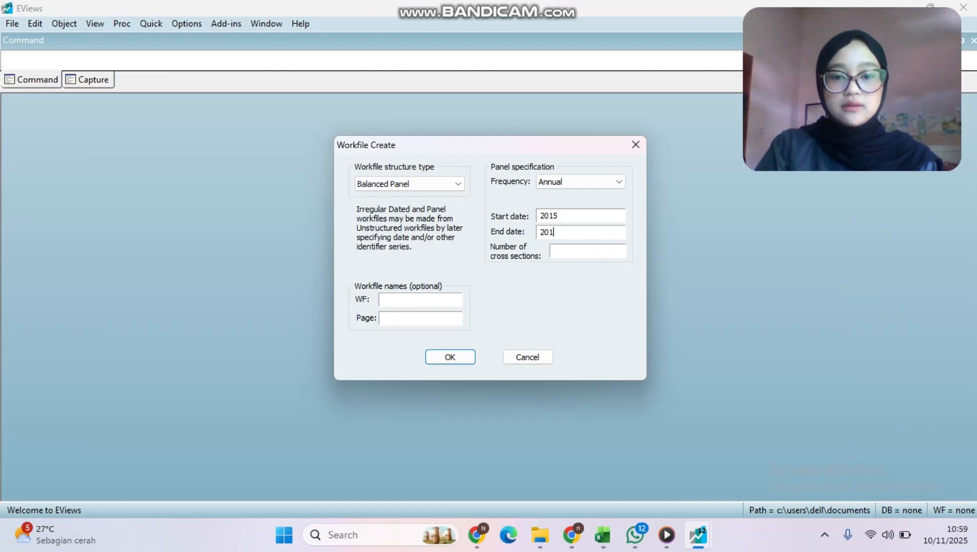
type("9")
- Count the distinct companies in the Excel sheet's PERUSAHAAN column and set the EViews number of cross sections to 6
left_click(570, 252)
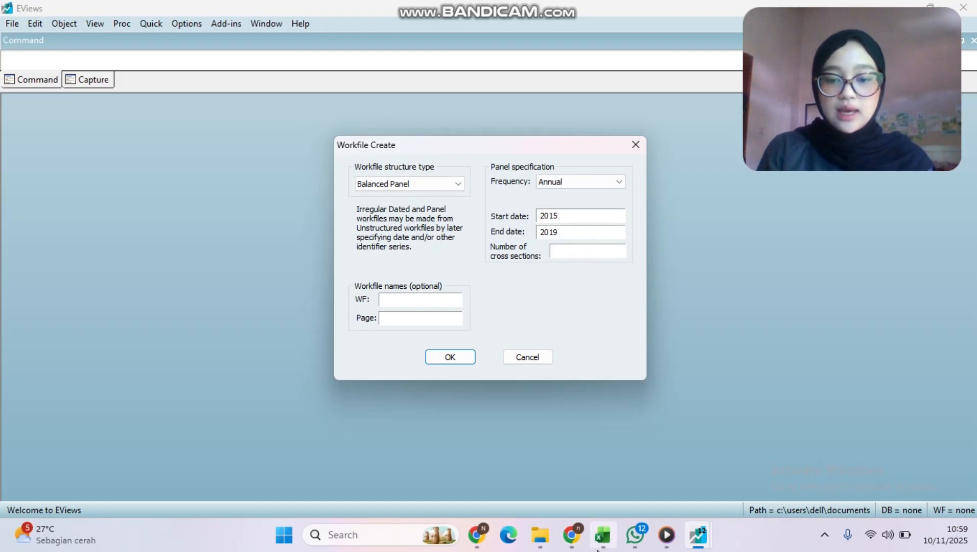
left_click(598, 545)
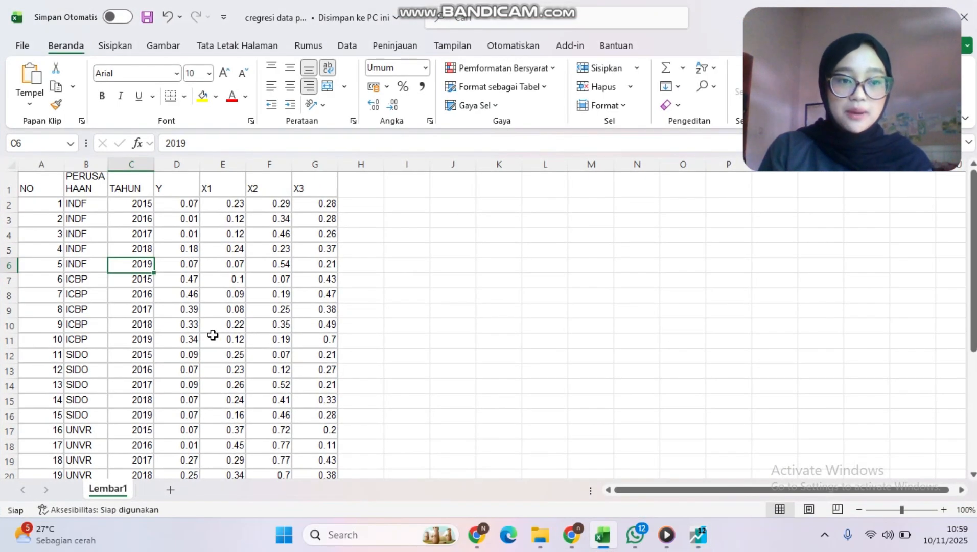
left_click(85, 203)
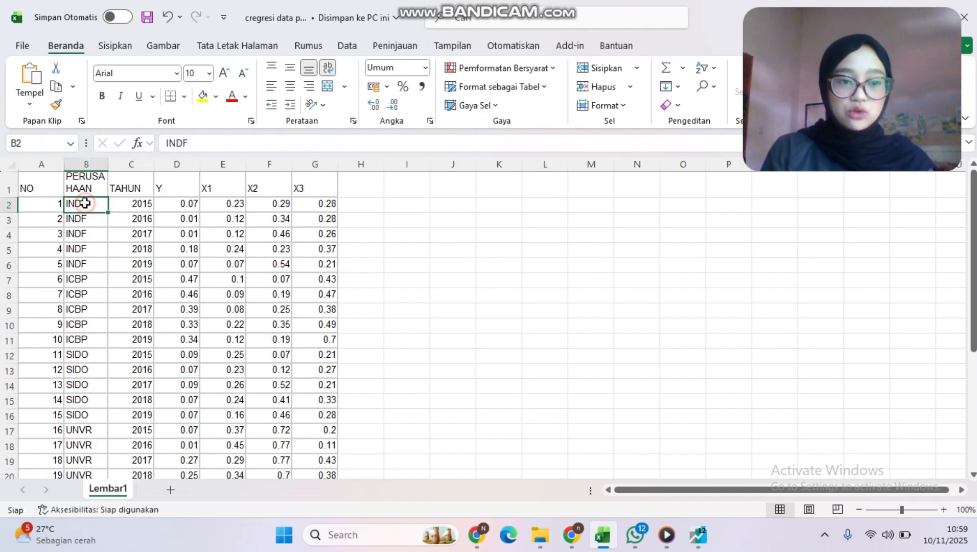
left_click(96, 281)
left_click(96, 355)
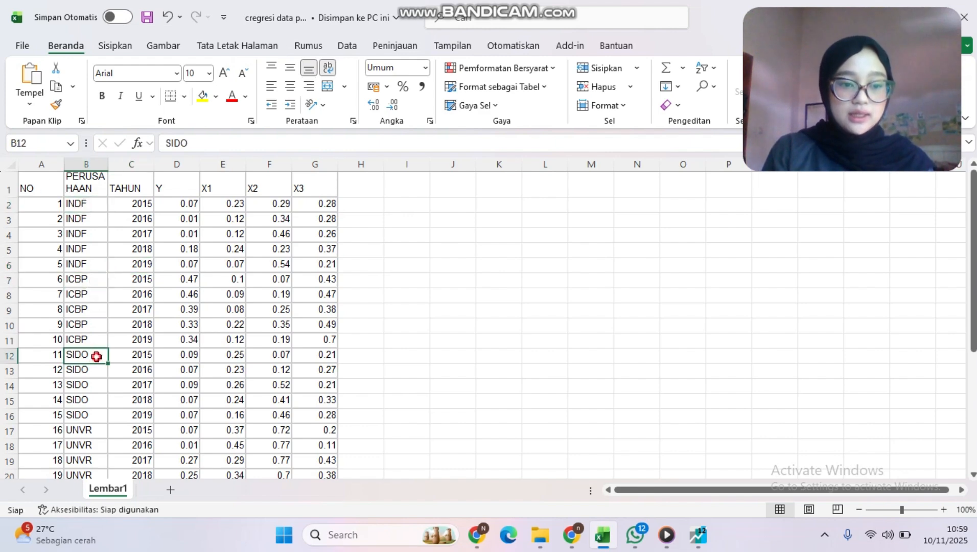
left_click(89, 433)
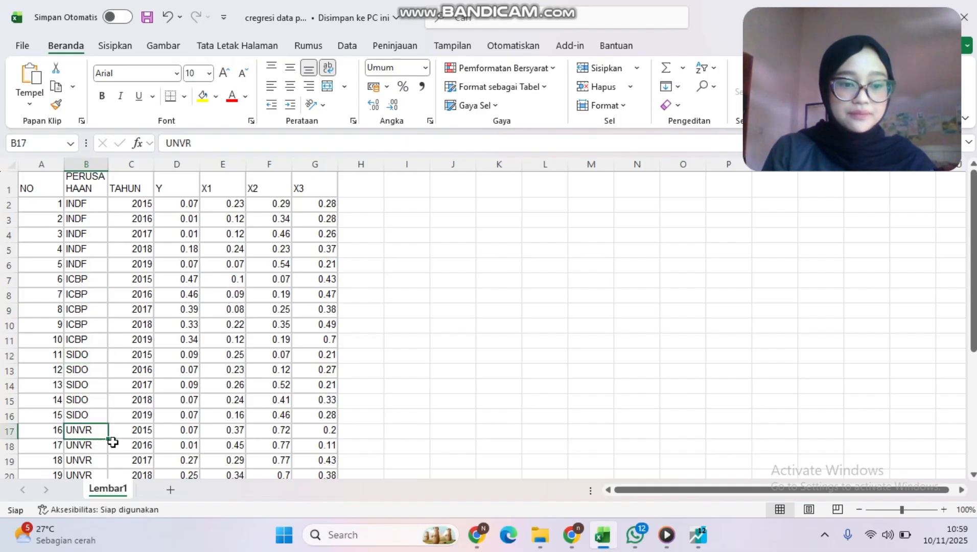
scroll(111, 440, "down", 9)
scroll(113, 442, "up", 3)
scroll(113, 442, "up", 1)
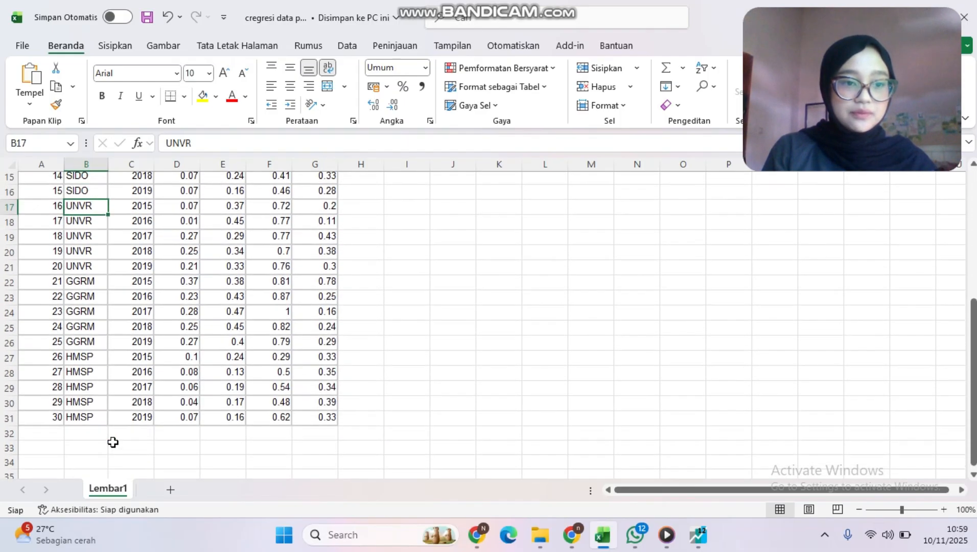
left_click(87, 283)
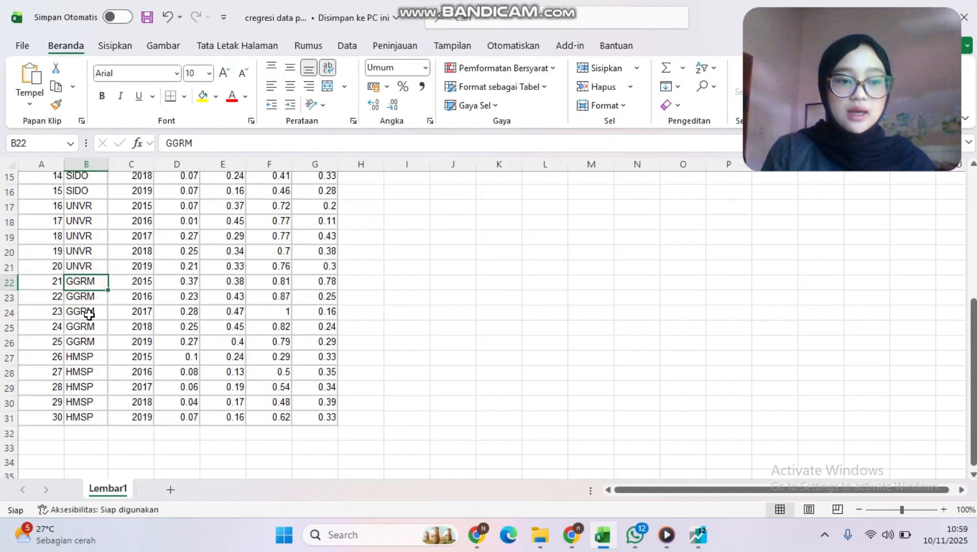
left_click(98, 358)
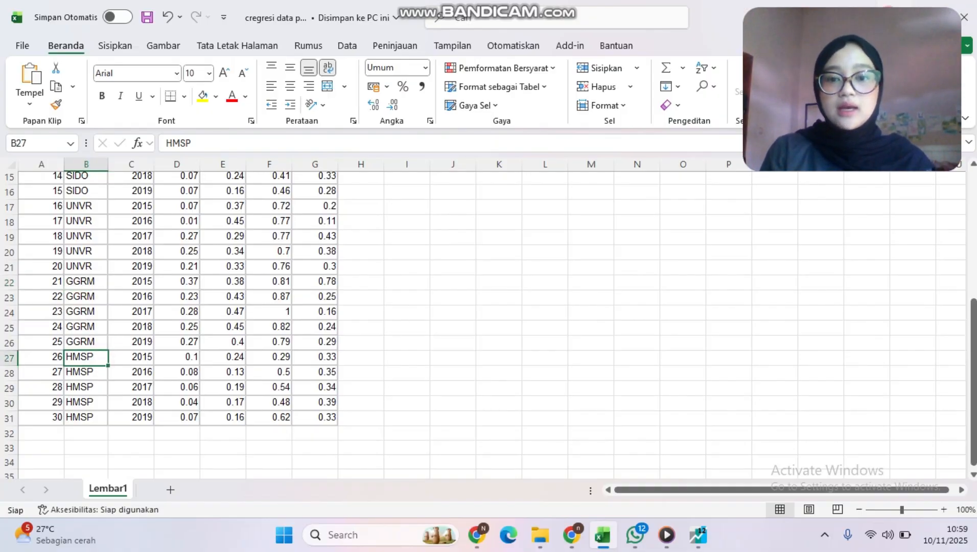
left_click(900, 16)
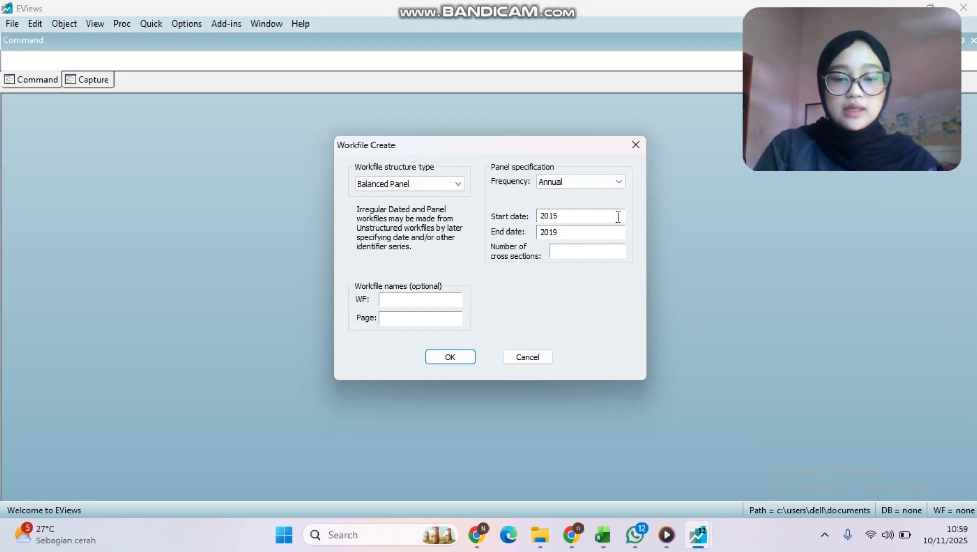
type("6")
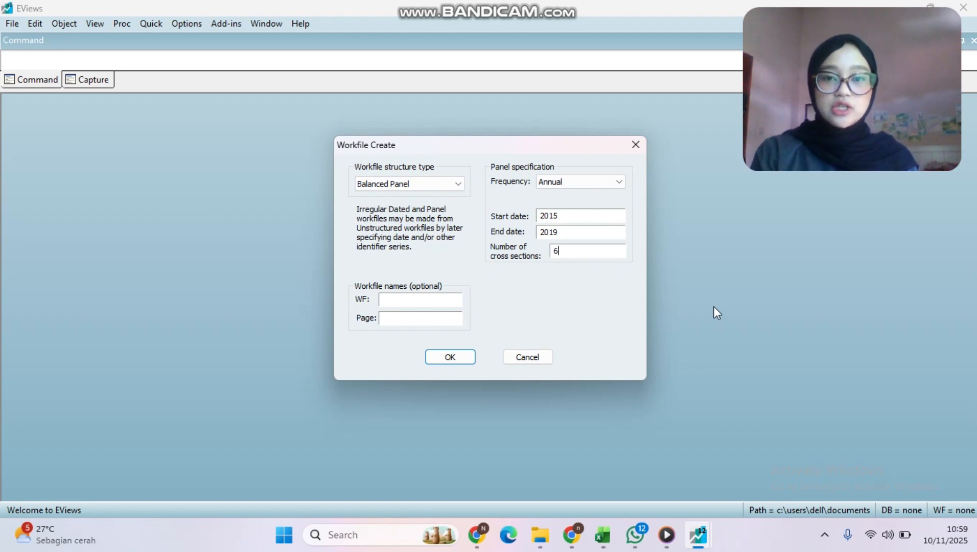
- Review the year range and each distinct company in the Excel sheet against the workfile's panel specification
left_click(603, 535)
scroll(289, 288, "up", 5)
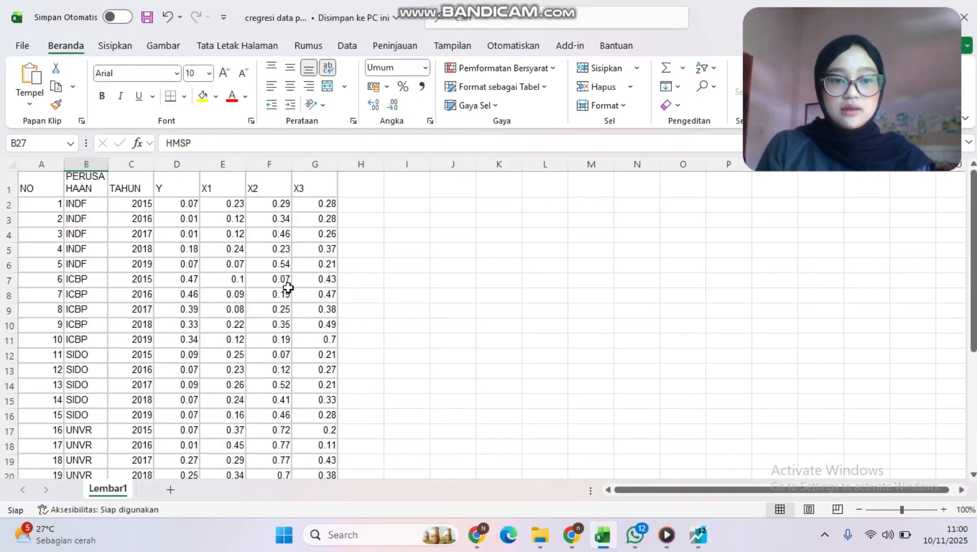
left_click(144, 205)
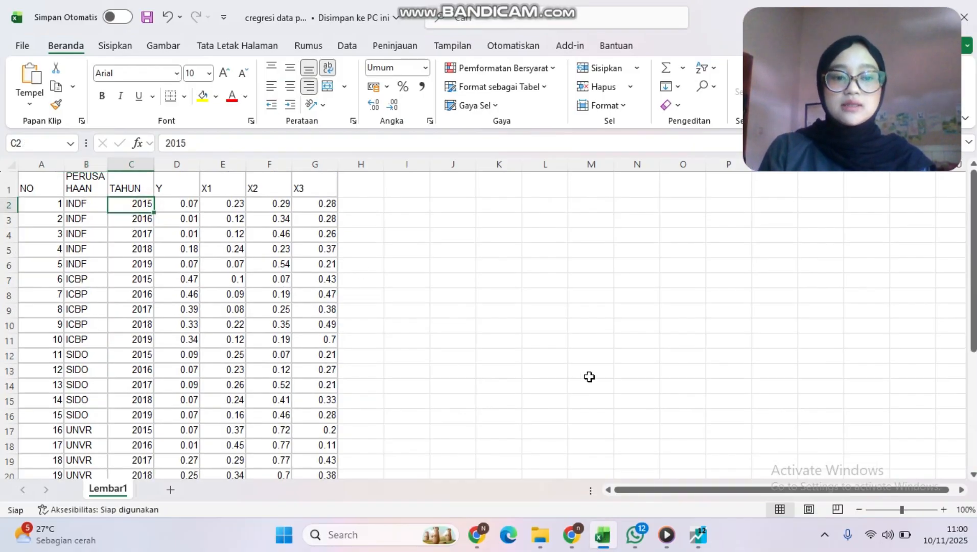
left_click(144, 276)
left_click(143, 263)
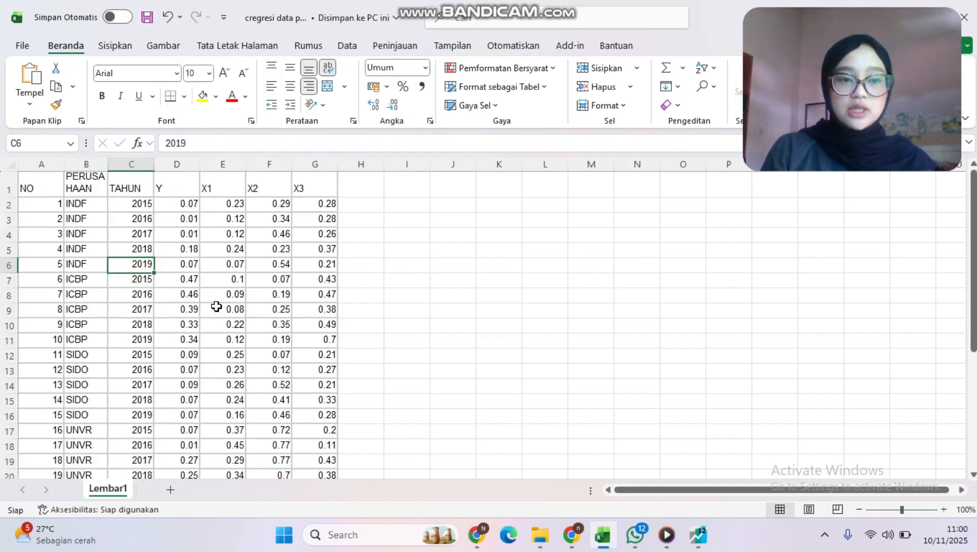
left_click(87, 206)
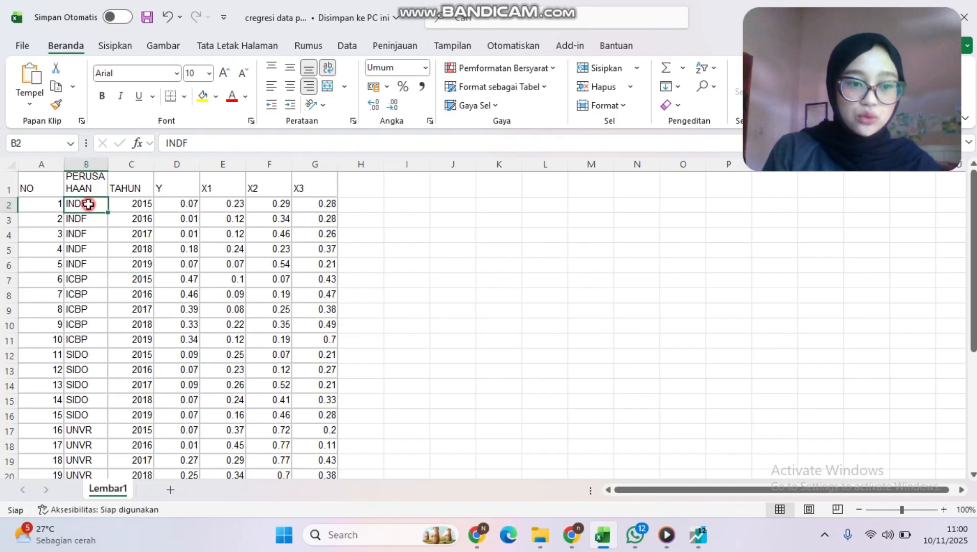
left_click(92, 280)
left_click(92, 355)
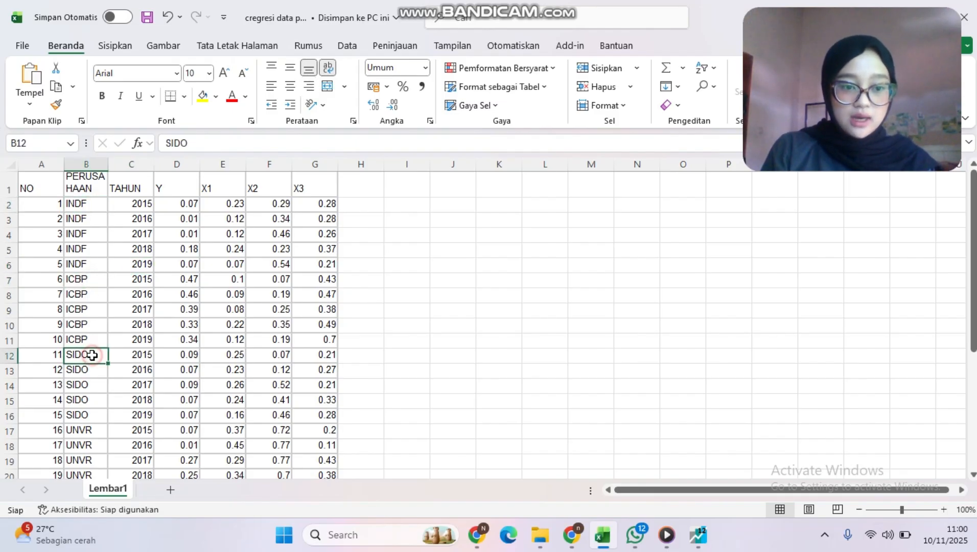
scroll(93, 394, "down", 4)
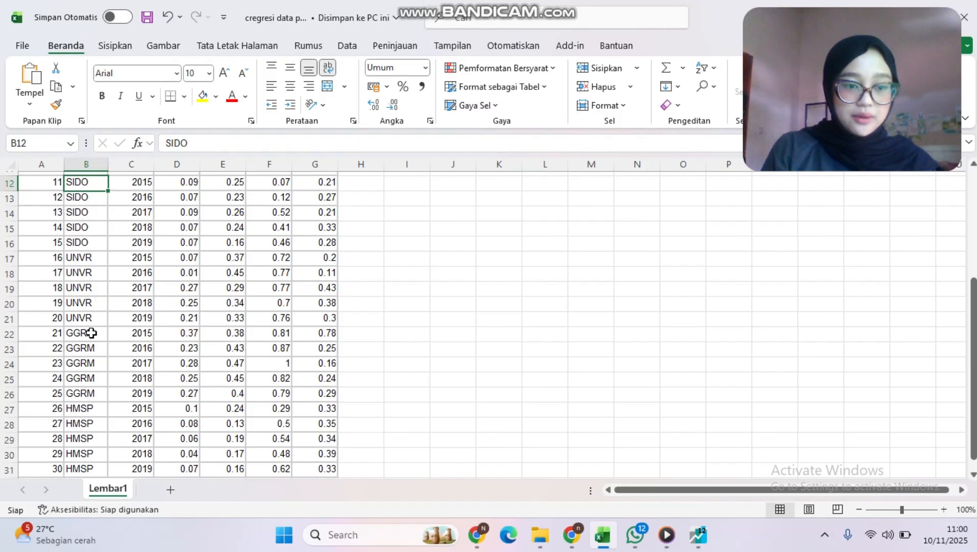
left_click(92, 318)
left_click(93, 335)
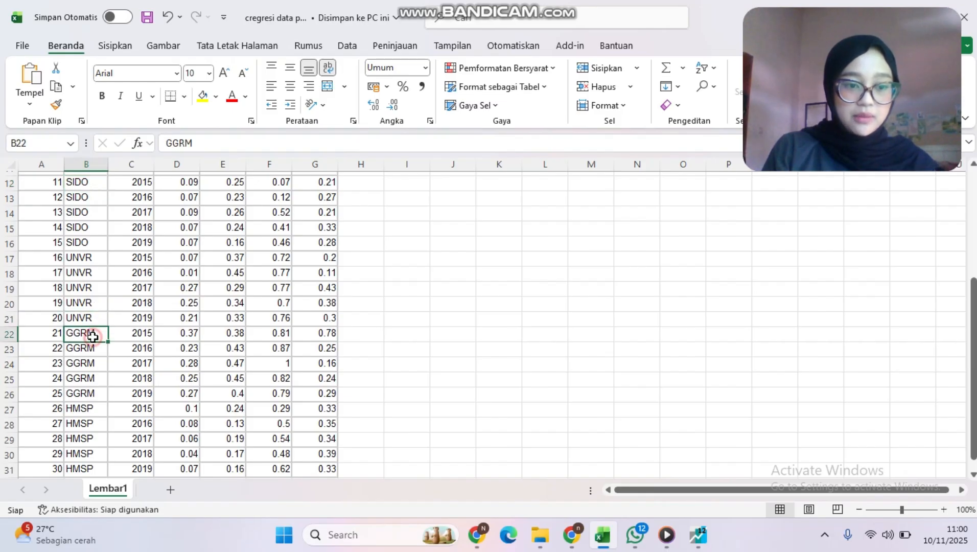
left_click(89, 412)
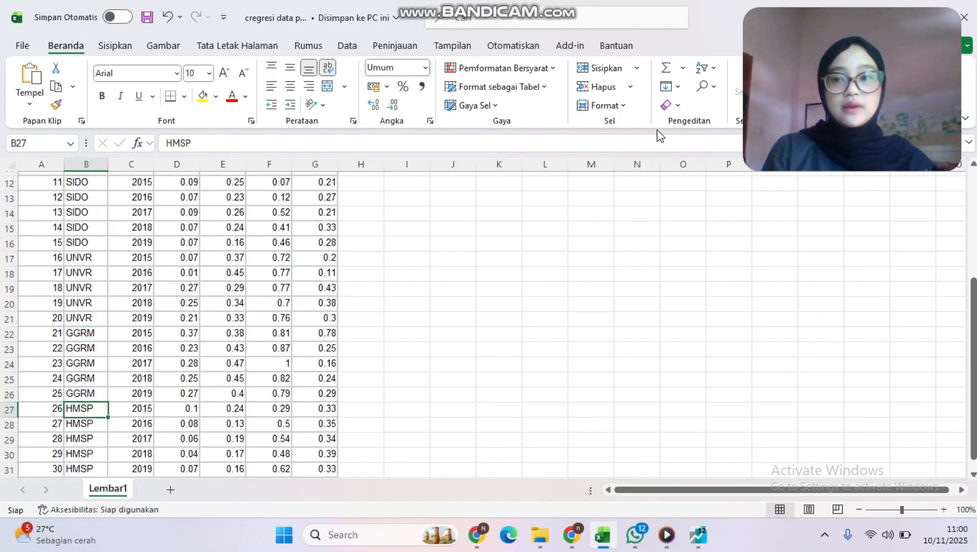
- Return to EViews and create the balanced panel workfile with the entered specification
left_click(898, 17)
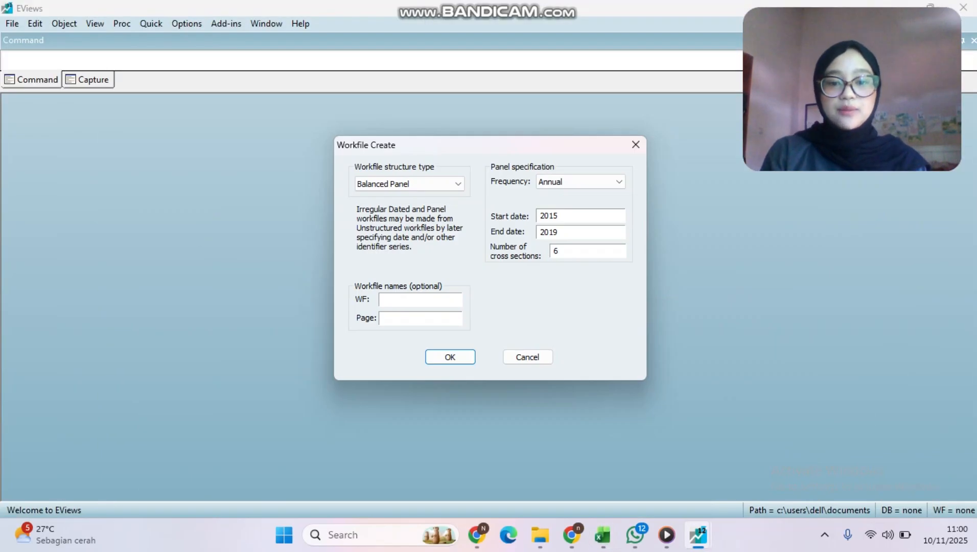
left_click(457, 359)
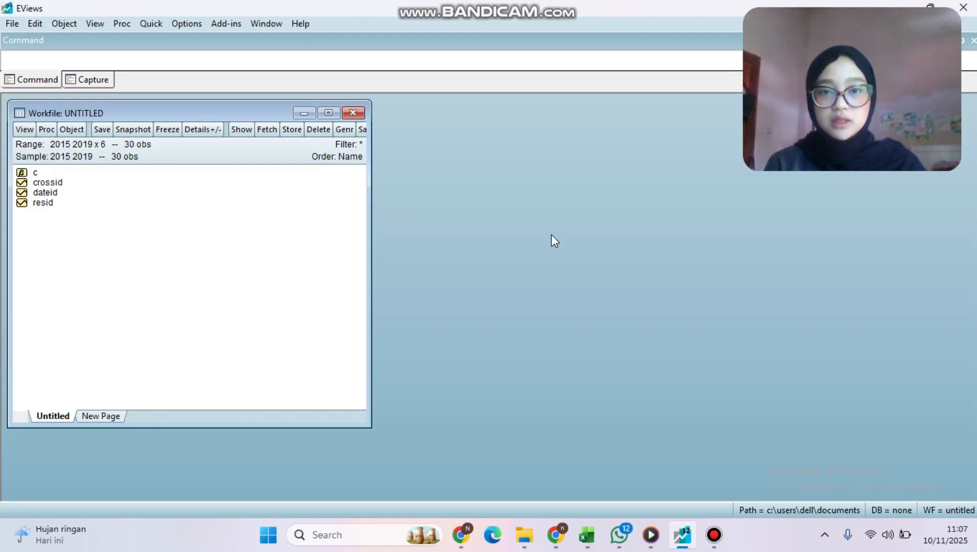
- Look at the Y, X1, X2 and X3 variable columns in the Excel workbook and return to EViews
left_click(587, 534)
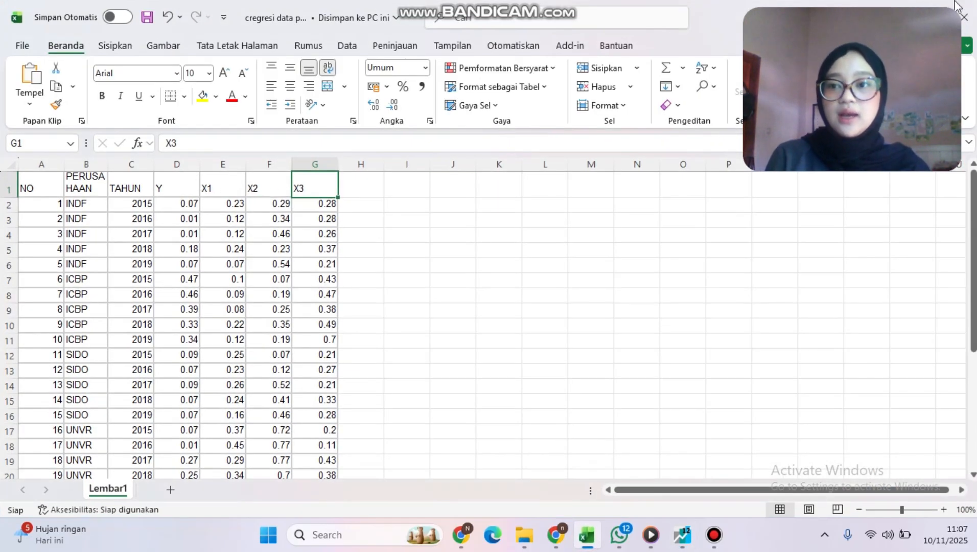
left_click(896, 16)
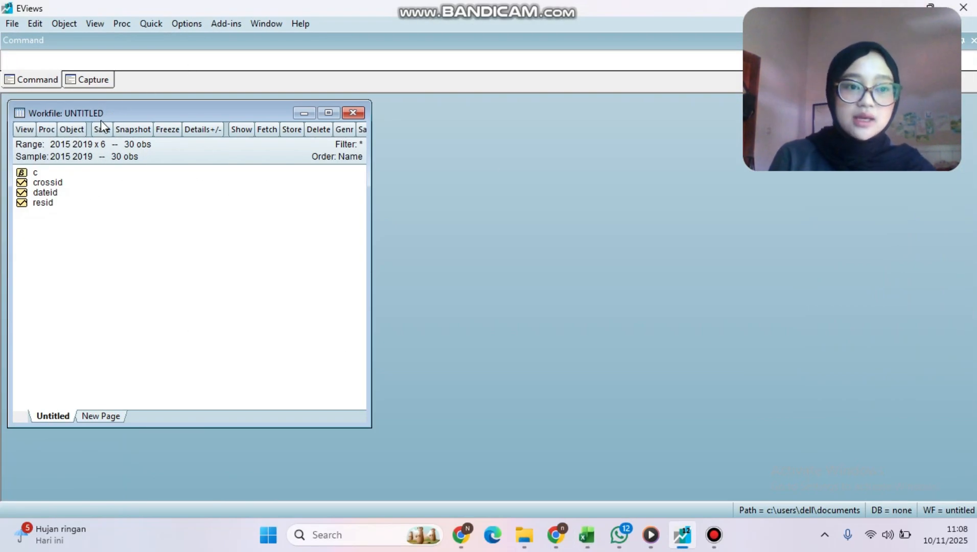
- Create a new Series object named y in the panel workfile
left_click(80, 130)
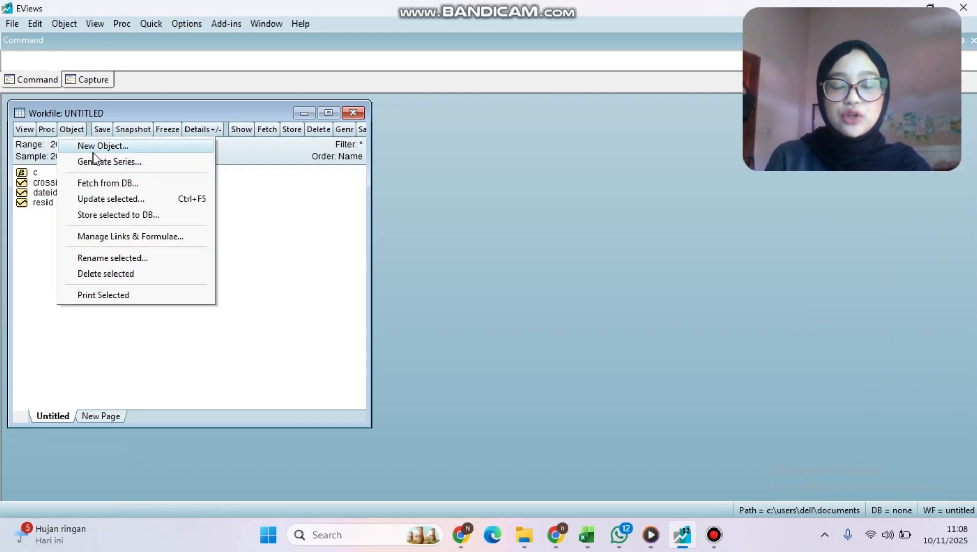
left_click(144, 148)
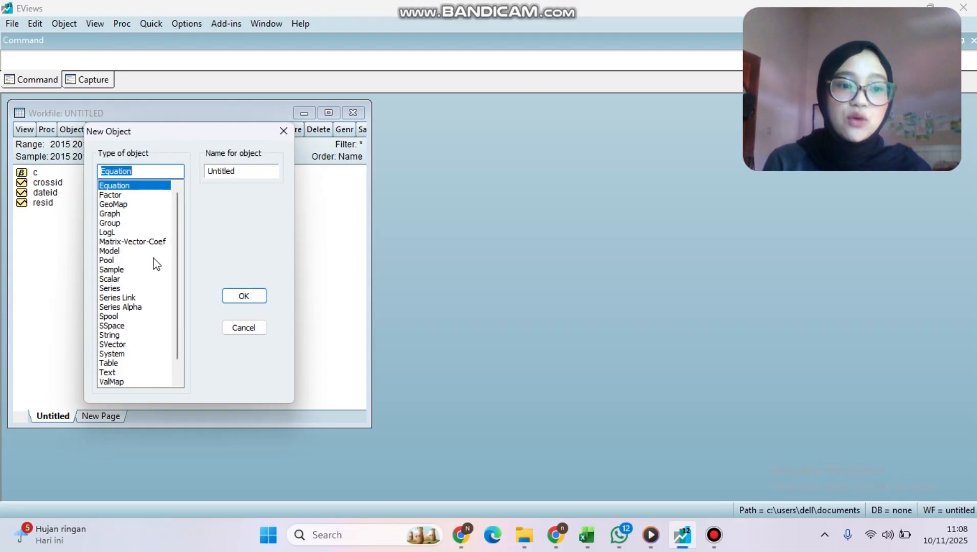
left_click(135, 289)
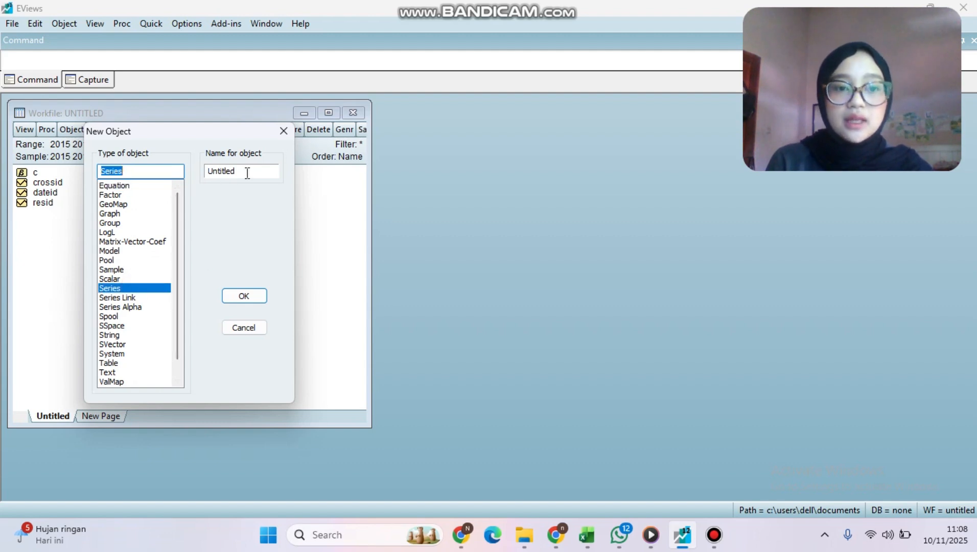
left_click_drag(247, 172, 197, 182)
key("BackSpace")
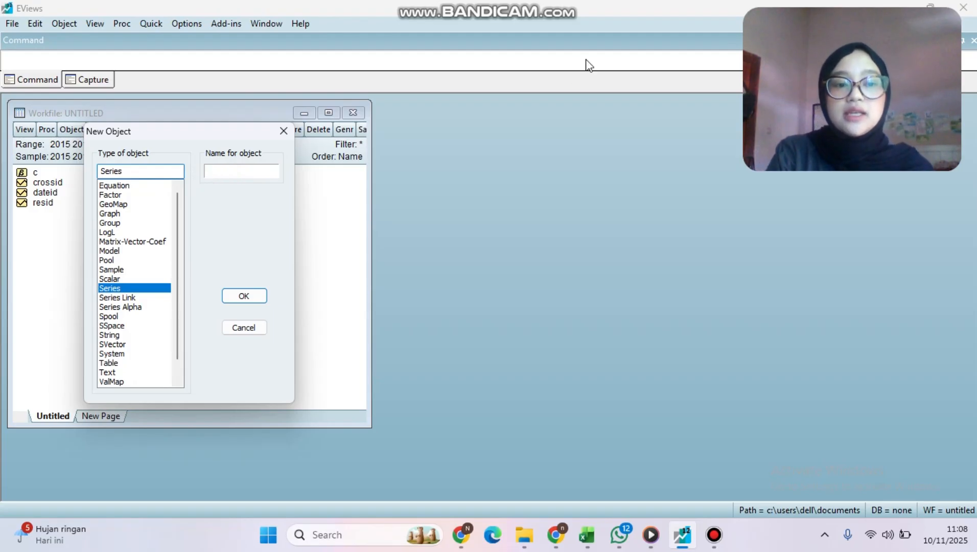
type("y")
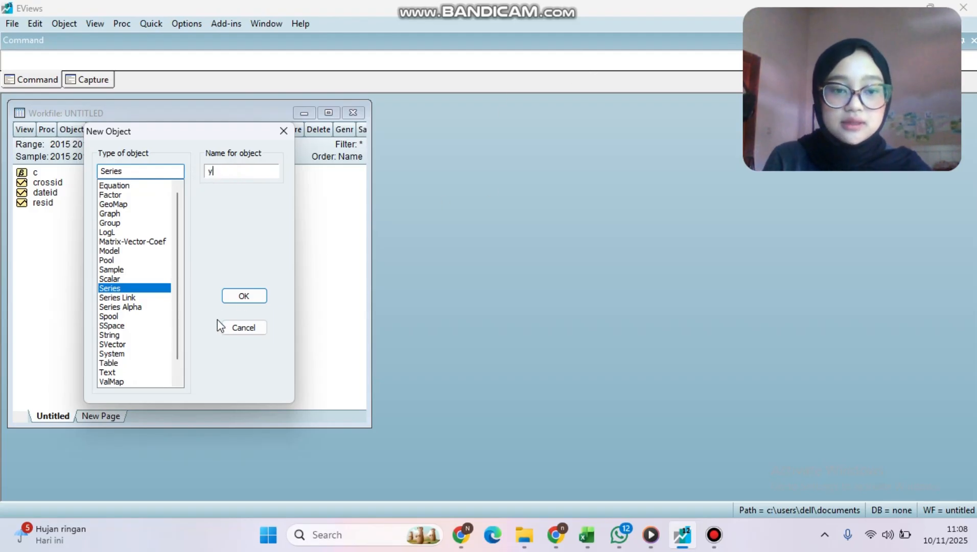
left_click(250, 297)
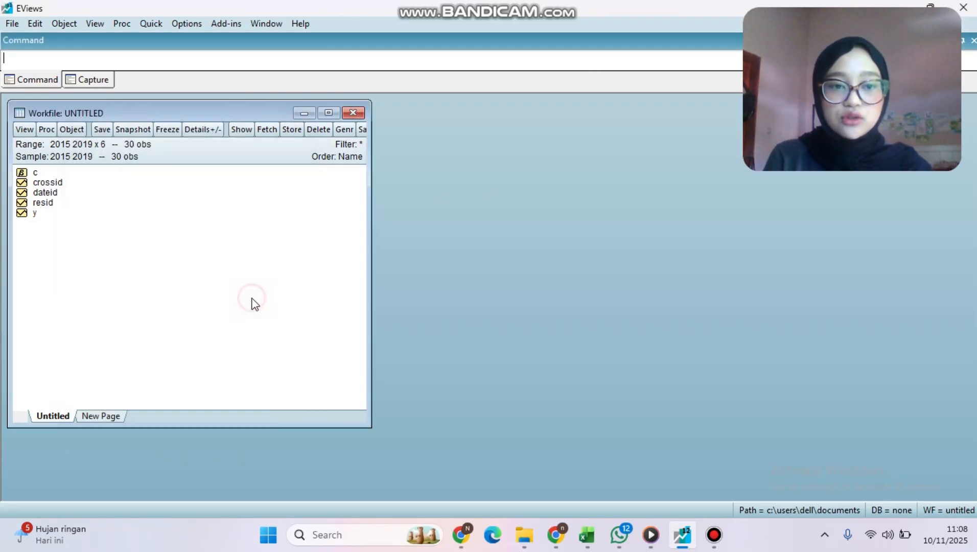
- Create a new Series object named x1 in the workfile
left_click(70, 131)
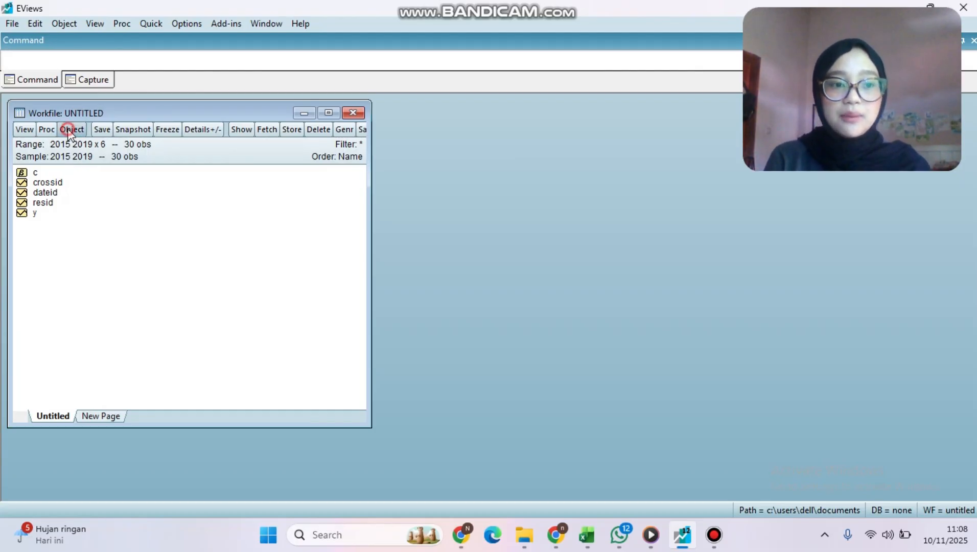
left_click(82, 144)
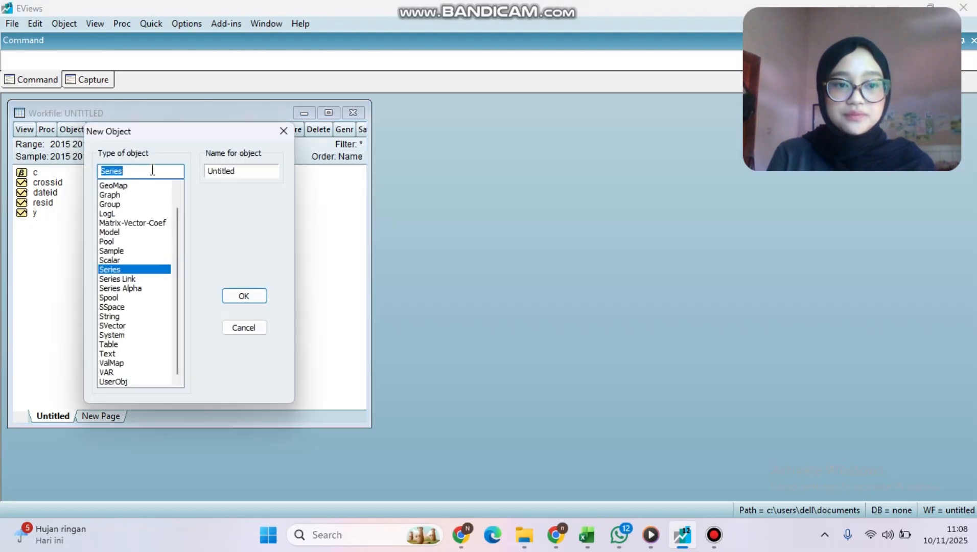
left_click(231, 171)
left_click_drag(242, 171, 199, 184)
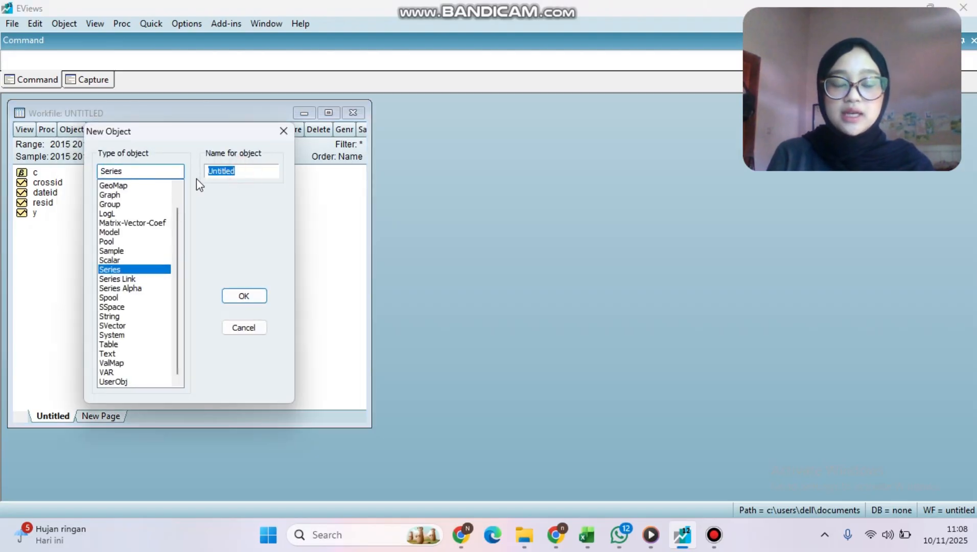
key("BackSpace")
type("x1")
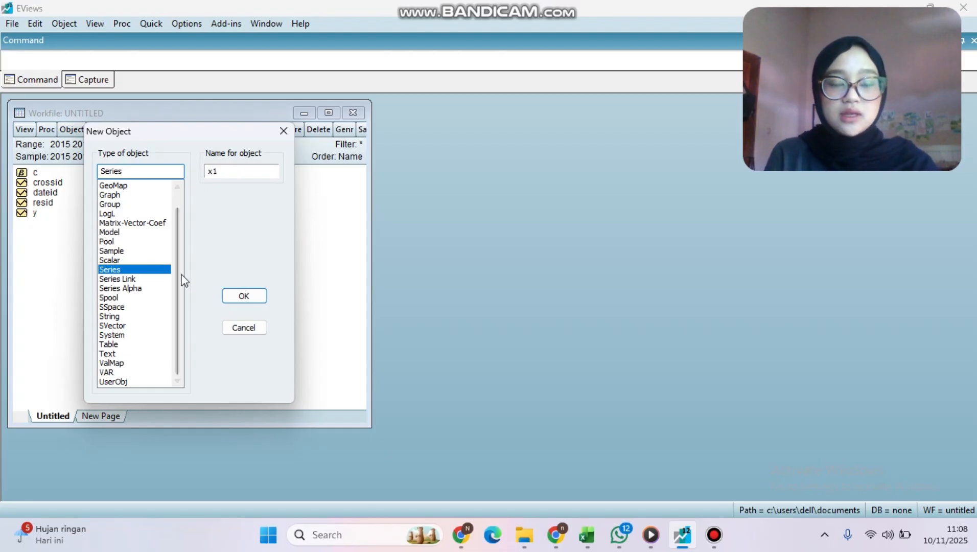
left_click(242, 297)
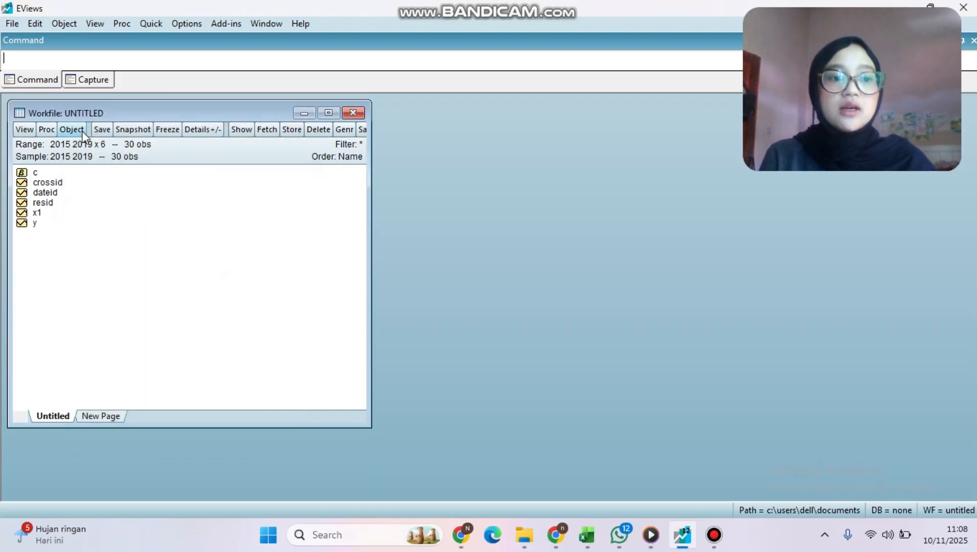
- Add another Series object to the workfile and name it x2
left_click(72, 129)
left_click(97, 146)
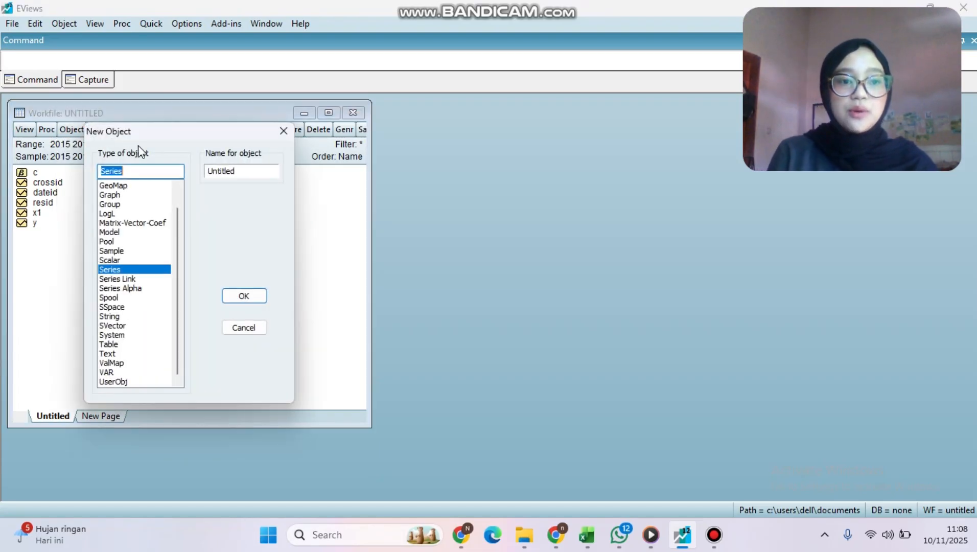
double_click(240, 171)
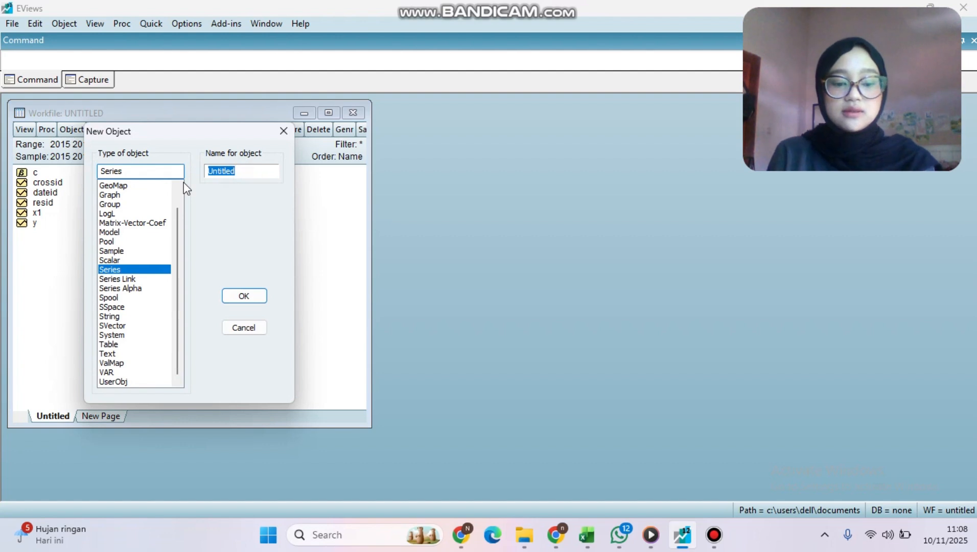
type("x2")
left_click(244, 296)
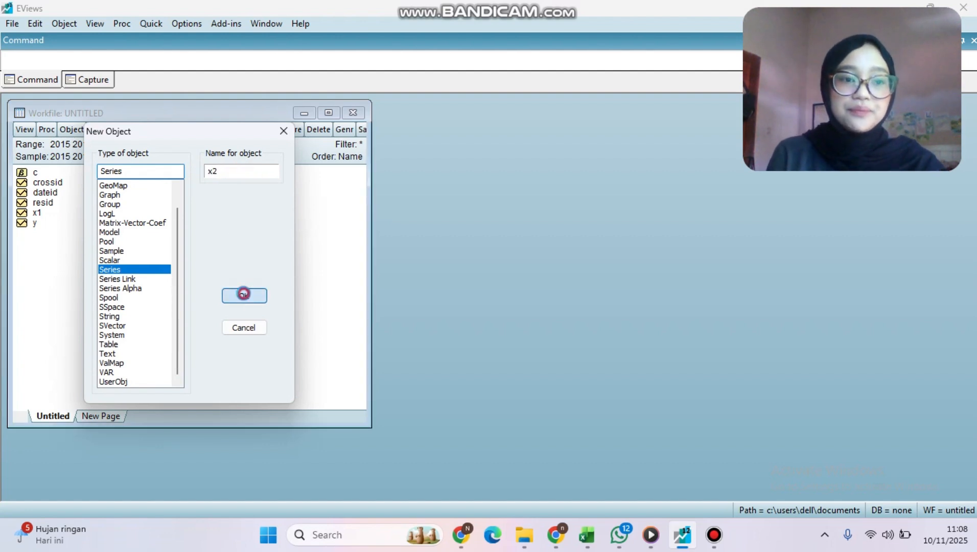
- Add the last independent variable to the workfile as a Series object named x3
left_click(78, 134)
left_click(97, 144)
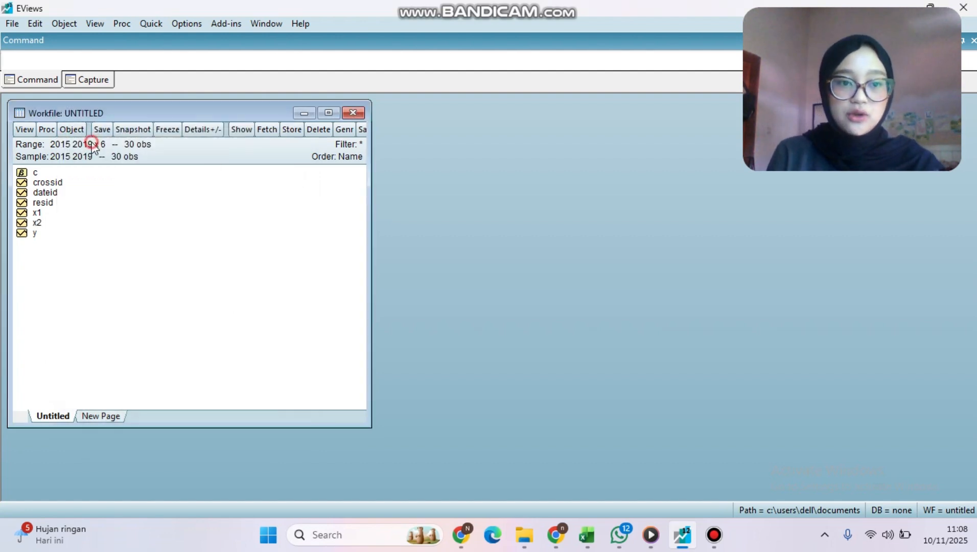
left_click(241, 172)
double_click(241, 172)
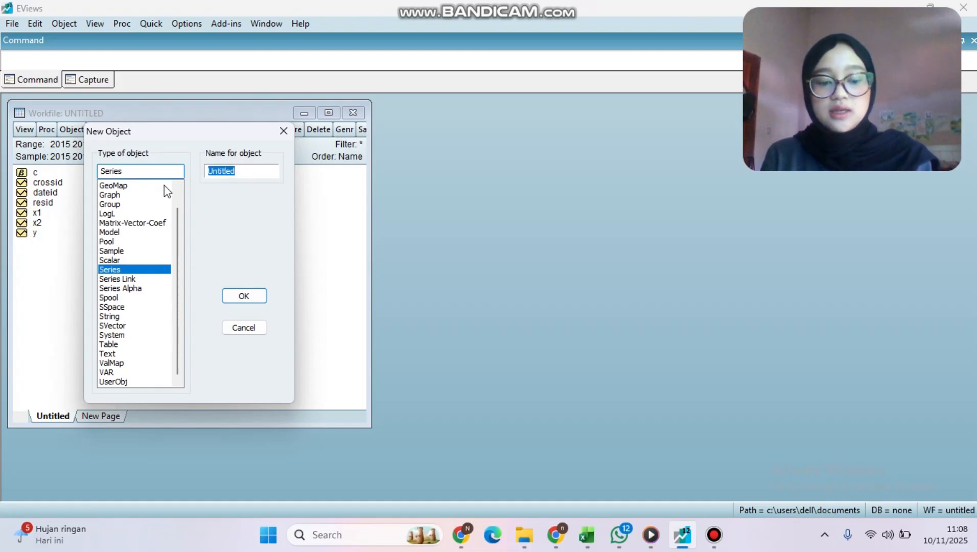
type("x3")
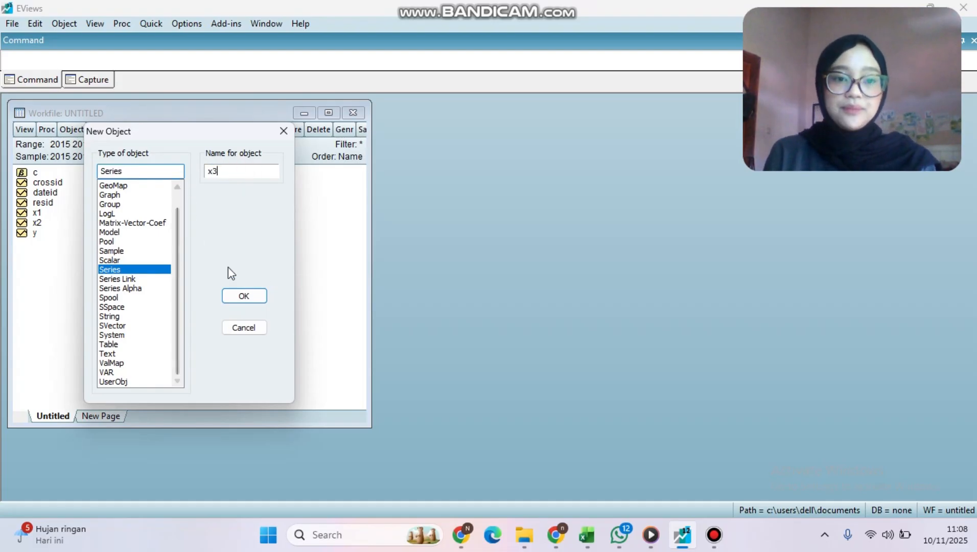
left_click(259, 298)
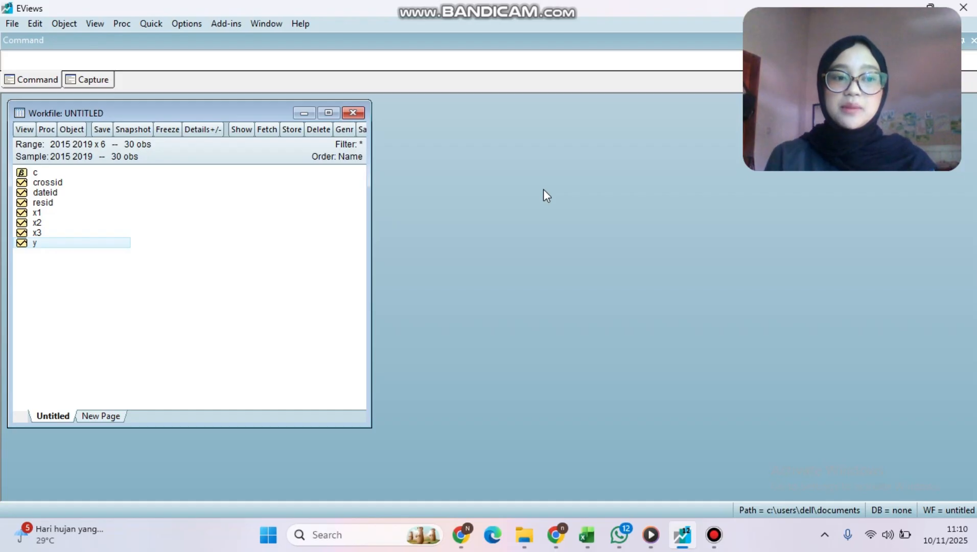
- Open the y series, place its window beside the workfile and enable editing of its values
double_click(97, 244)
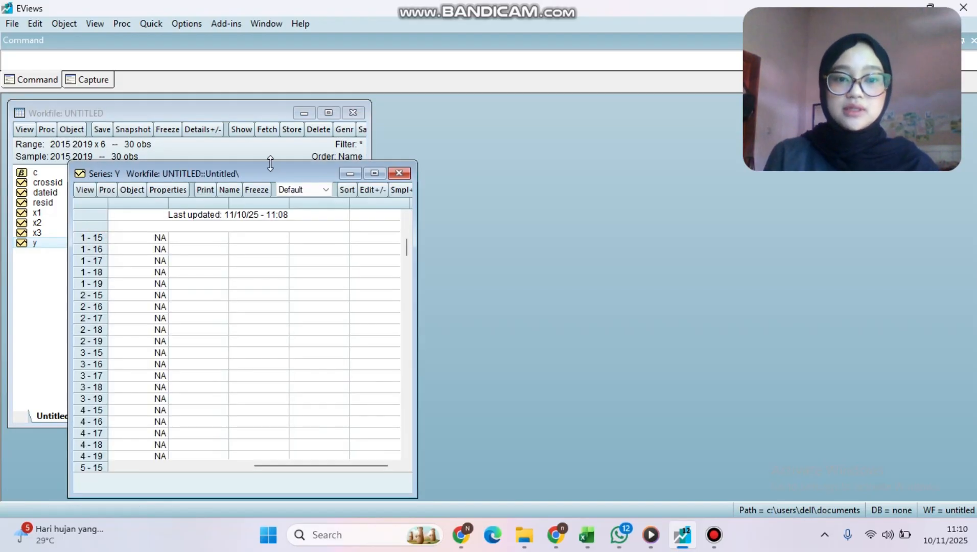
left_click_drag(287, 176, 598, 127)
left_click(693, 143)
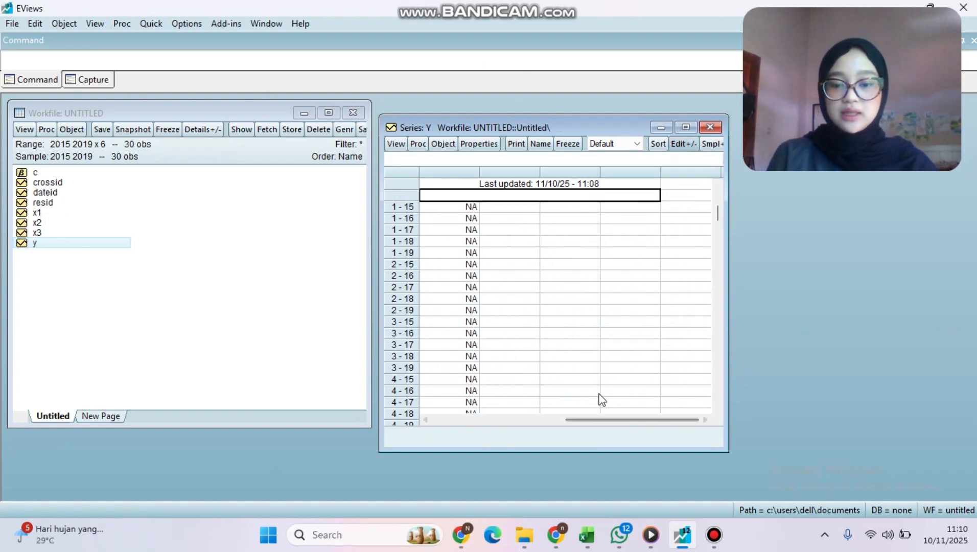
- Switch to the Excel workbook and copy the Y column values in D2:D31
left_click(587, 535)
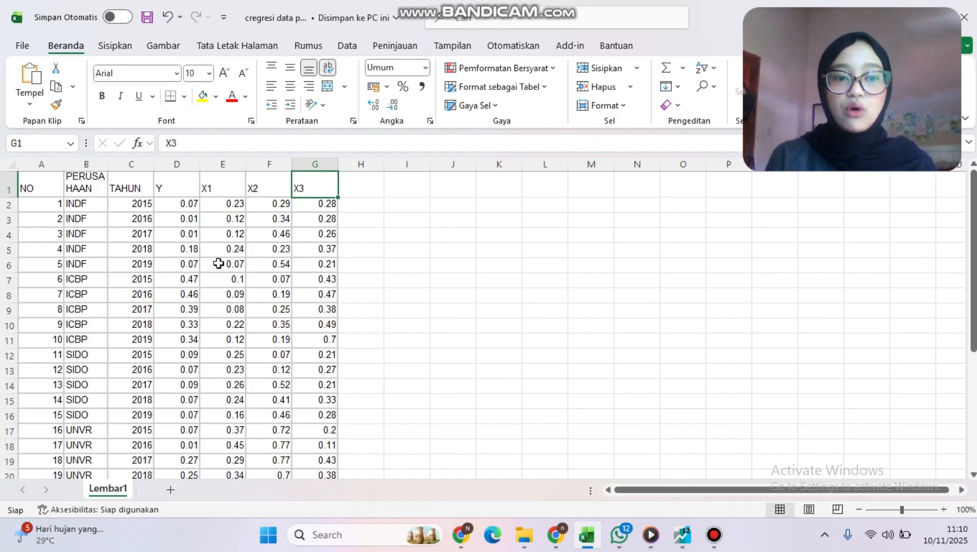
left_click(195, 216)
left_click(194, 207)
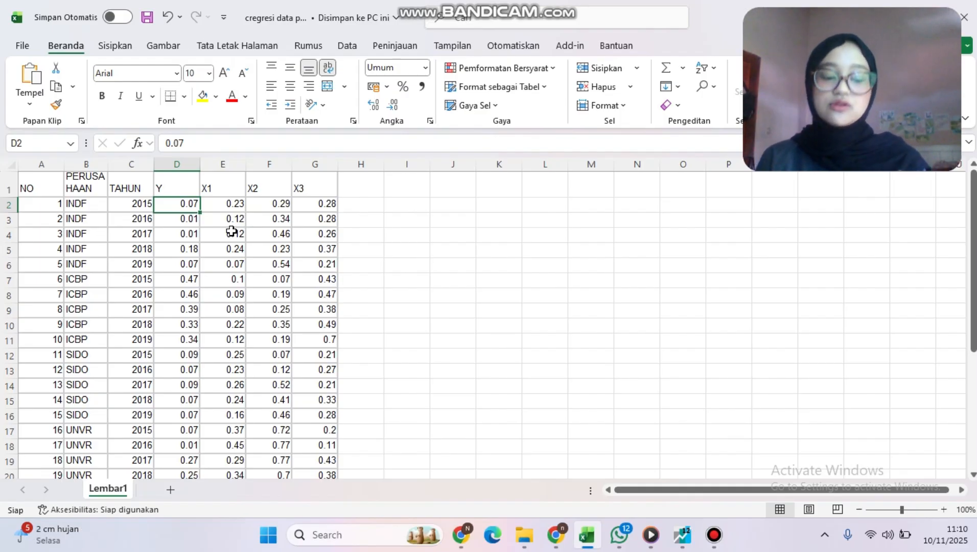
left_click_drag(157, 206, 177, 455)
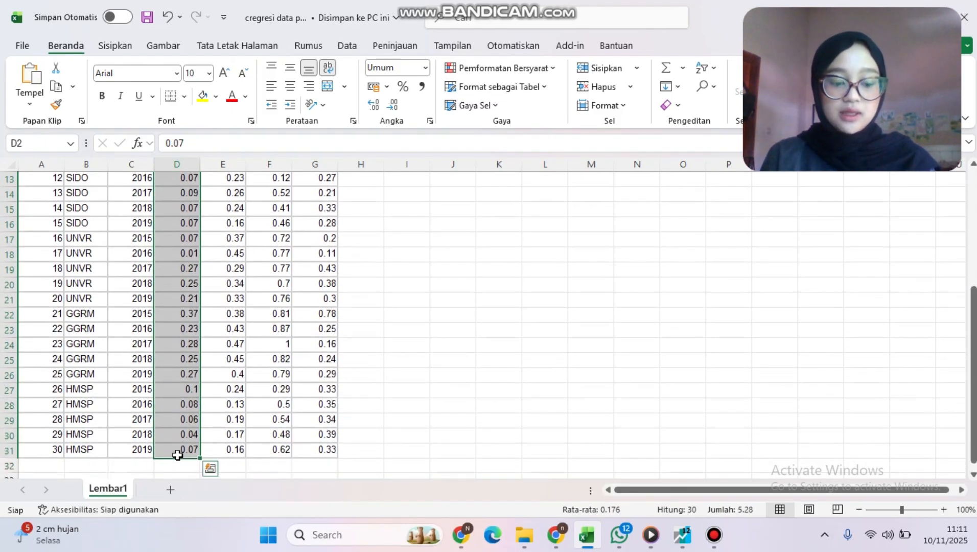
key("ctrl+c")
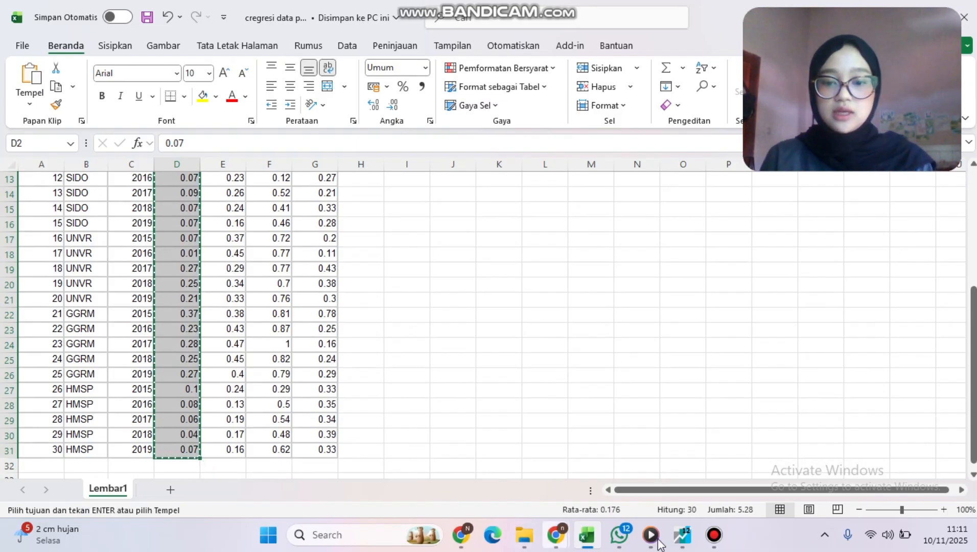
- Return to EViews, paste the copied values into the y series starting at observation 1 - 15, and close the series window
left_click(684, 536)
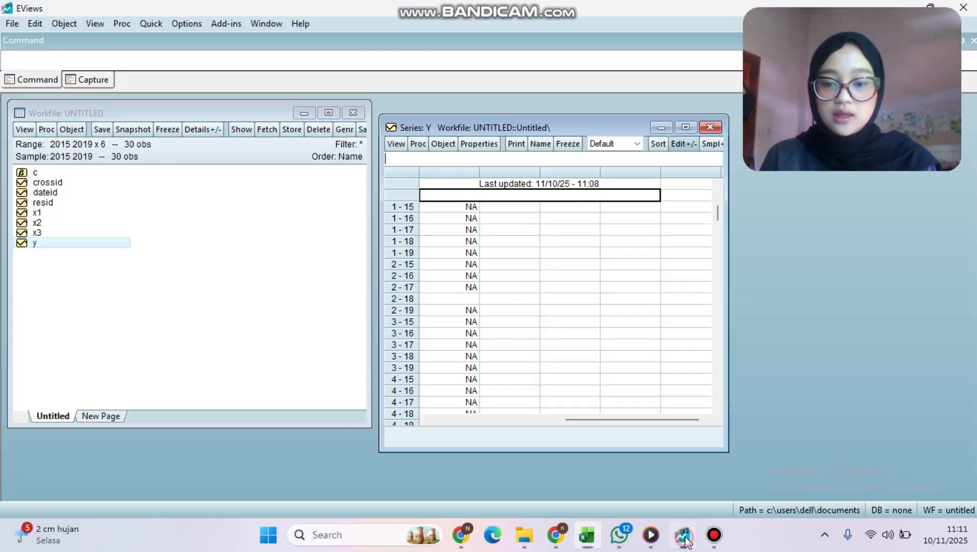
left_click(469, 208)
key("ctrl+v")
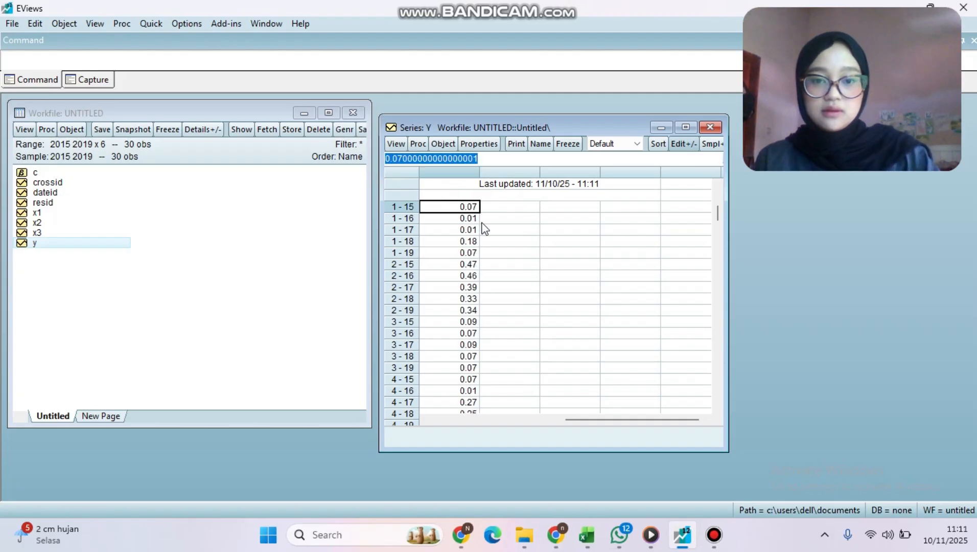
left_click(492, 221)
left_click(468, 230)
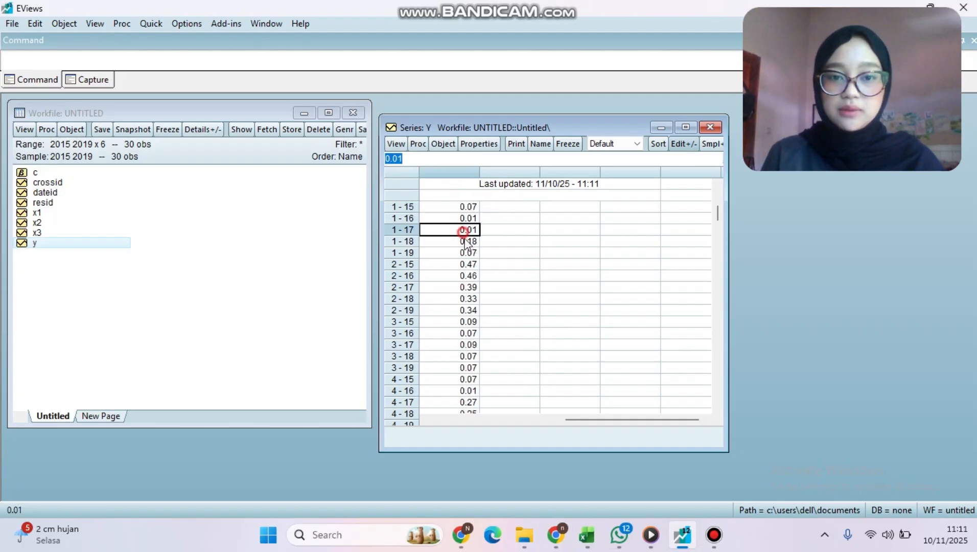
left_click(467, 241)
left_click(469, 208)
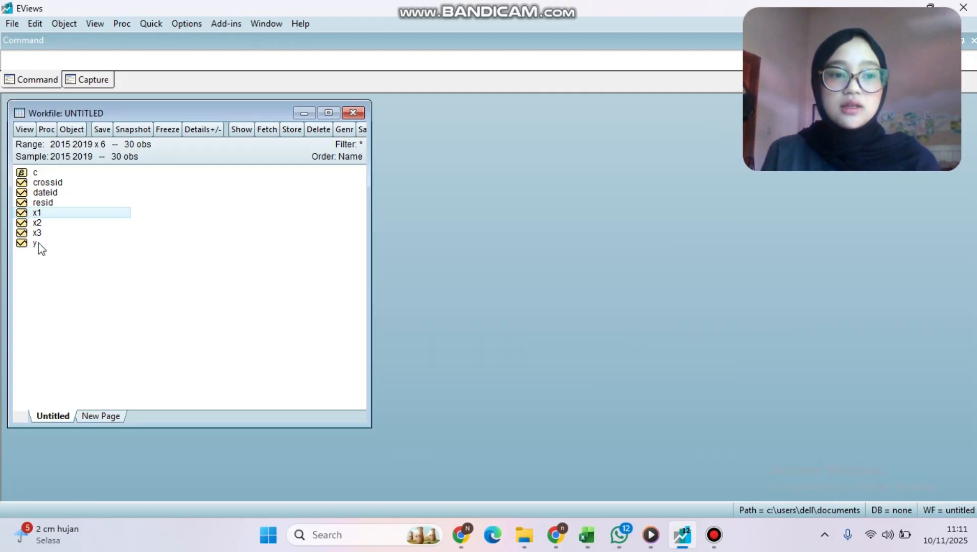
- Open the x1 series beside the workfile with editing enabled and select its first observation, 1 - 15
double_click(48, 215)
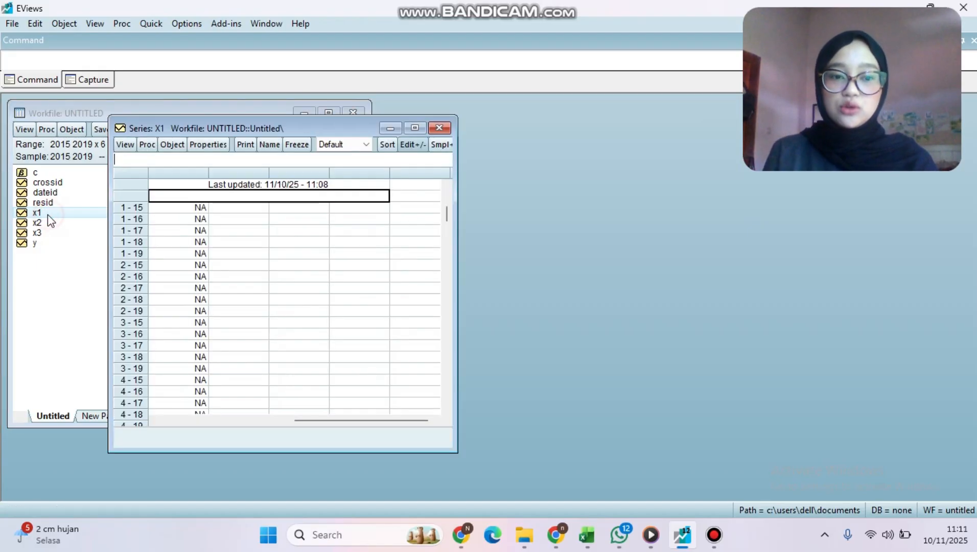
left_click_drag(326, 128, 651, 120)
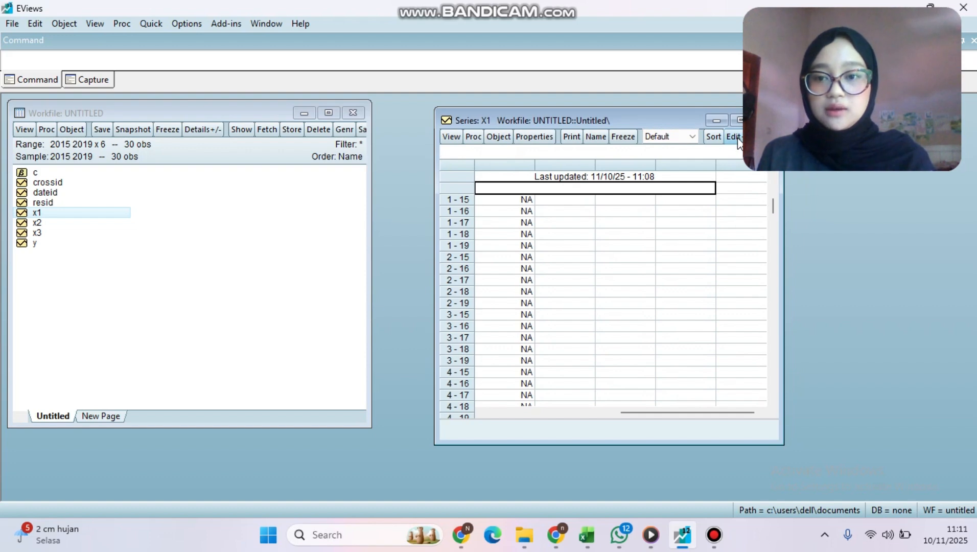
left_click(736, 140)
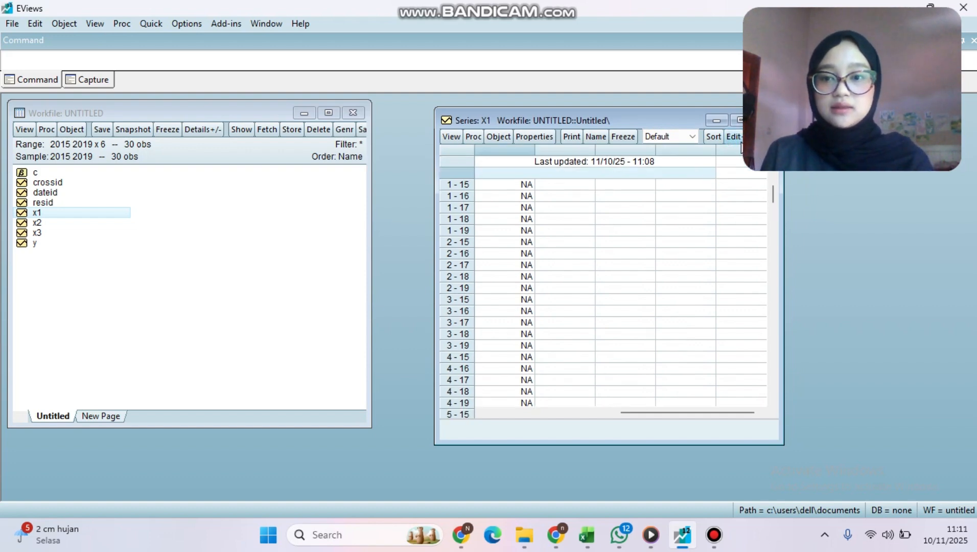
left_click(735, 137)
left_click(527, 200)
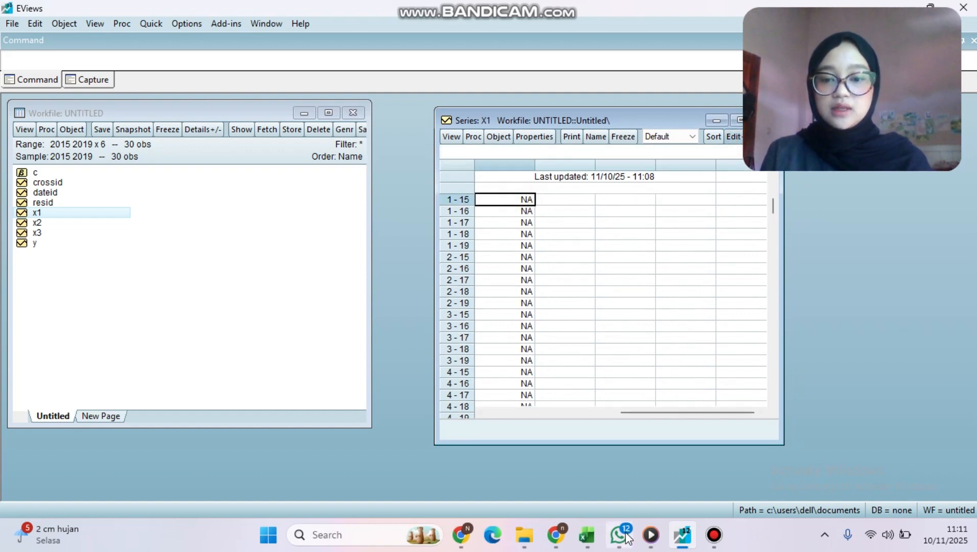
- Switch to the Excel workbook and copy the X1 column values in E2:E31
left_click(587, 535)
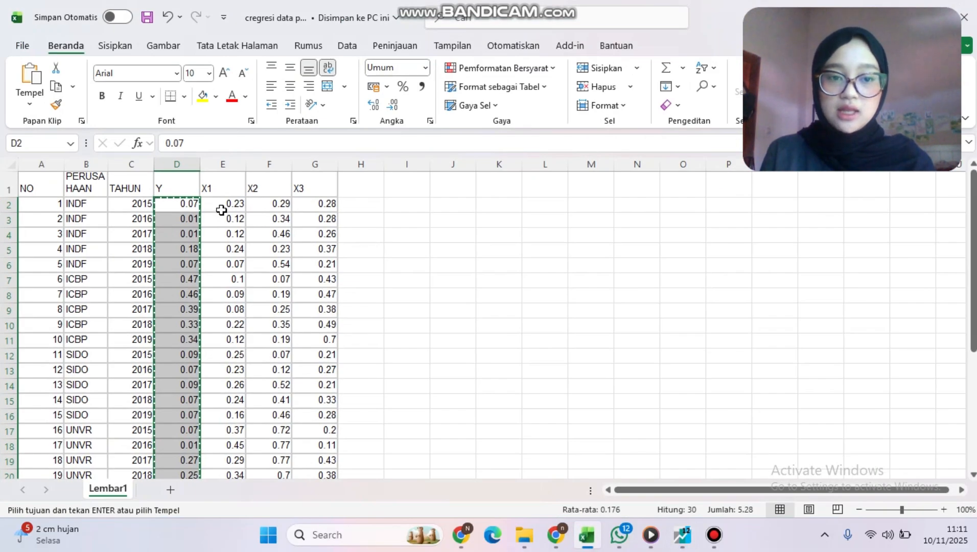
left_click_drag(222, 204, 235, 455)
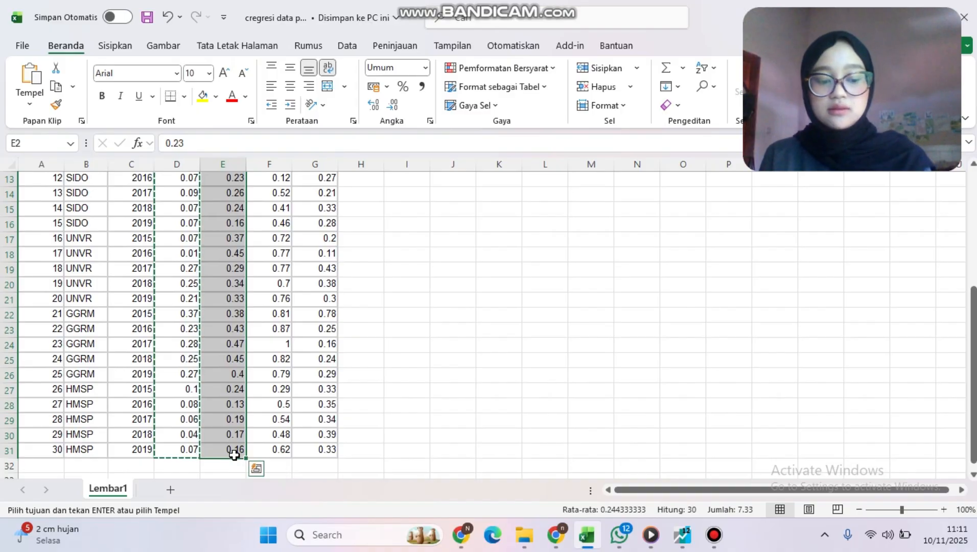
key("ctrl+c")
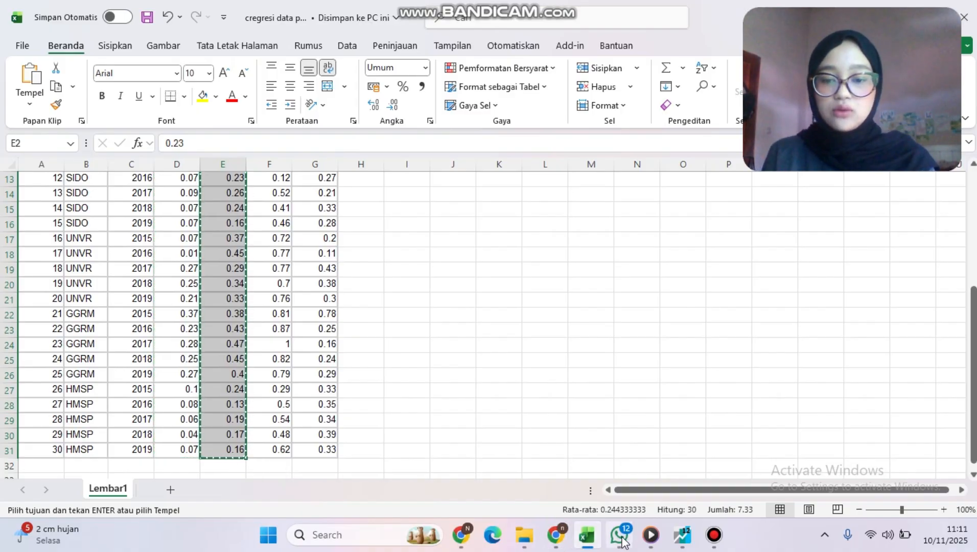
- Return to EViews, paste the copied values into the x1 series starting at observation 1 - 15, and close the series window
left_click(678, 506)
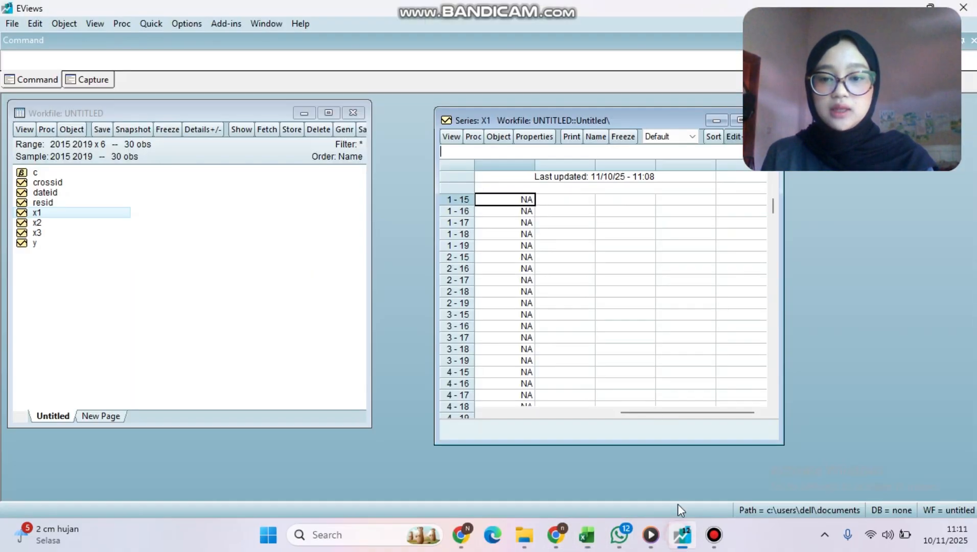
key("ctrl+v")
left_click(534, 223)
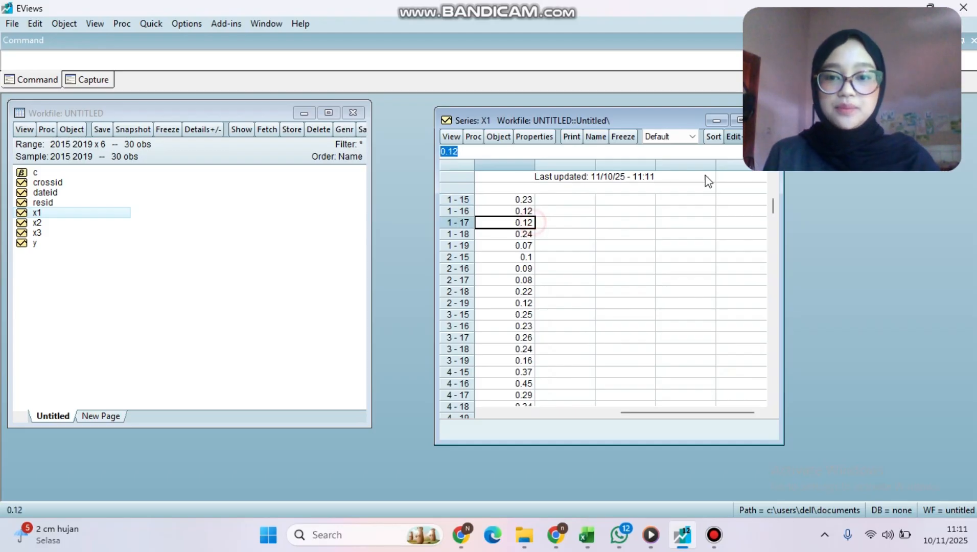
left_click(764, 120)
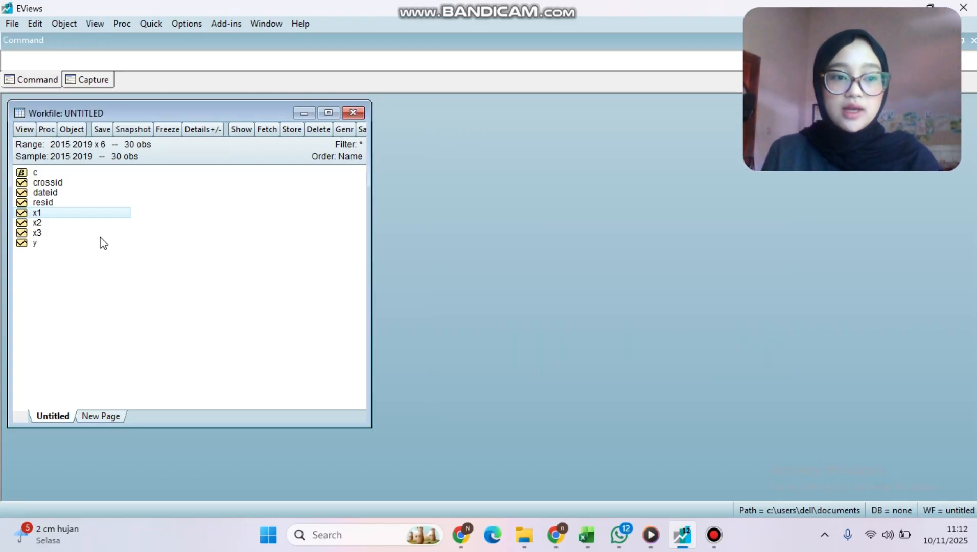
- Open the x2 series, place its window beside the workfile, and enable editing
double_click(50, 221)
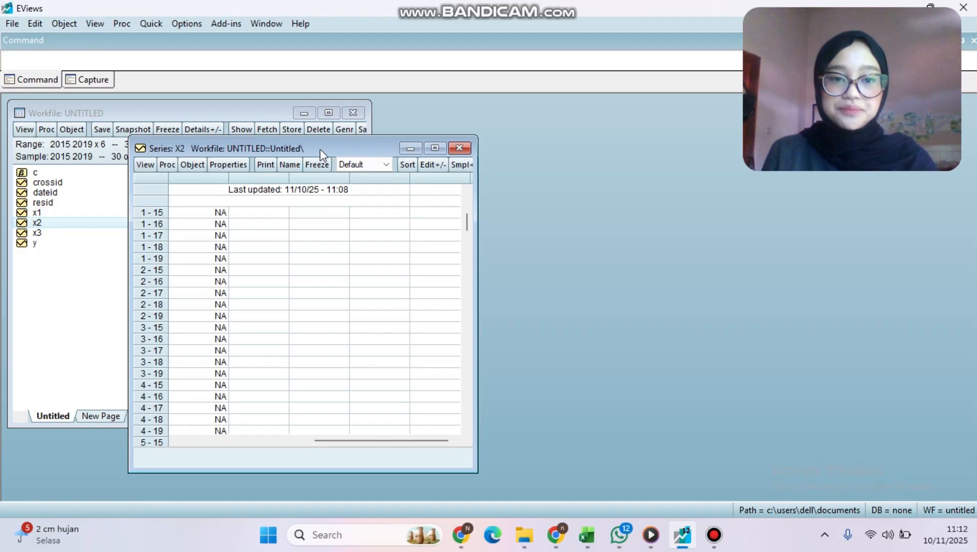
left_click_drag(320, 149, 574, 108)
left_click(695, 128)
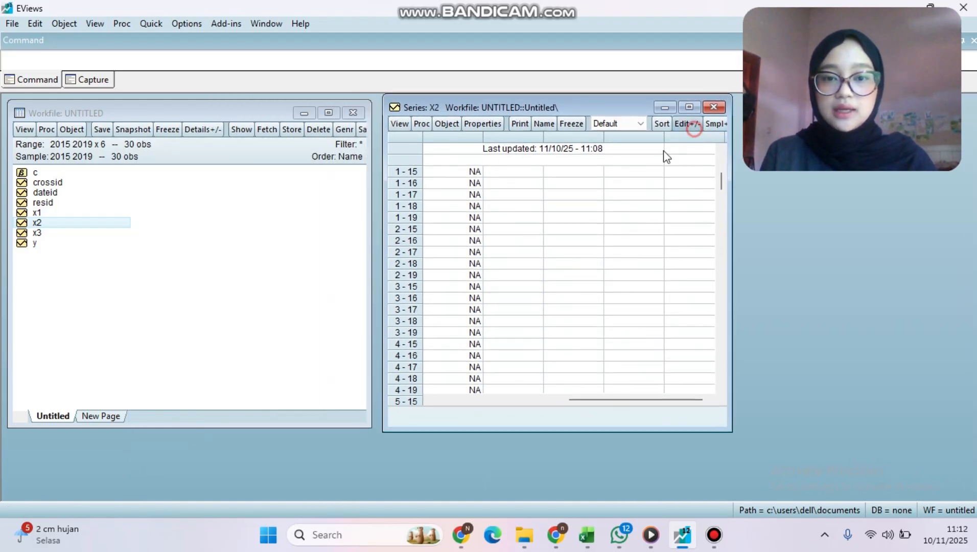
- Switch to the Excel workbook and copy the X2 column values in F2:F31
left_click(588, 535)
scroll(350, 331, "up", 4)
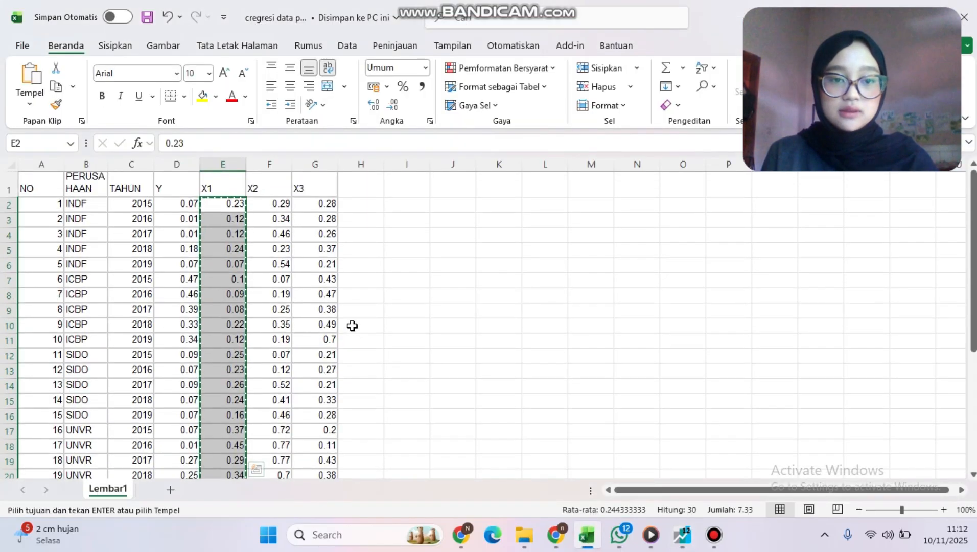
left_click_drag(269, 203, 281, 454)
key("ctrl+c")
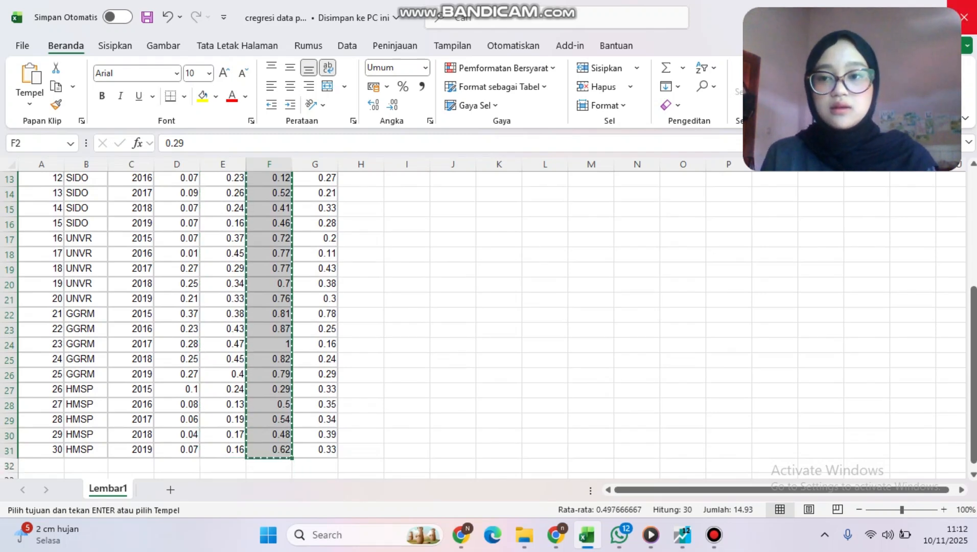
- Return to EViews, paste the copied values into the x2 series starting at observation 1 - 15, and close the series window
left_click(682, 535)
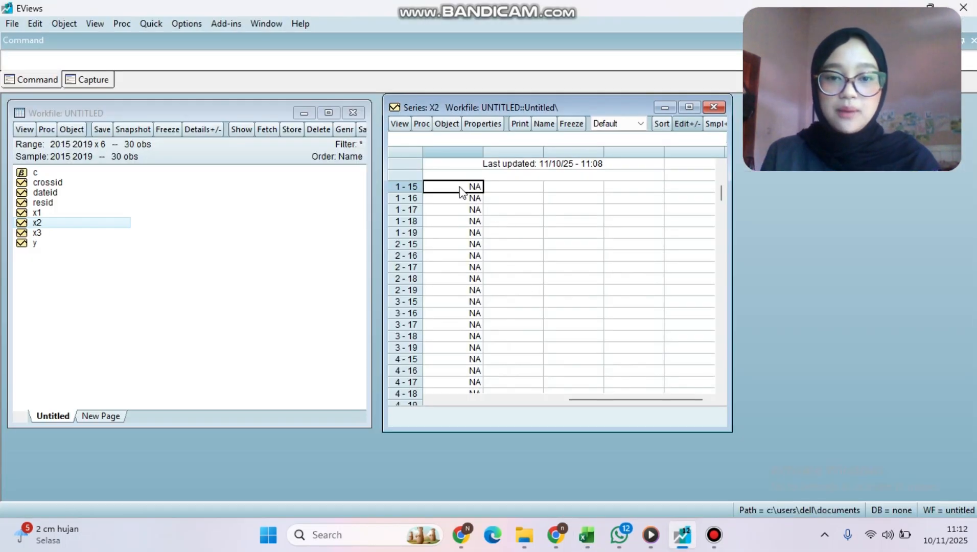
key("ctrl+v")
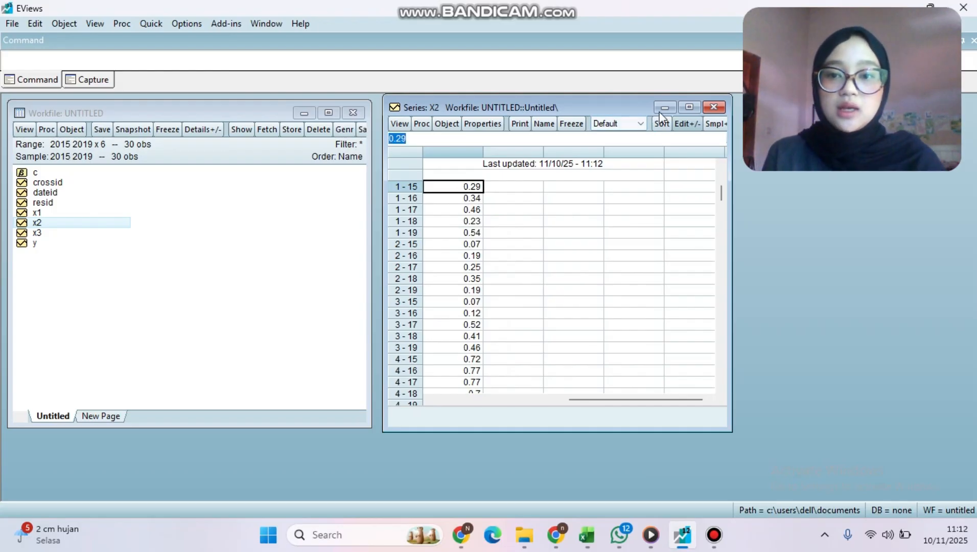
left_click(722, 111)
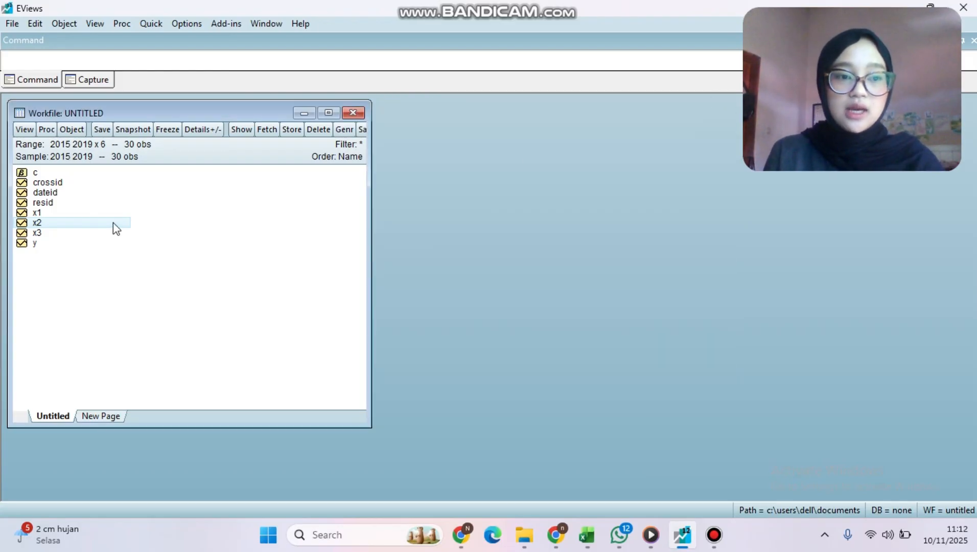
- Open the x3 series beside the workfile with editing enabled and select its first observation, 1 - 15
double_click(82, 235)
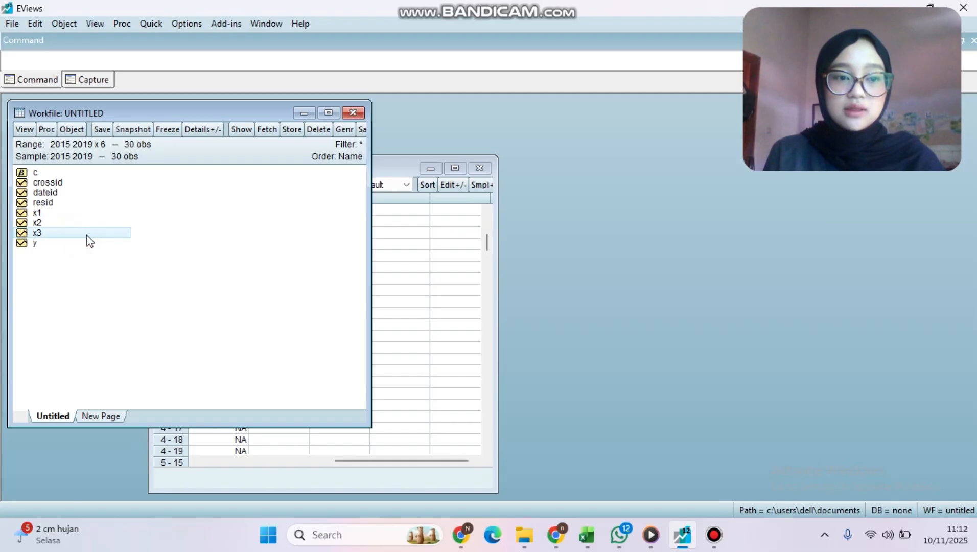
left_click_drag(386, 168, 653, 122)
left_click(719, 138)
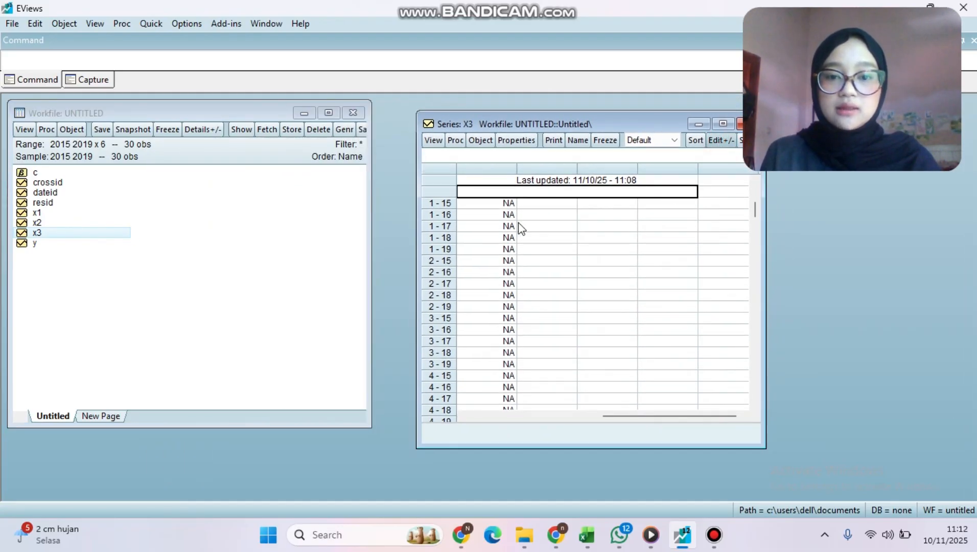
left_click(506, 204)
- Switch to the Excel workbook and copy the X3 column values in G2:G31
left_click(587, 534)
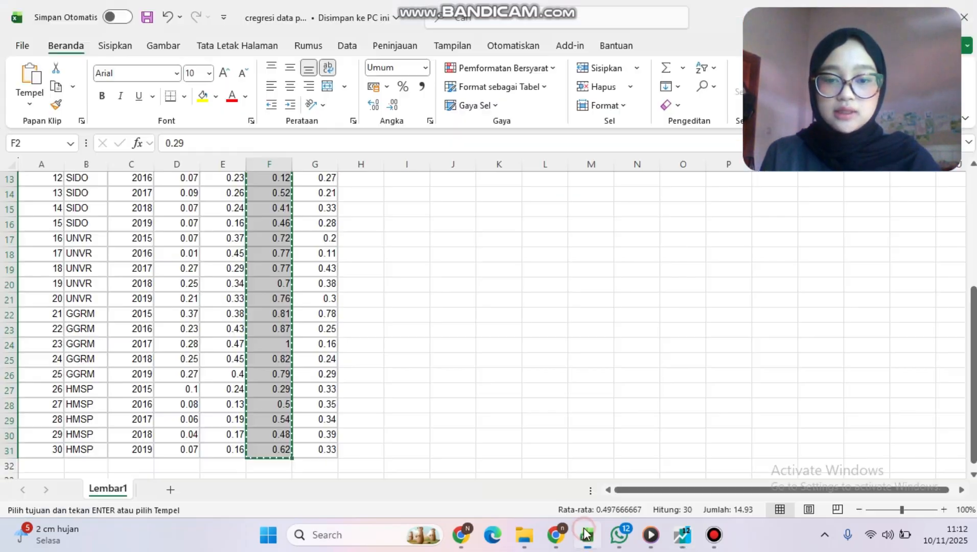
scroll(337, 222, "up", 4)
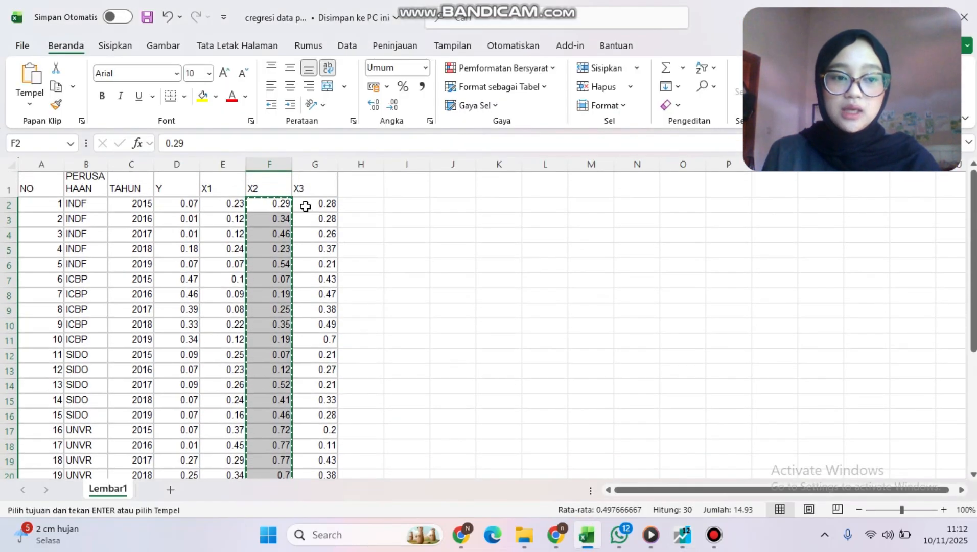
left_click_drag(305, 206, 327, 440)
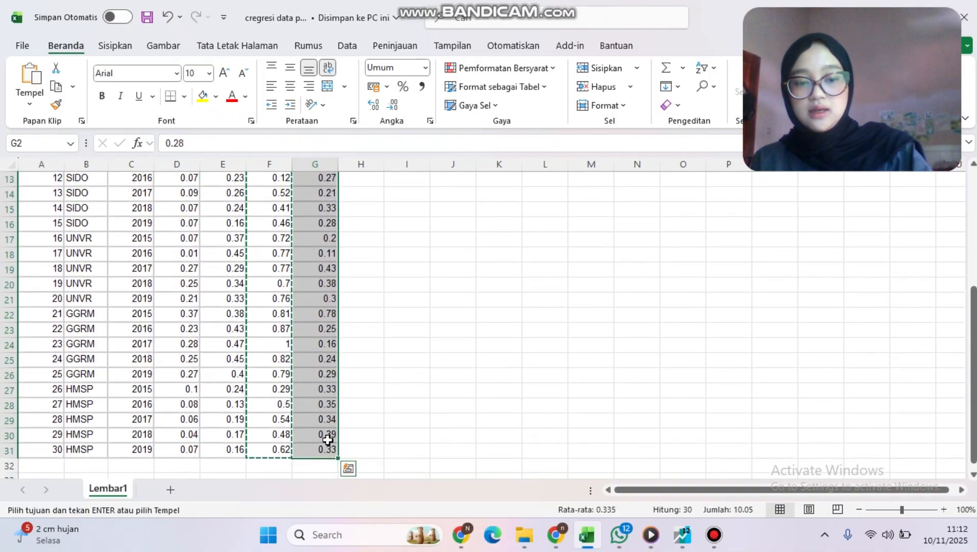
key("ctrl+c")
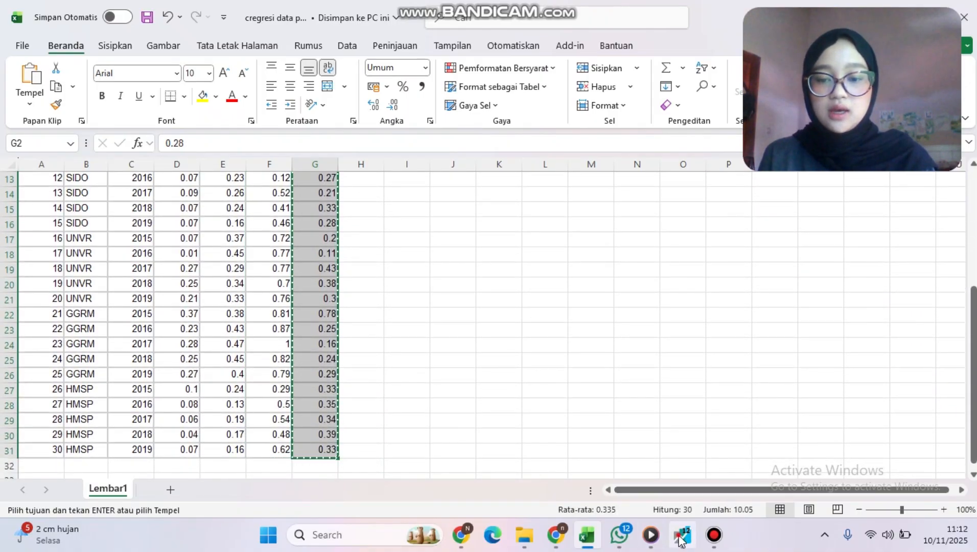
- Return to EViews, paste the copied values into the x3 series starting at observation 1 - 15, and close the series window
left_click(681, 537)
left_click(436, 199)
key("ctrl+v")
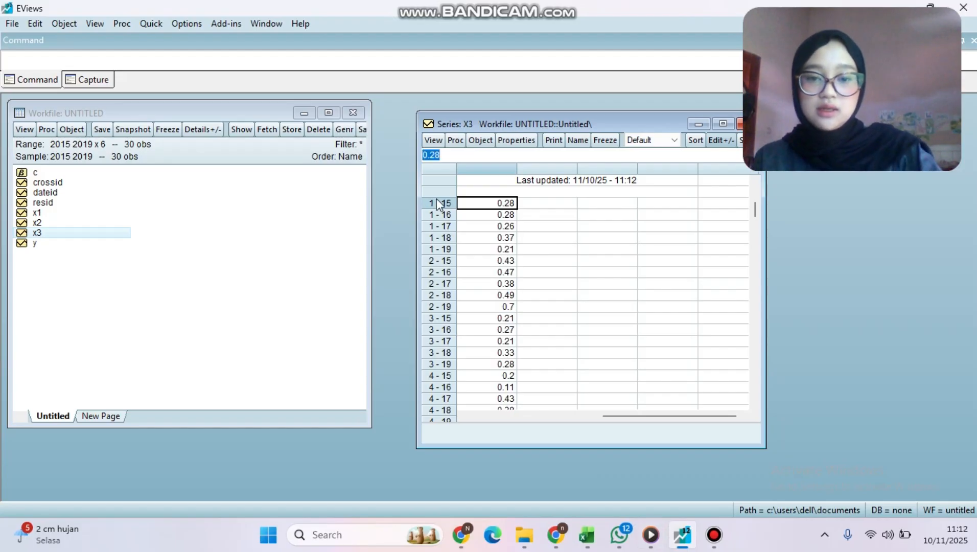
left_click(698, 125)
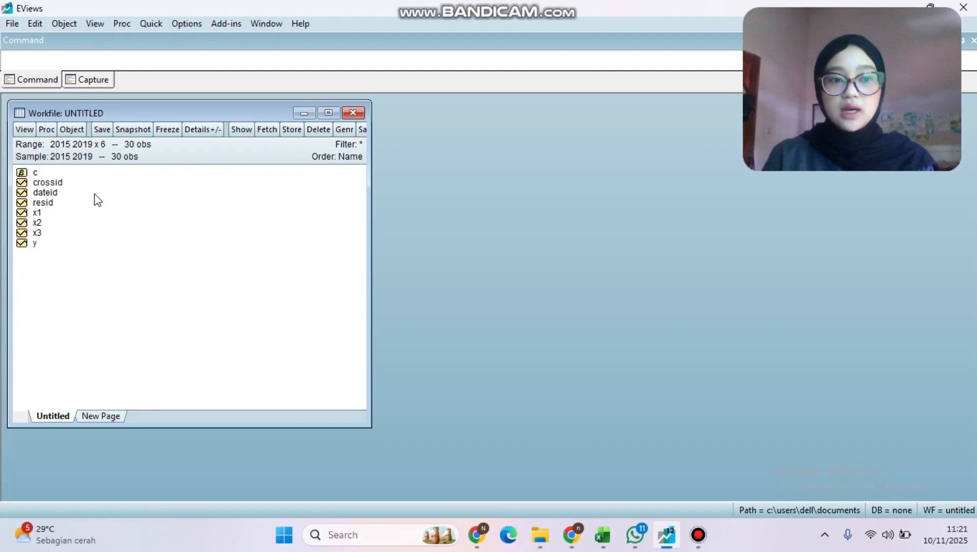
- Open the series x1, x2, x3 and y together as a group and maximize the group window
left_click(37, 213)
left_click(37, 222, "ctrl")
left_click(41, 234, "ctrl")
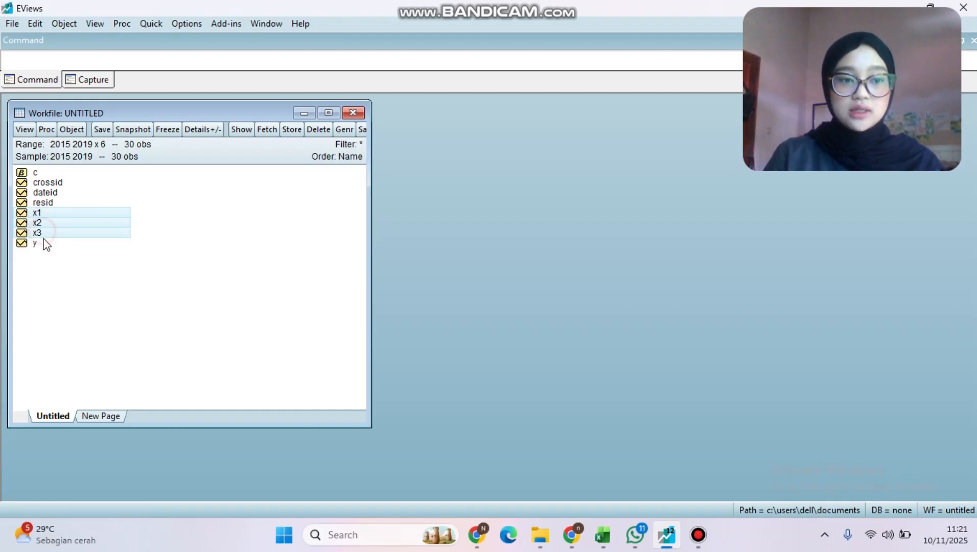
left_click(45, 244, "ctrl")
right_click(59, 216)
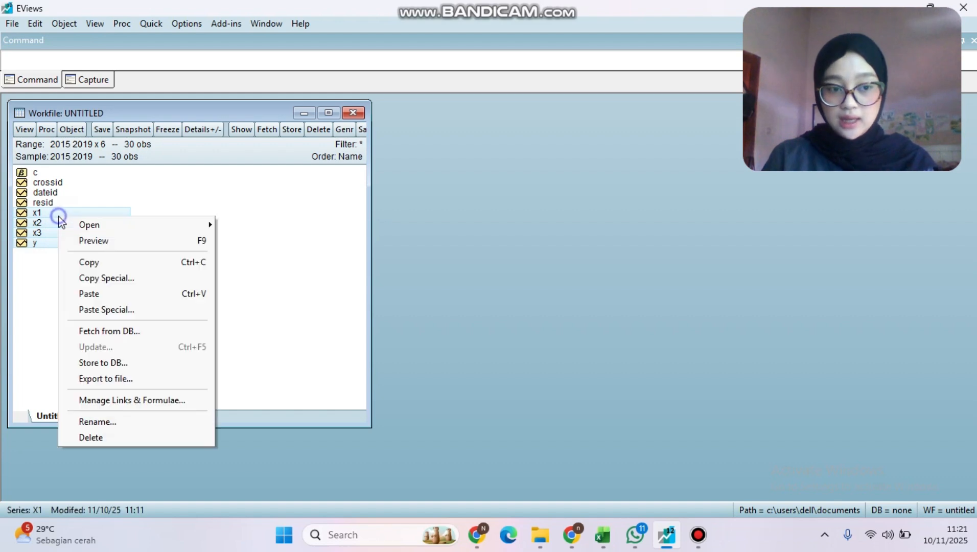
mouse_move(141, 229)
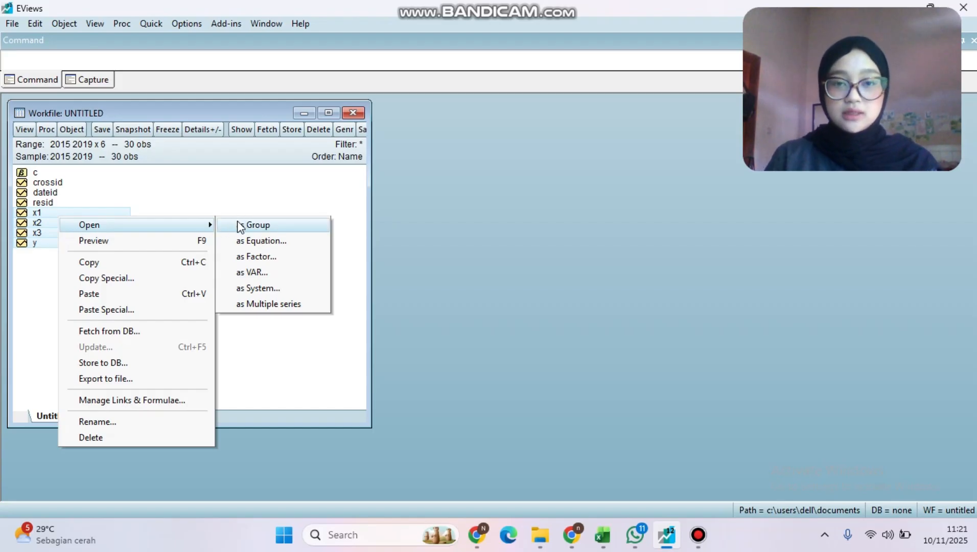
left_click(255, 228)
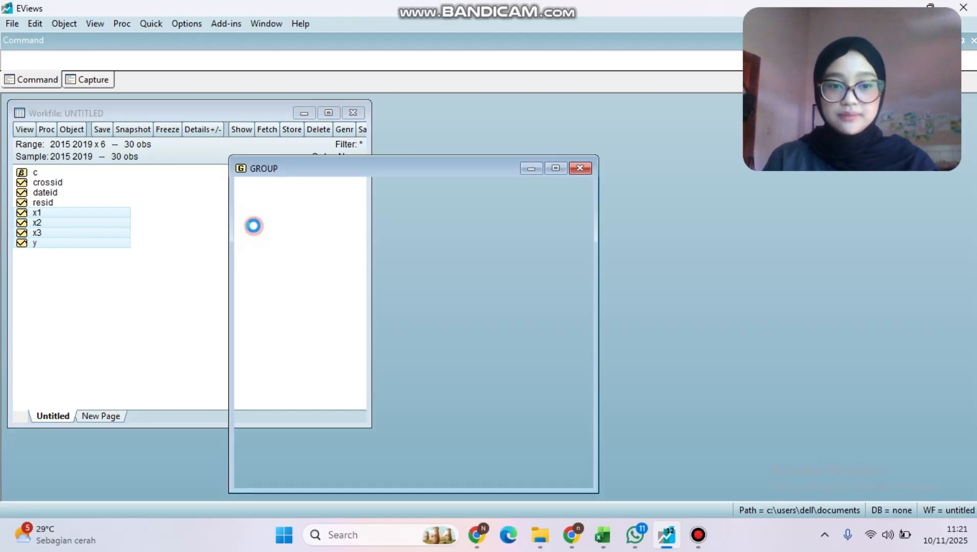
left_click(557, 169)
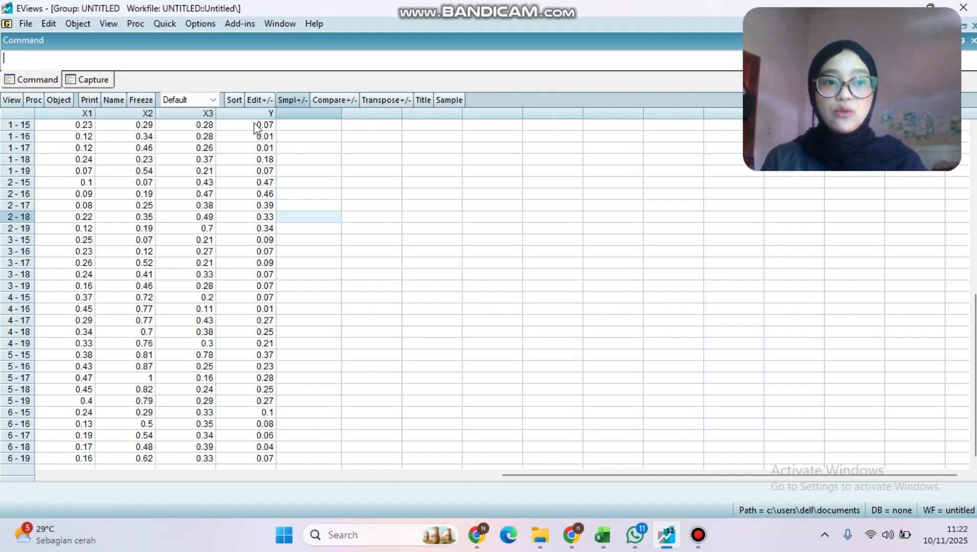
- Estimate the least squares equation y c x1 x2 x3 for sample 2015 2019, keeping the cross-section and period effects at None
left_click(162, 23)
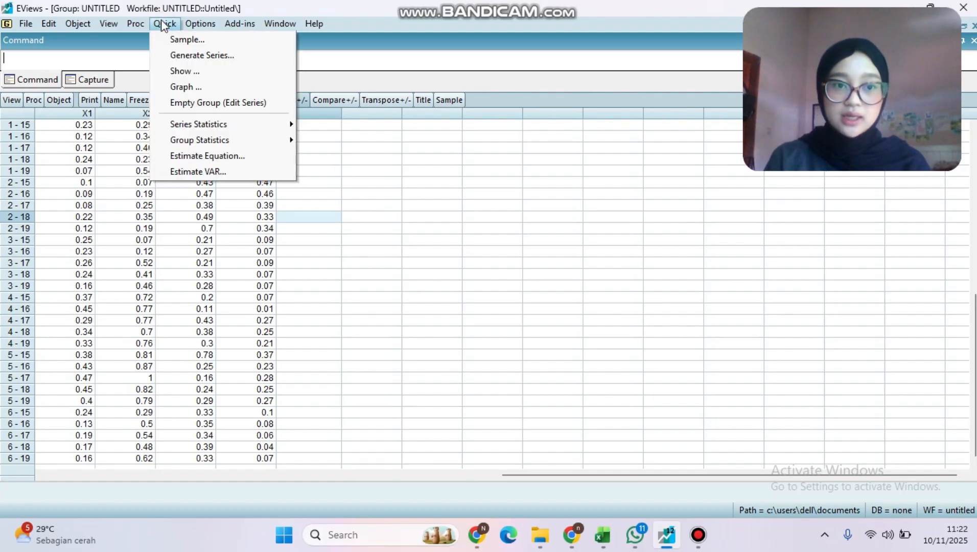
left_click(185, 155)
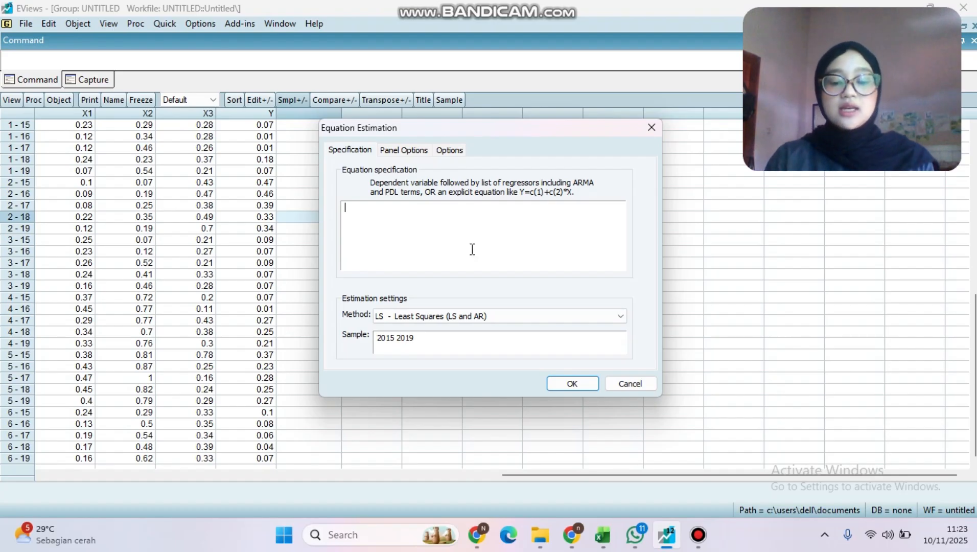
type("y")
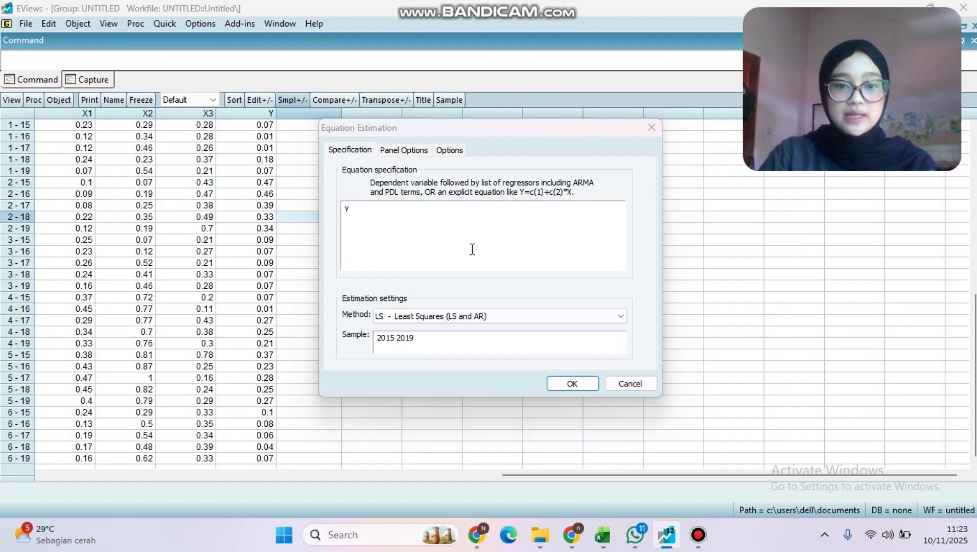
type(" c")
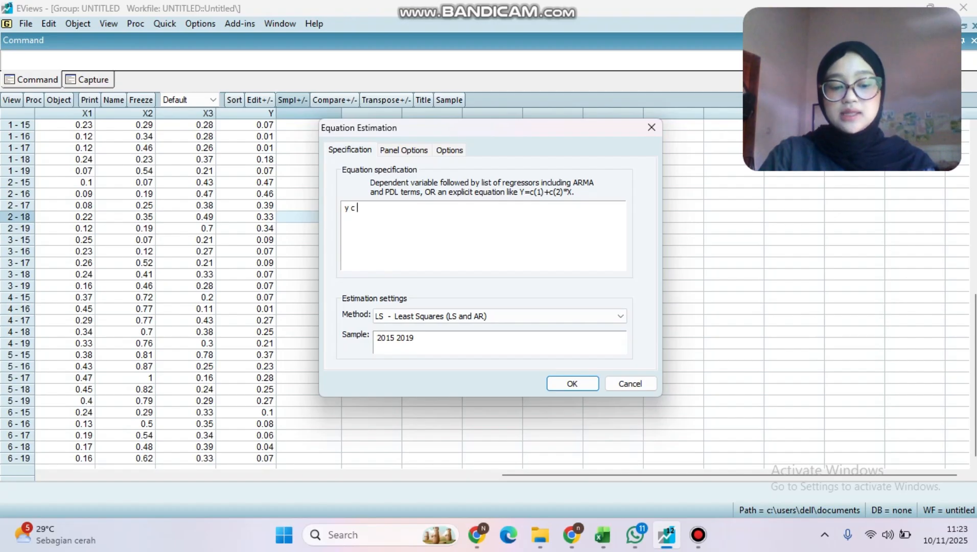
type(" x1 x2")
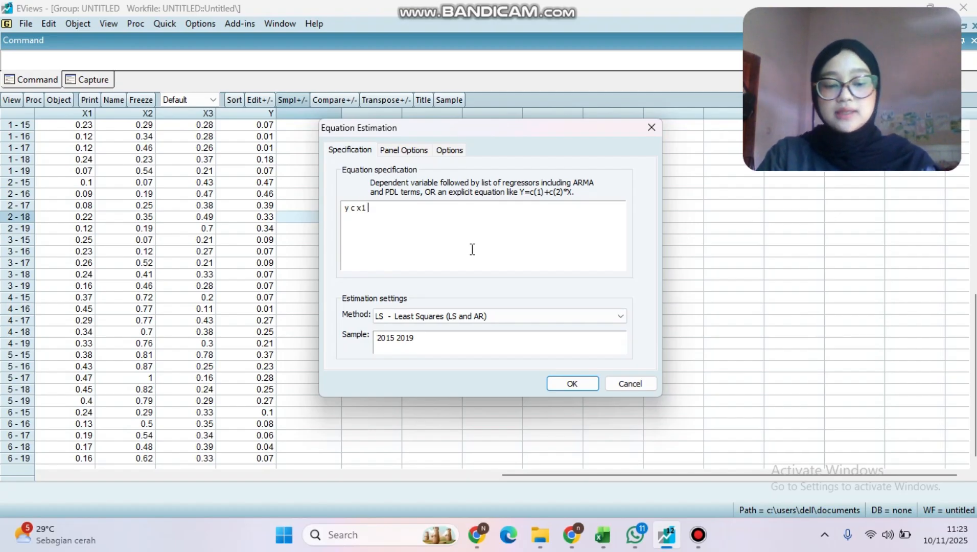
type(" x3")
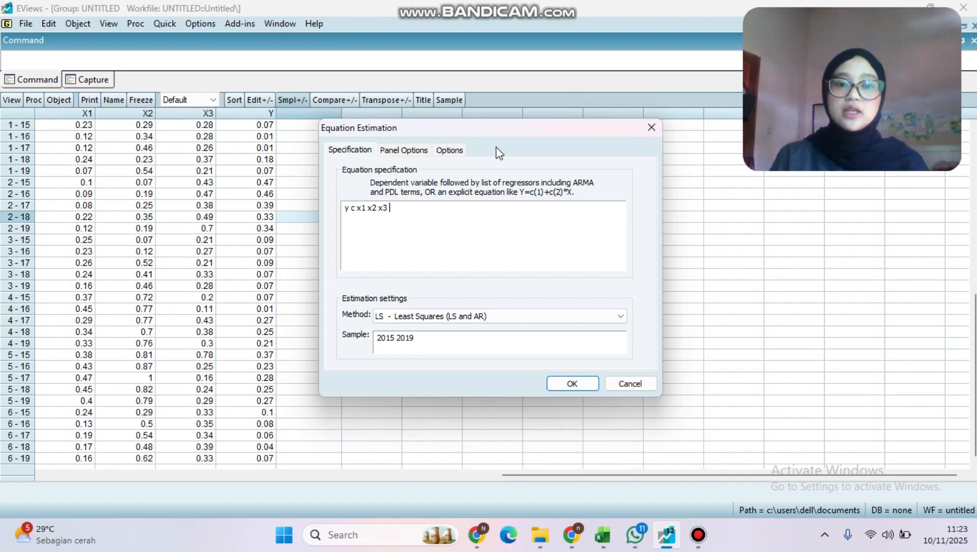
left_click(418, 153)
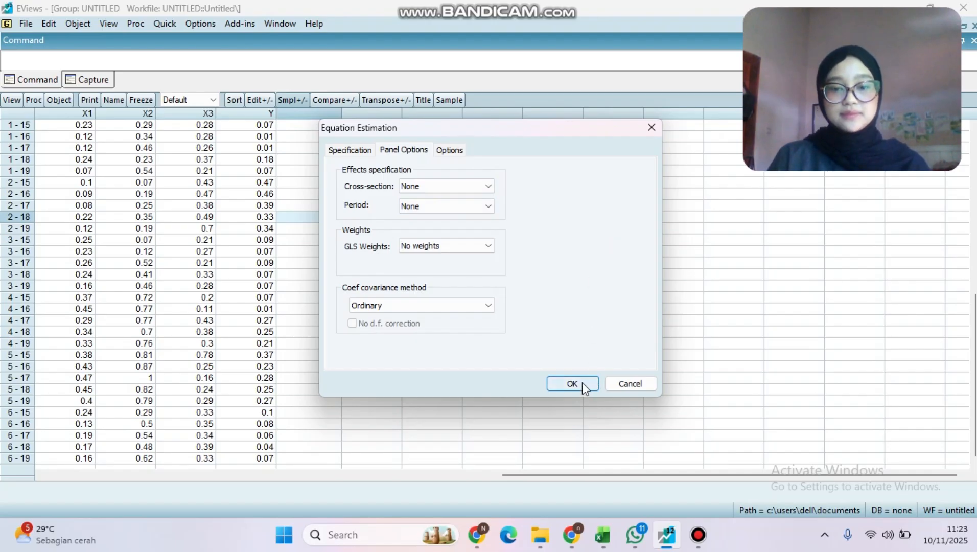
left_click(573, 384)
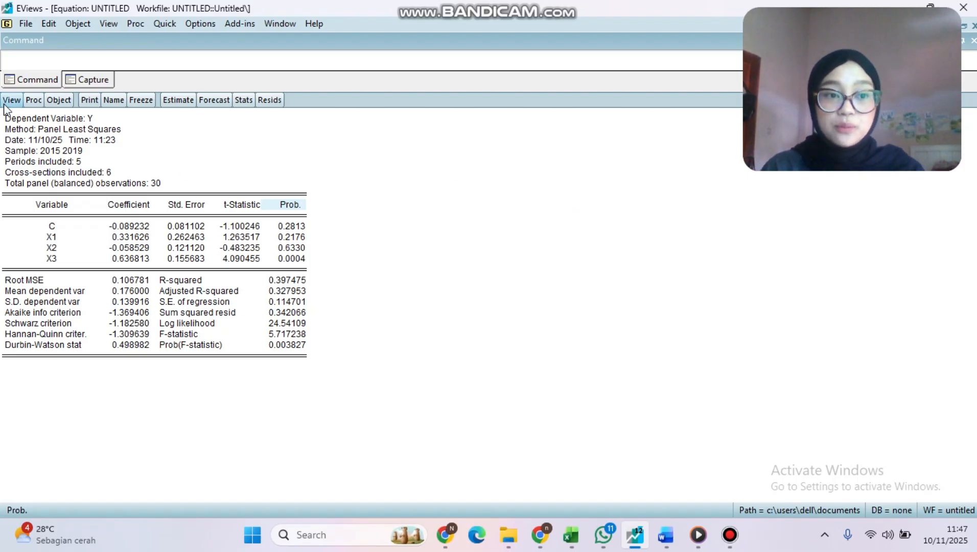
- Copy the entire estimation output in Text format with numbers as displayed, and switch to the Word document Dokumen1
left_click_drag(5, 115, 306, 361)
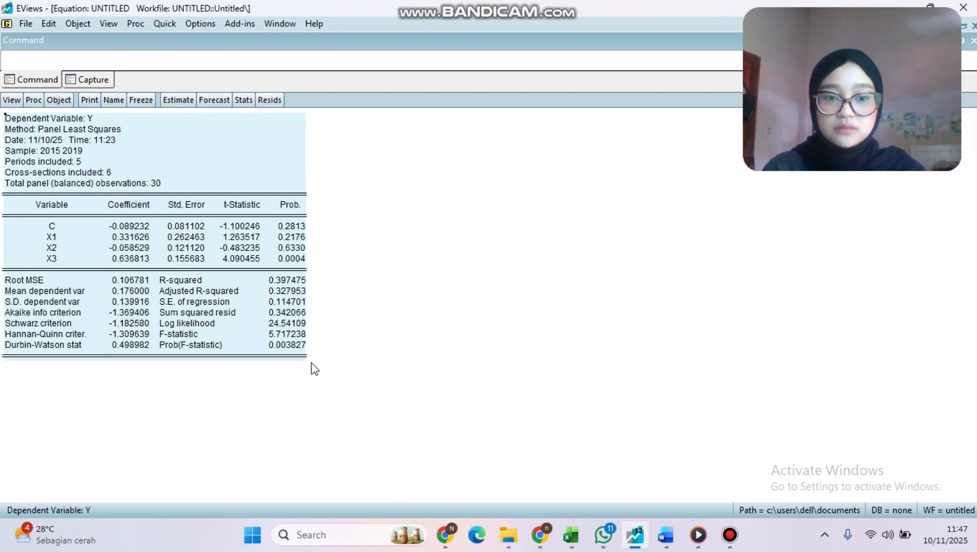
right_click(278, 306)
left_click(300, 317)
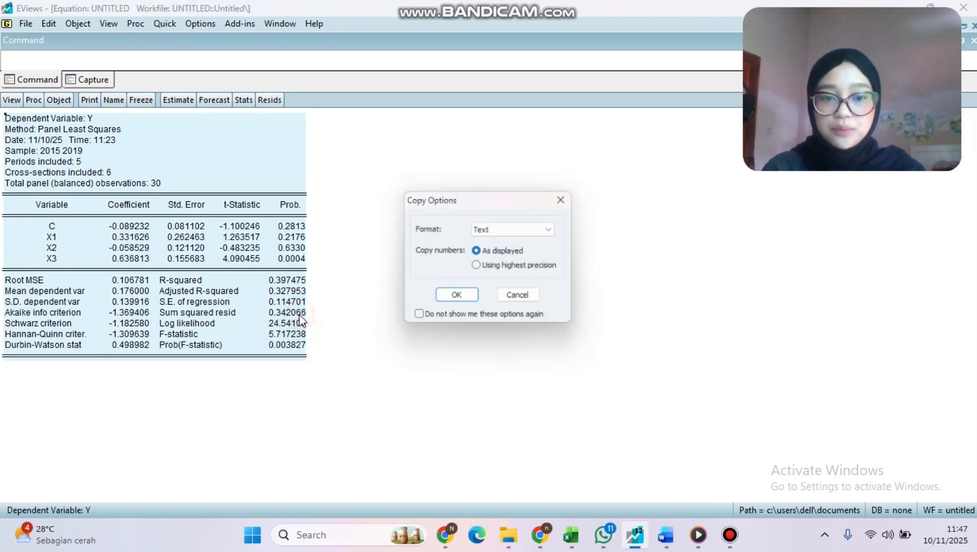
left_click(457, 299)
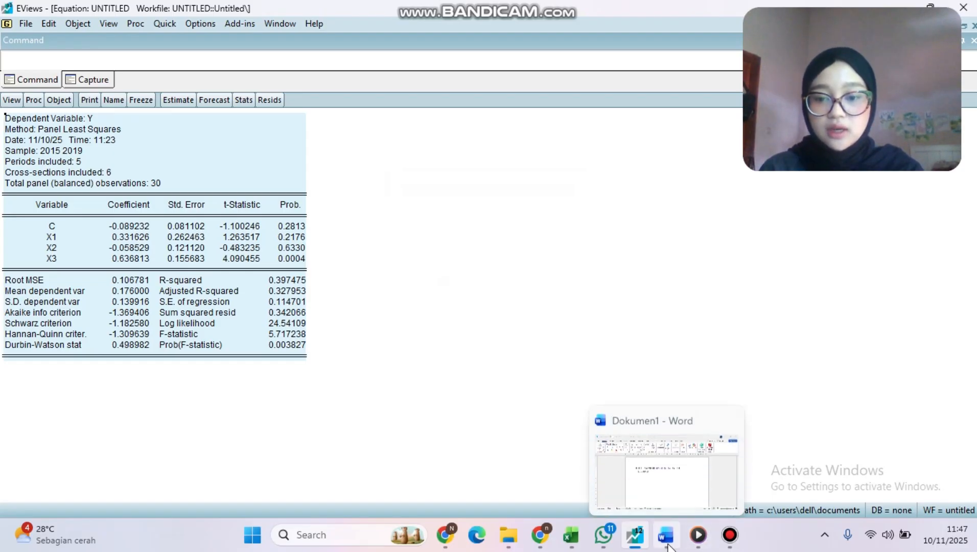
left_click(667, 542)
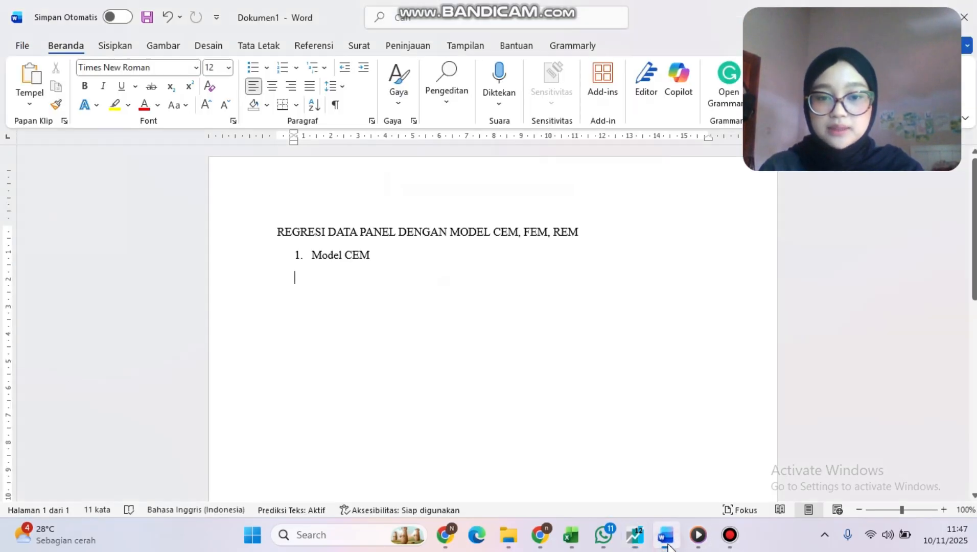
- Paste the copied estimation output on the empty line below the Model CEM heading
right_click(301, 284)
left_click(335, 127)
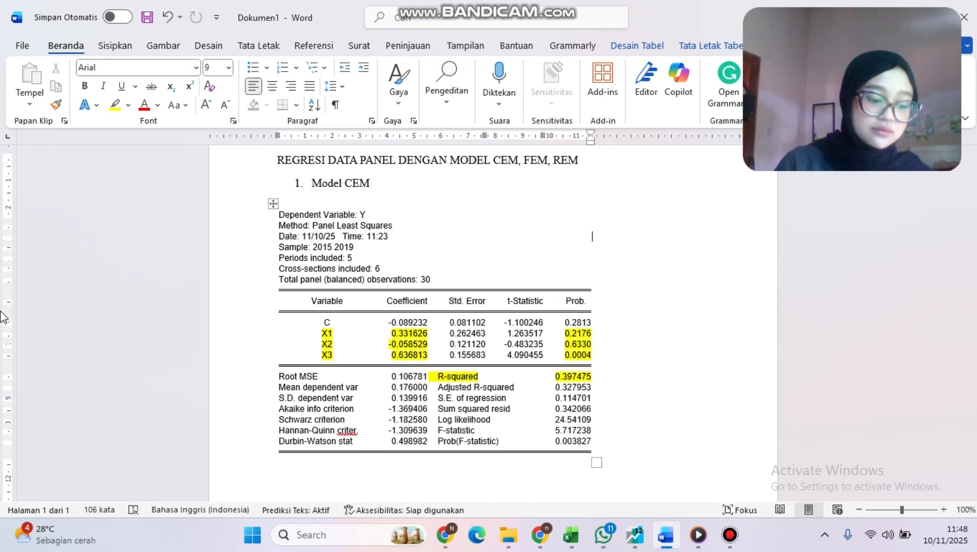
scroll(439, 240, "down", 3)
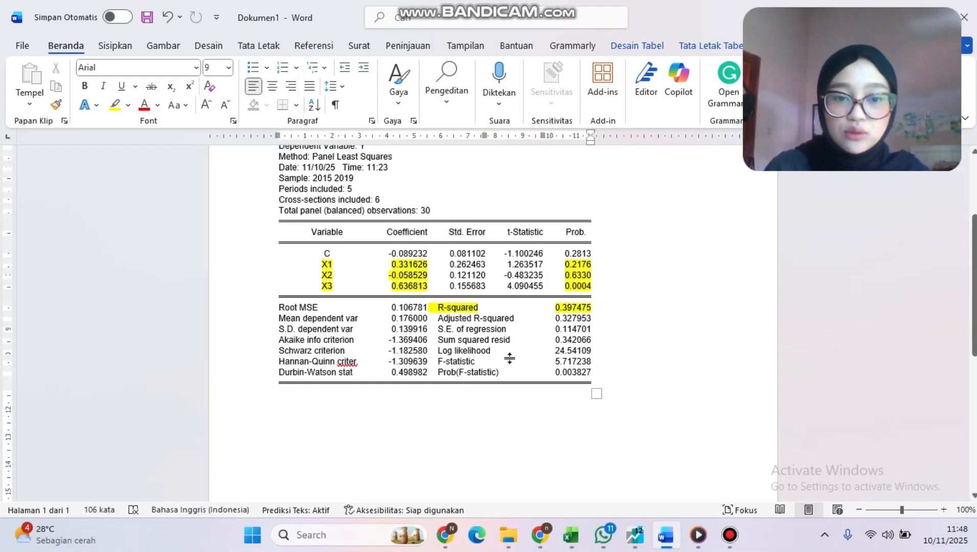
- Start an interpretation line below the pasted table with the text "x1 : memiliki nilai koevisien sebesar"
left_click(372, 431)
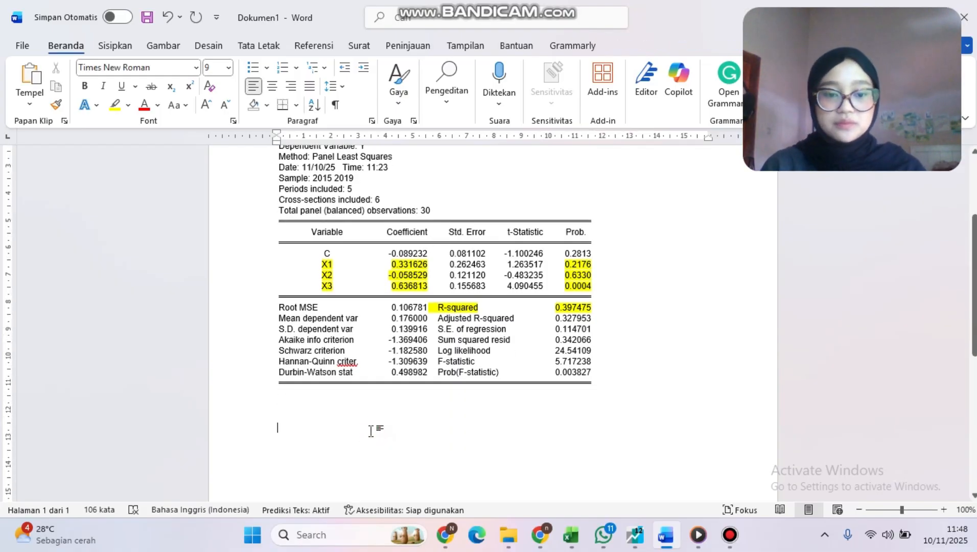
left_click(321, 410)
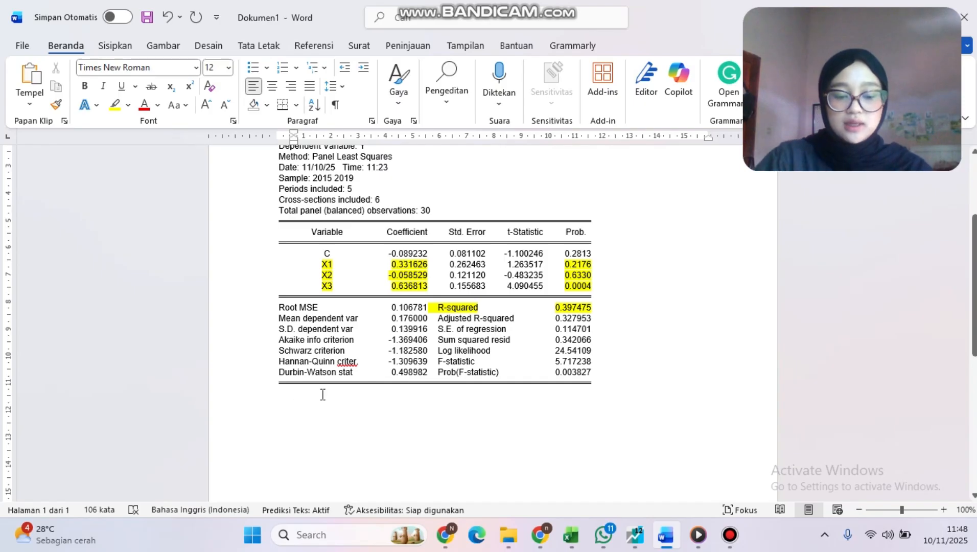
type("x")
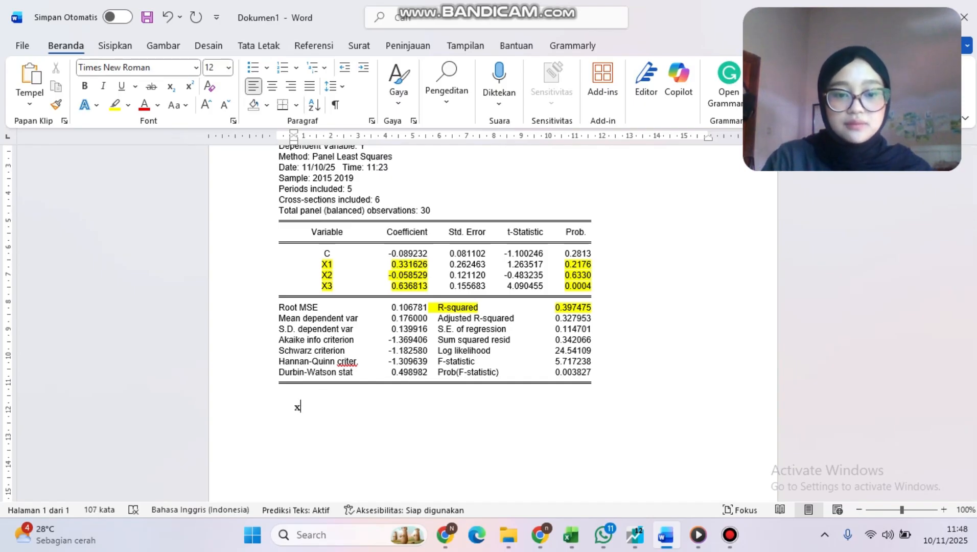
type("1")
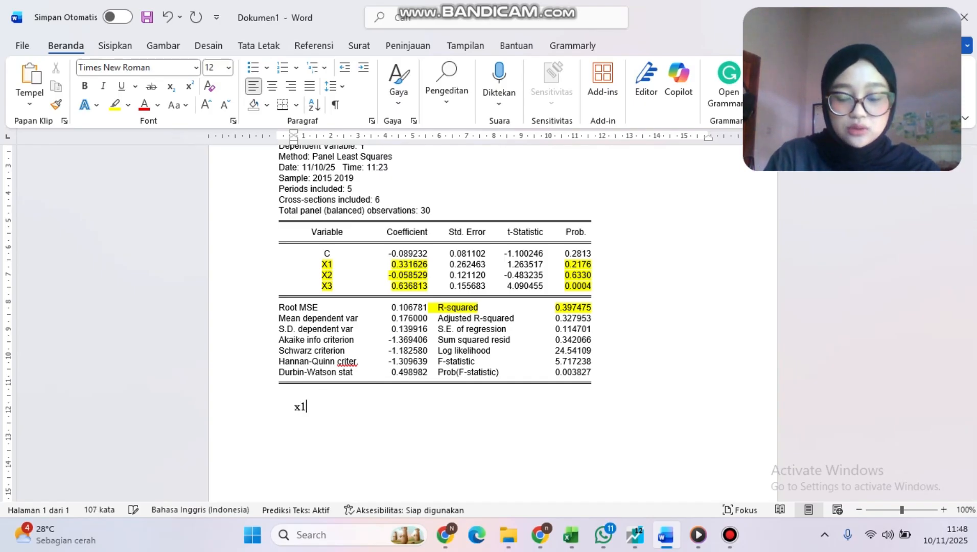
type(" :")
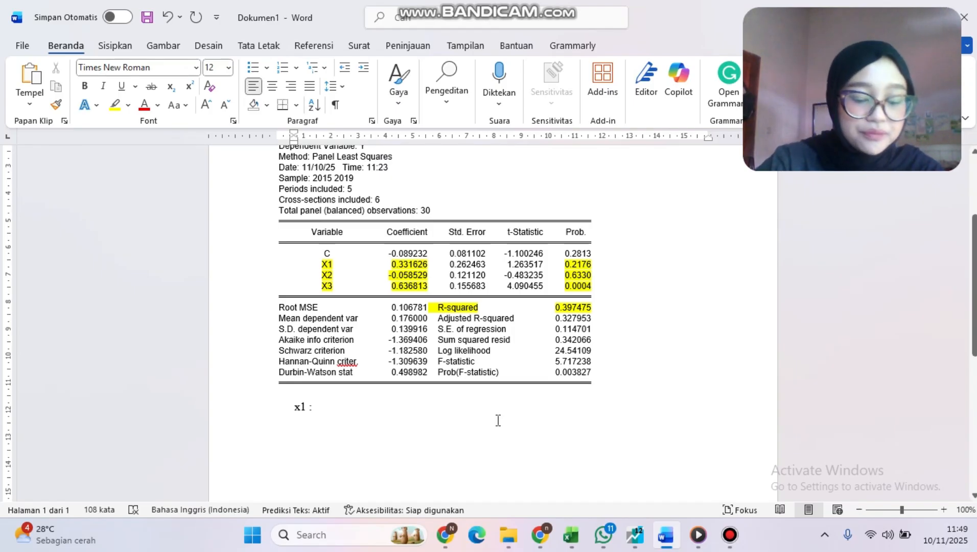
type("memi")
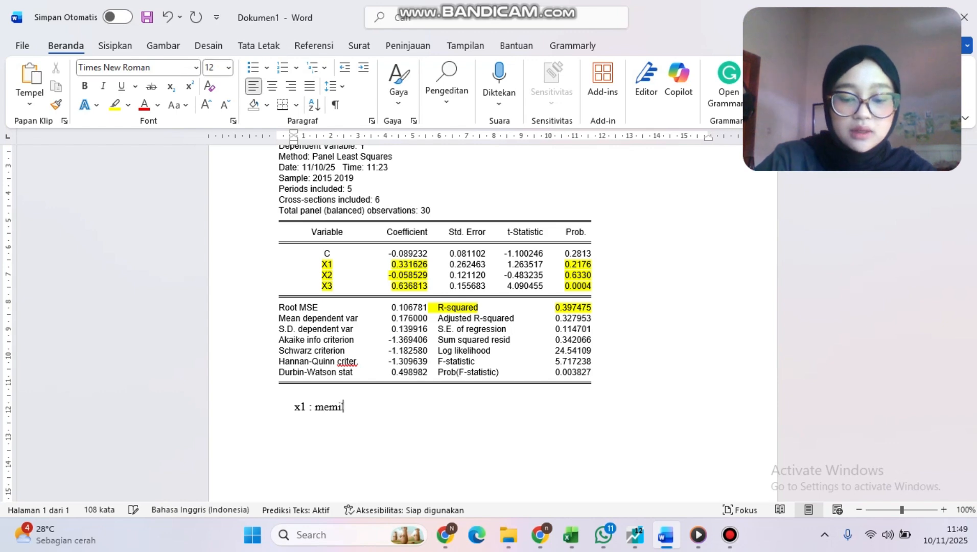
type("liki nil")
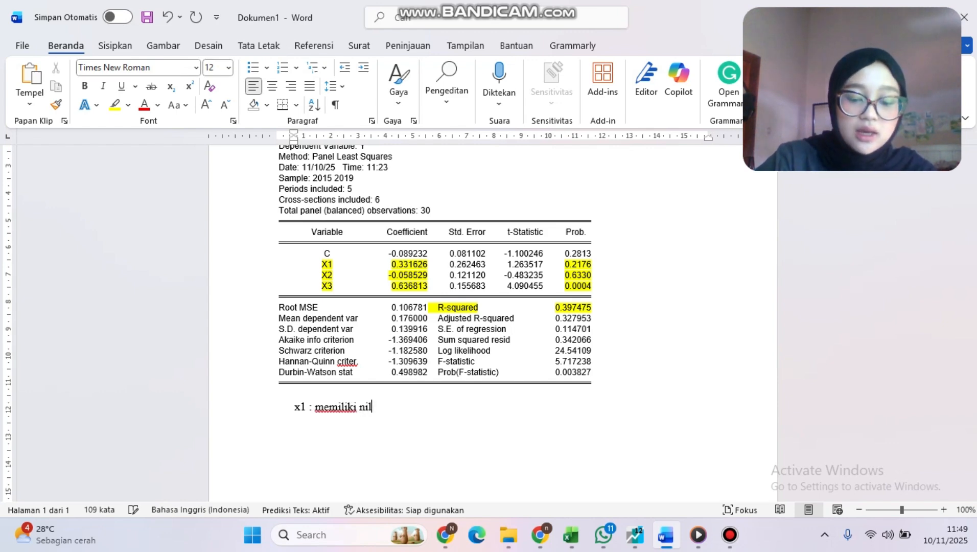
type("ai koevisien ")
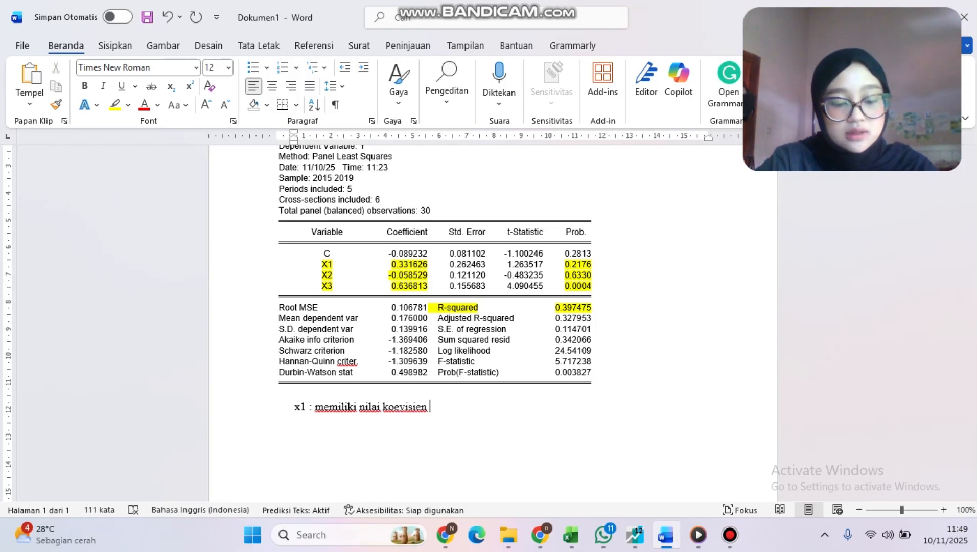
type("sebesar")
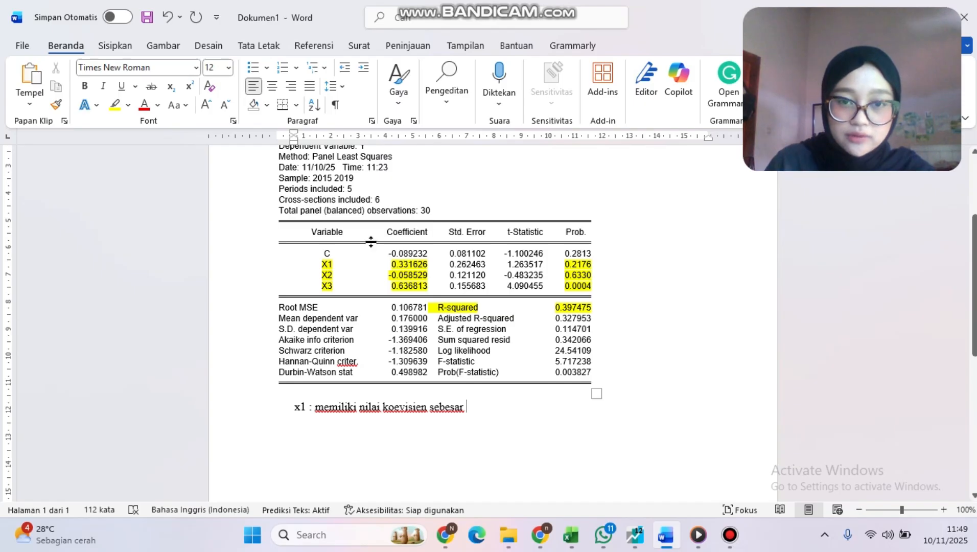
- Copy the X1 coefficient 0.331626 from the table and paste it at the end of the x1 interpretation line
left_click(392, 264)
left_click_drag(393, 264, 431, 265)
key("ctrl+c")
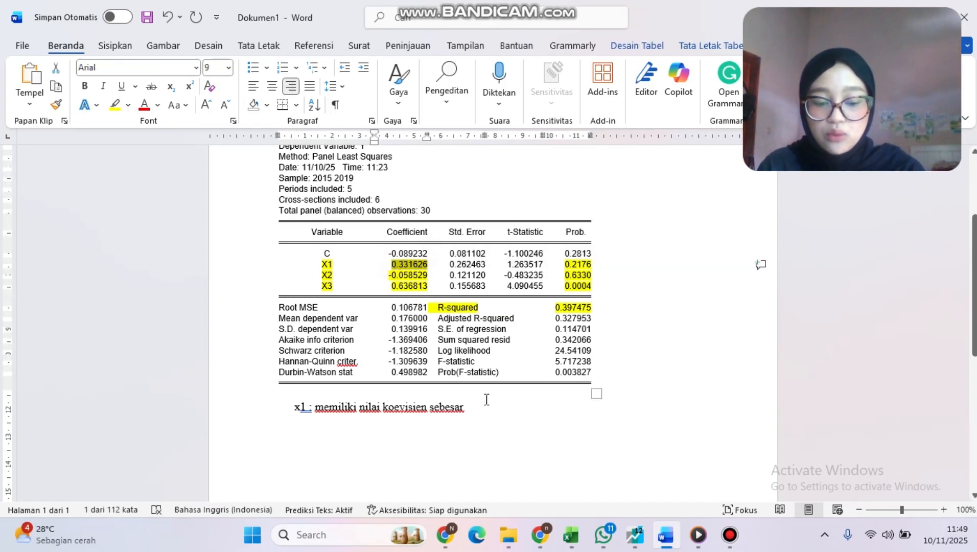
left_click(487, 409)
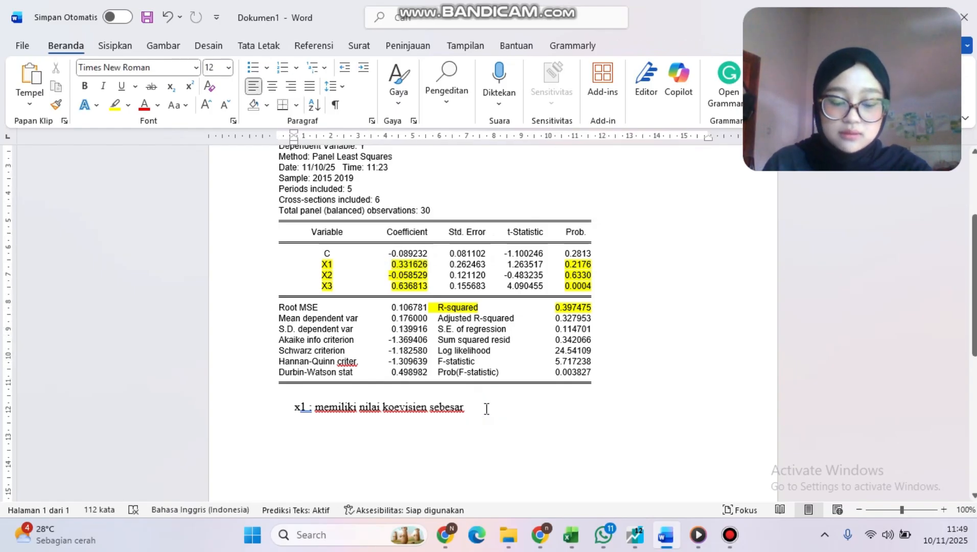
key("ctrl+v")
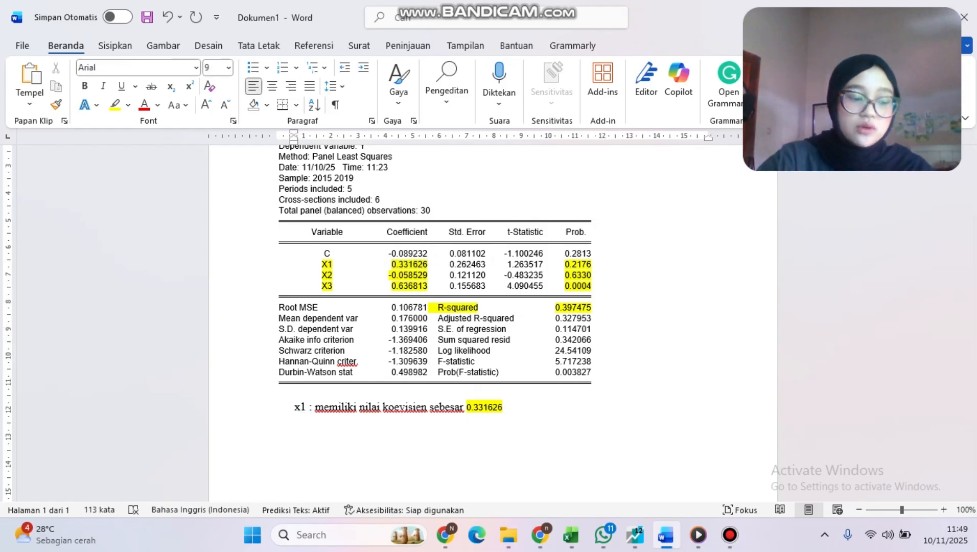
- Continue the x1 interpretation after the coefficient with "dengan Tingkat signifikan"
type("deng")
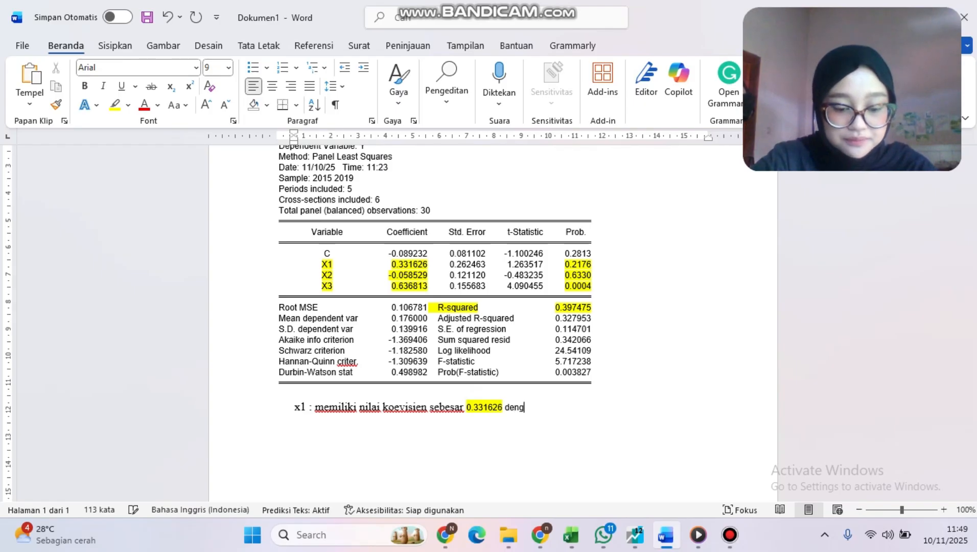
type("an tingkat ")
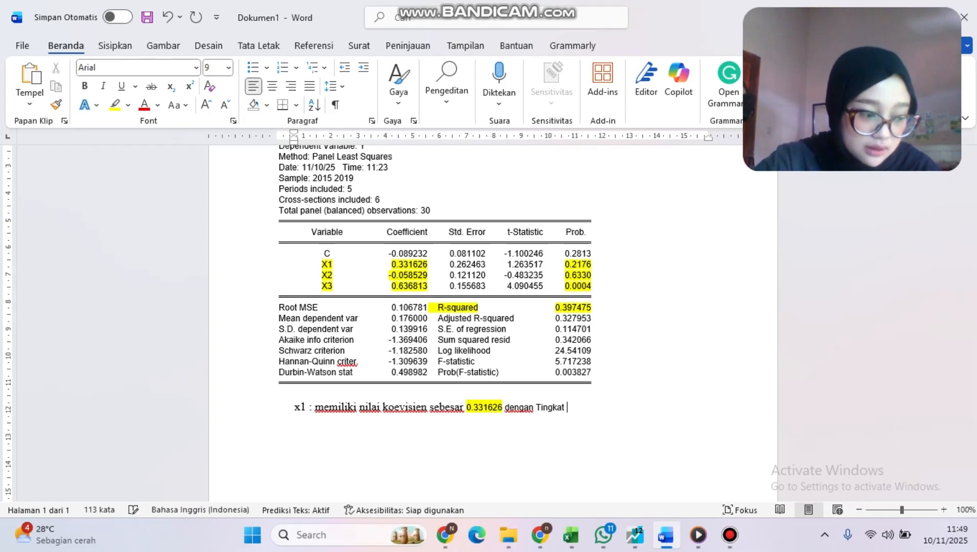
type("signid")
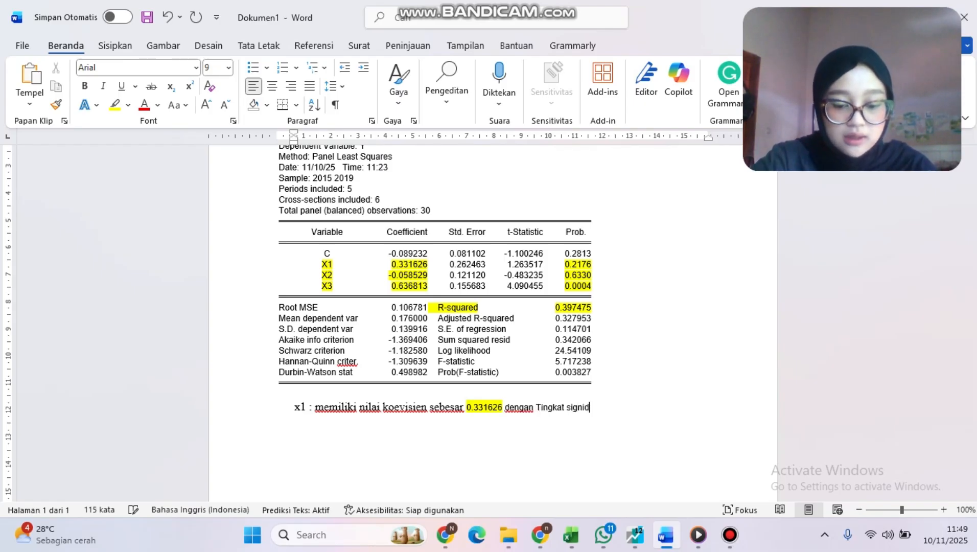
key("BackSpace")
type("fikan")
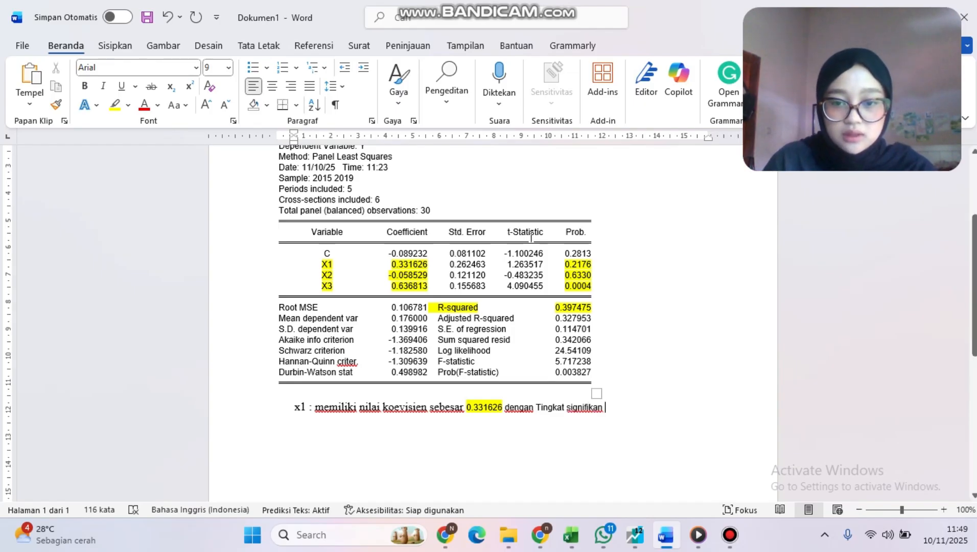
- Copy the X1 probability 0.2176 from the table to the end of the x1 line and add ">0,05" after it
left_click(564, 265)
left_click_drag(577, 266, 589, 265)
key("ctrl+c")
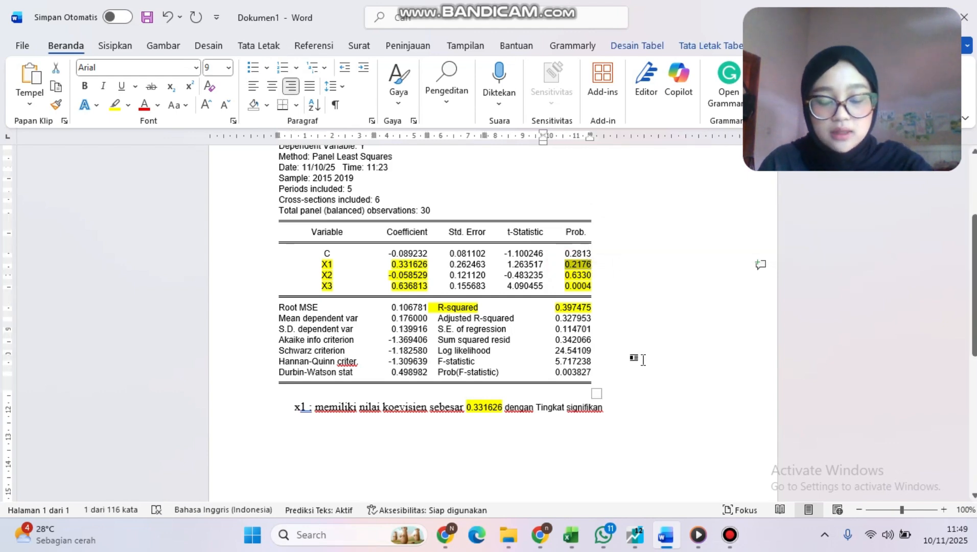
left_click(638, 411)
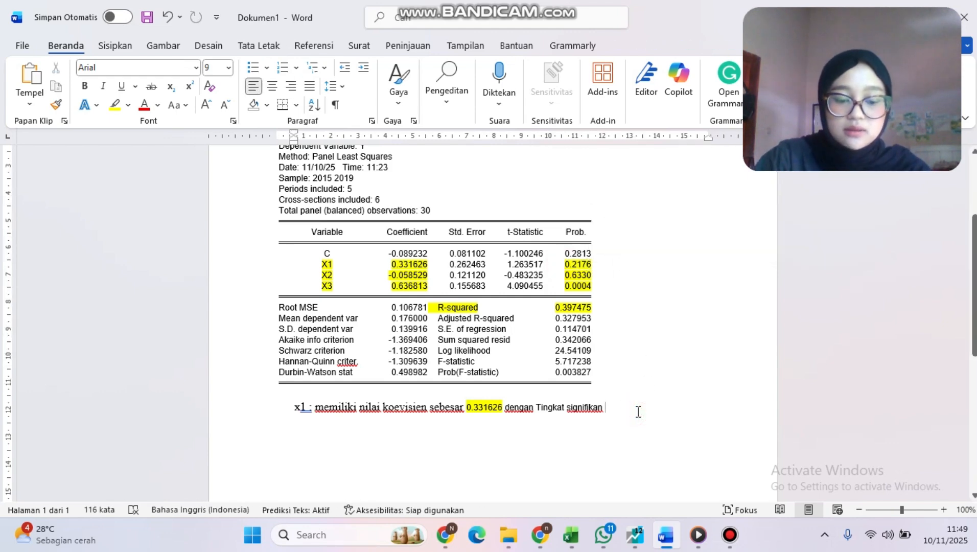
key("ctrl+v")
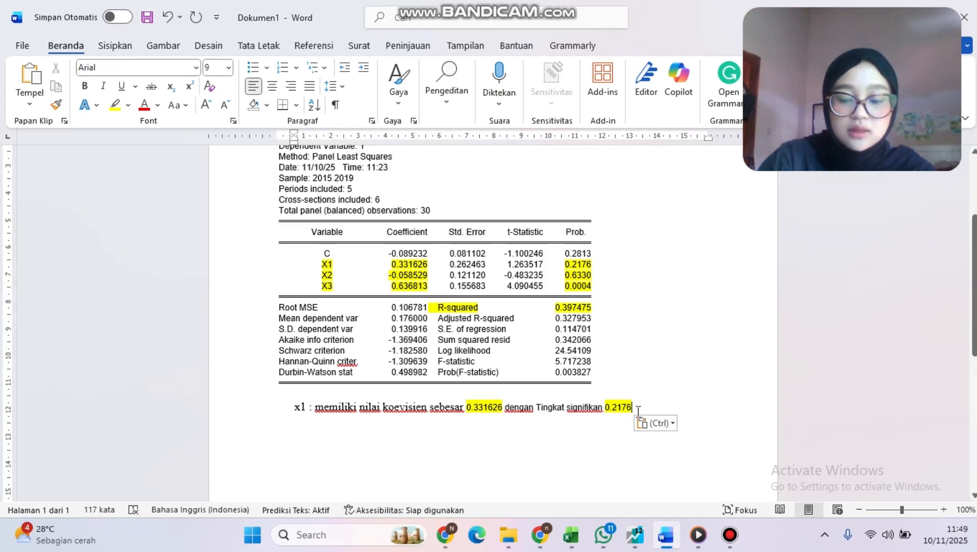
type(">")
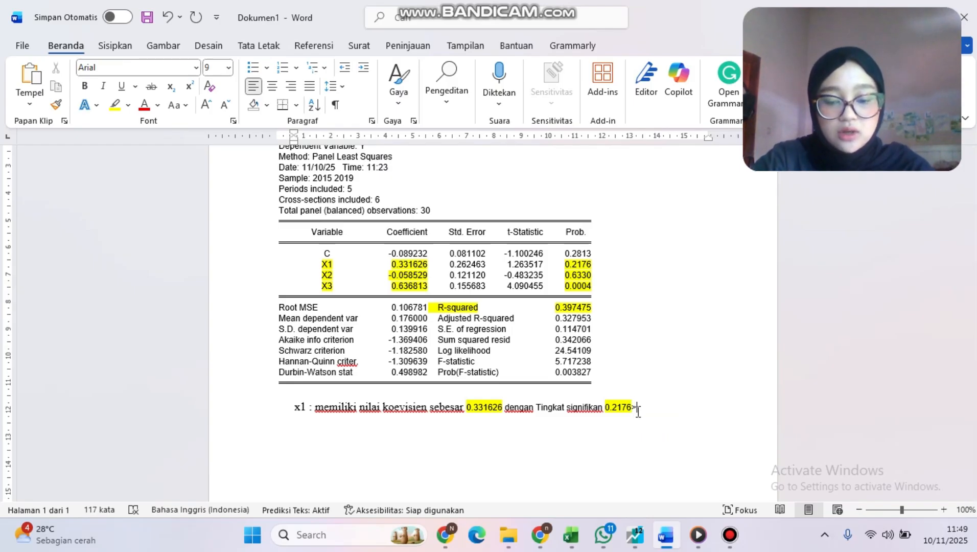
type("0,0")
type("5")
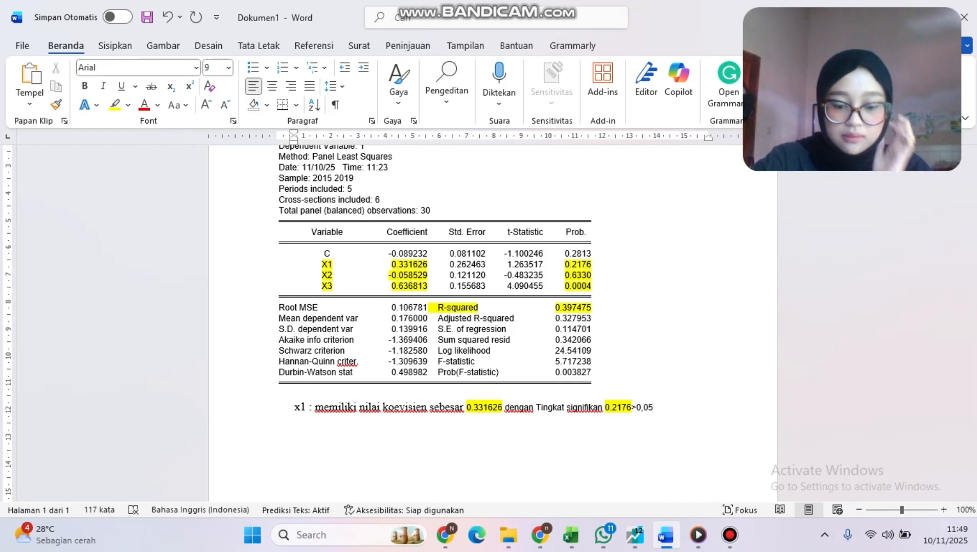
- Continue the x1 interpretation after the significance comparison with "hal tersebut menujukan bahwa"
type(" hal ter")
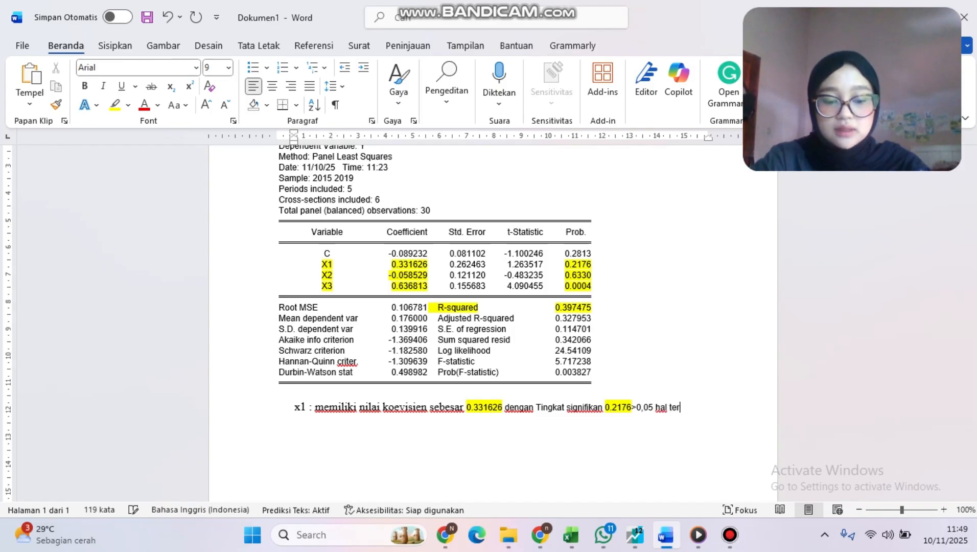
type("sebut")
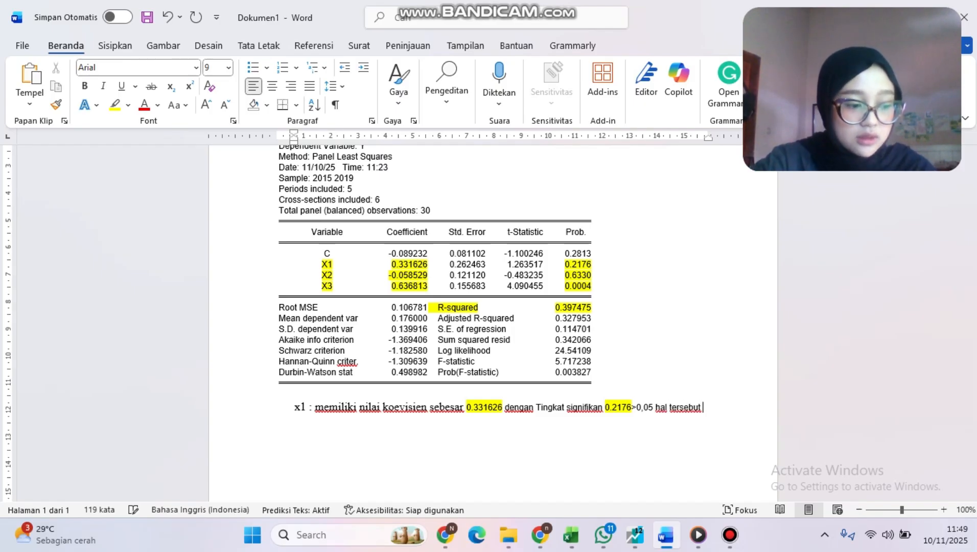
type(" menujukan ")
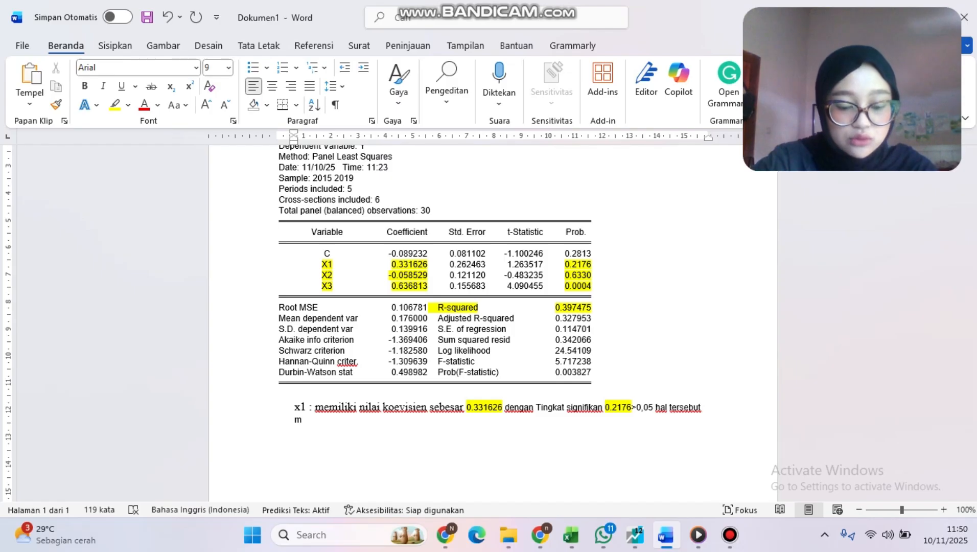
type("bah")
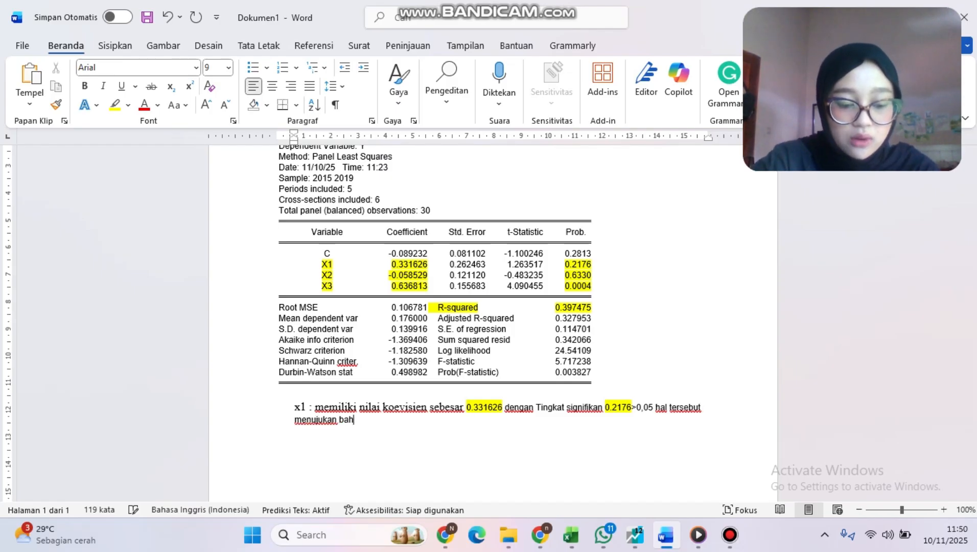
type("wa ")
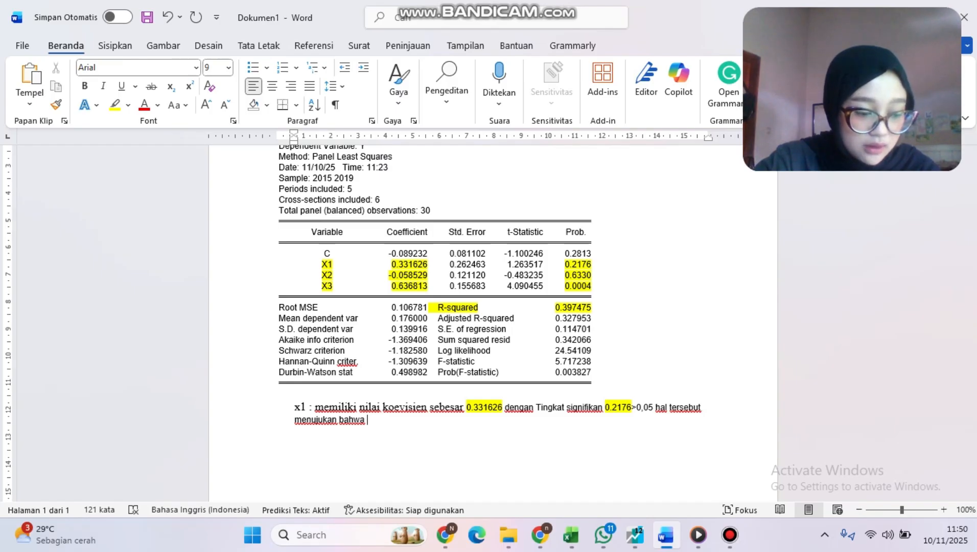
- Continue the x1 interpretation after "menujukan bahwa" with "x1 berpengaruh negative"
type("x1 berp")
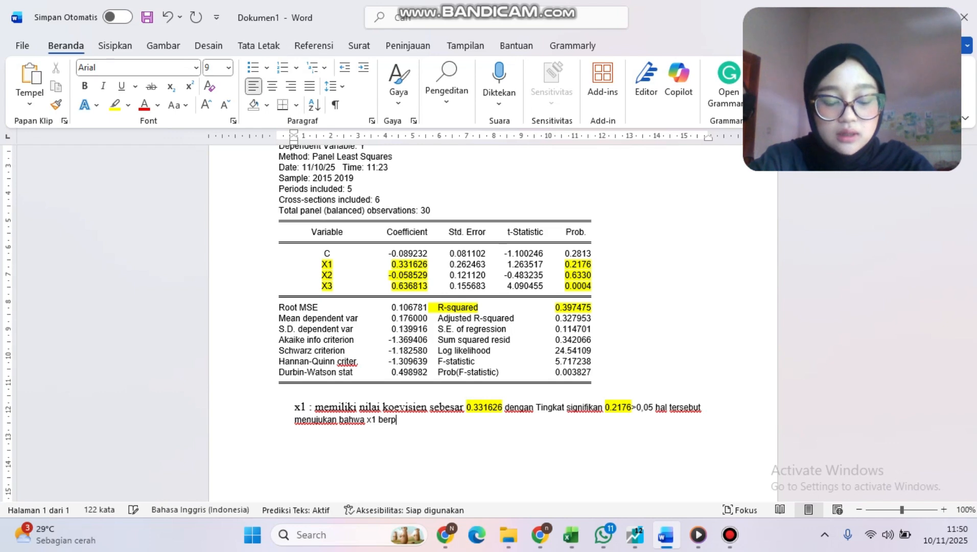
key("BackSpace")
key("BackSpace")
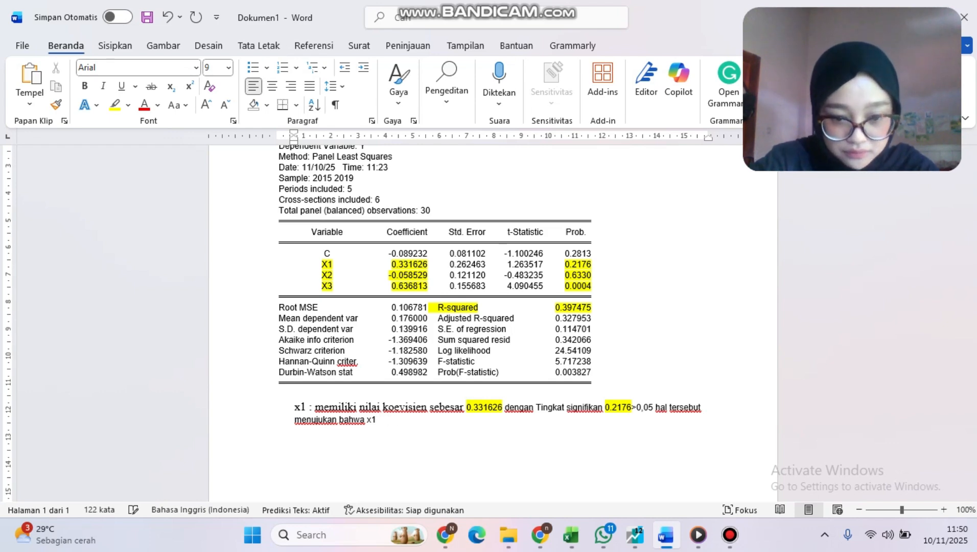
key("BackSpace")
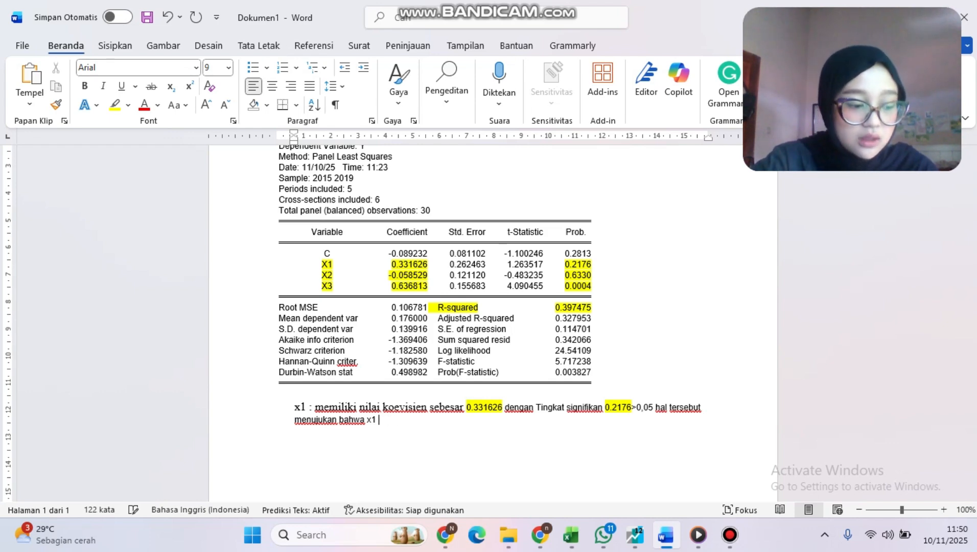
type("b")
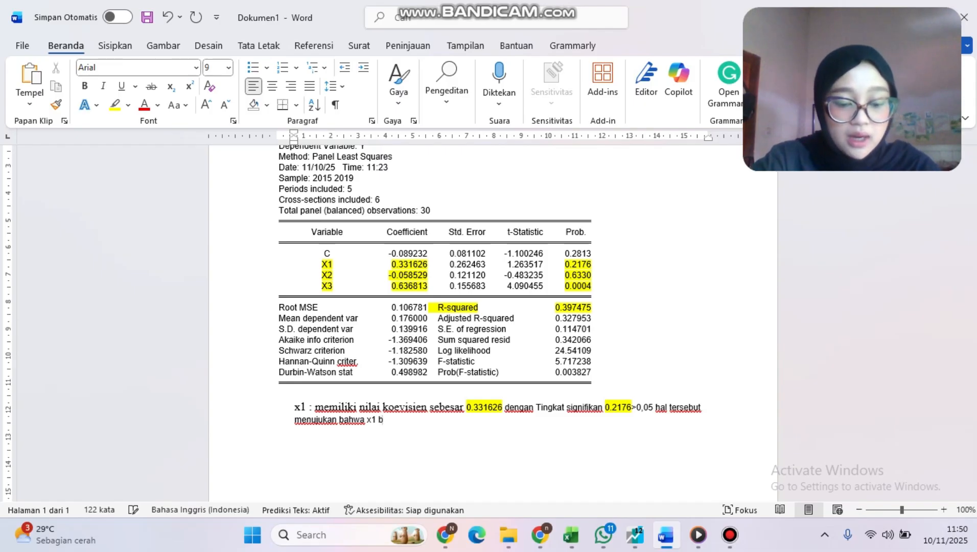
type("erpengaru")
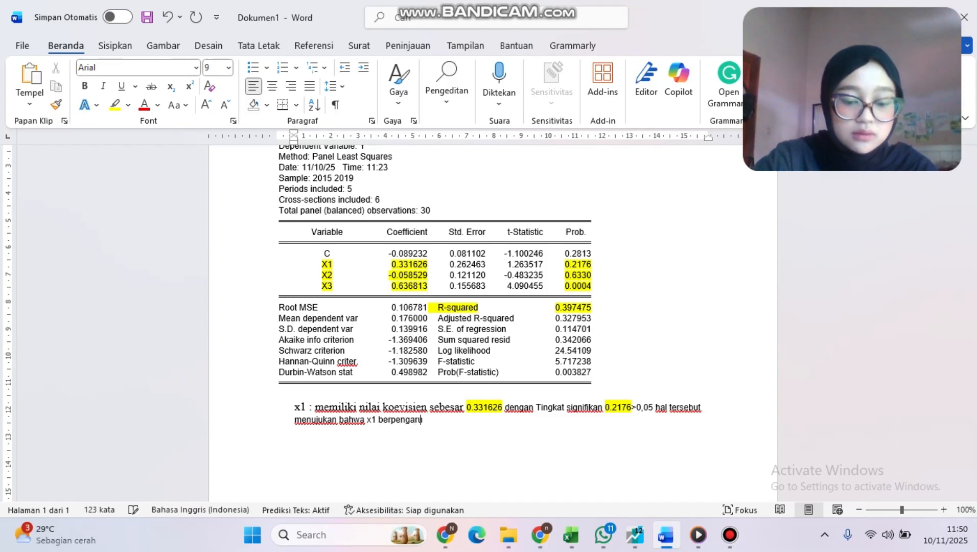
type("h negat")
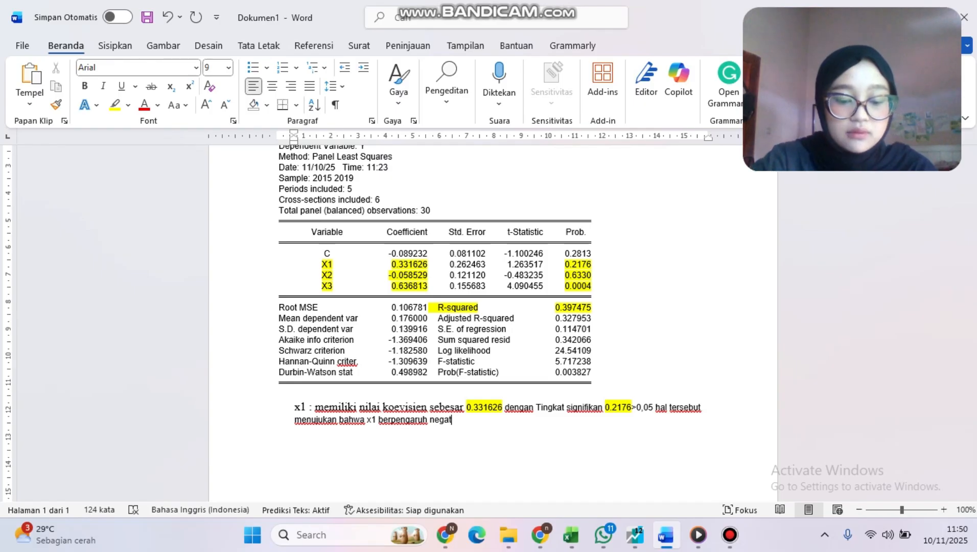
type("if")
key("BackSpace")
type("ve")
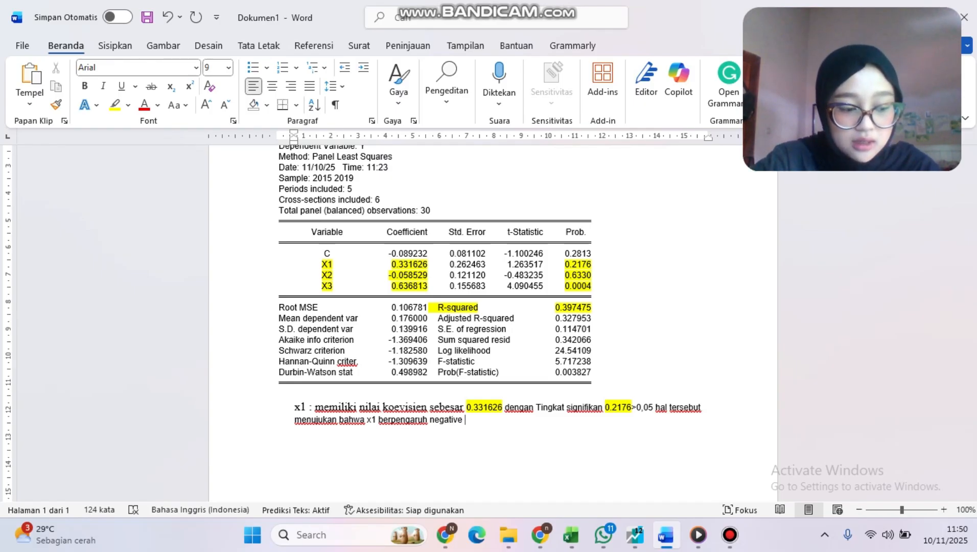
- Extend the x1 interpretation after "negative" with "tidak signifikan terhadap y"
type(" tidak ")
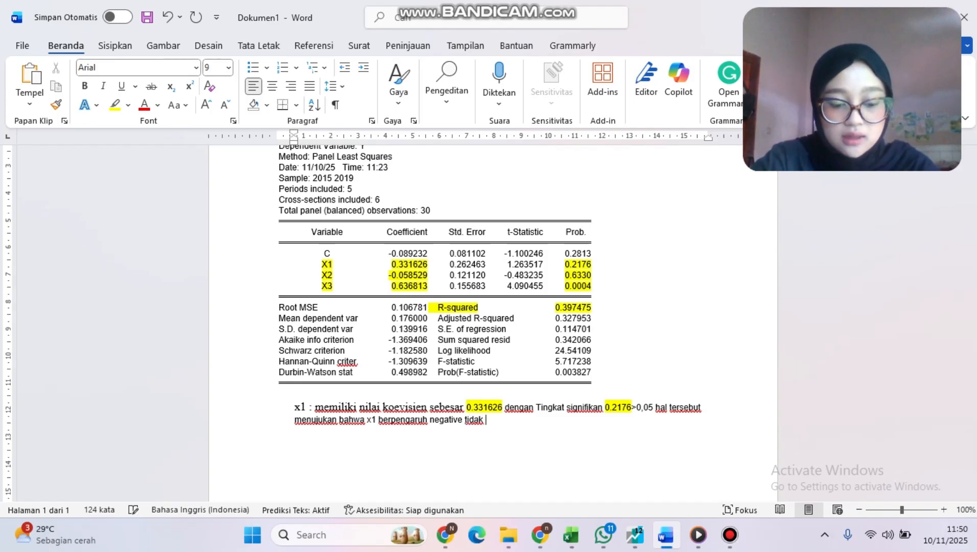
type("signifikan ")
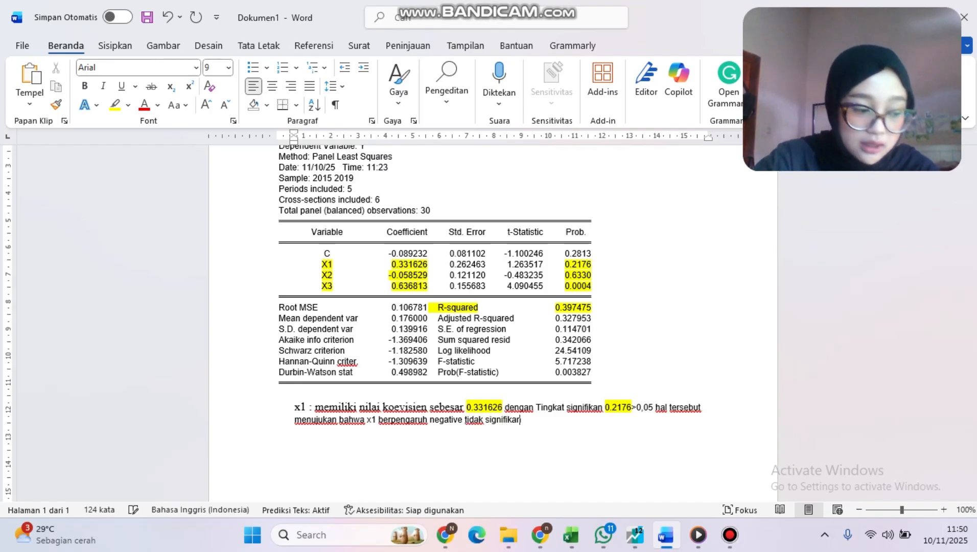
type("ke")
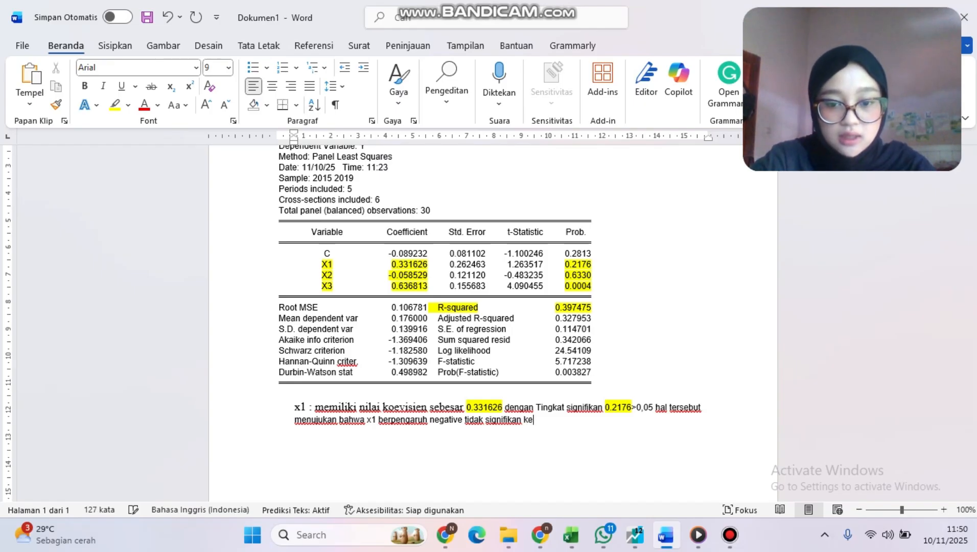
key("BackSpace")
type("t")
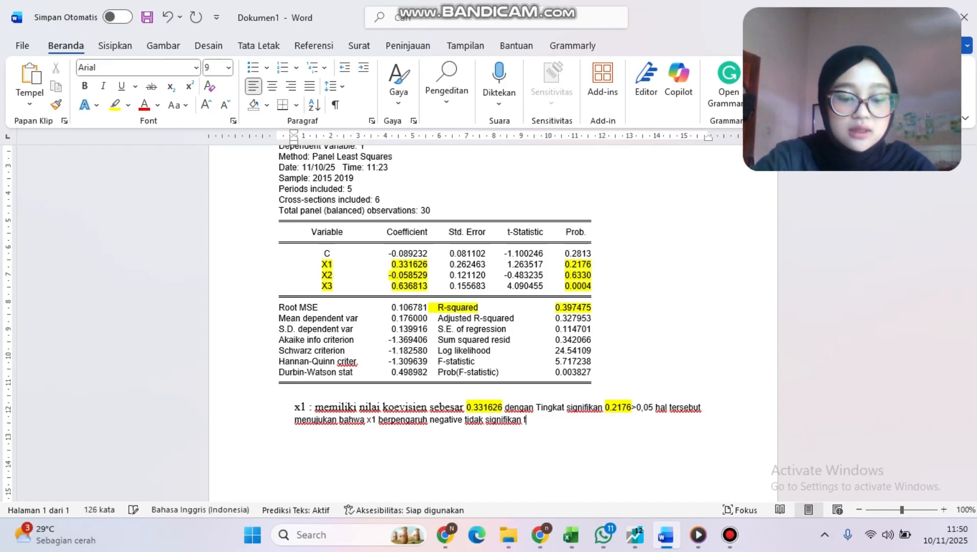
type("erhadap y")
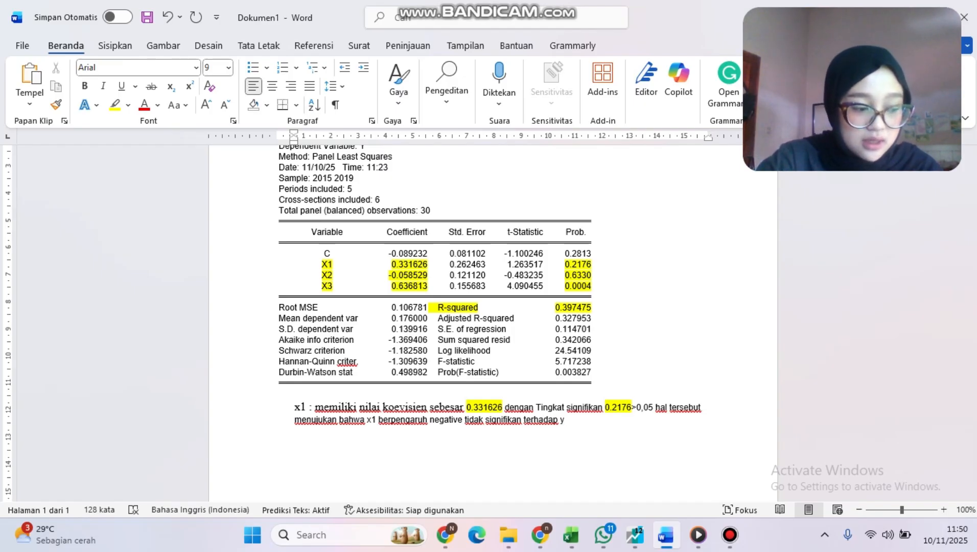
- Finish the x1 interpretation with "artinya x1 tidak memberikan pengaruh yang nyata terhadap Y"
type(" artinya ")
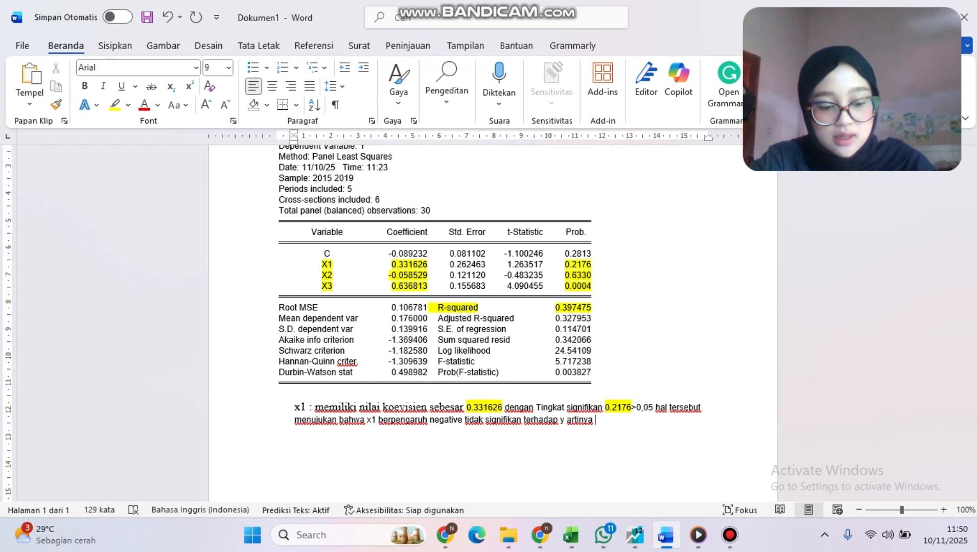
type("x1")
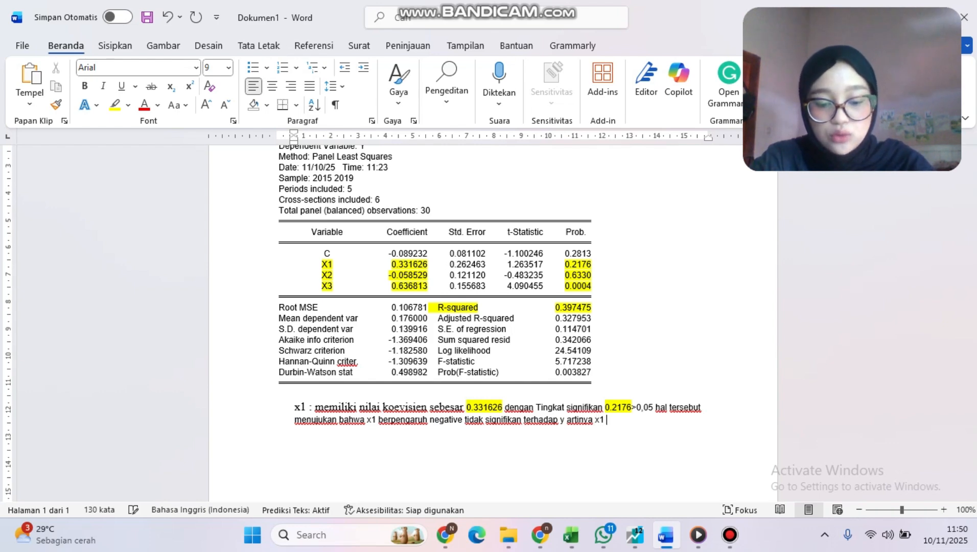
type(" tidak ")
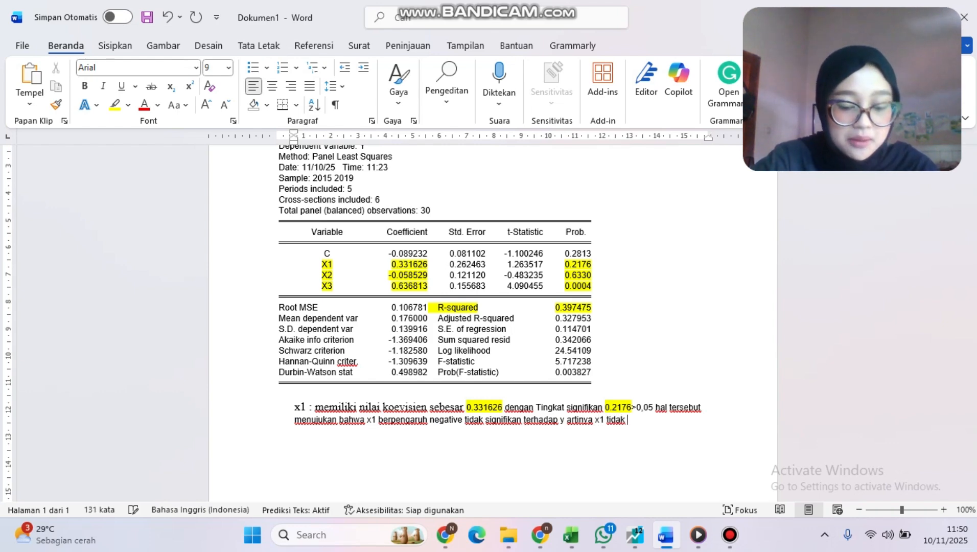
type("m")
type("em")
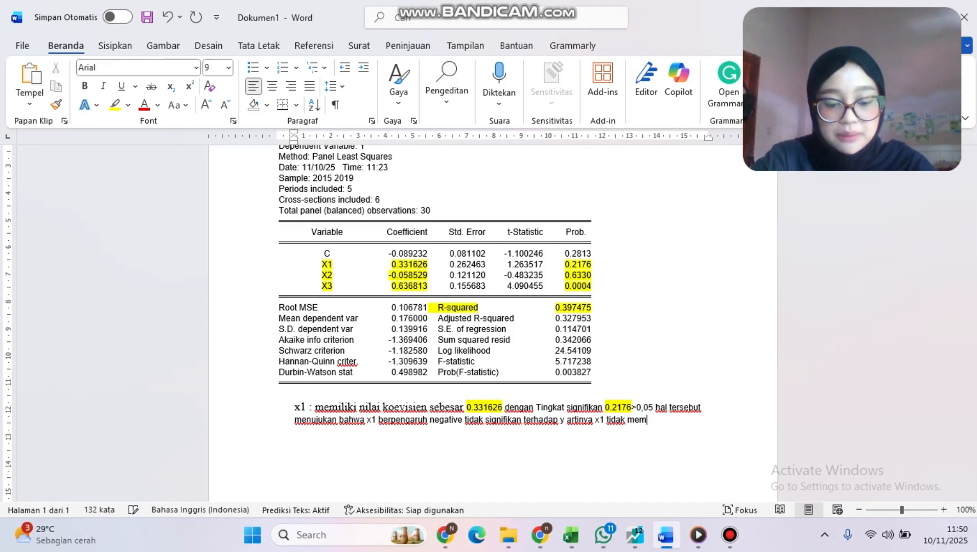
type("berikan pe")
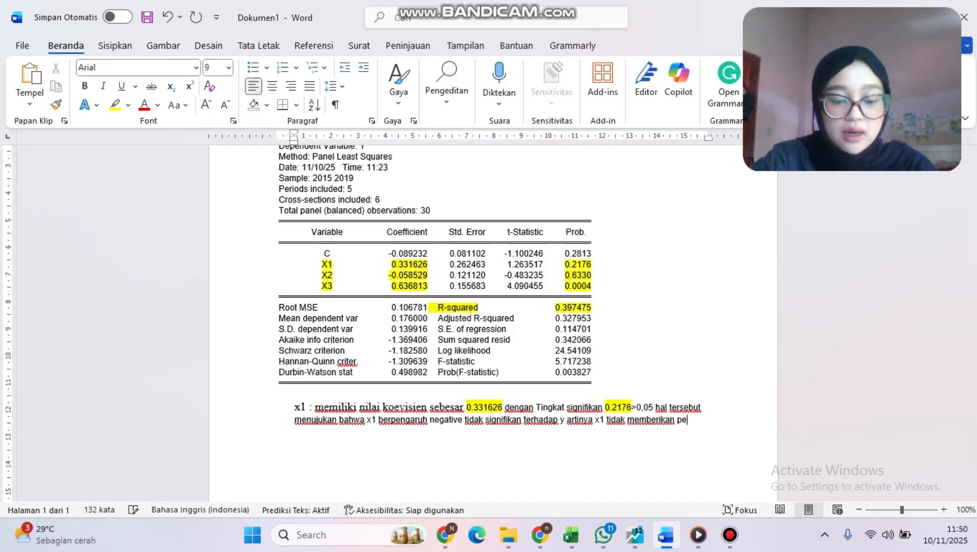
type("ngaruh ")
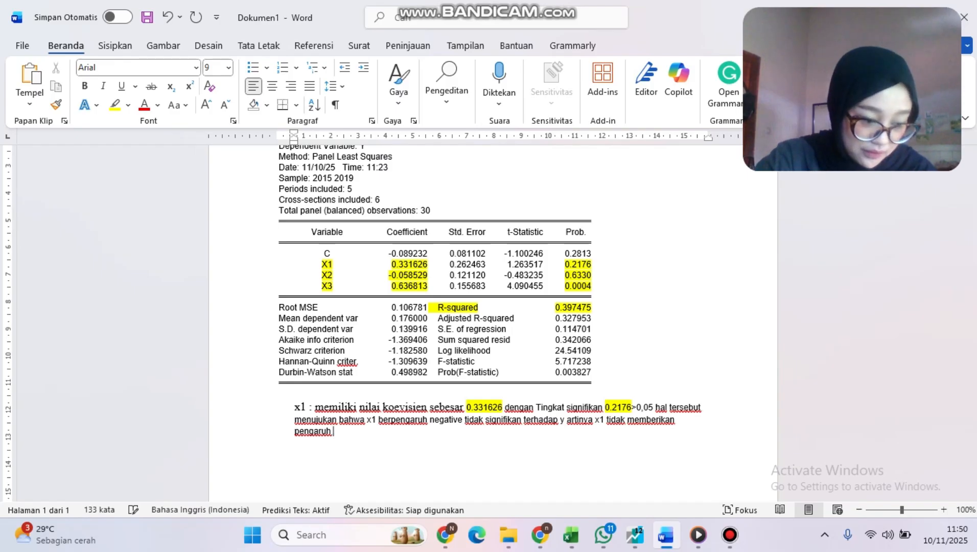
type("yang nyata ")
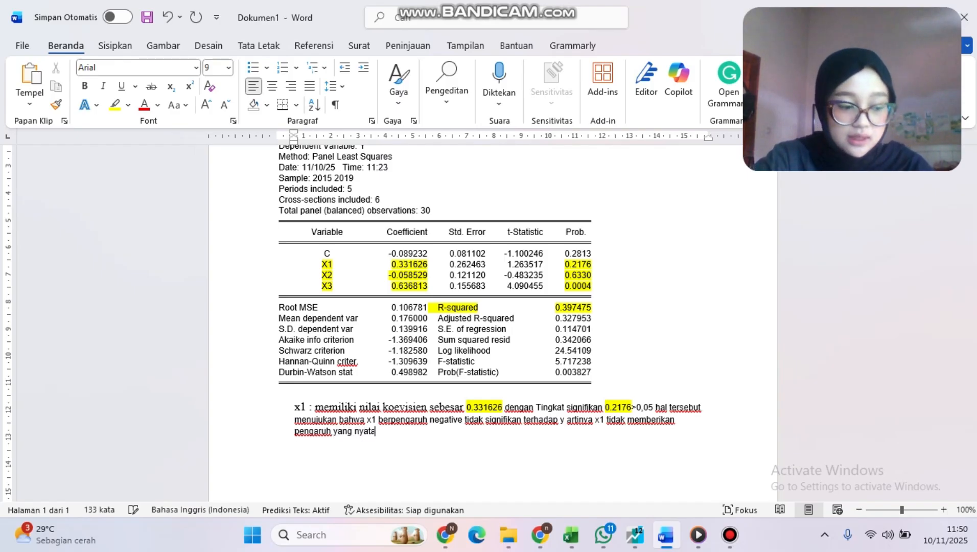
type("terha")
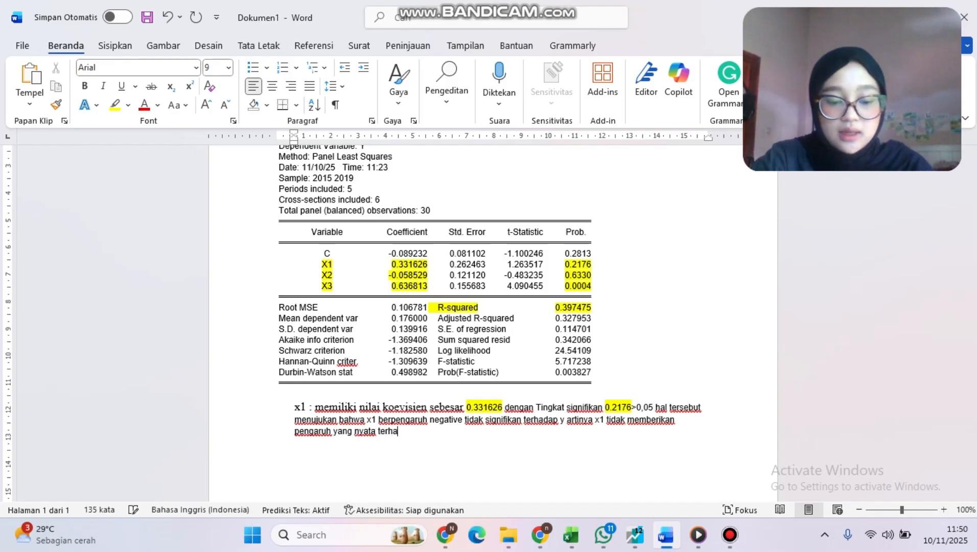
type("dap Y")
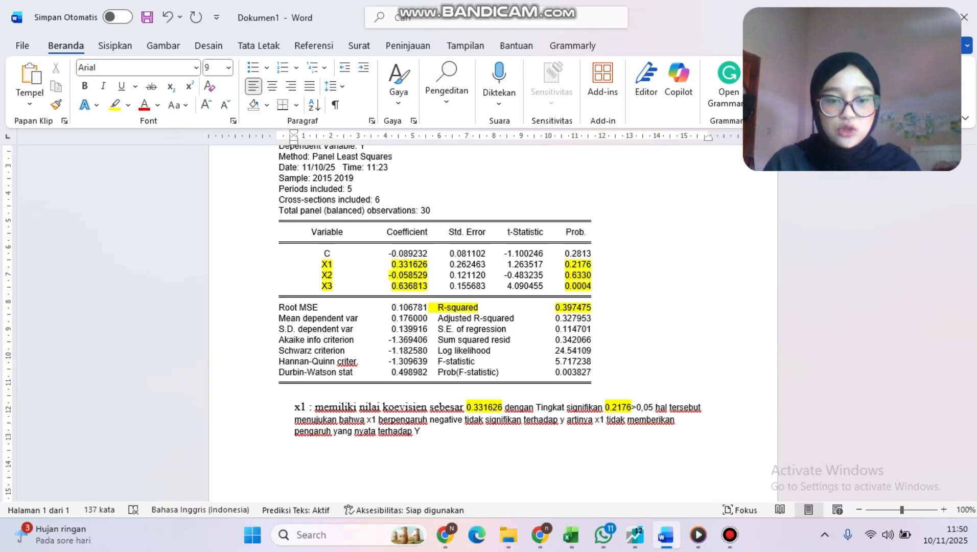
- Start a new paragraph below the x1 interpretation with "x2 : memiliki nilai koevisien sebesar"
key("Return")
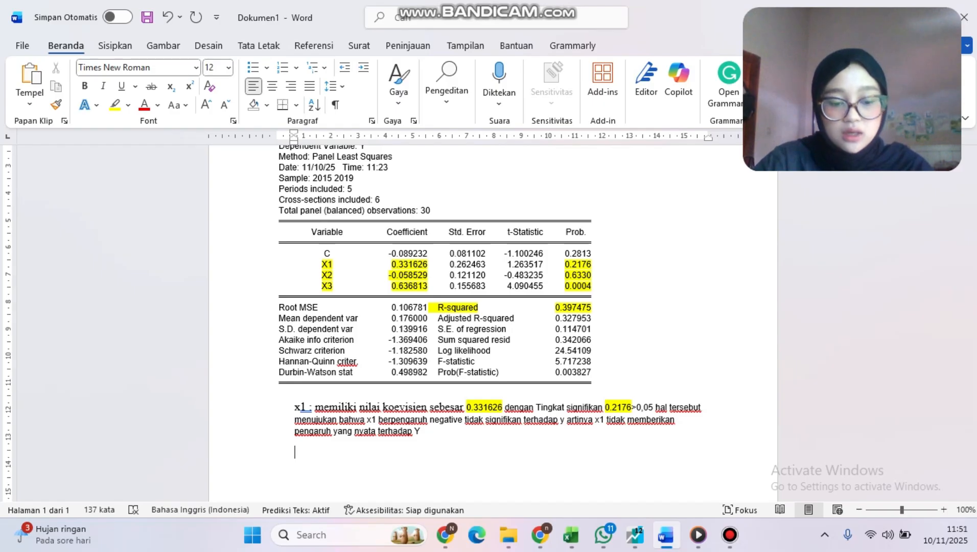
type("x2")
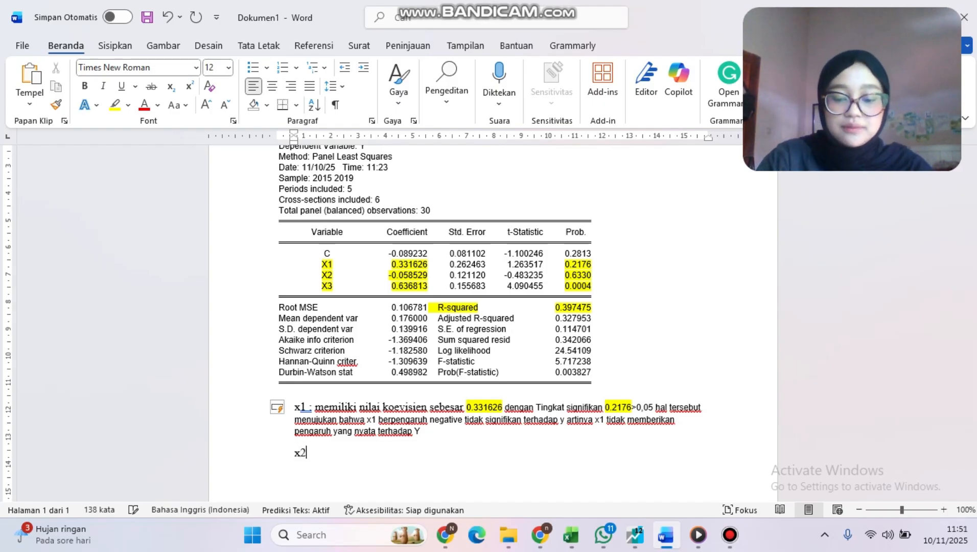
type(" :")
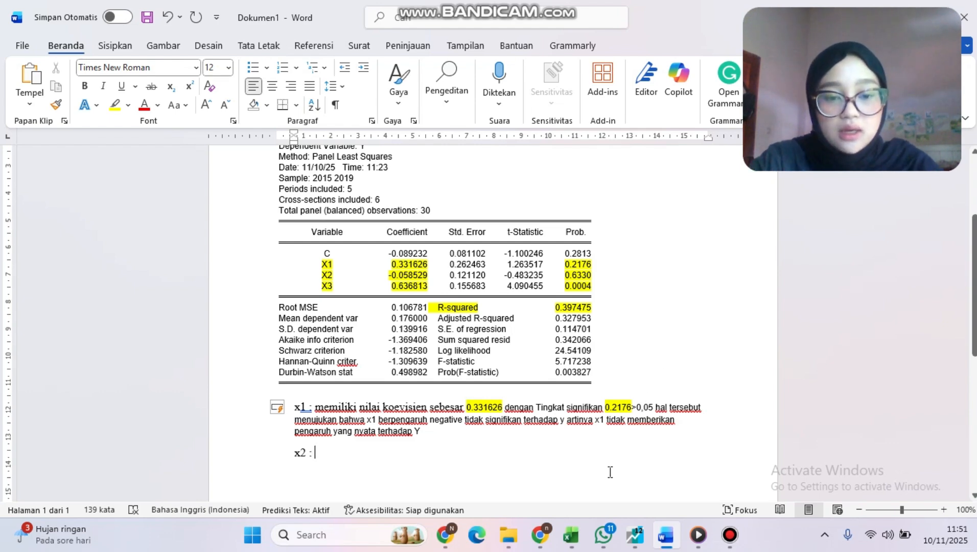
type("memil")
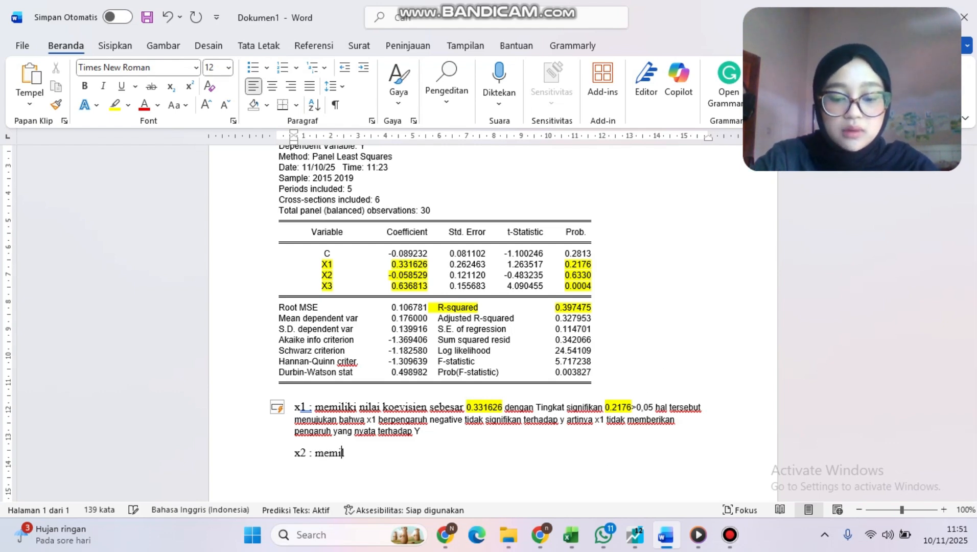
type("iki nilai")
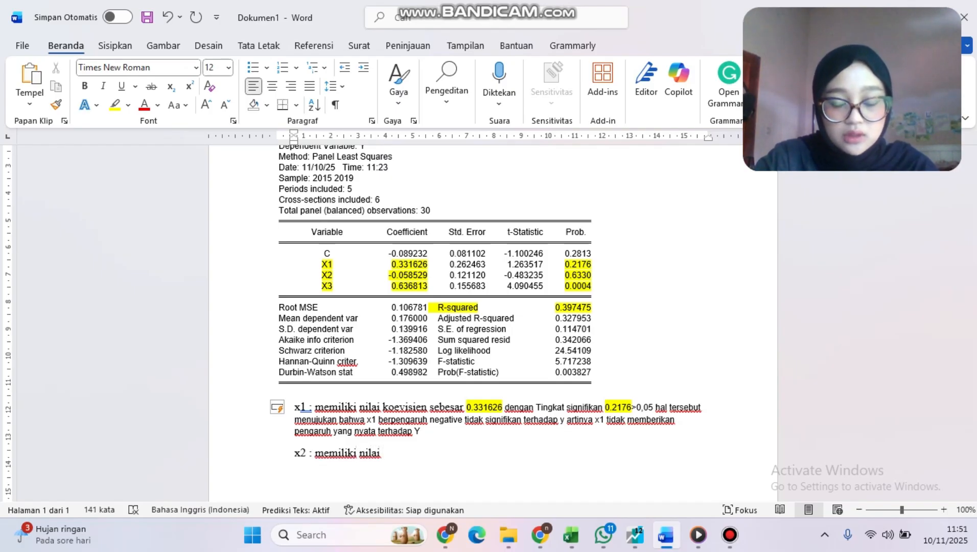
type(" koevi")
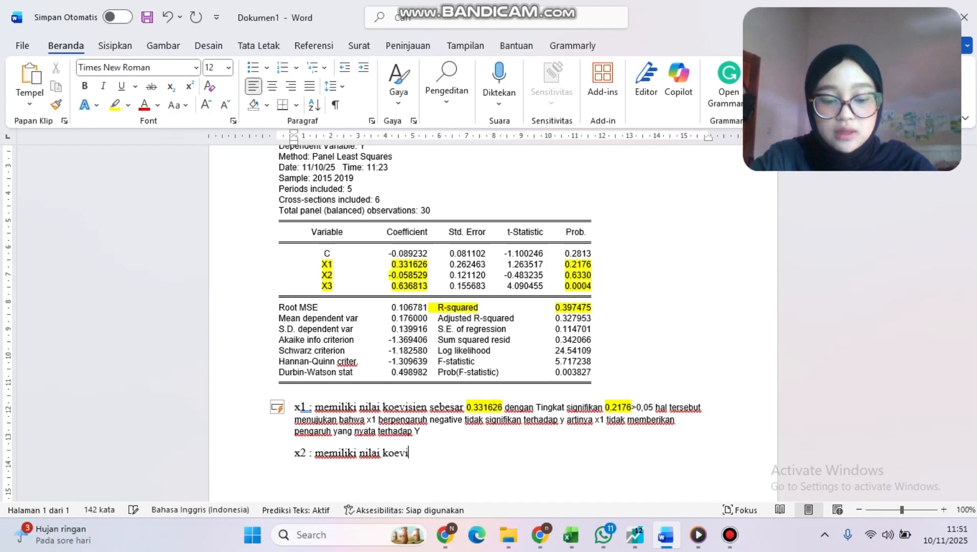
type("sien sebesar")
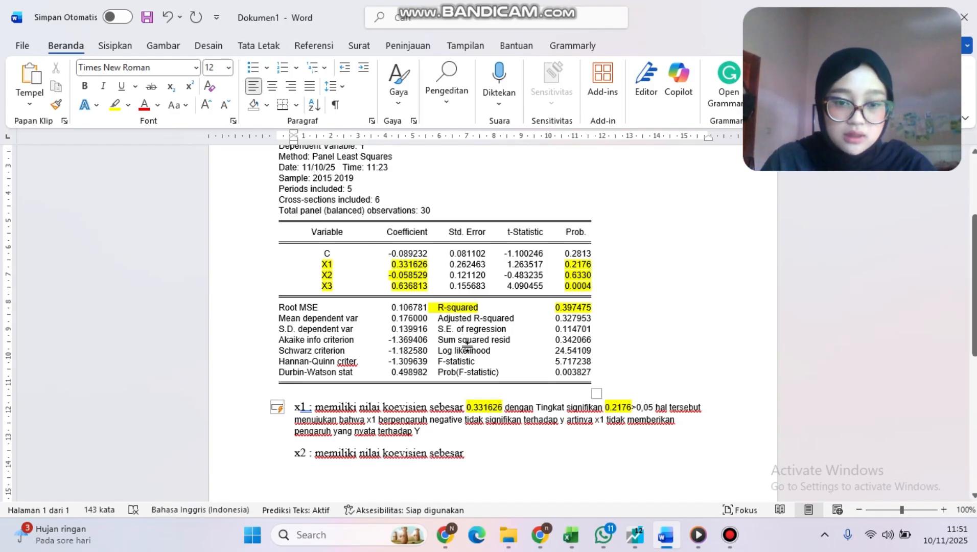
- Try to paste the whole X2 coefficient cell, -0.058529, at the end of the x2 line
left_click_drag(390, 278, 423, 277)
key("ctrl+c")
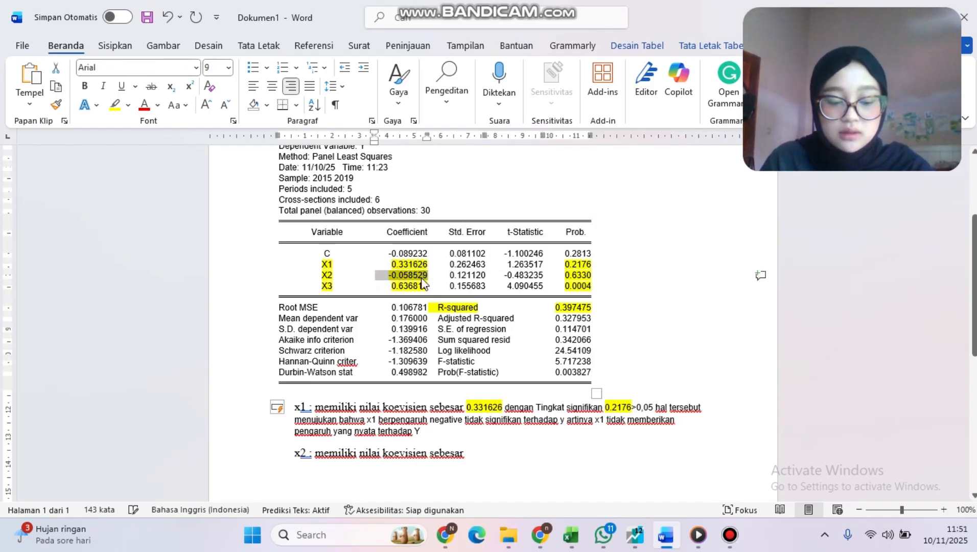
left_click(489, 459)
key("ctrl+v")
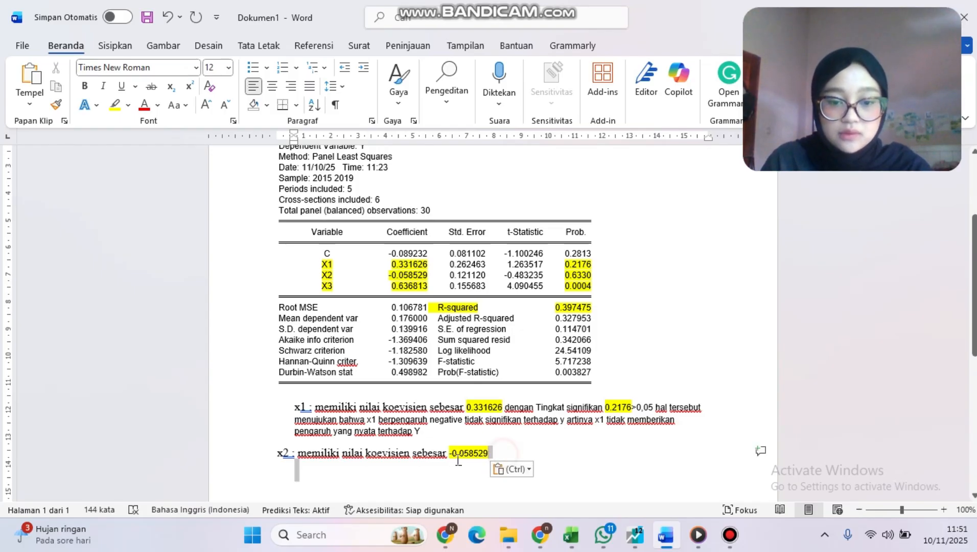
mouse_move(455, 454)
left_mouse_down()
mouse_move(412, 454)
mouse_move(451, 455)
left_mouse_up()
key("BackSpace")
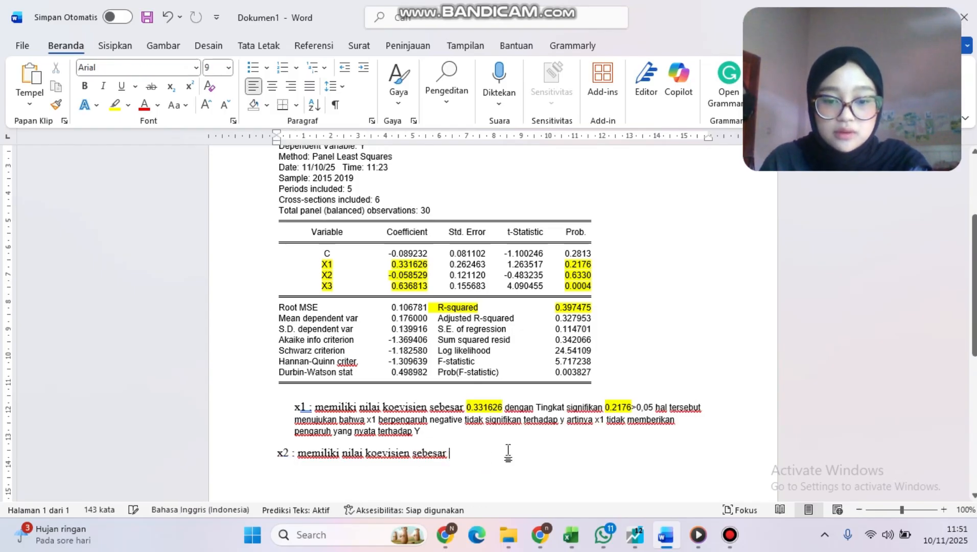
- Copy only the X2 coefficient text, -0.058529, from the regression table and paste it at the end of the x2 line
double_click(422, 276)
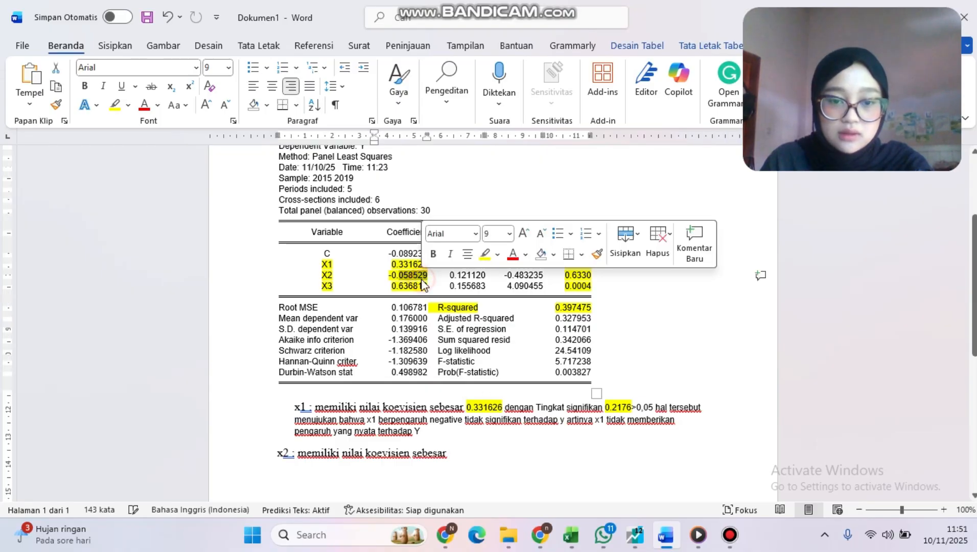
left_click(504, 455)
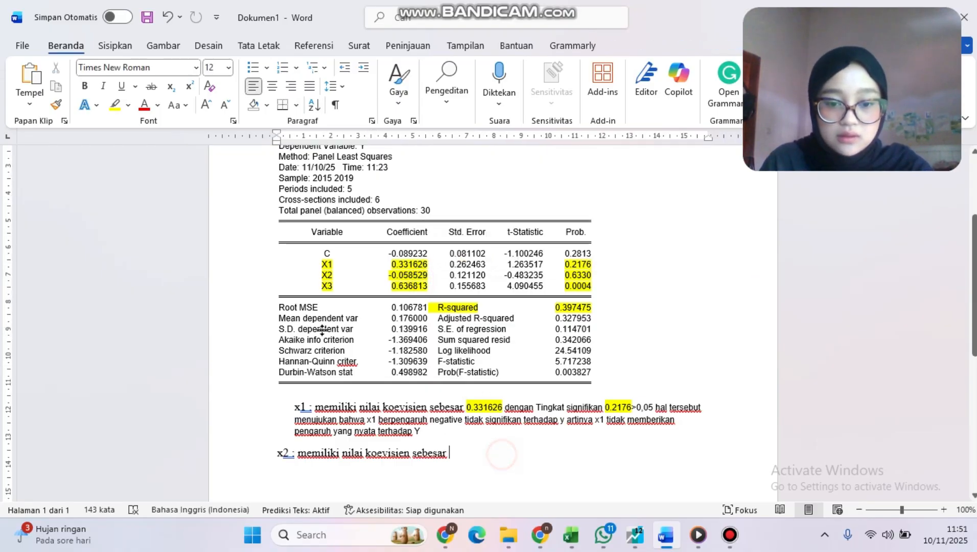
left_click_drag(382, 276, 427, 276)
key("ctrl+c")
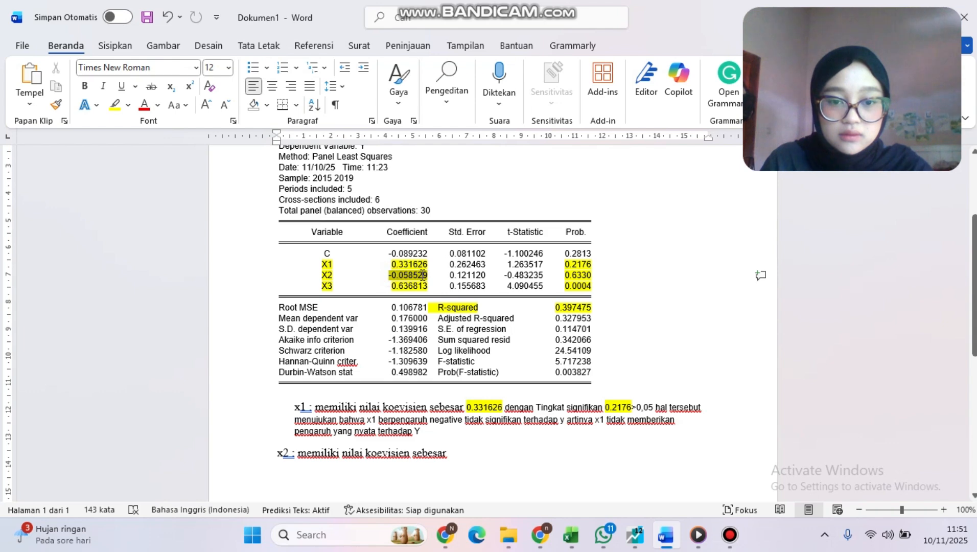
left_click(495, 454)
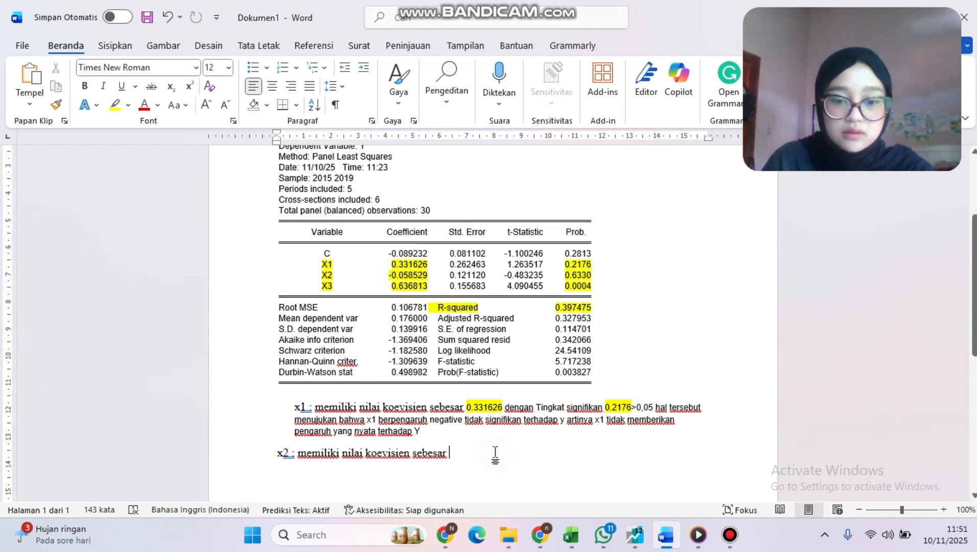
key("ctrl+v")
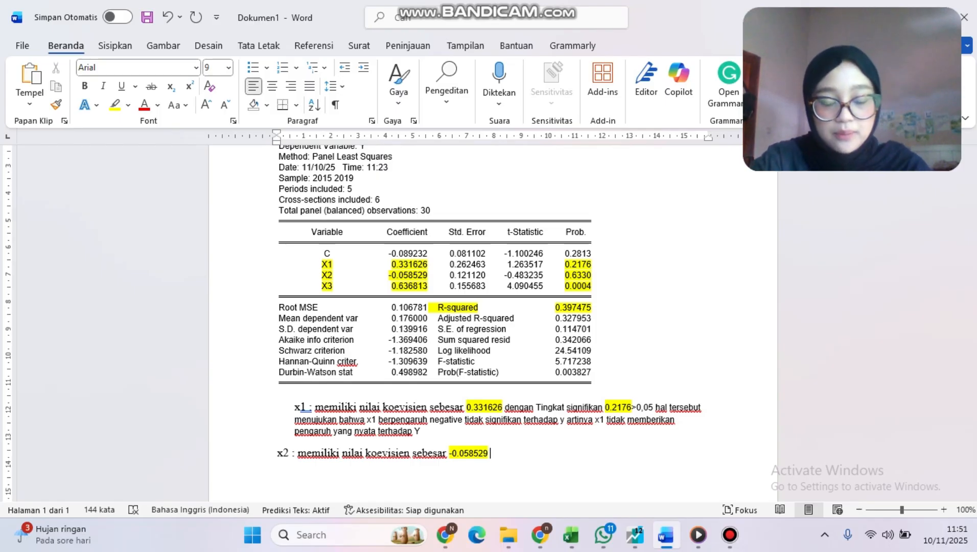
- Continue the x2 line with "dengan Tingkat signifikan" followed by X2's probability copied from the table, 0.6330
type("d")
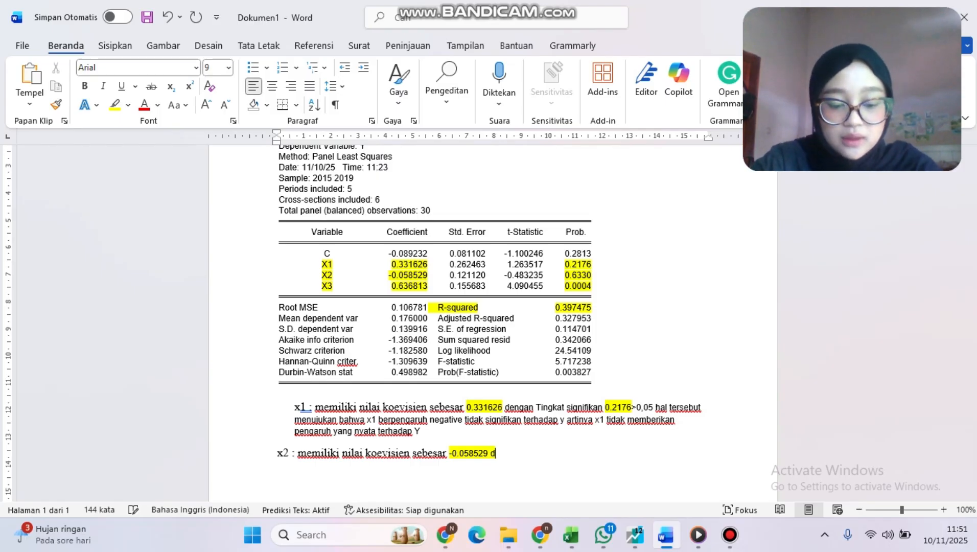
type("engan tingkat")
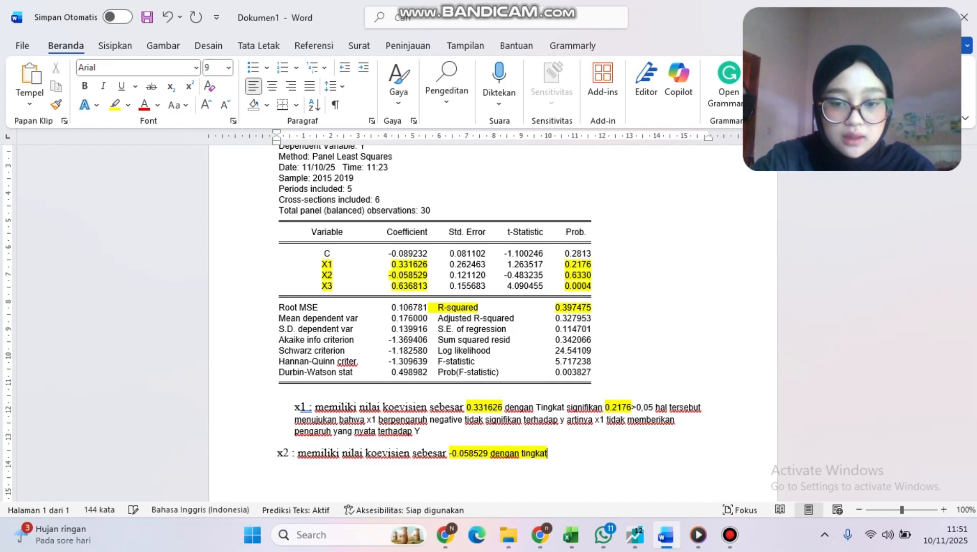
type(" signifikan")
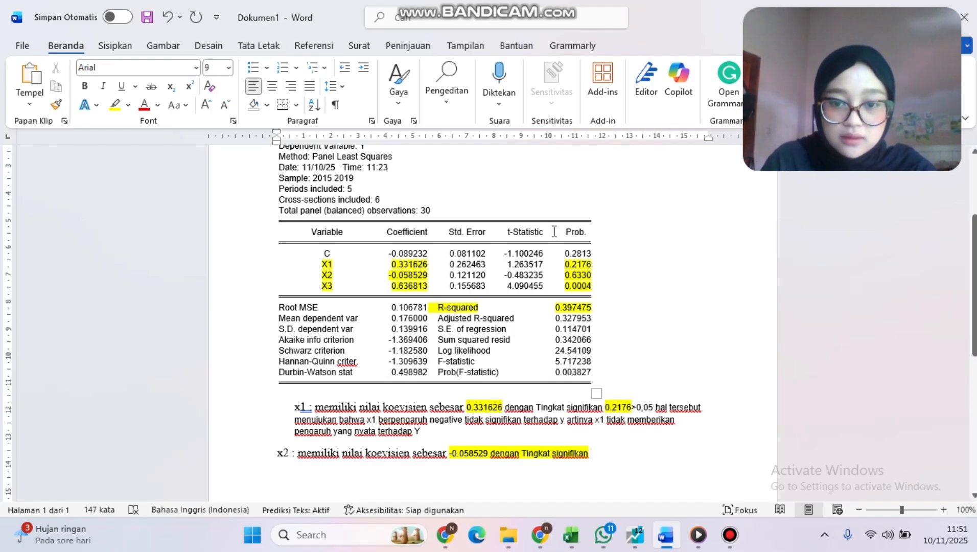
left_click_drag(565, 275, 593, 275)
key("ctrl+c")
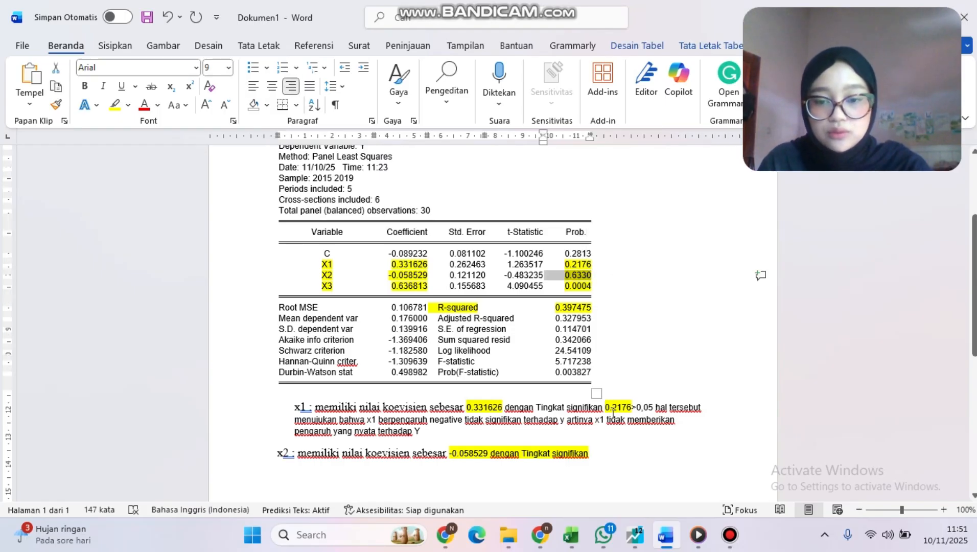
left_click(617, 459)
key("ctrl+v")
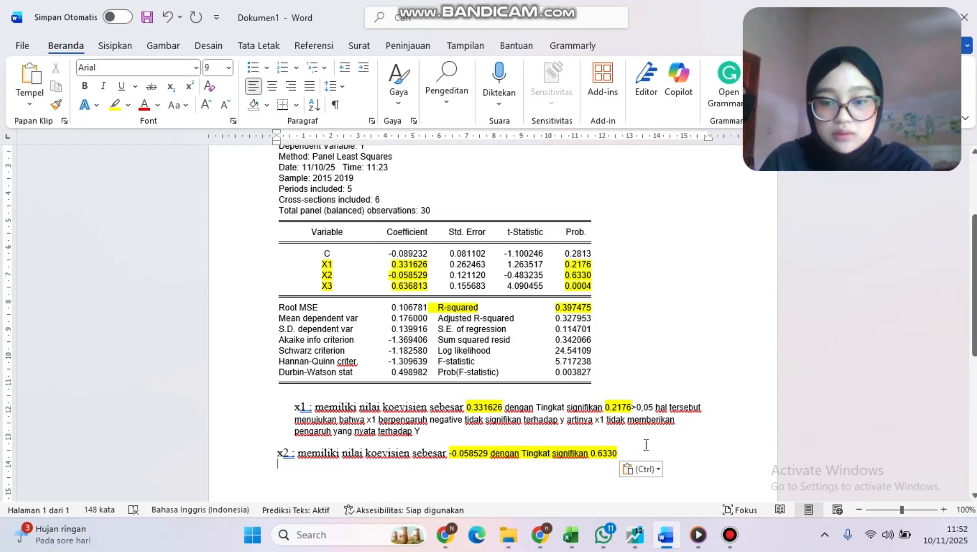
- Extend the x2 interpretation after 0.6330 with "> 0,05 hal tersebut menujukan bahwa"
left_click(636, 450)
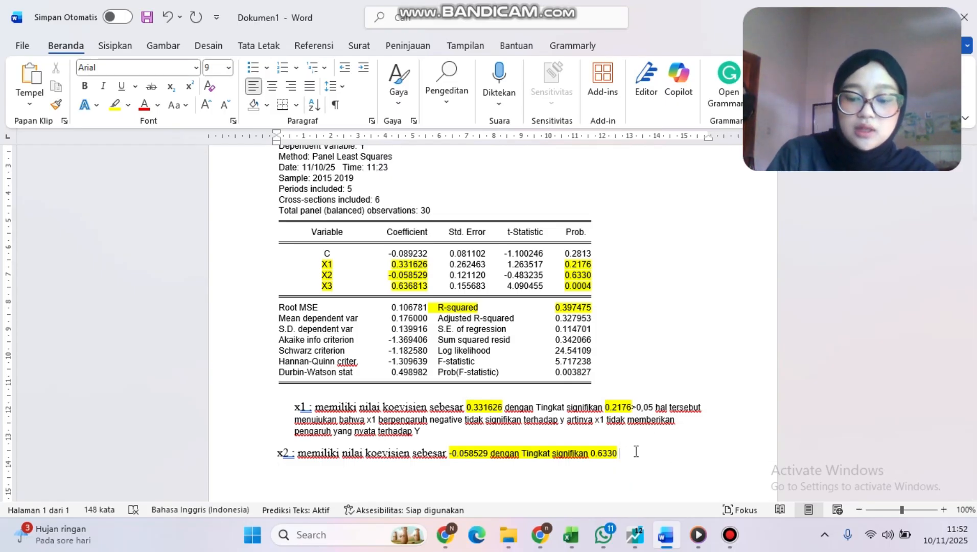
type("> 0,")
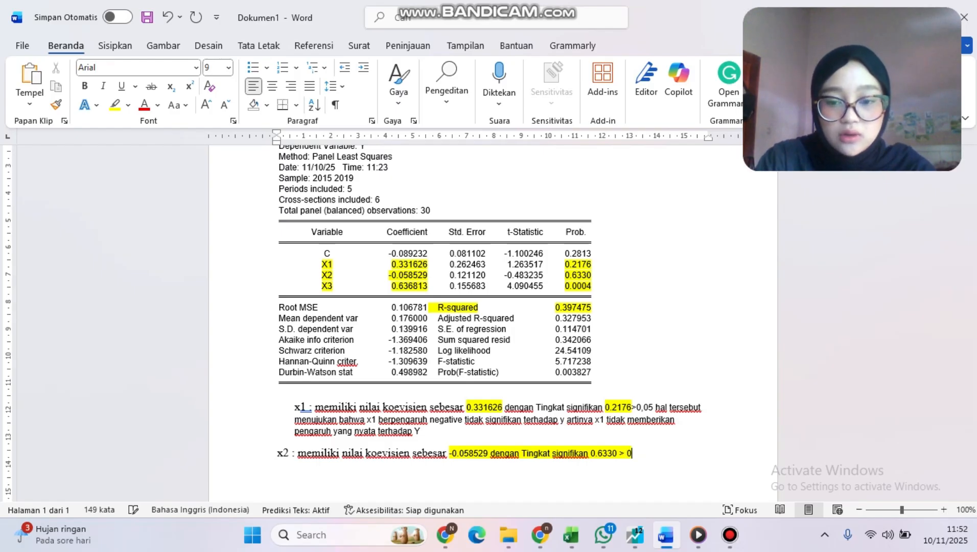
type("0")
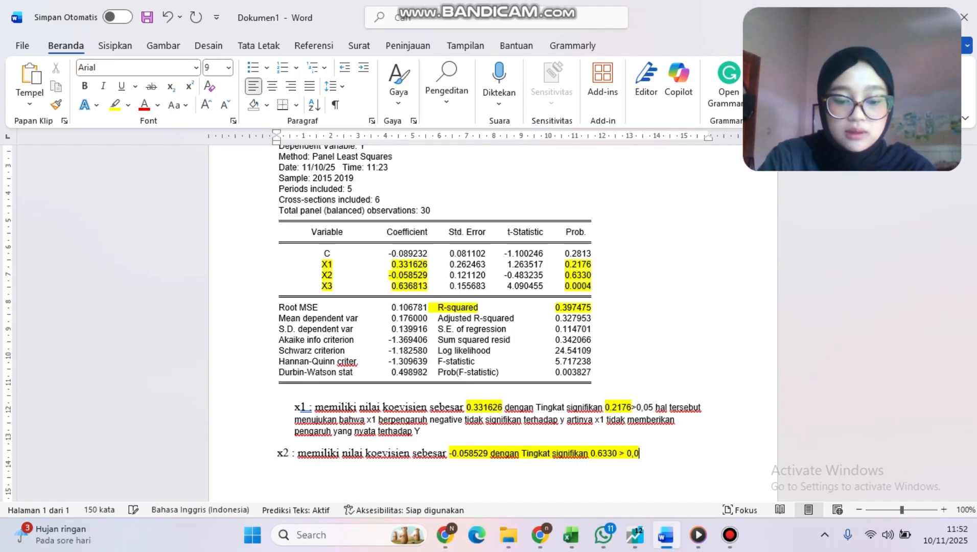
type("5")
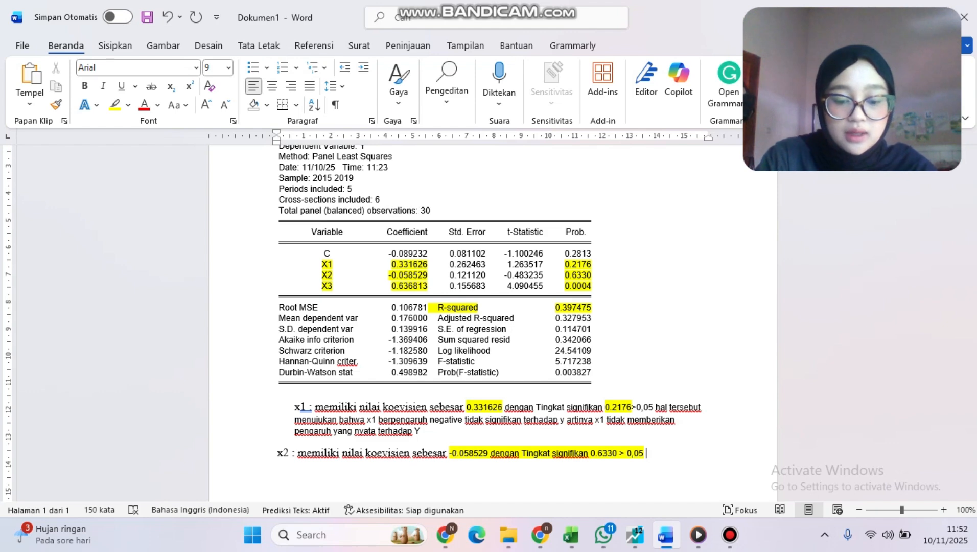
type(" hal terseb")
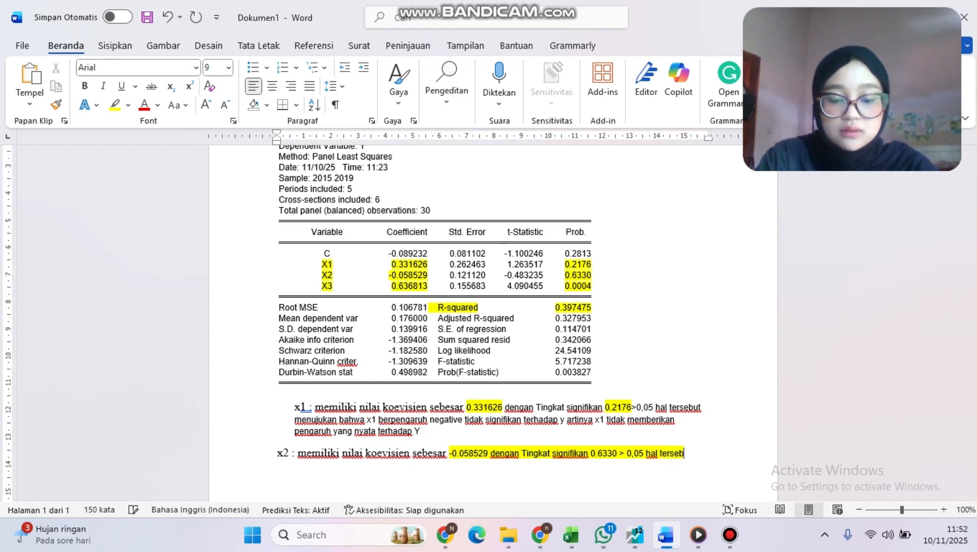
type("ut menujuk")
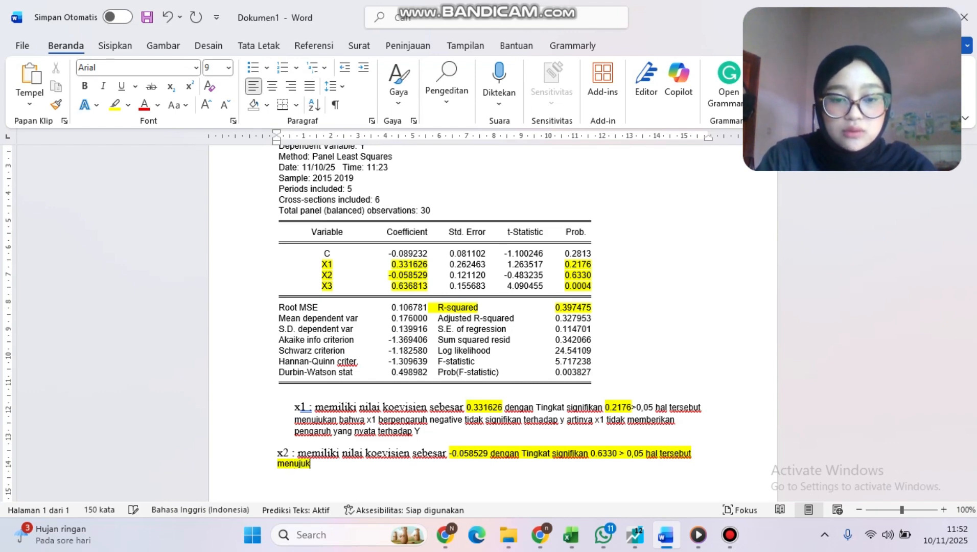
type("an bah")
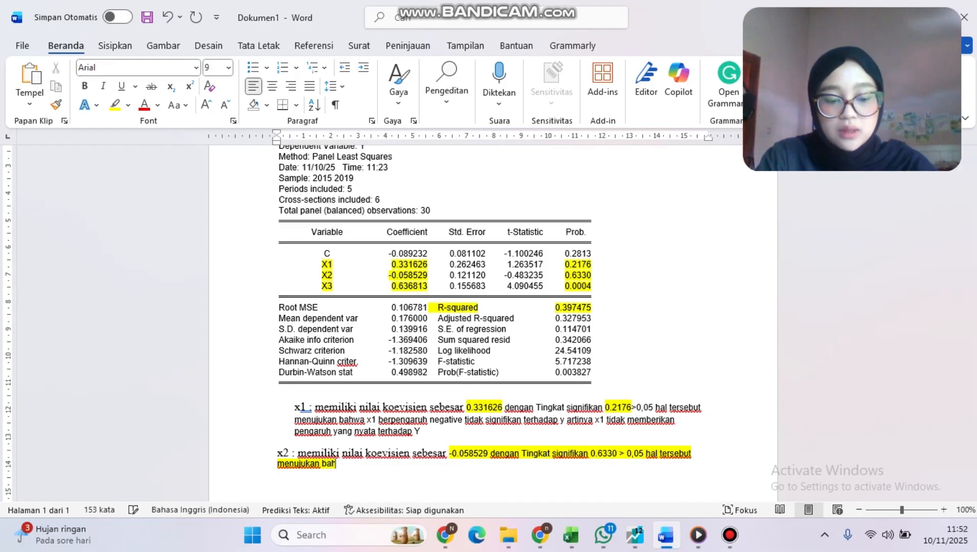
- Continue the x2 interpretation after "bahwa" with "x1 berpengaruh negative"
type("wa x1")
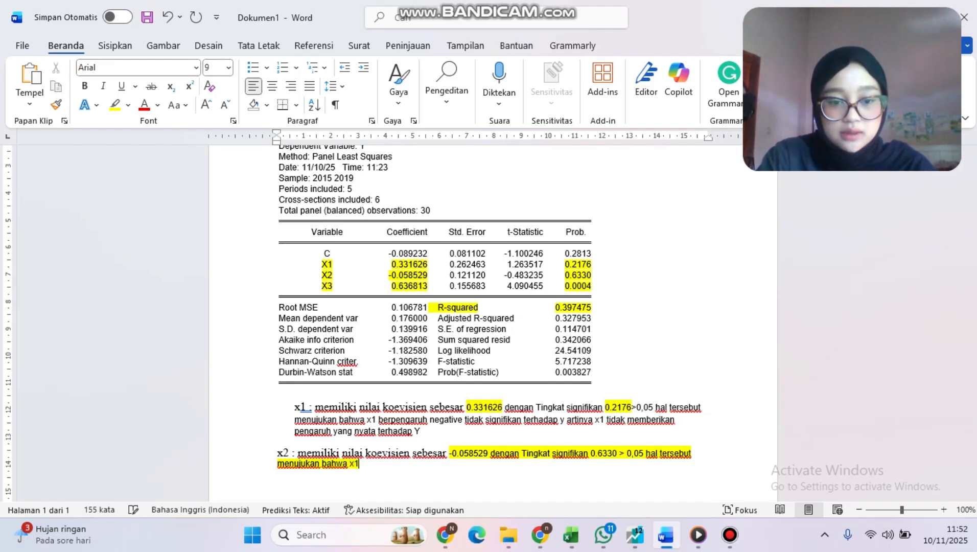
type(" p")
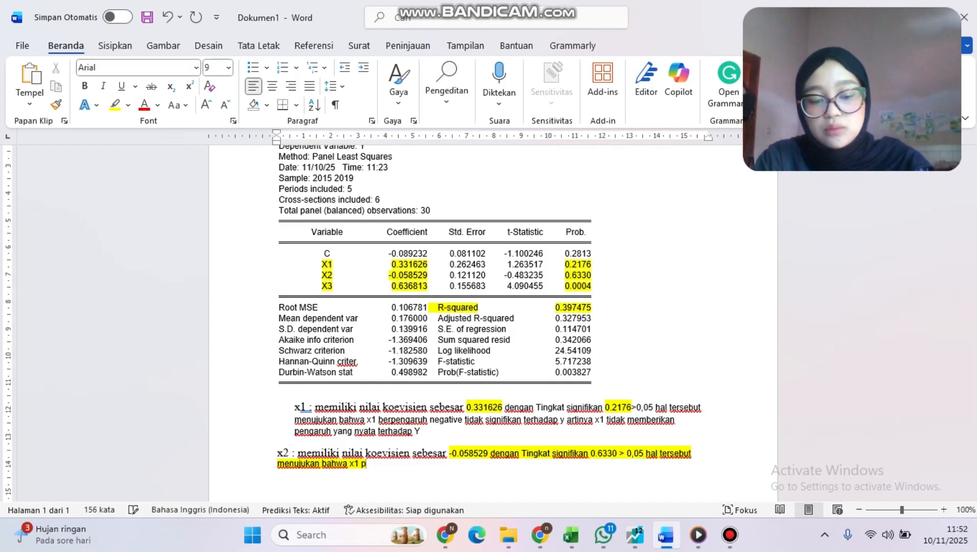
key("BackSpace")
type("ber")
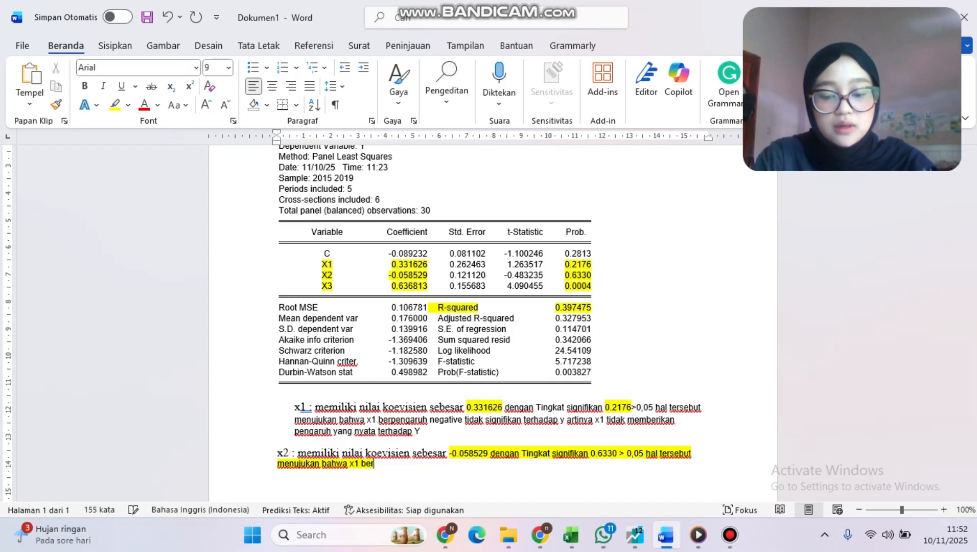
type("pengaruh n")
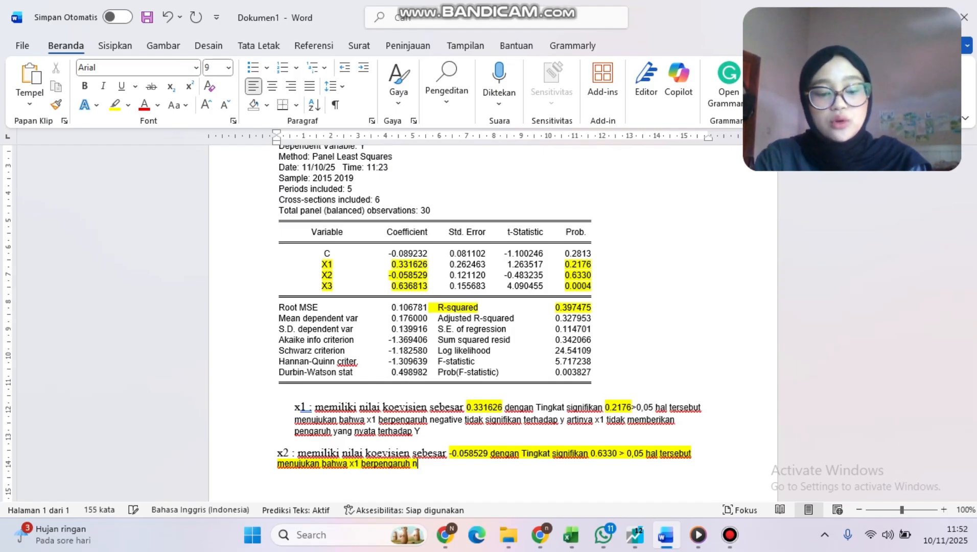
type("egative")
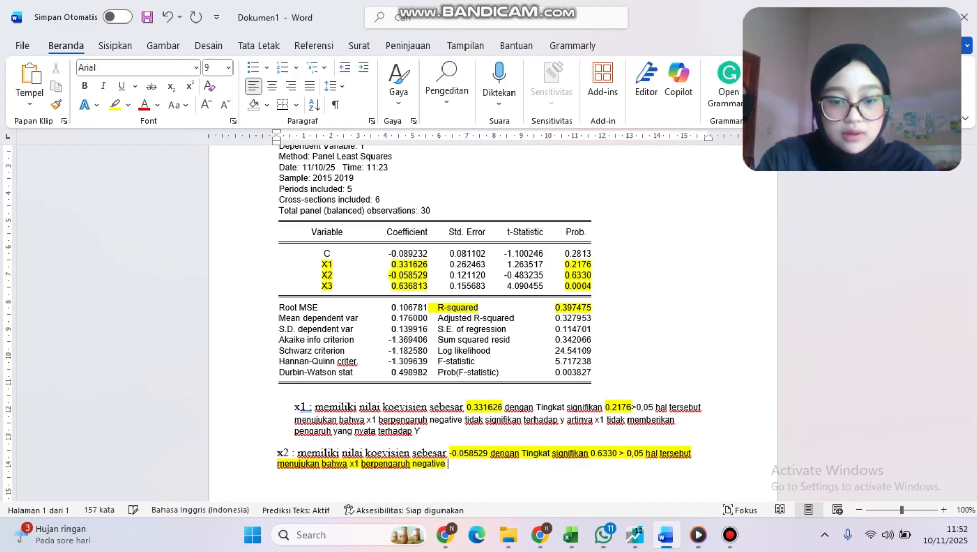
- Extend the x2 interpretation after "negative" with "dan tidak signifikan terhadap y yang artinya"
type(" d")
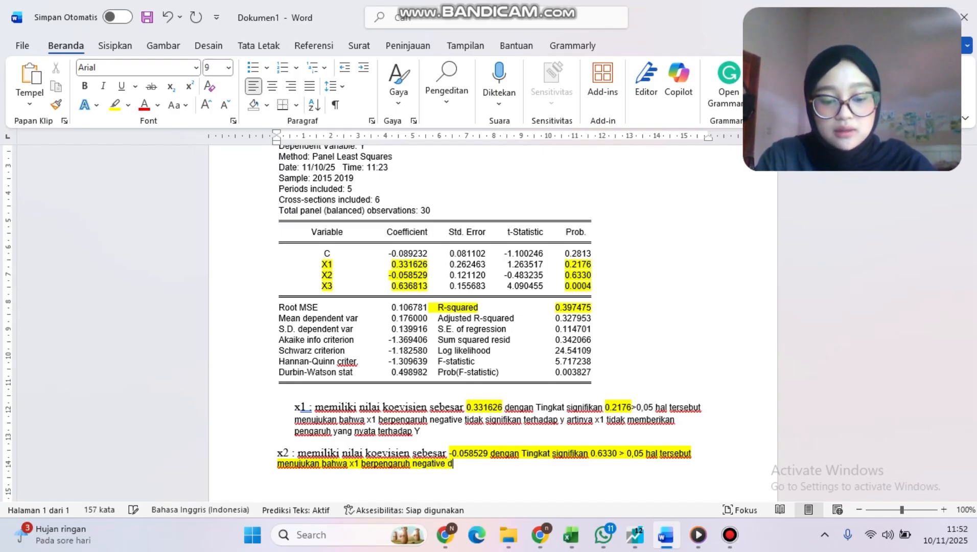
type("an tidak si")
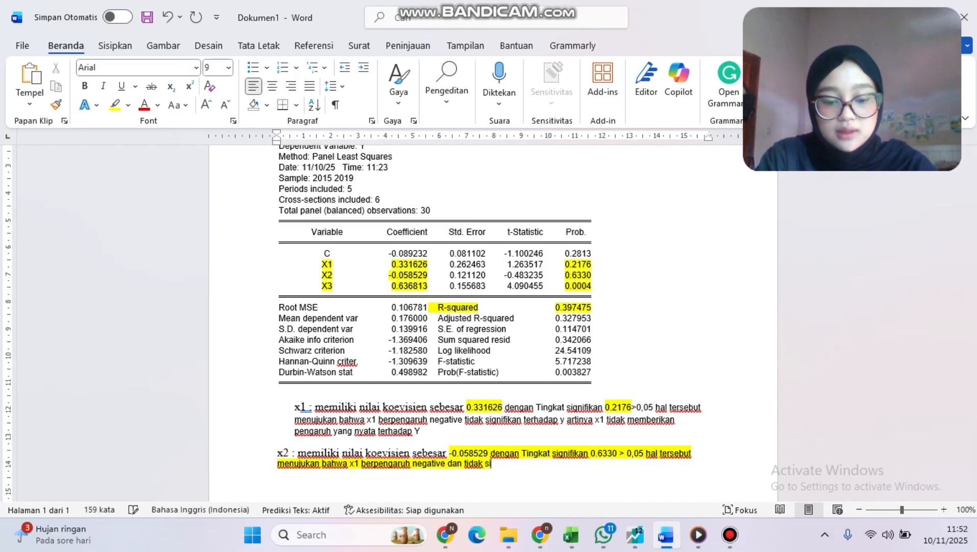
type("gnifika")
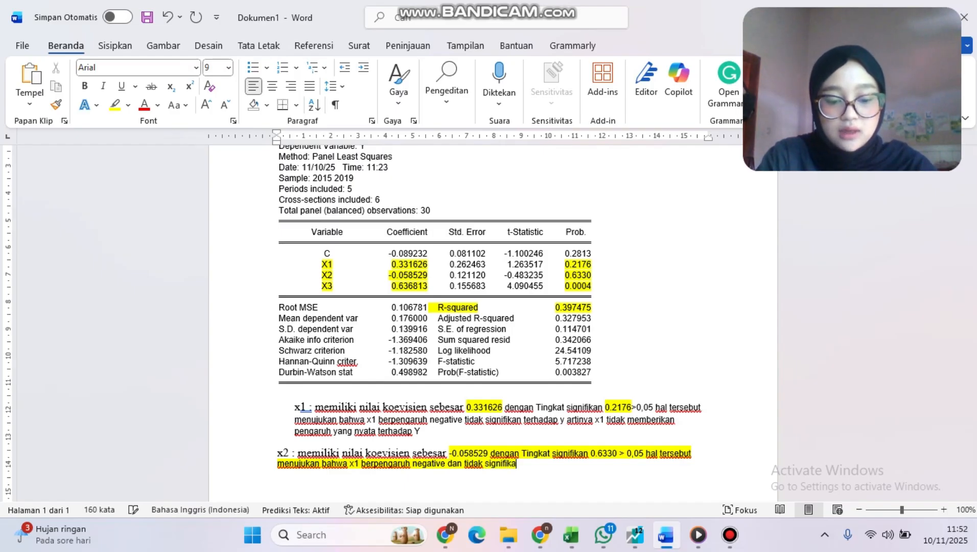
type("n terhadap ")
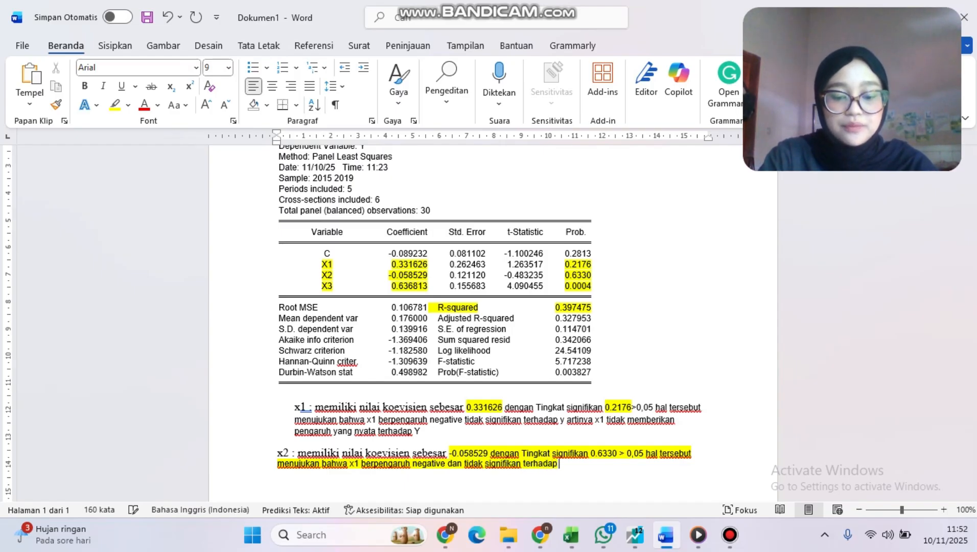
type("y yang artinya")
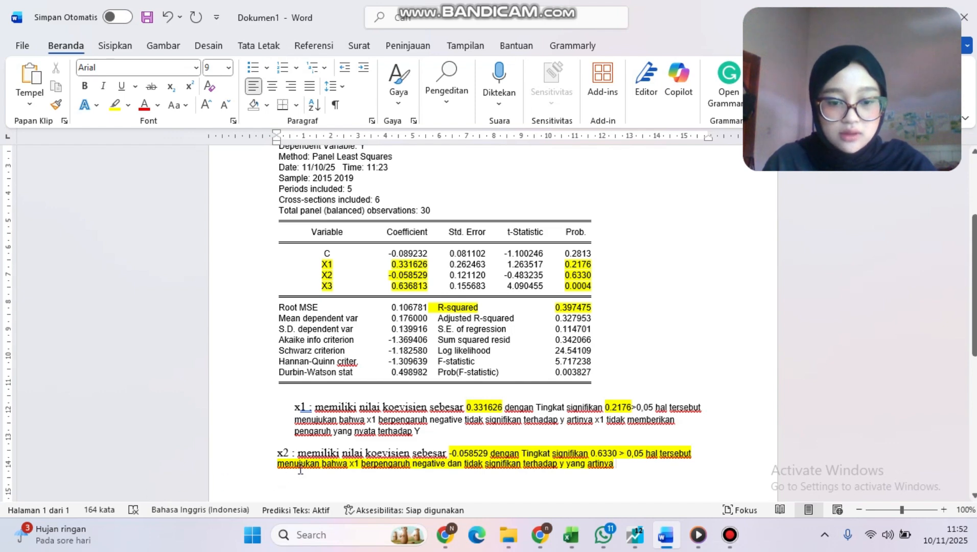
- Correct the variable name before "berpengaruh" in the x2 interpretation to x2
left_click(359, 464)
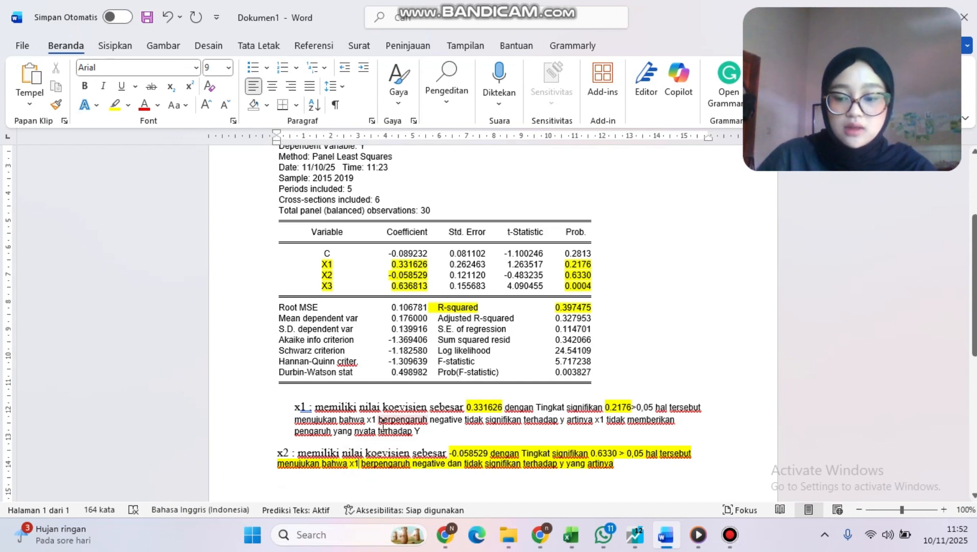
key("BackSpace")
type("2")
- Finish the x2 interpretation after "yang artinya" with "x2 tidak memberikan pengaruh yang nyata terhadap Y"
left_click(629, 464)
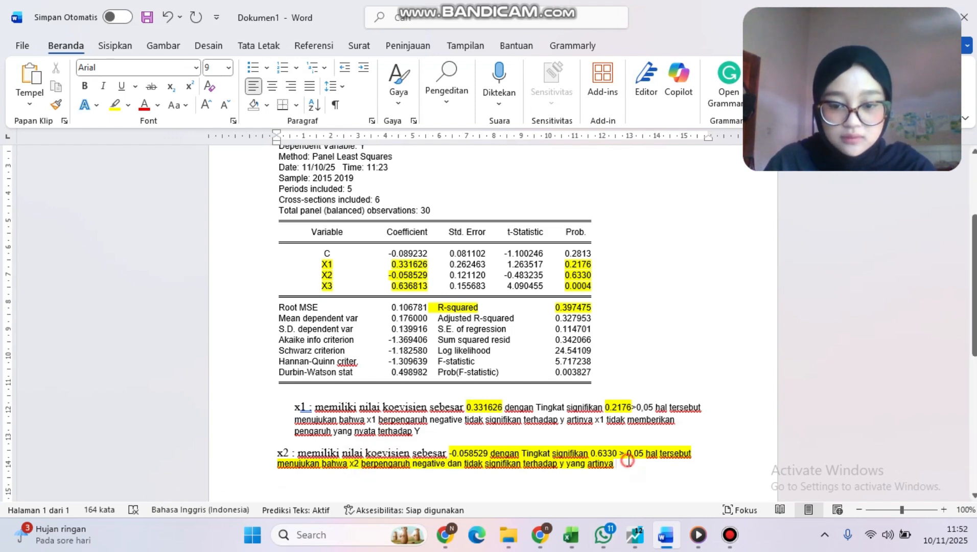
type("x2")
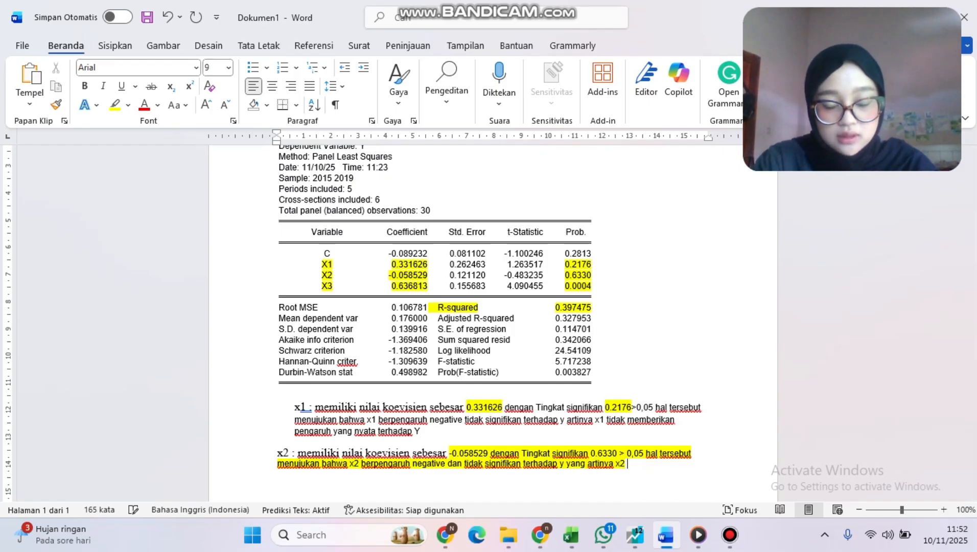
type(" tidak")
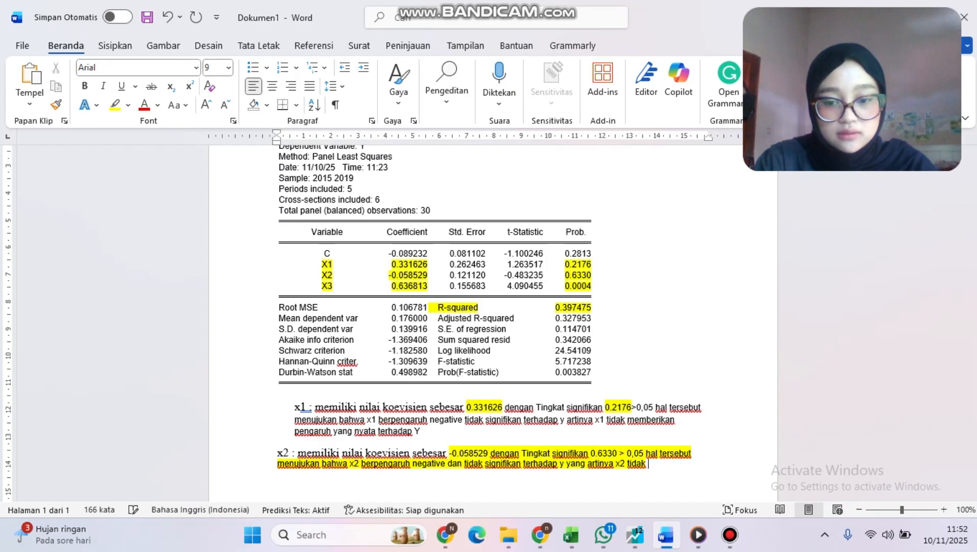
type(" memberikan ")
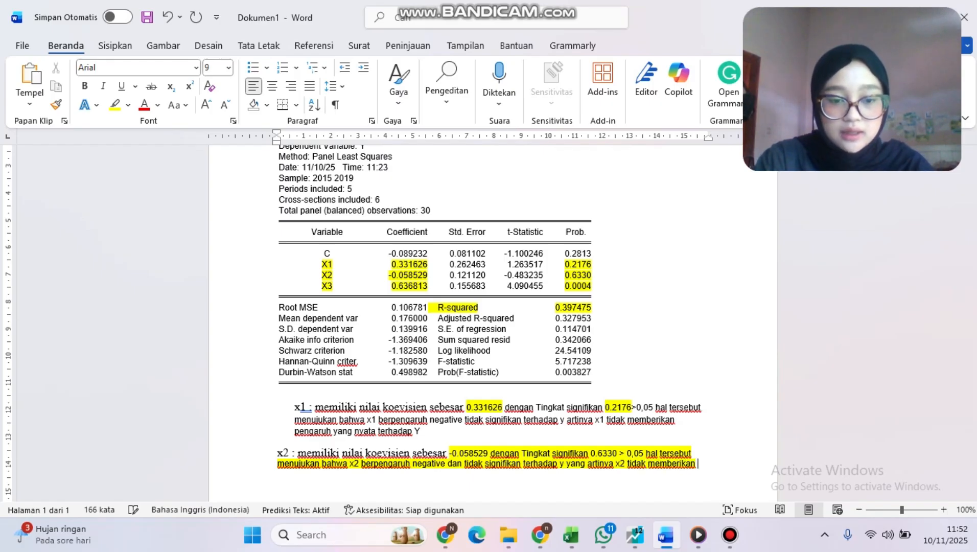
type("pengaruh ")
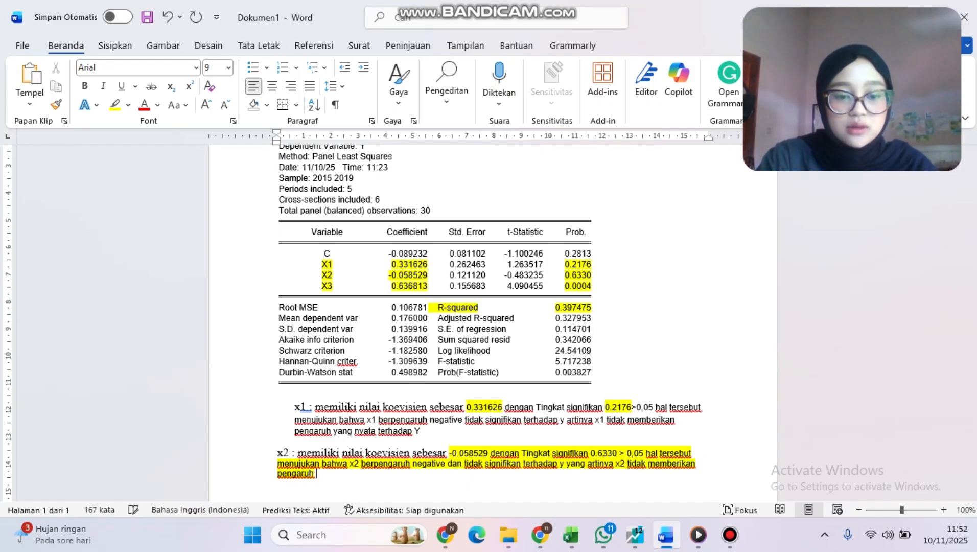
type("yang")
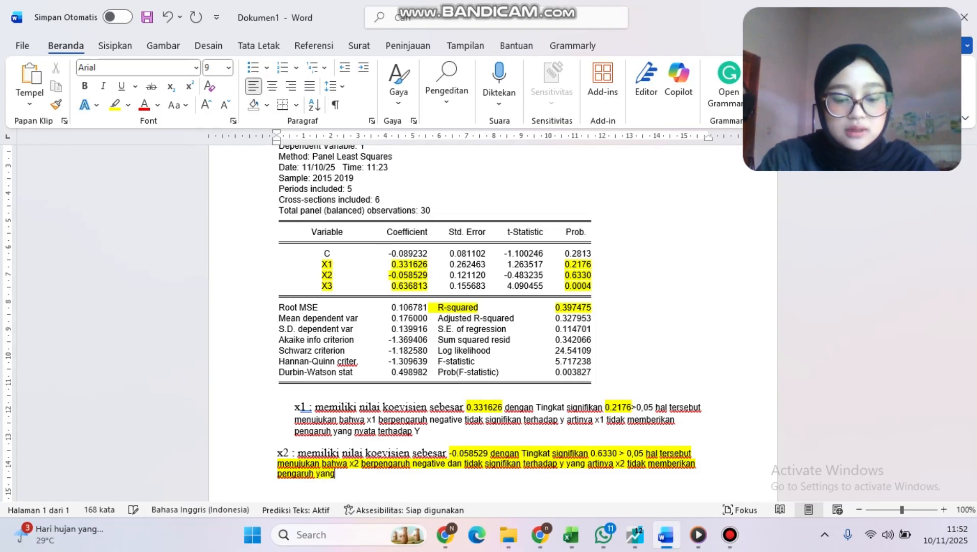
type(" nyata terhadap Y")
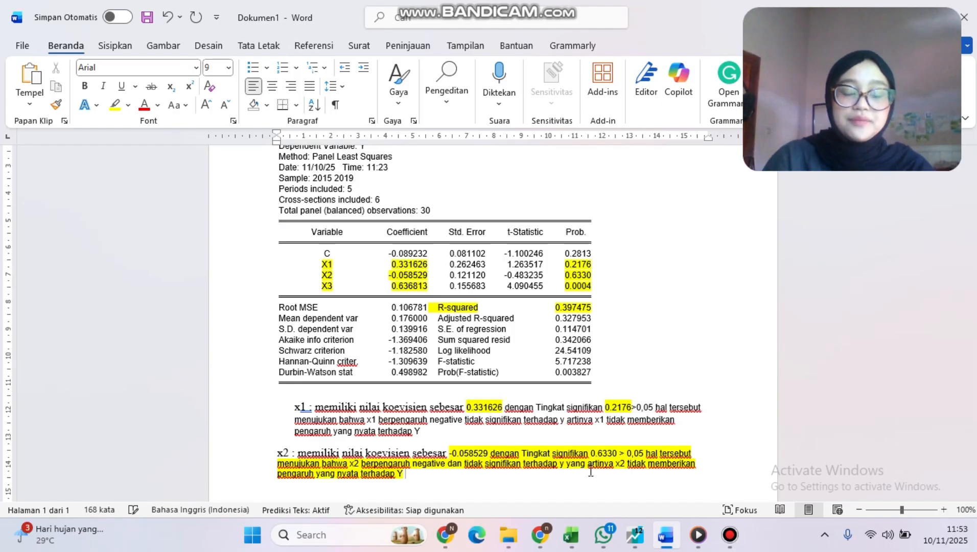
- Begin the interpretation after "x3 :" below the x2 paragraph with "memiliki nilai koevisien sebesar"
scroll(575, 401, "down", 2)
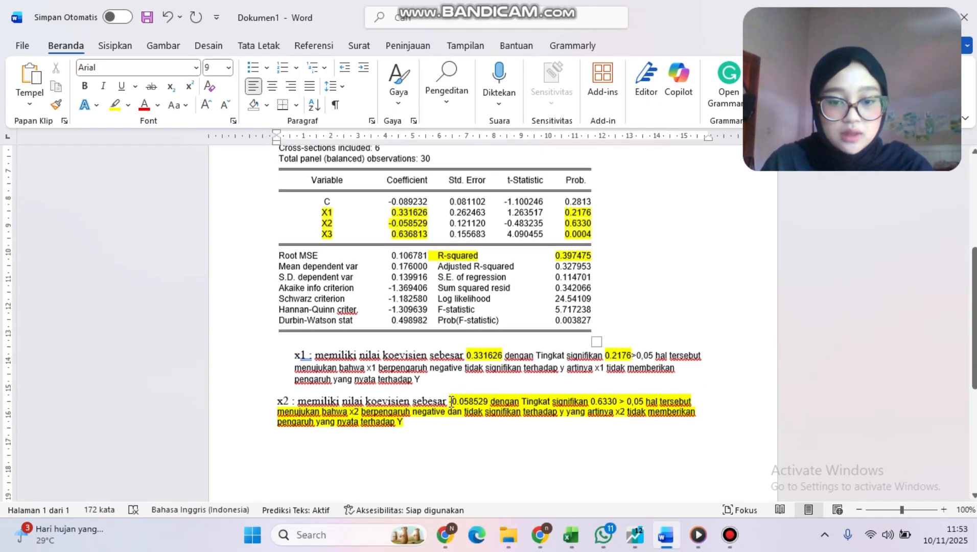
scroll(452, 401, "down", 3)
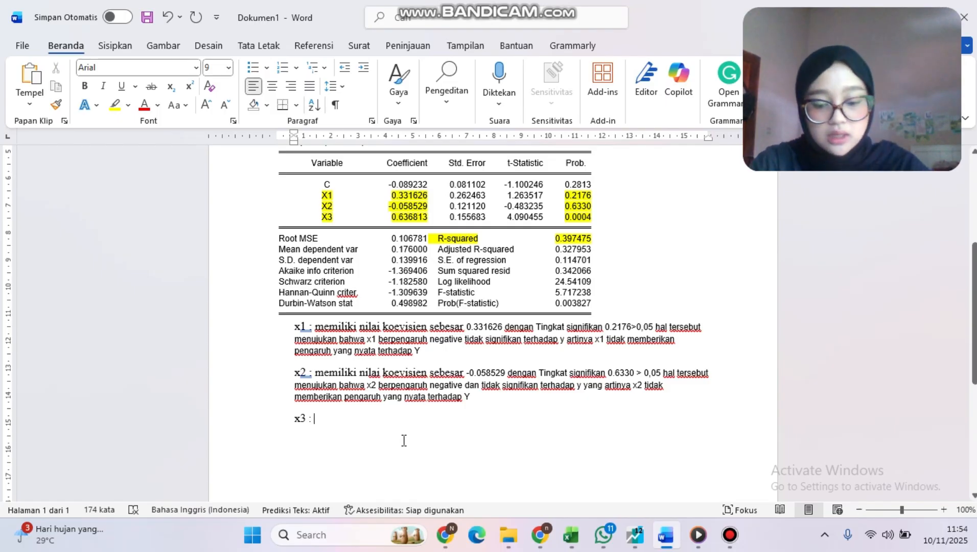
type("mi")
type("miliki ")
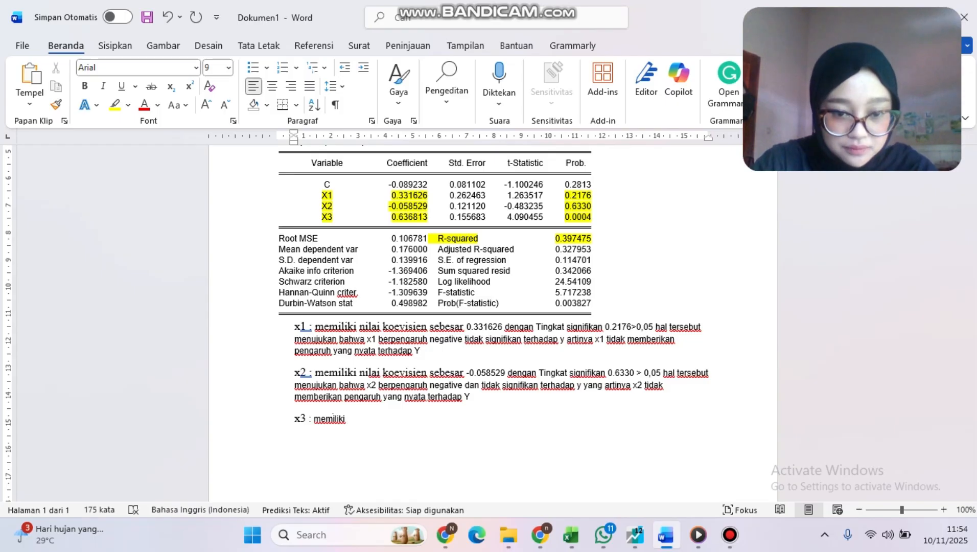
type("nilai koe")
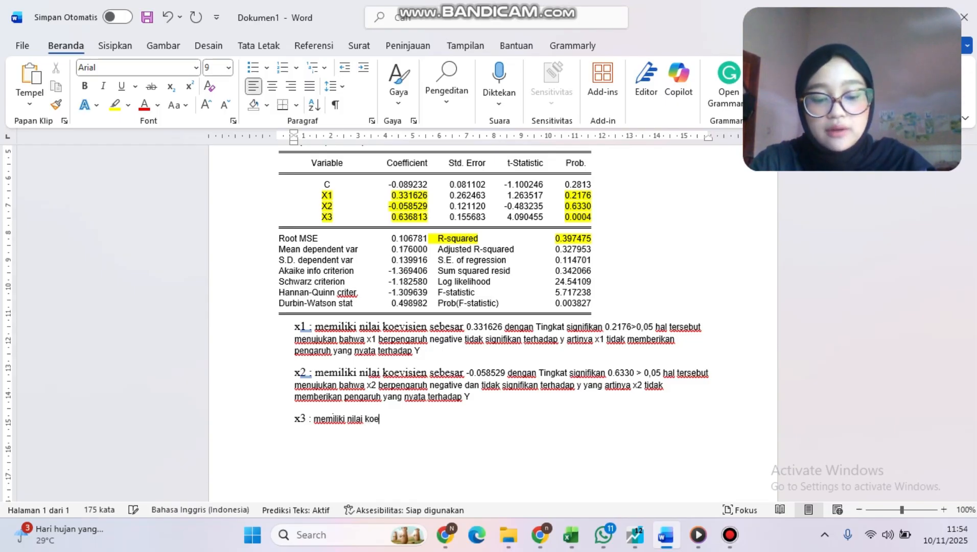
type("visien ")
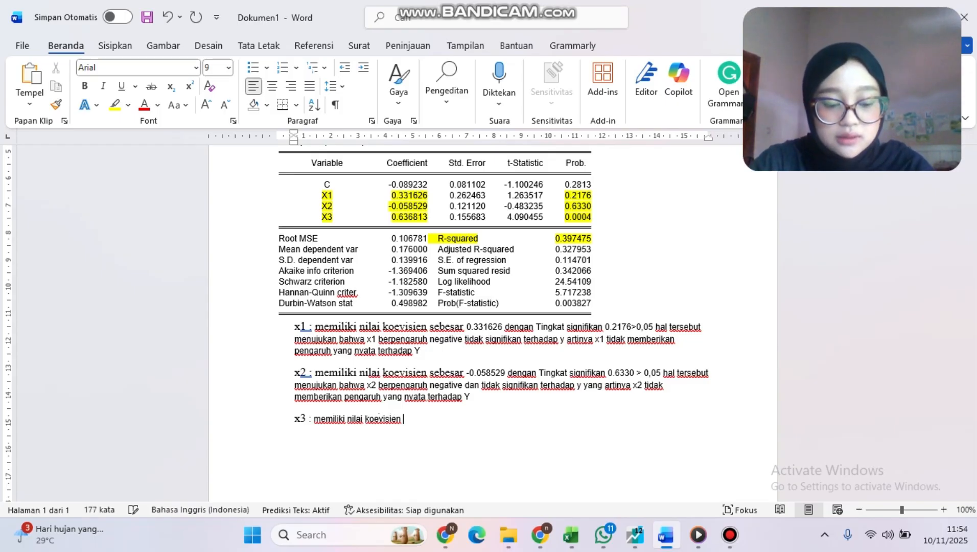
type("sebesar")
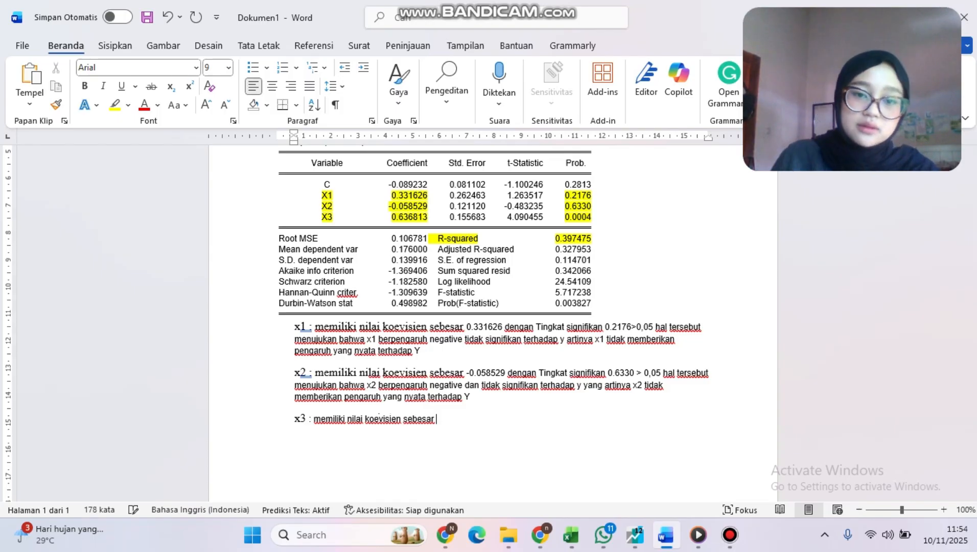
- Copy the X3 coefficient 0.636813 from the regression table to the end of the x3 interpretation after "sebesar"
double_click(416, 217)
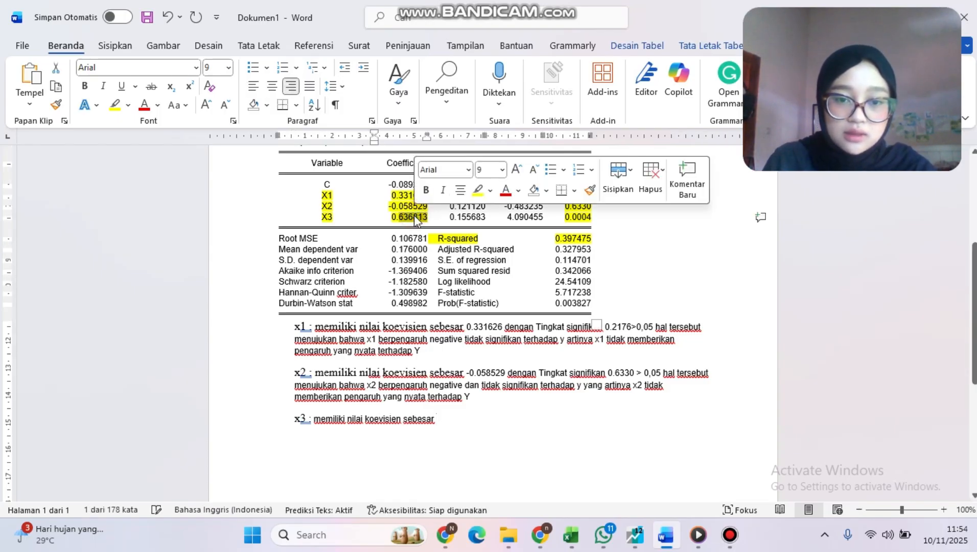
right_click(423, 217)
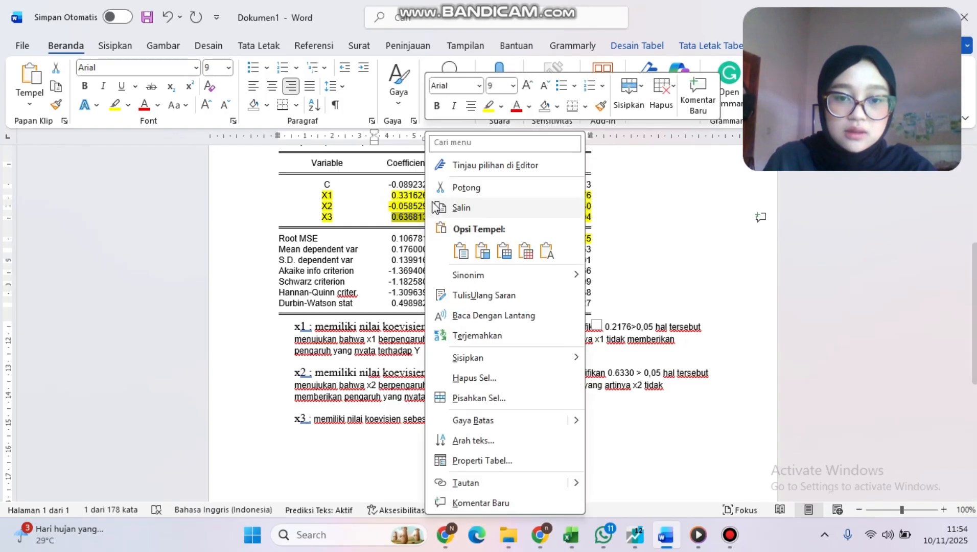
left_click(405, 215)
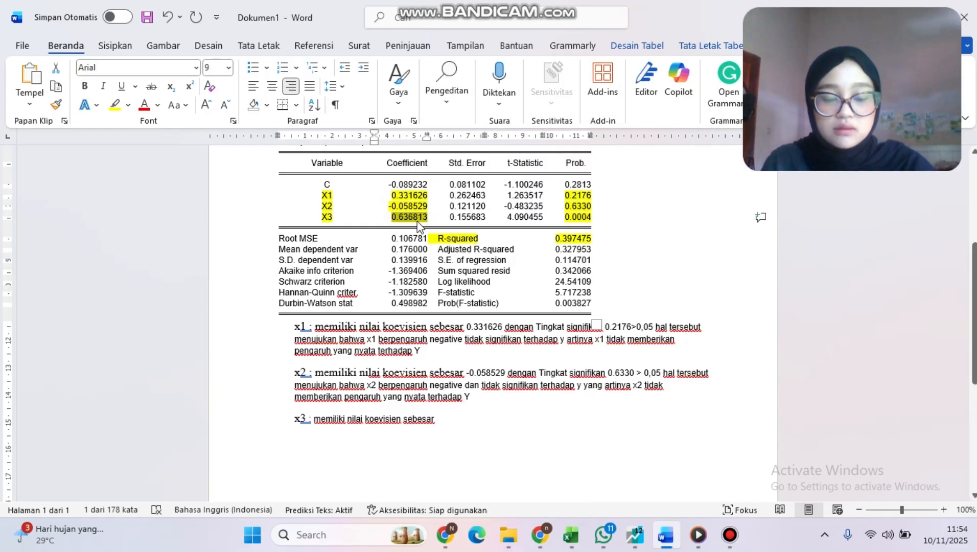
left_click(491, 426)
key("ctrl+v")
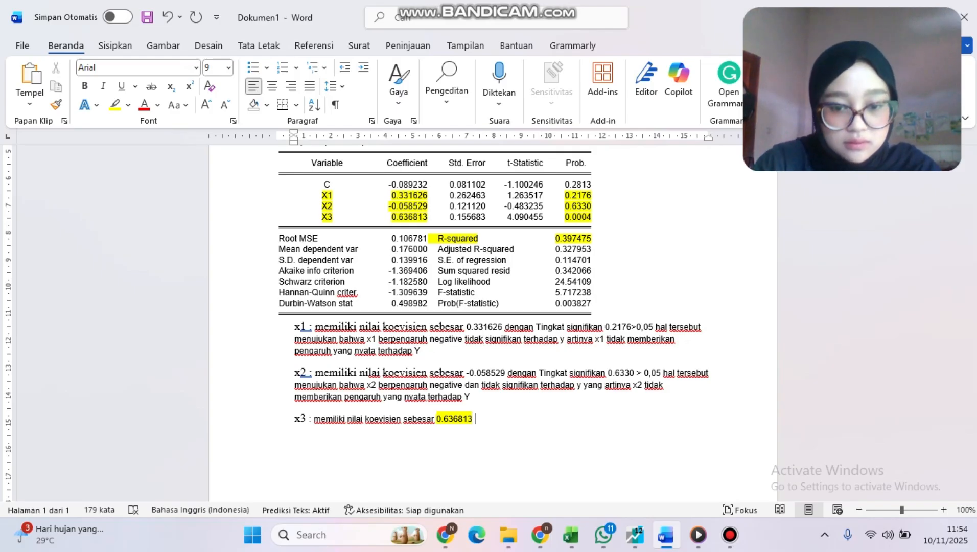
- Continue the x3 interpretation with "dengan Tingkat signifikan" and the X3 probability 0.0004 copied from the regression table
type("dengan ")
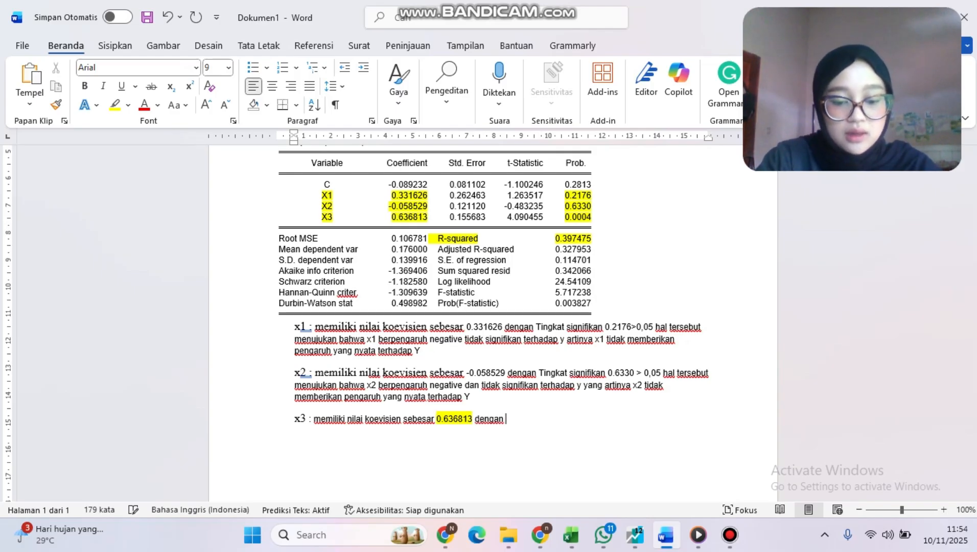
type("tingkat ")
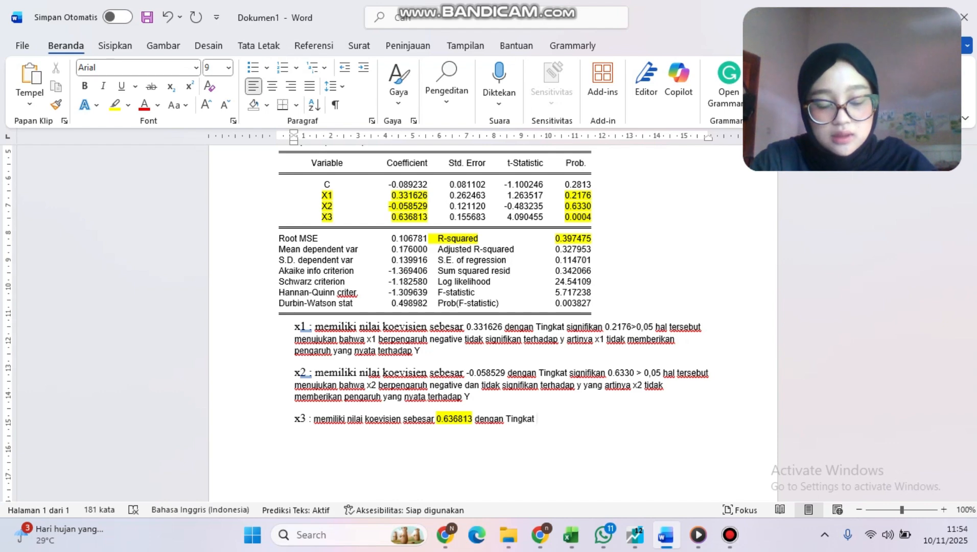
type("signifikan")
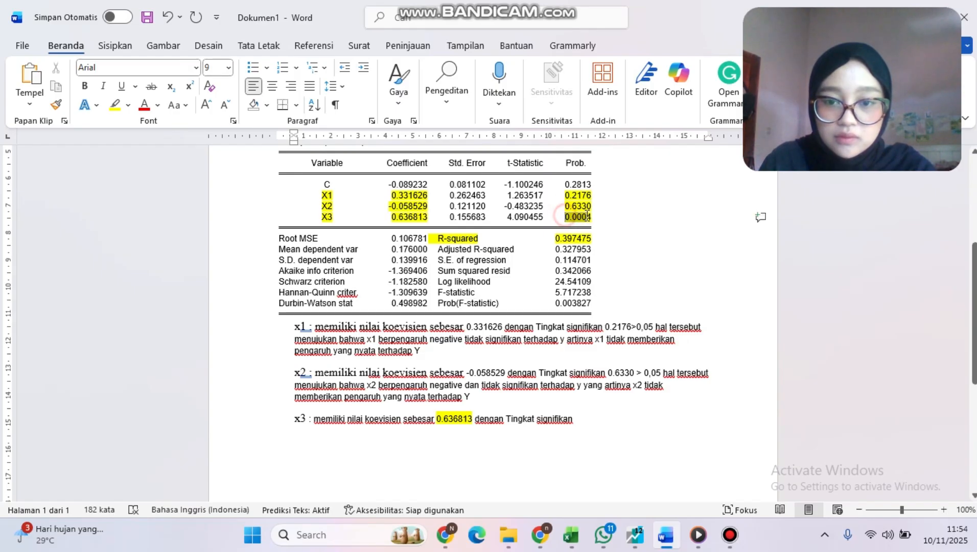
left_click_drag(565, 217, 598, 215)
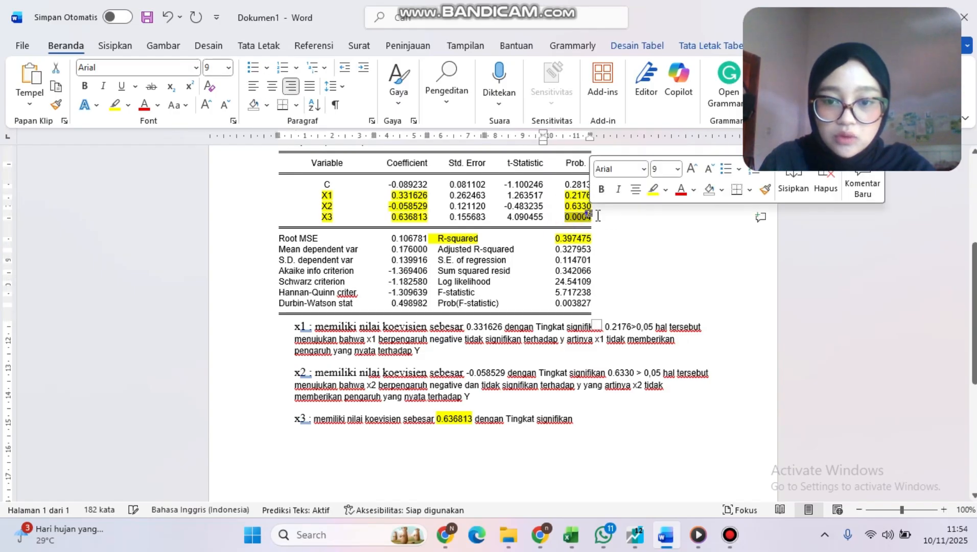
left_click(593, 416)
key("ctrl+v")
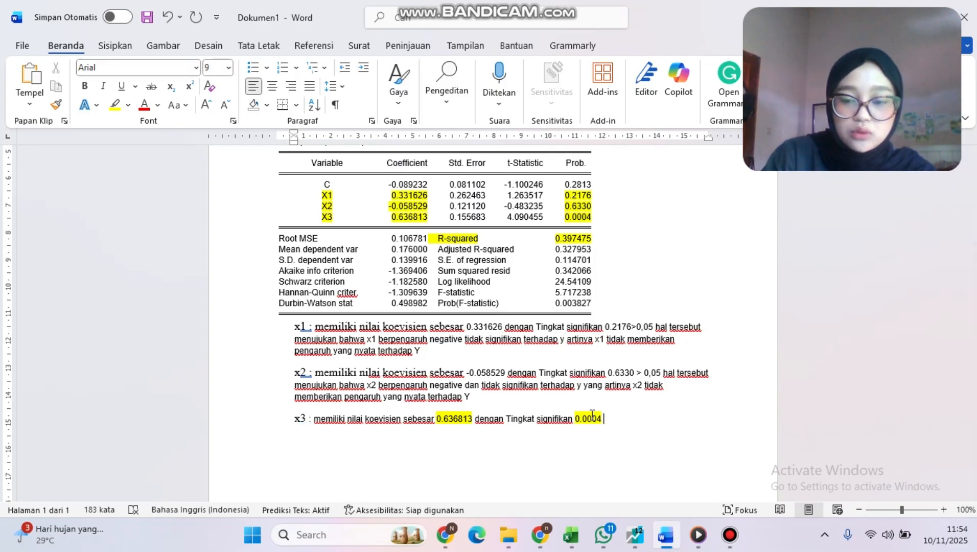
- Extend the x3 interpretation after 0.0004 with "< 0,05 hal tersebut menunjukan bahwa x3"
type("<")
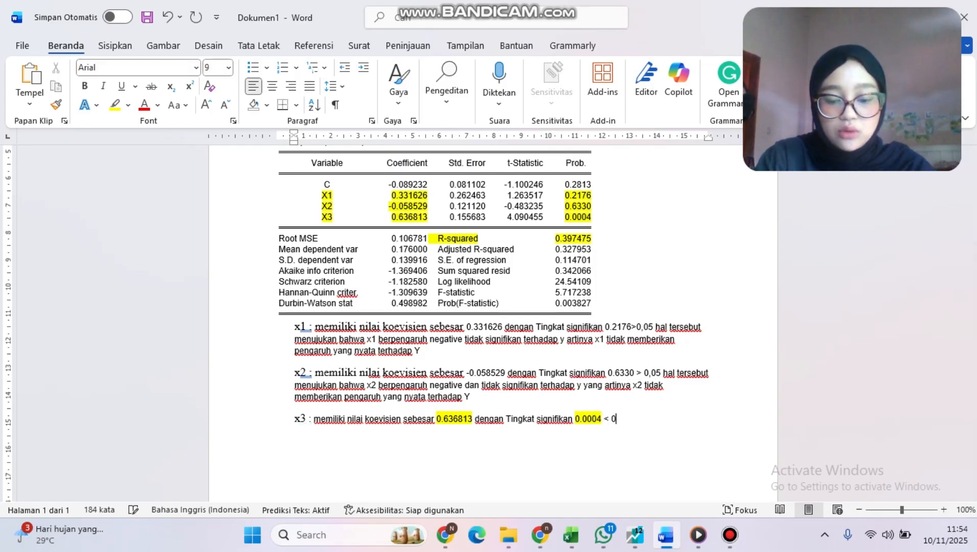
type(" 0,05")
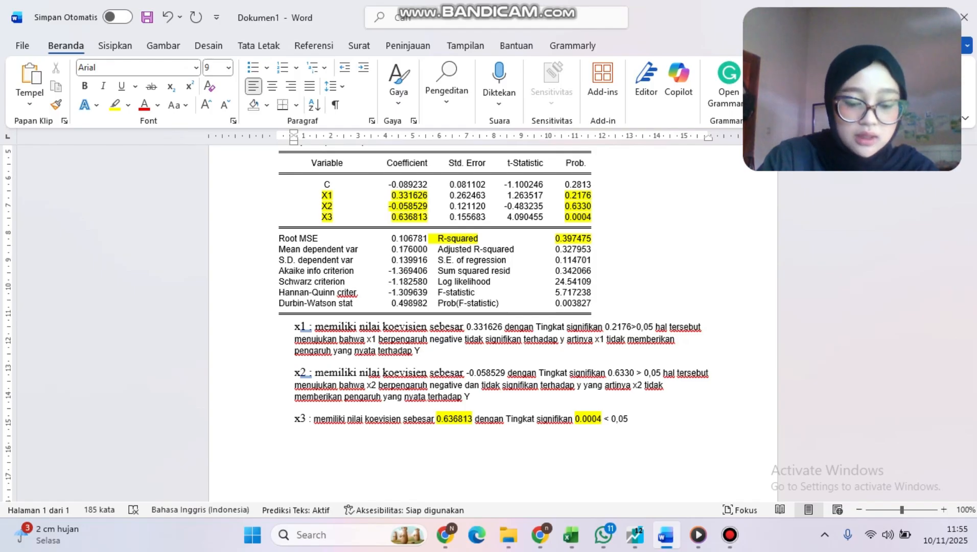
type(" hal  t")
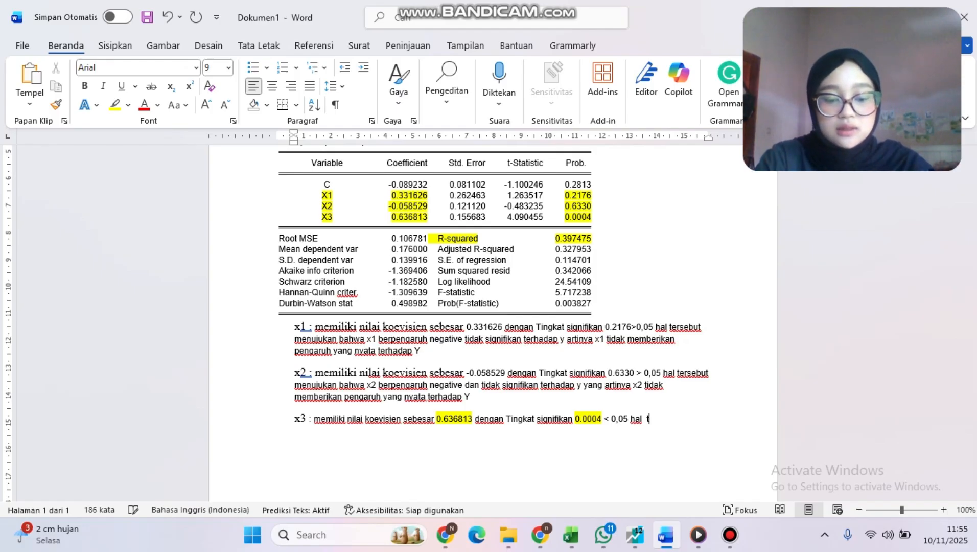
type("ersebut ")
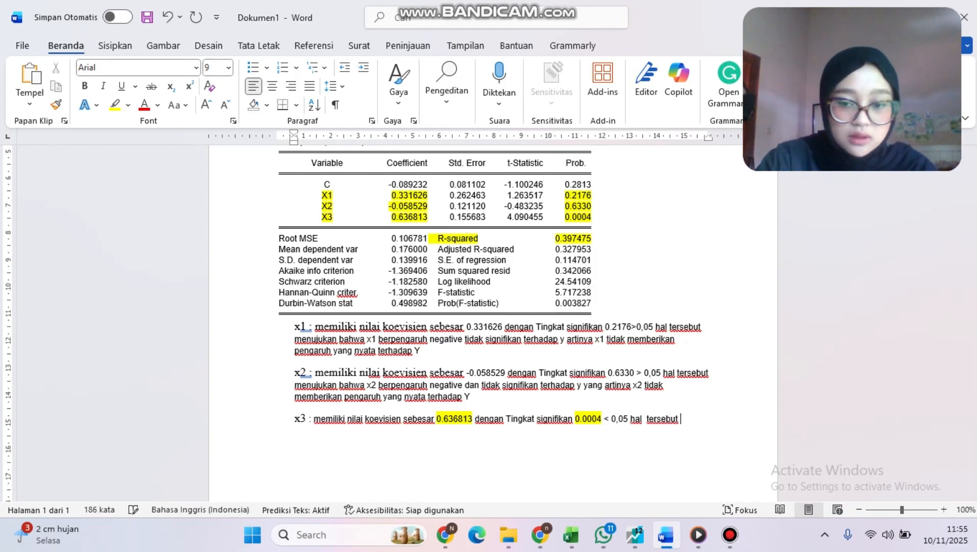
type("menu")
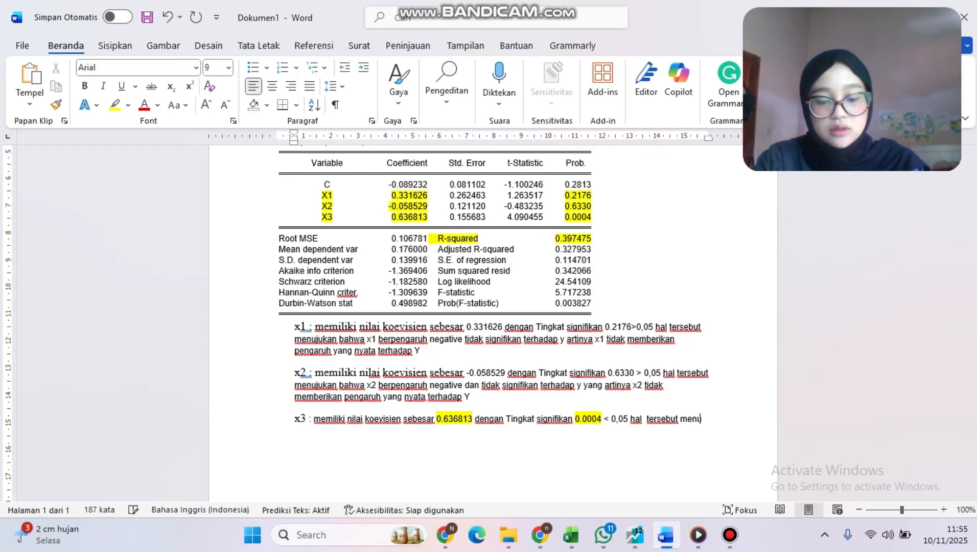
type("njukan bahwa x3")
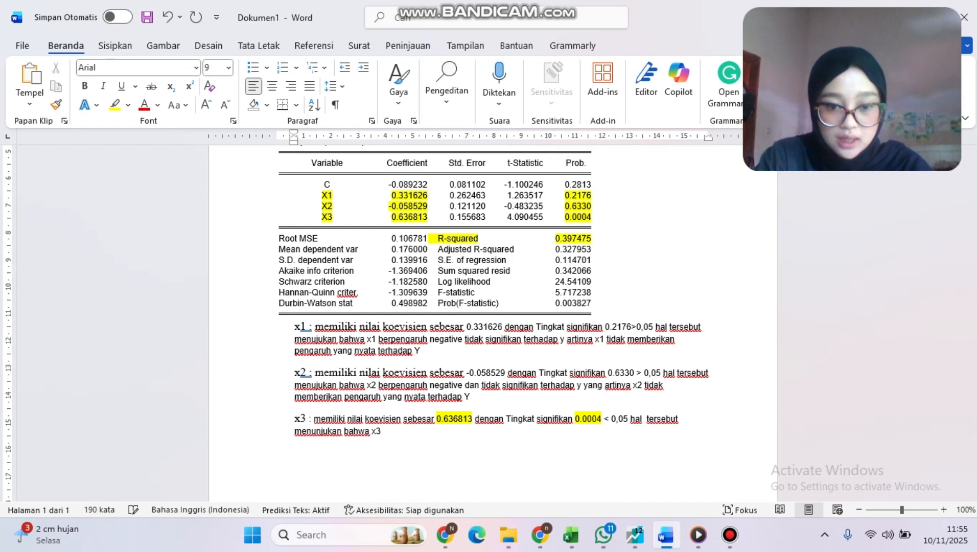
- Finish the x3 interpretation after "bahwa x3" with "berpengaruh positif dan signifikan terhadap variable Y"
type(" be")
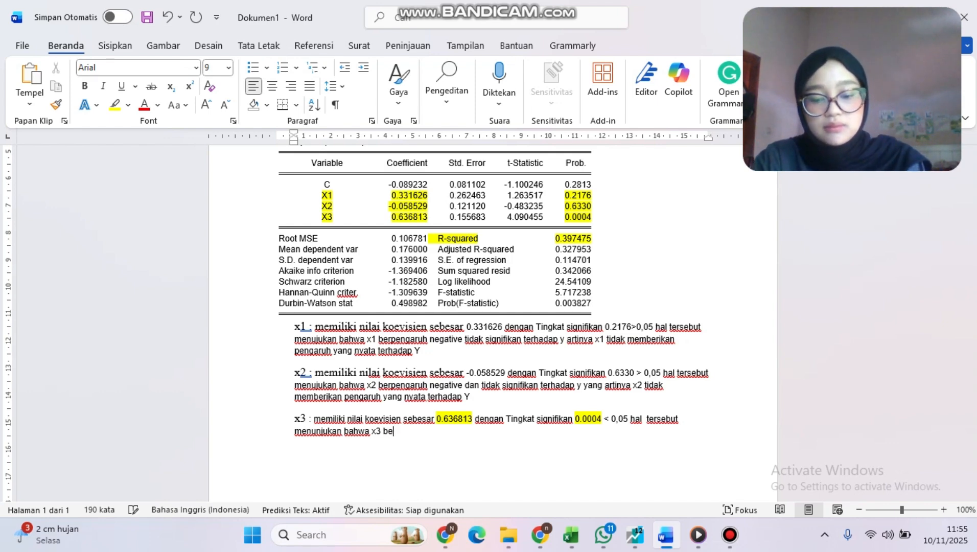
type("rpengaruh ")
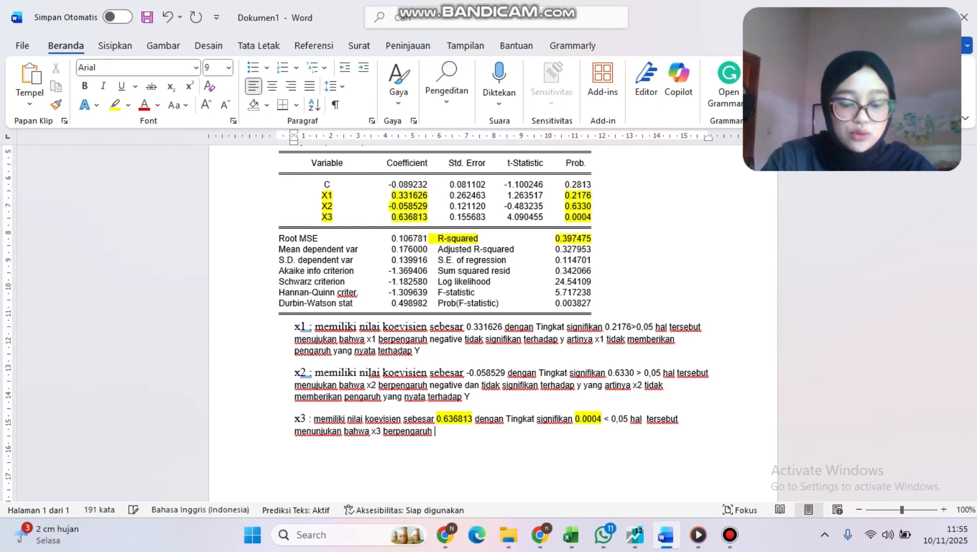
type("positif ")
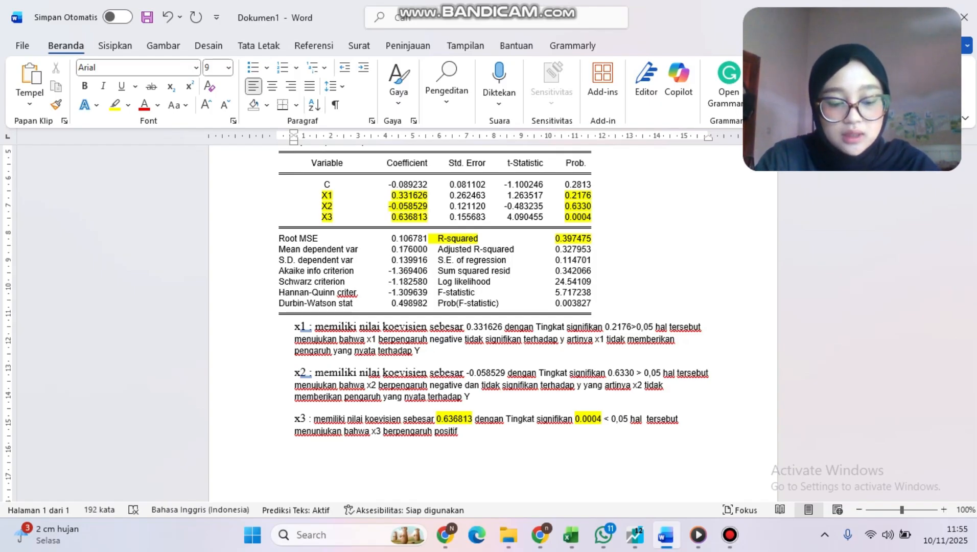
type("dan")
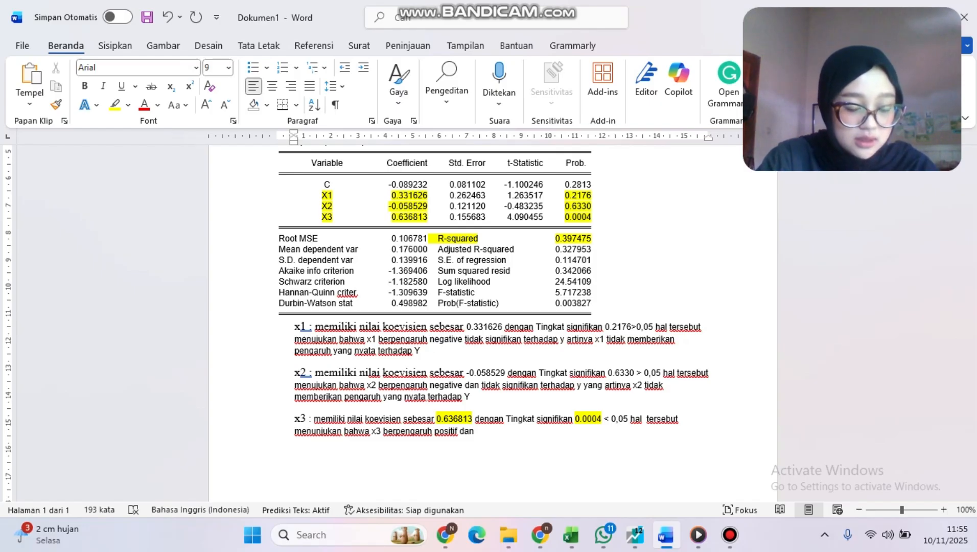
type(" signifi")
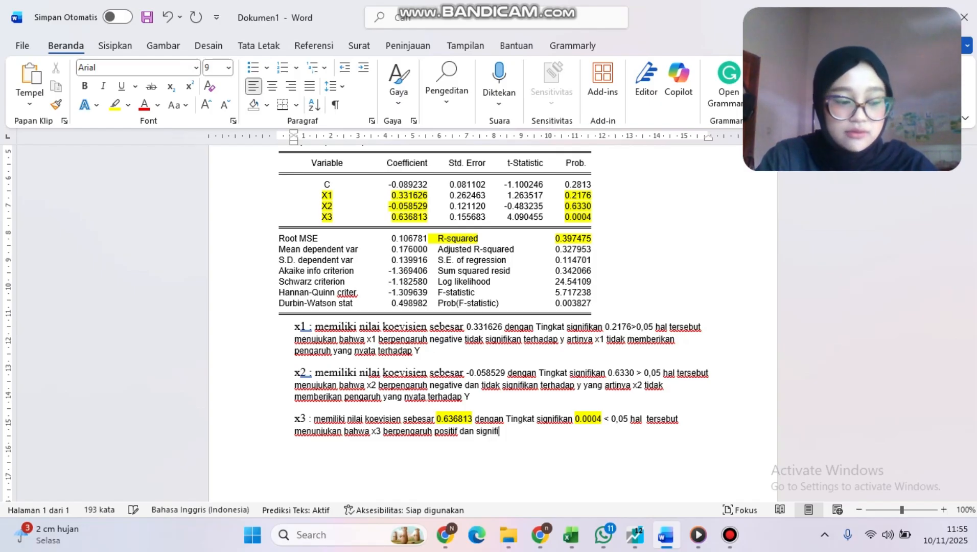
type("kan ter")
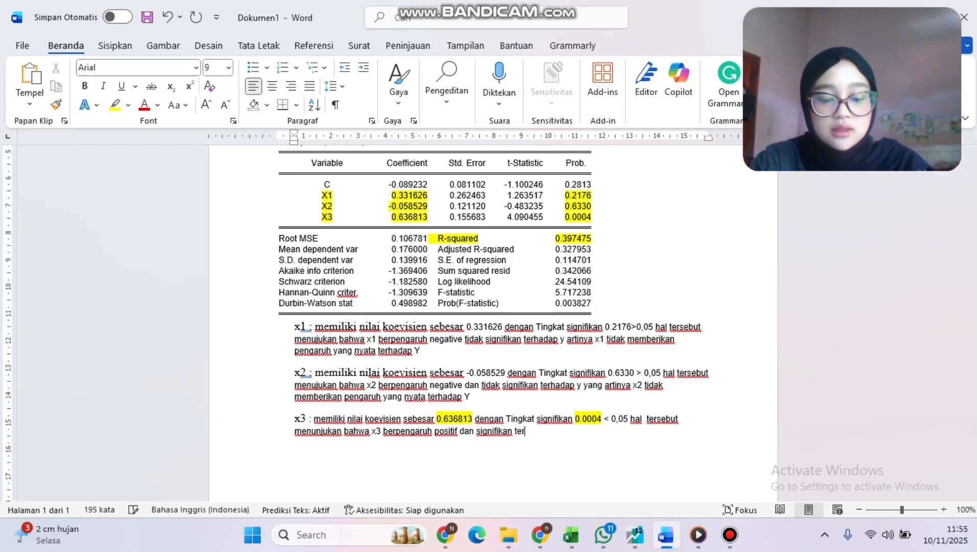
type("hadap va")
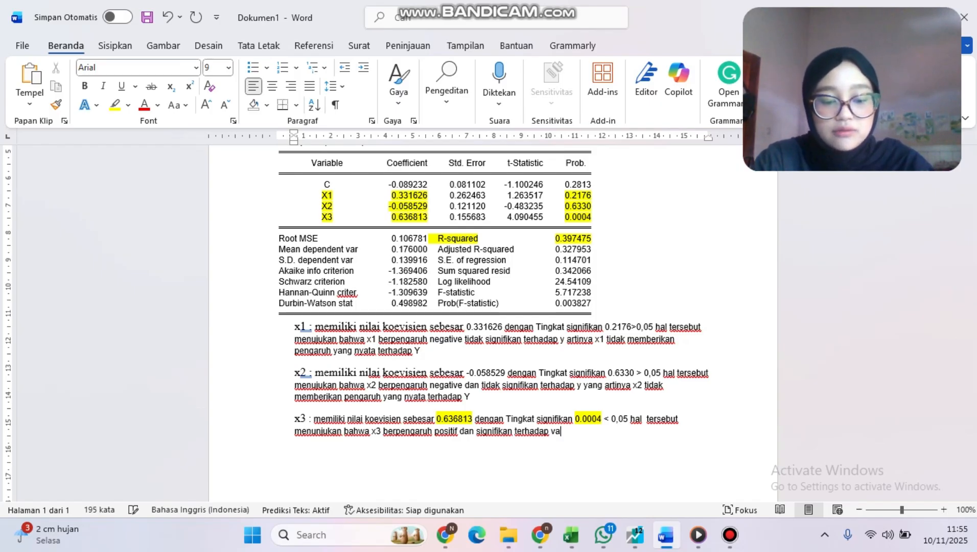
type("riable y")
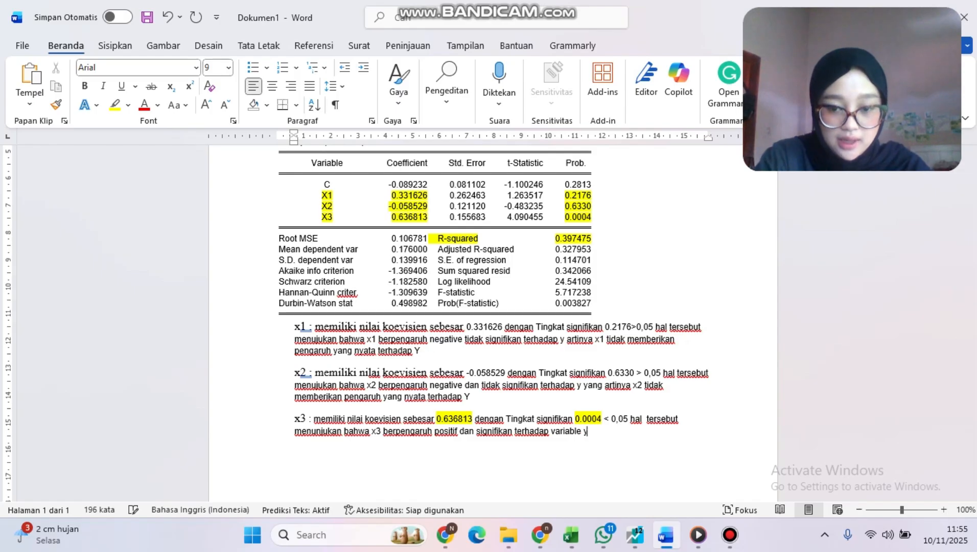
key("BackSpace")
key("BackSpace")
type("Y")
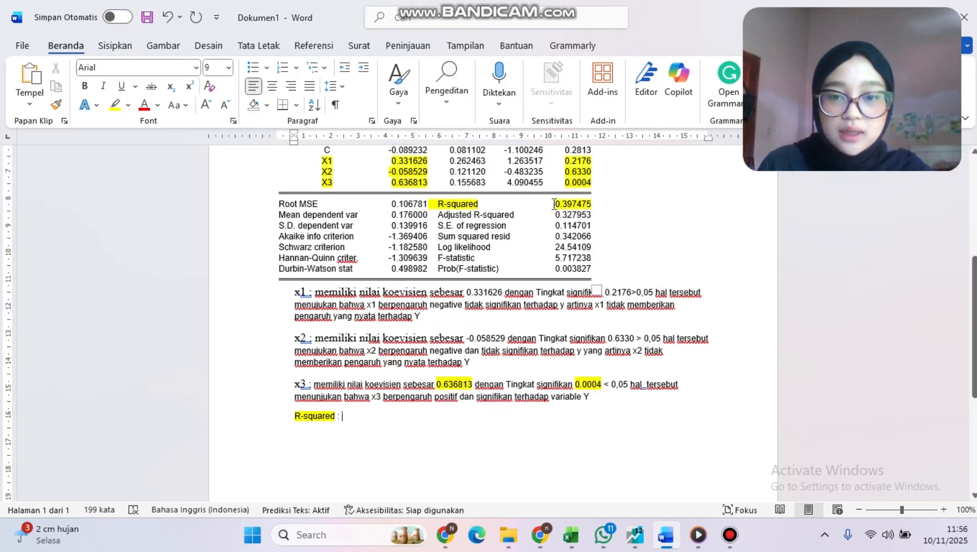
- Copy the R-squared value 0.397475 from the regression table to after the "R-squared :" label below the x3 interpretation
left_click_drag(553, 204, 603, 206)
key("ctrl+c")
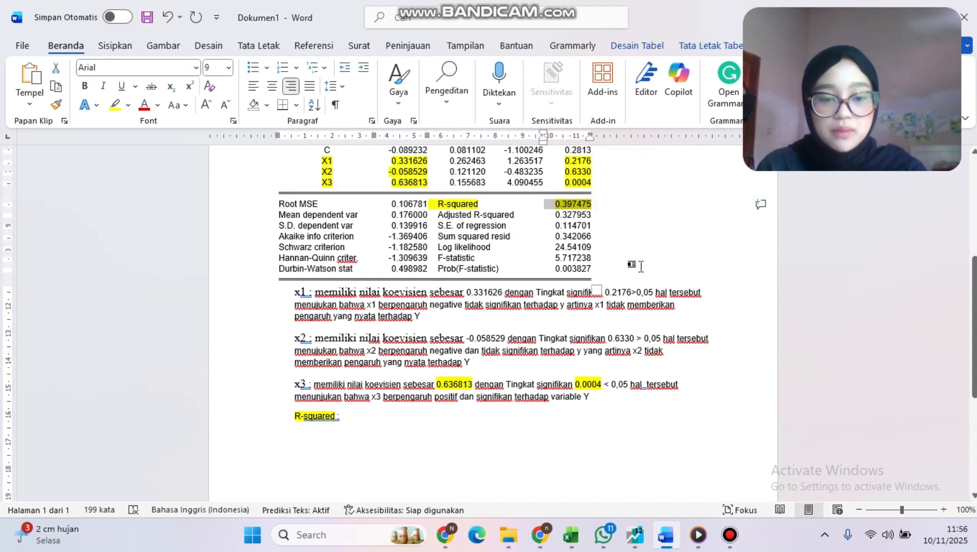
left_click(377, 418)
key("ctrl+v")
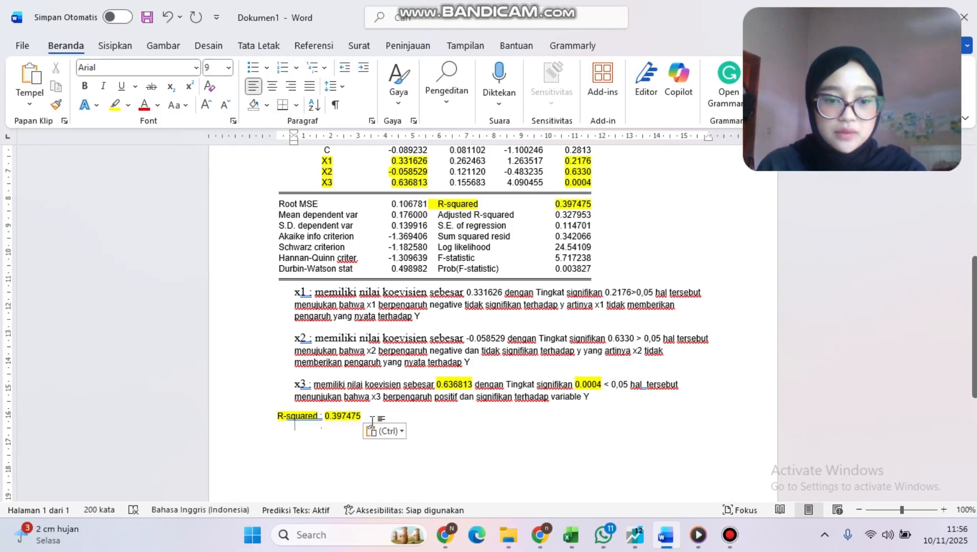
- Start the R-squared interpretation on a new line below the R-squared value with "Nilai r- squared menujukan bahwa"
left_click(377, 415)
key("Return")
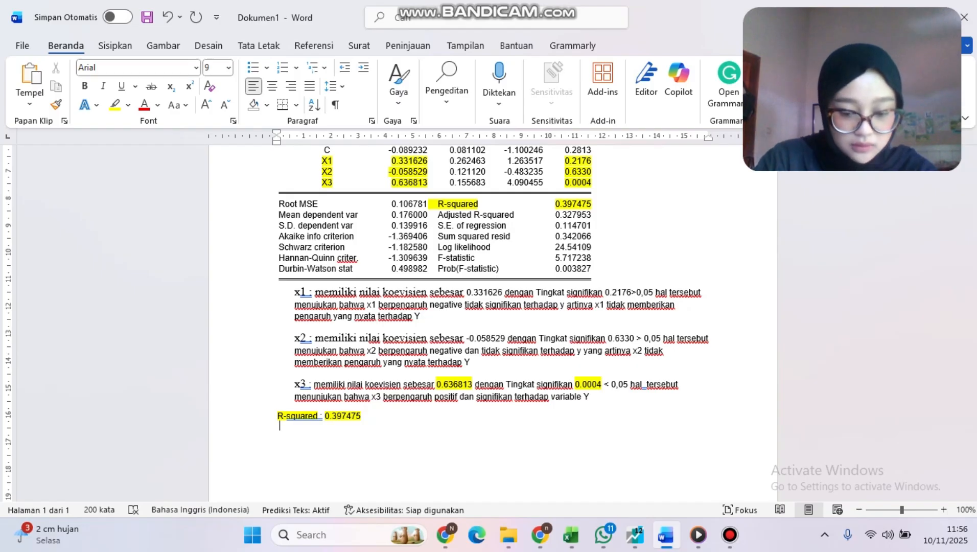
type("n")
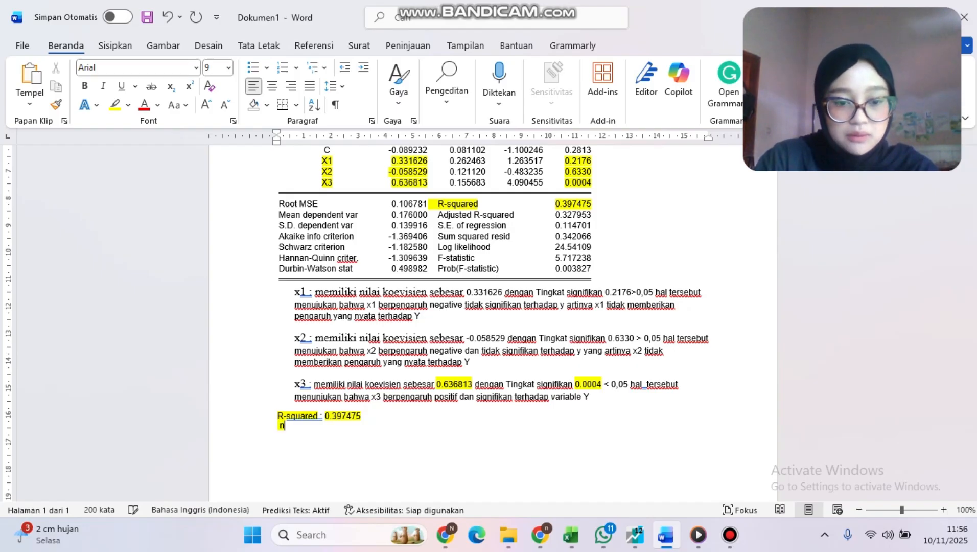
type("ilai ")
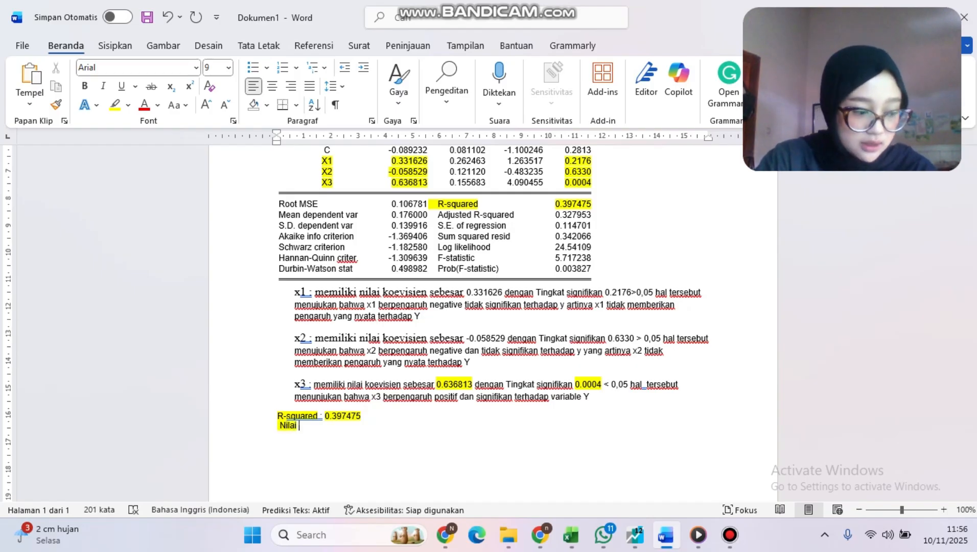
type("r")
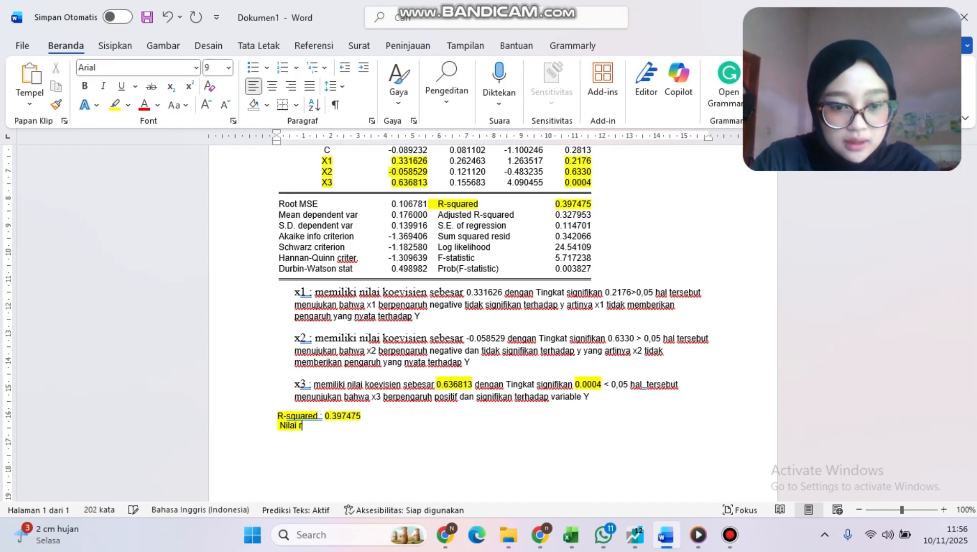
type("- s")
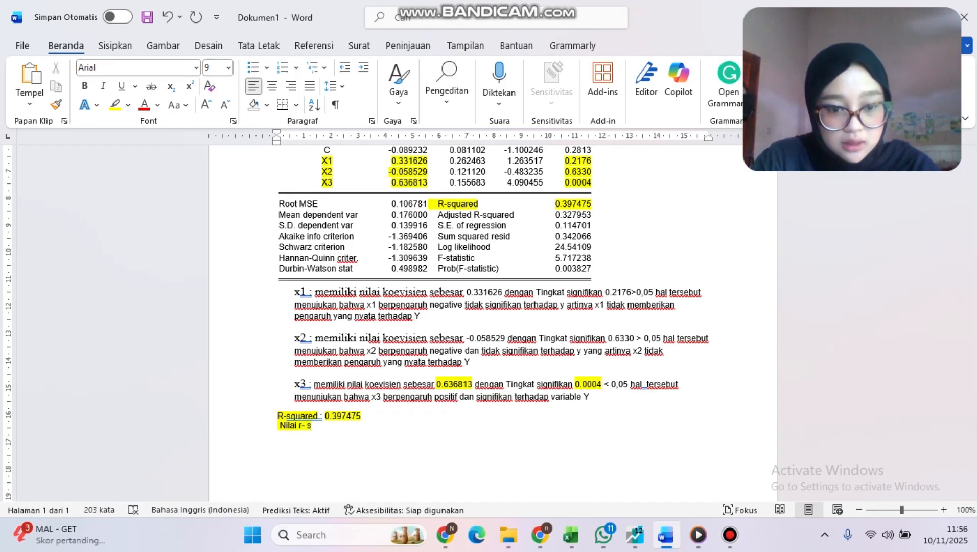
type("qu")
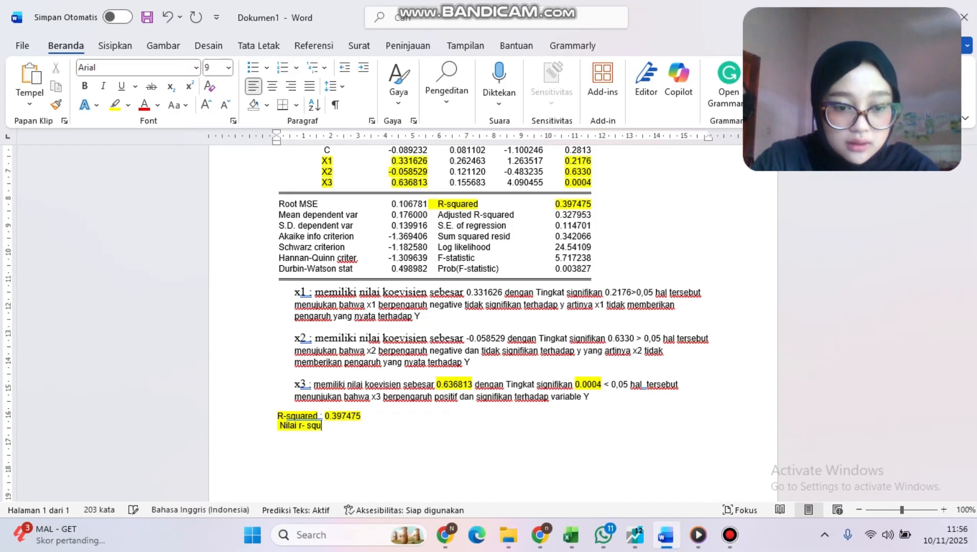
type("are")
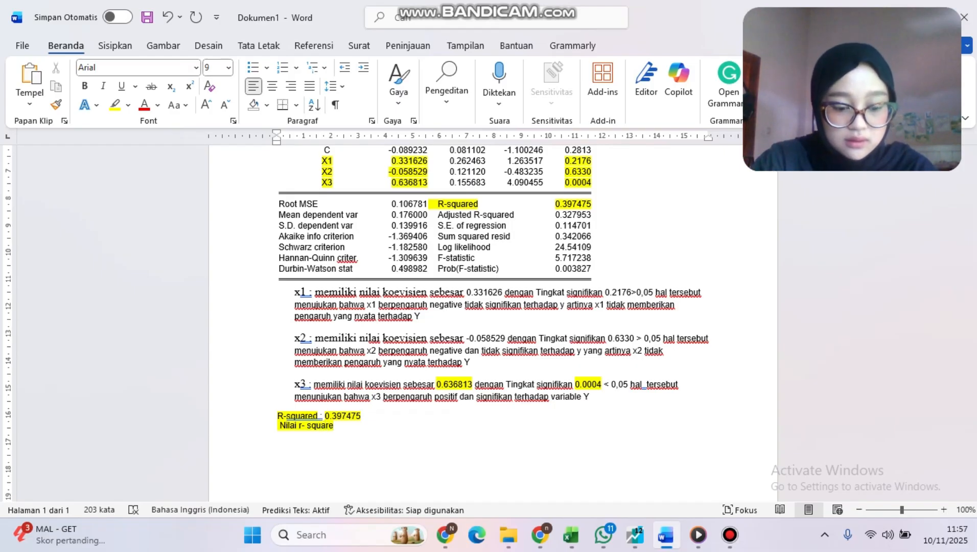
type("d menu")
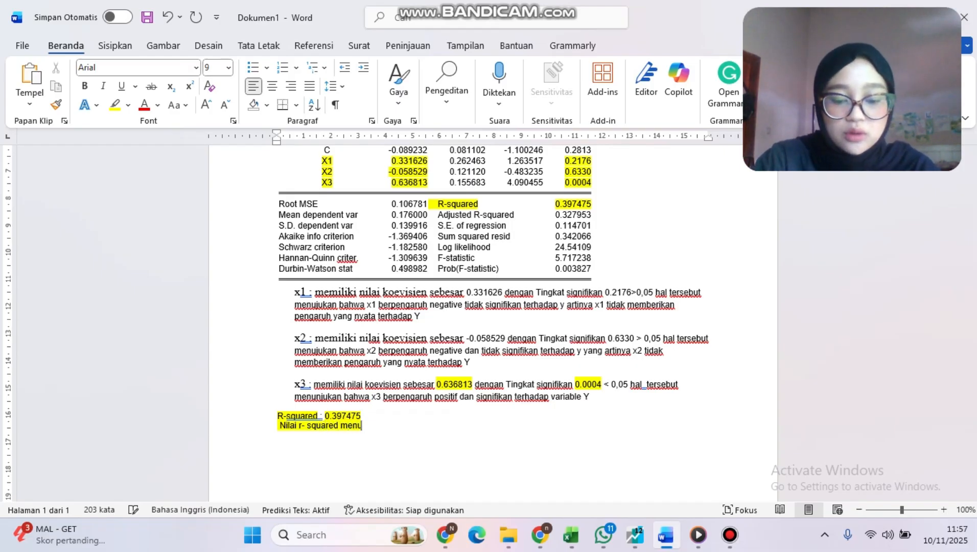
type("jukan bahwa")
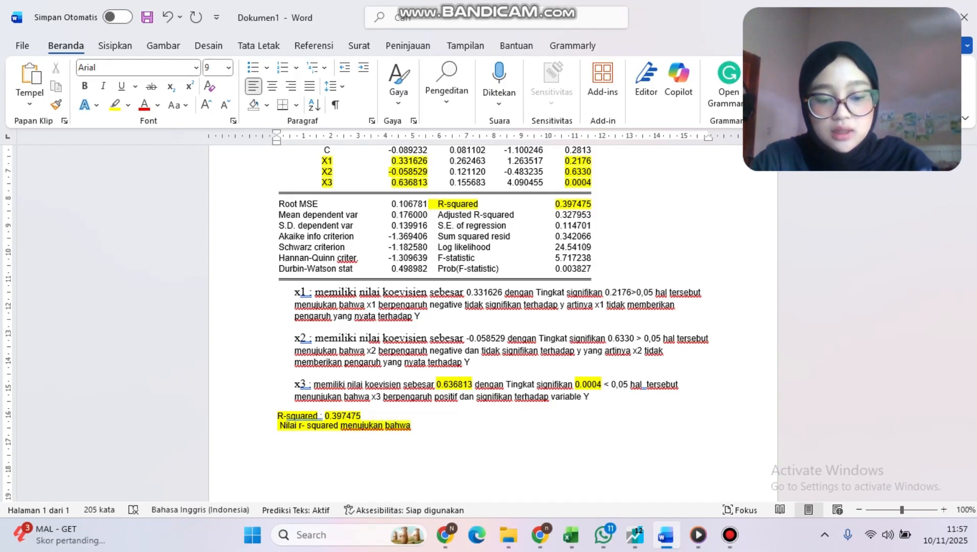
- Continue the R-squared interpretation after "menujukan bahwa" with "39,74% variasi pada variable dependen(y)"
type(" 39")
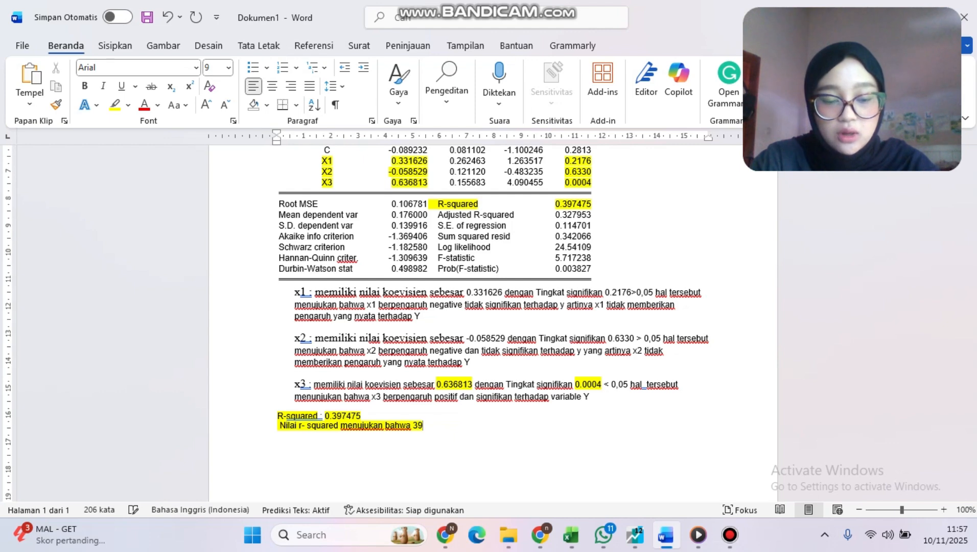
type(",")
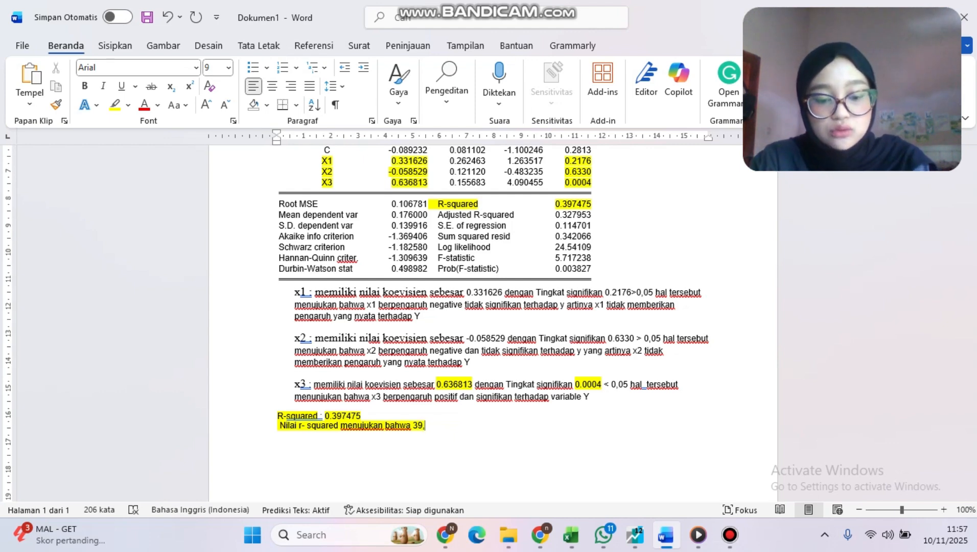
type("74")
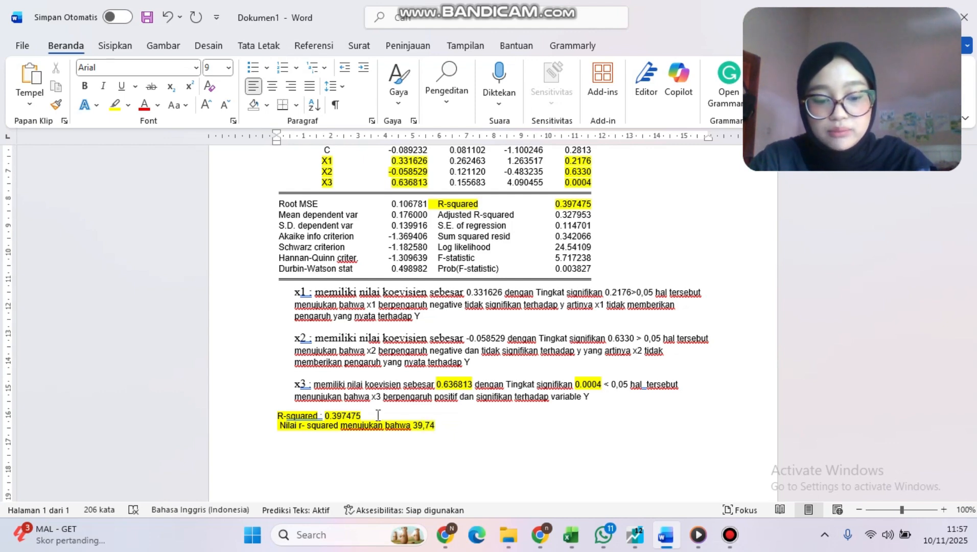
type("%")
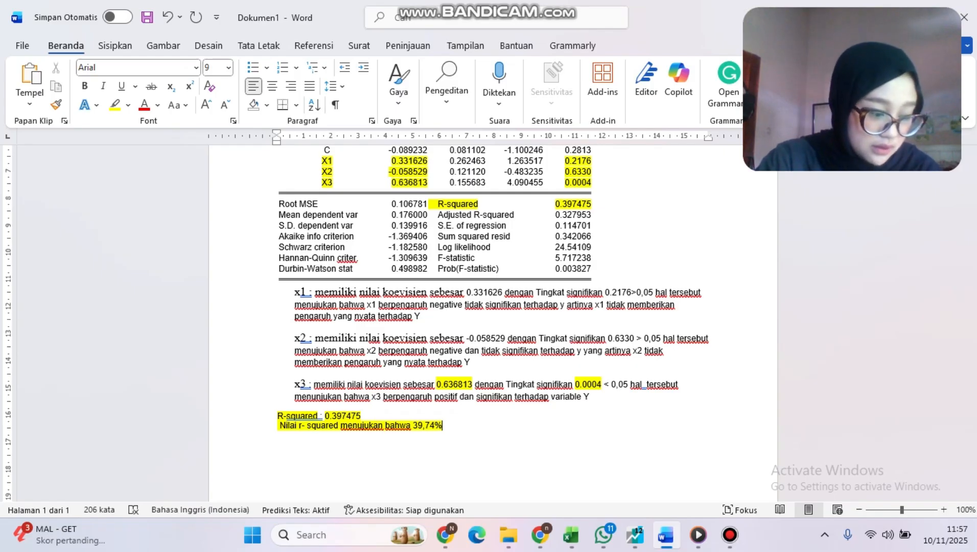
type(" var")
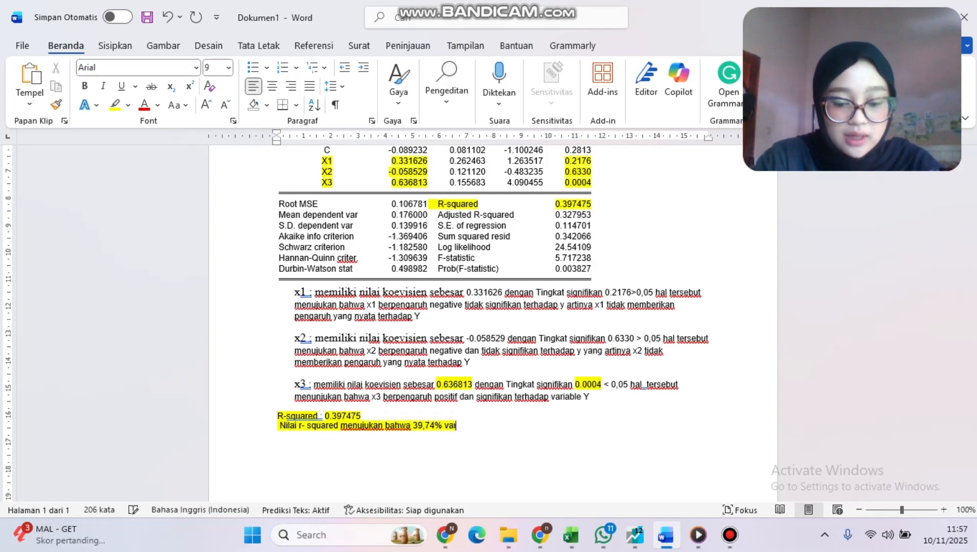
type("iasi pada ")
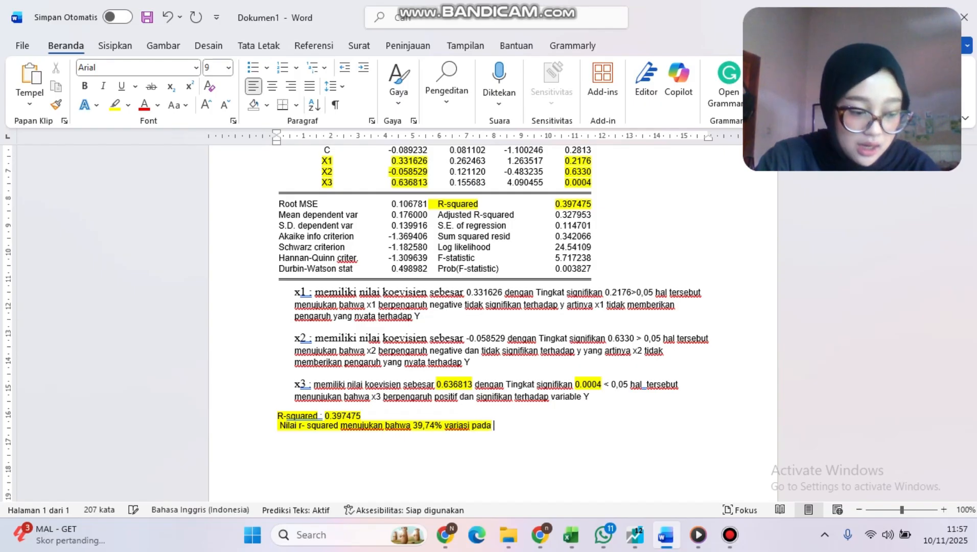
type("vari")
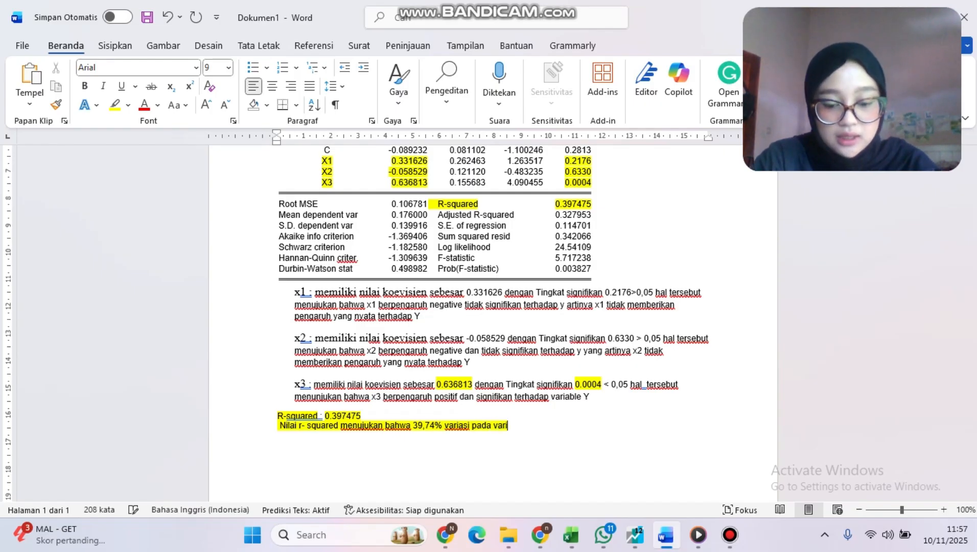
type("able d")
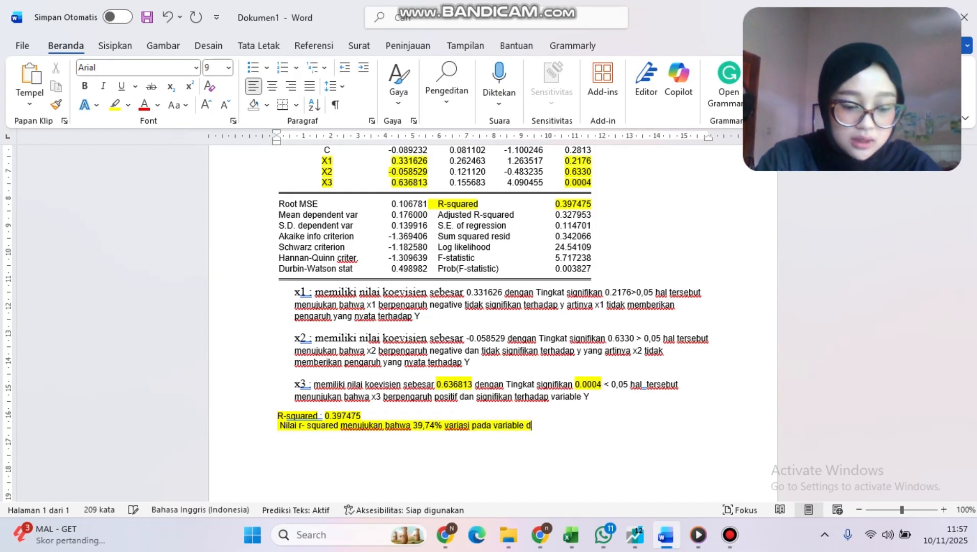
type("ep")
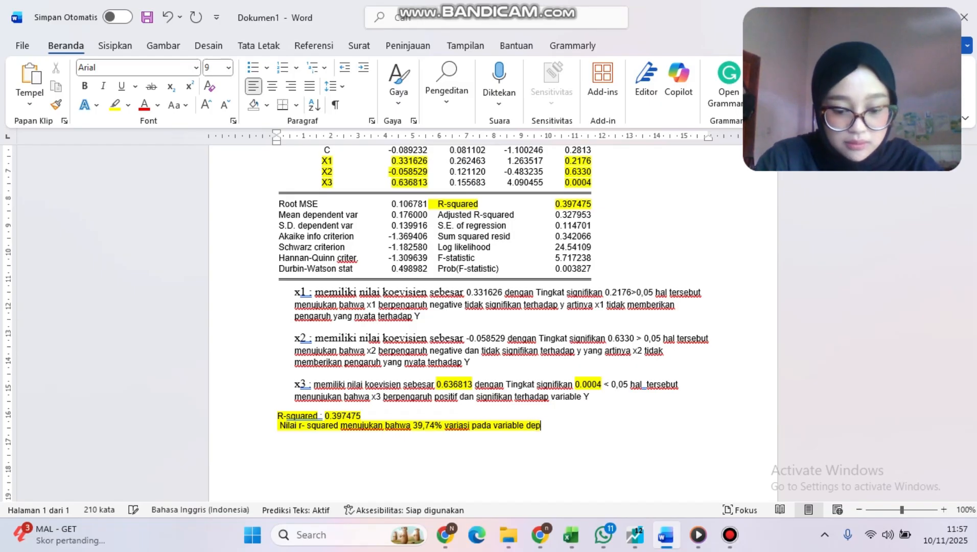
type("enden")
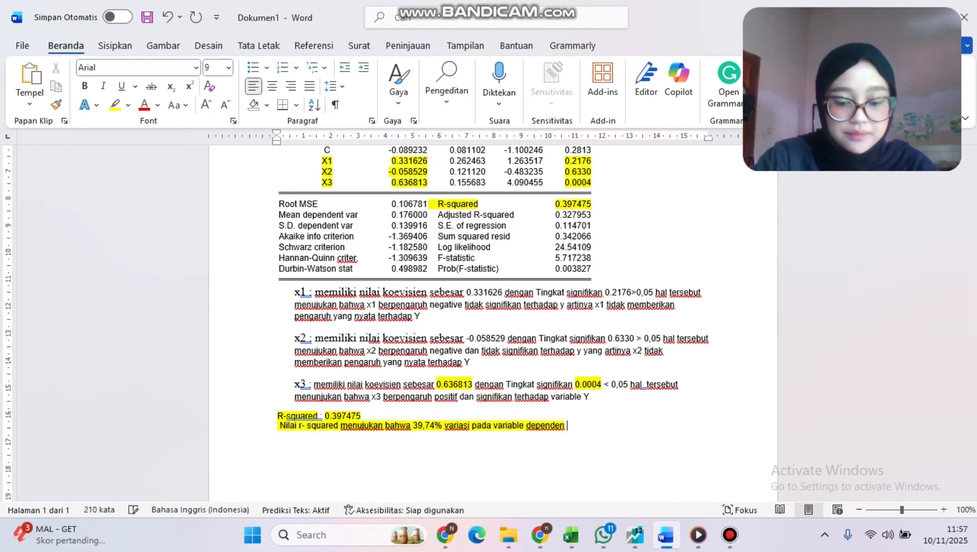
type("(y)")
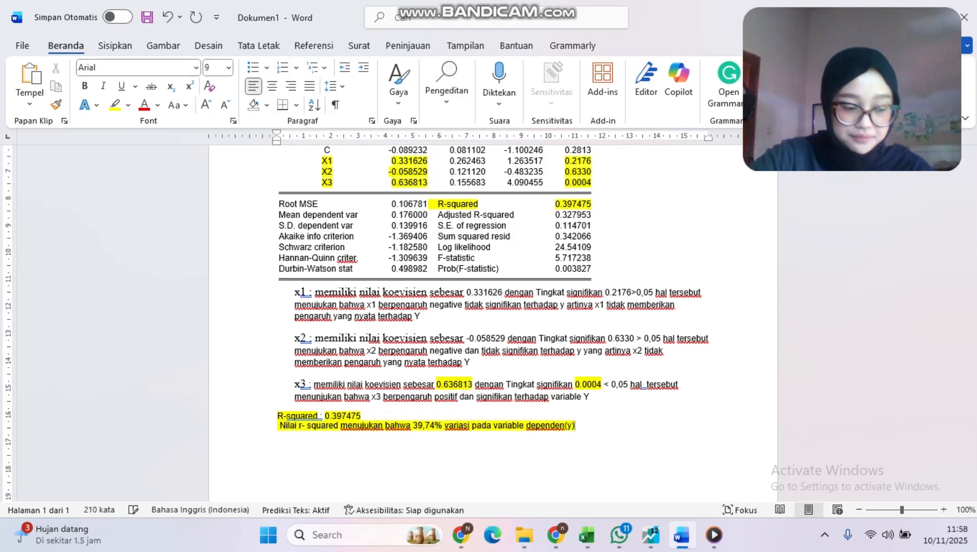
- Finish the R-squared interpretation after "dependen(y)" with "dapat di jelaskan oleh variable independent yaitu x1,x2,x3"
type(" d")
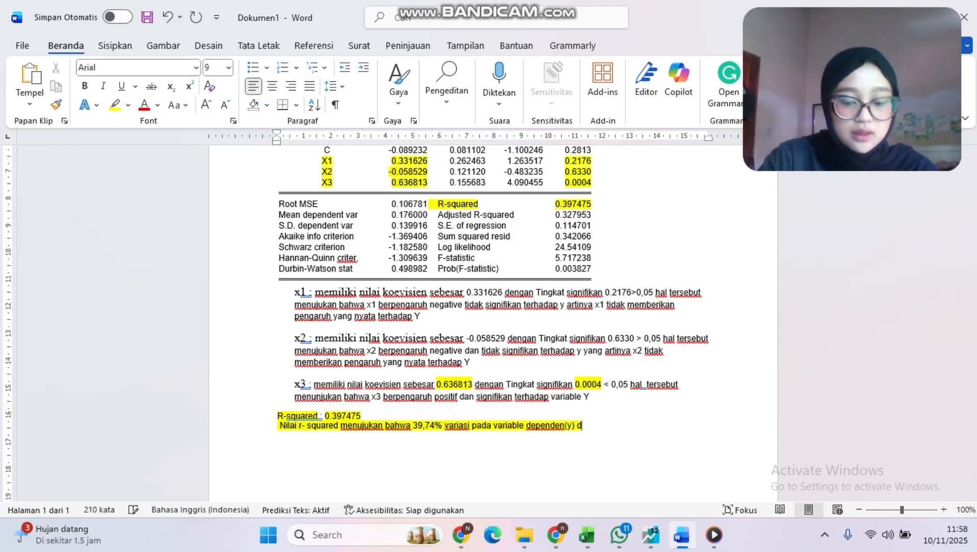
type("apat di jelaskan ")
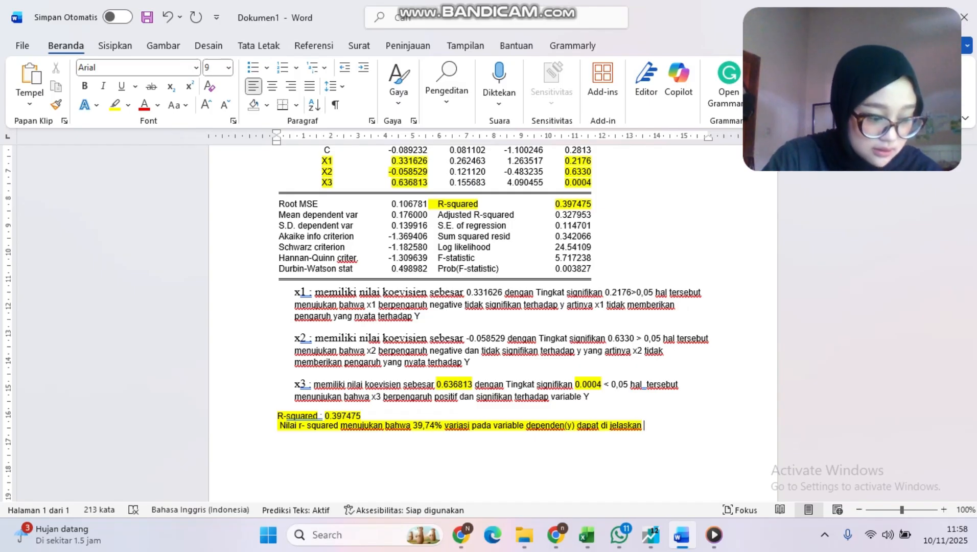
type("oleh v")
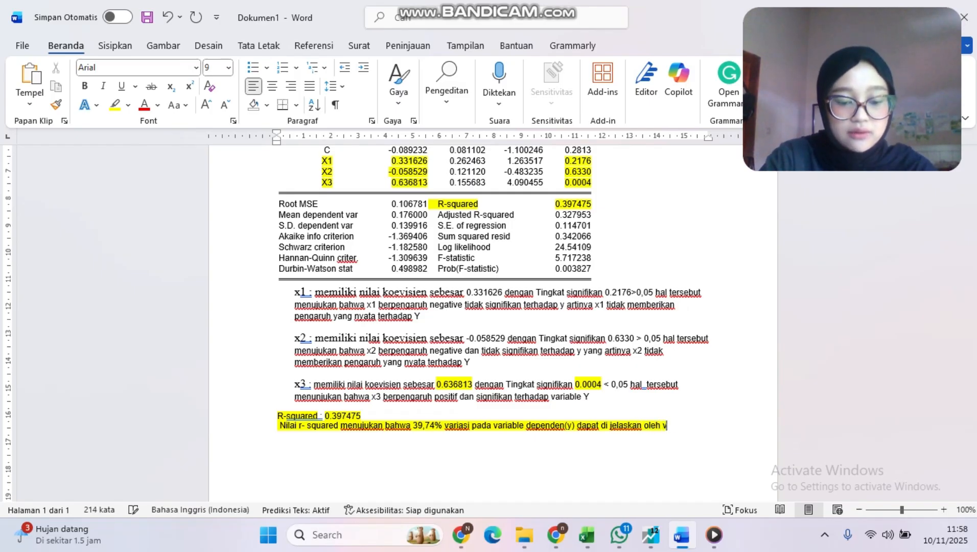
type("ariable ")
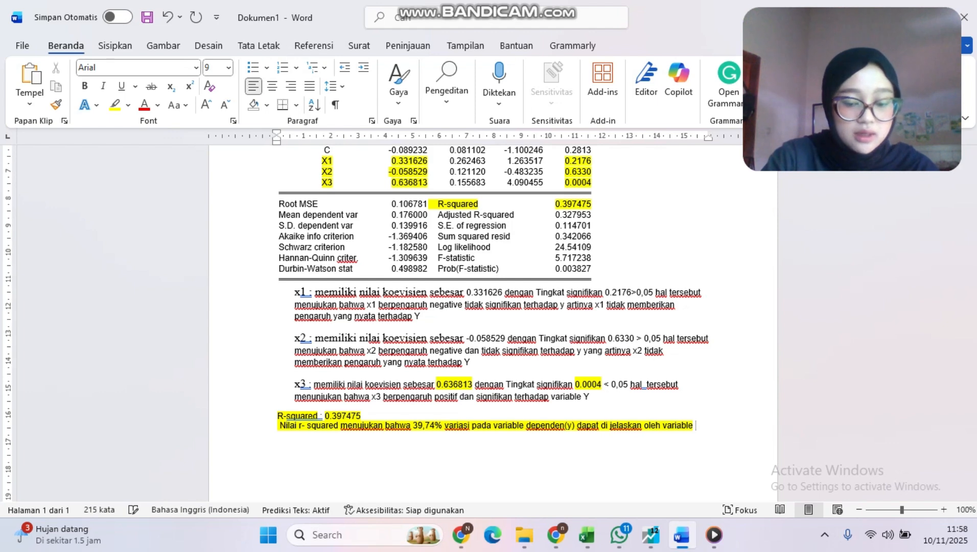
type("independen")
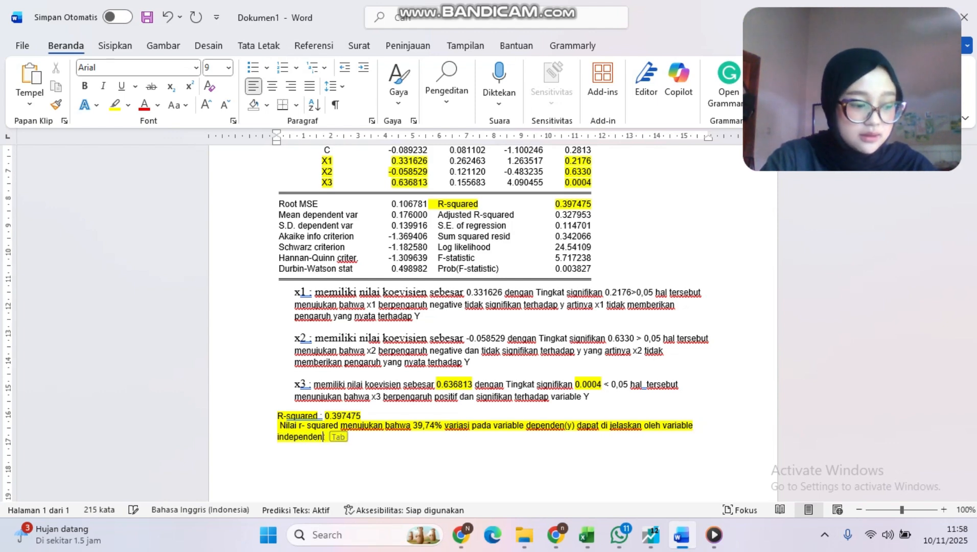
type("t yai")
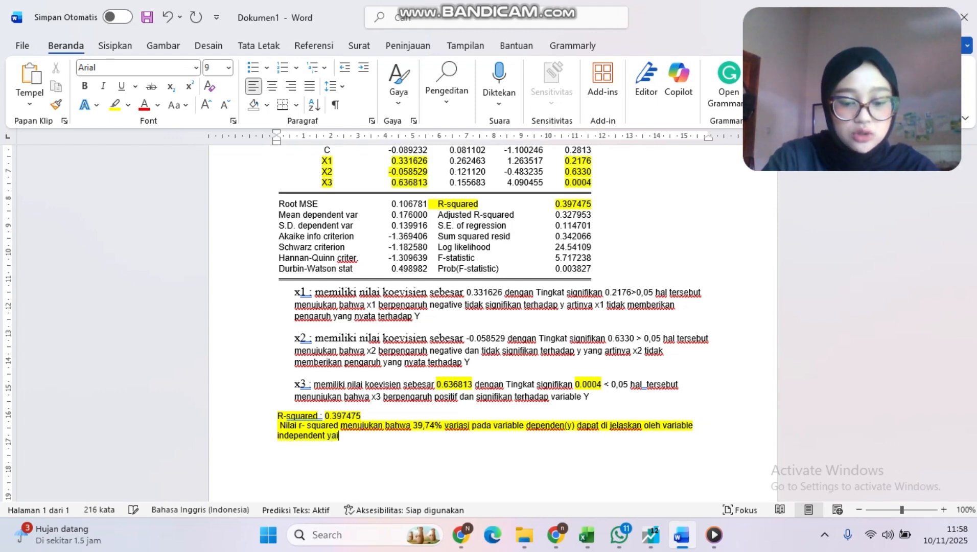
type("tu x")
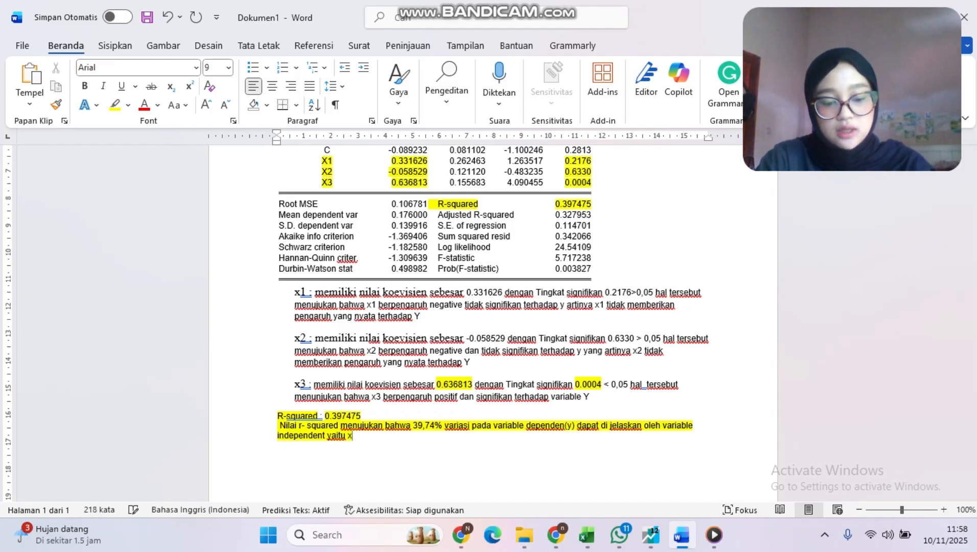
type("1,x2")
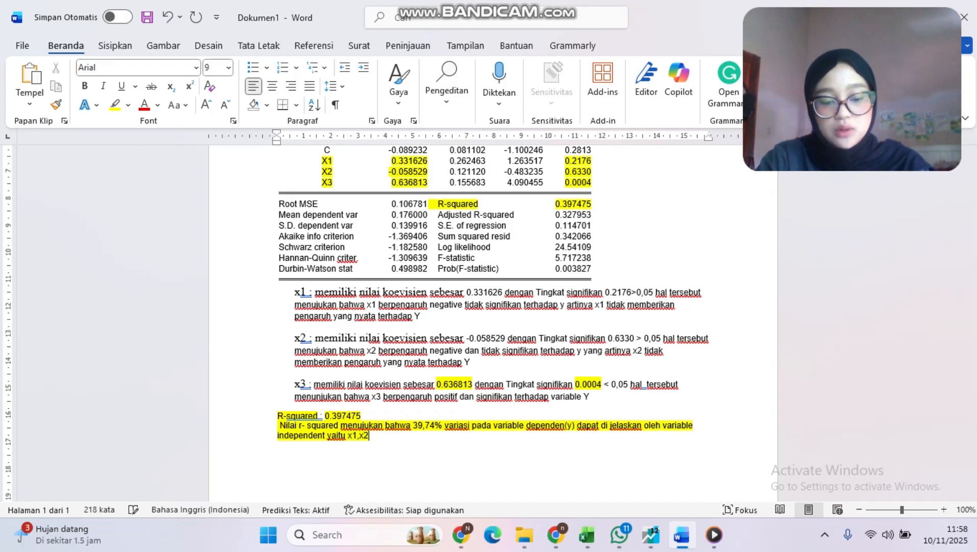
type(",x3")
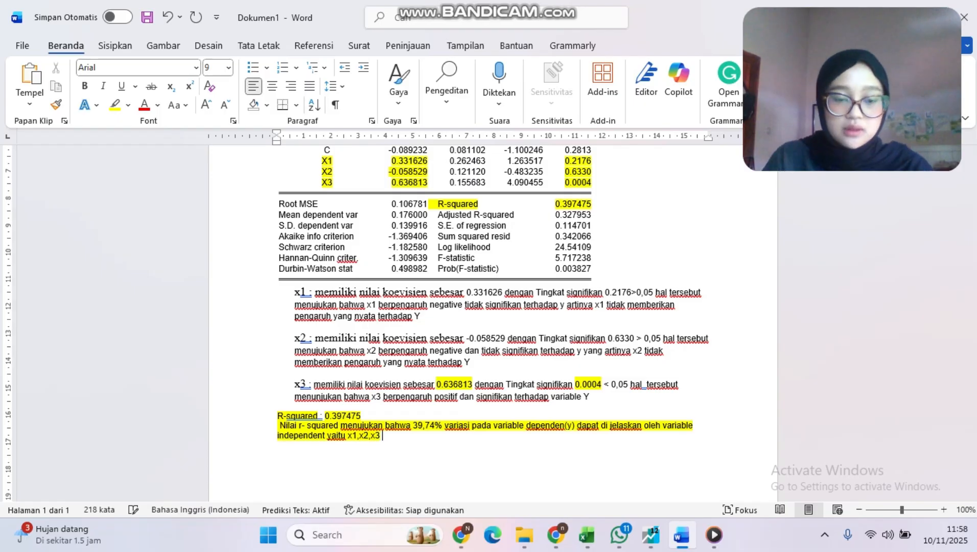
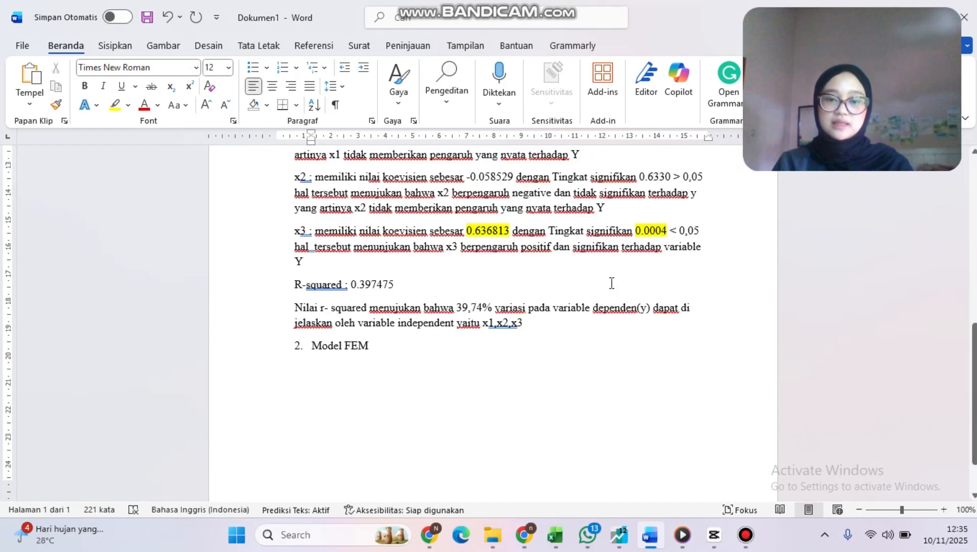
- Review the Model CEM section of the document, and switch to the panel least squares equation in EViews
scroll(612, 282, "up", 10)
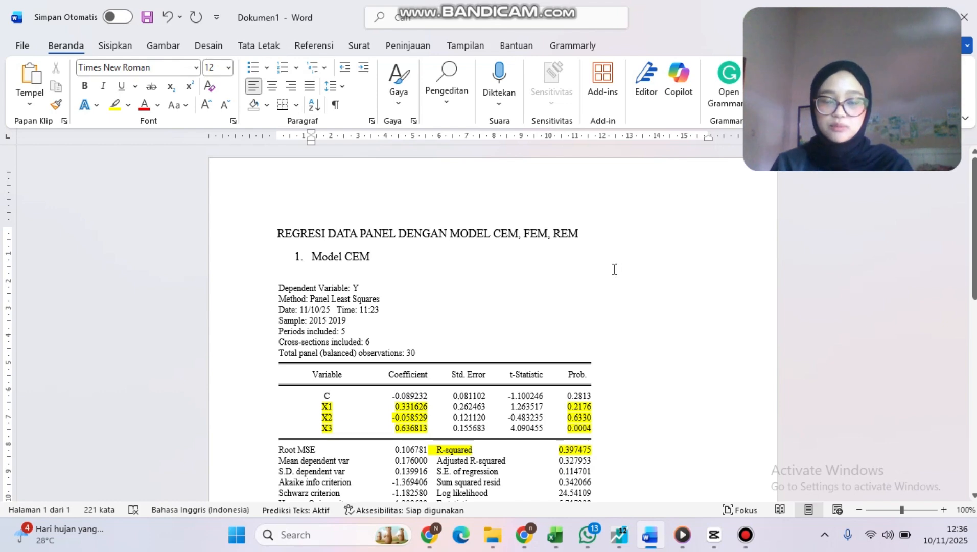
scroll(618, 295, "down", 10)
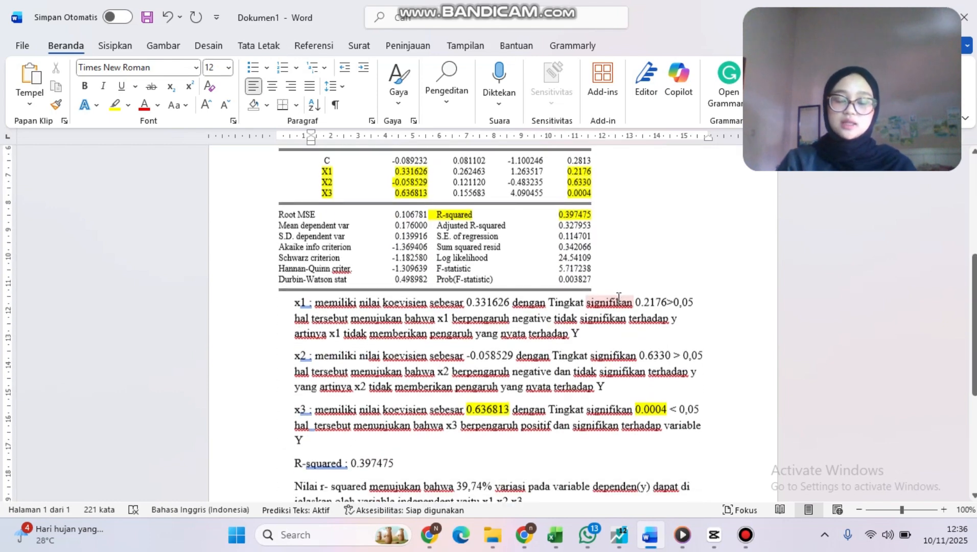
scroll(620, 298, "down", 1)
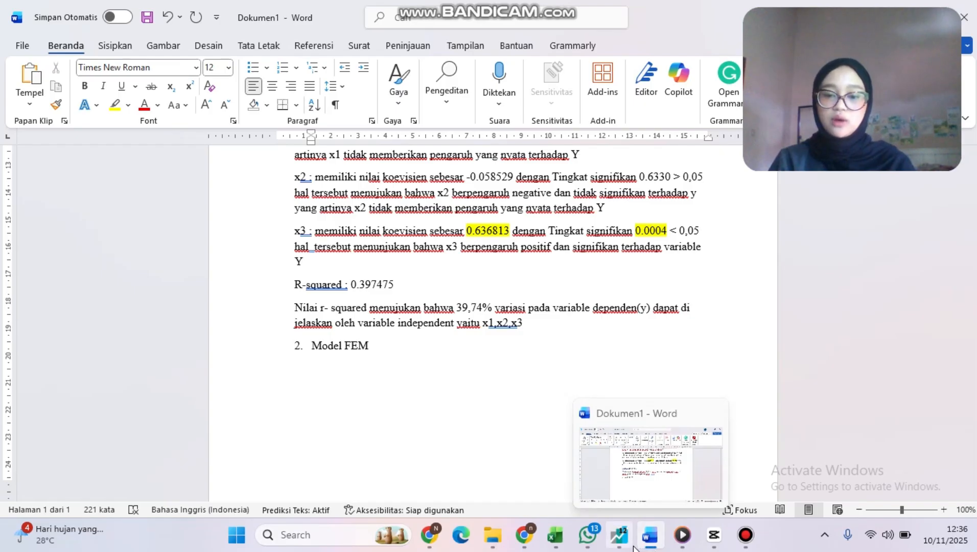
mouse_move(623, 548)
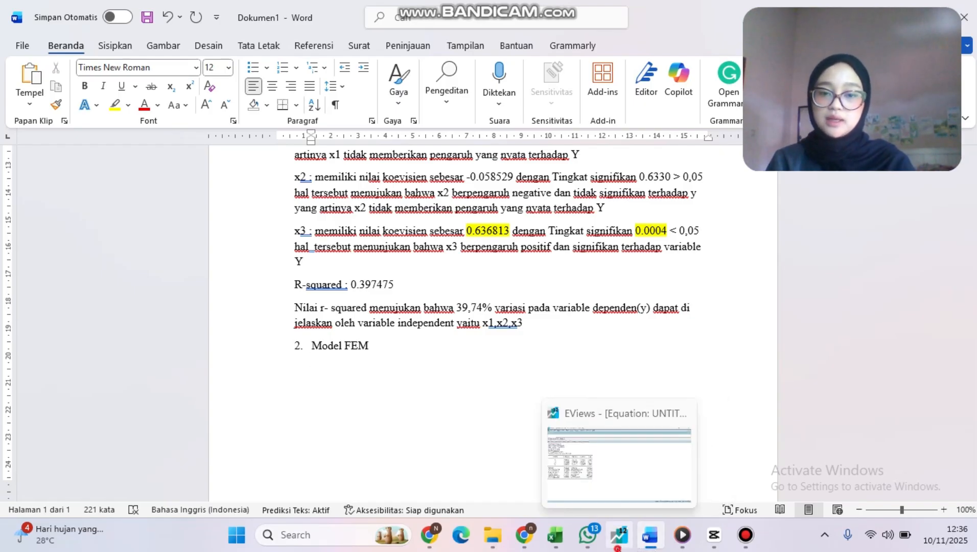
left_click(618, 548)
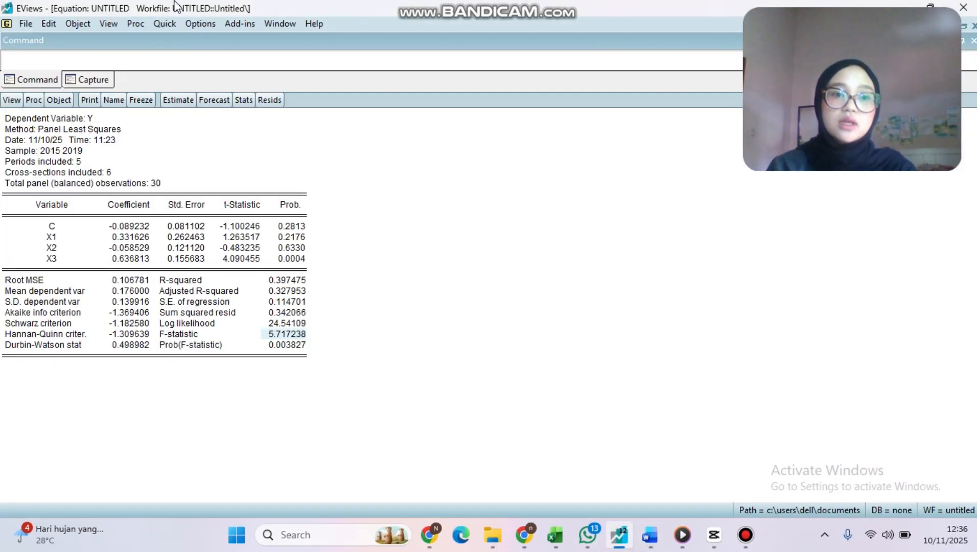
- Open a new equation estimation and specify the equation as "y c x1 x2 x3"
left_click(165, 23)
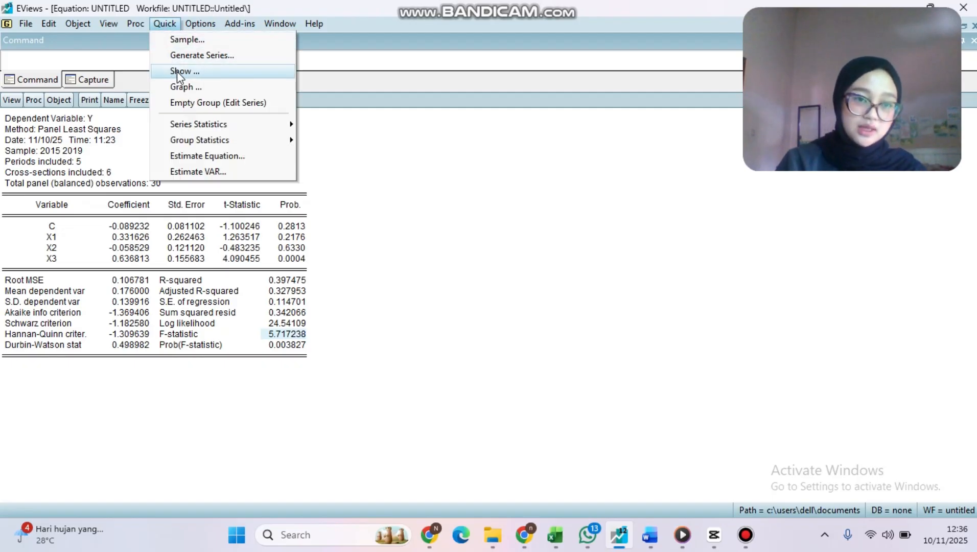
left_click(189, 157)
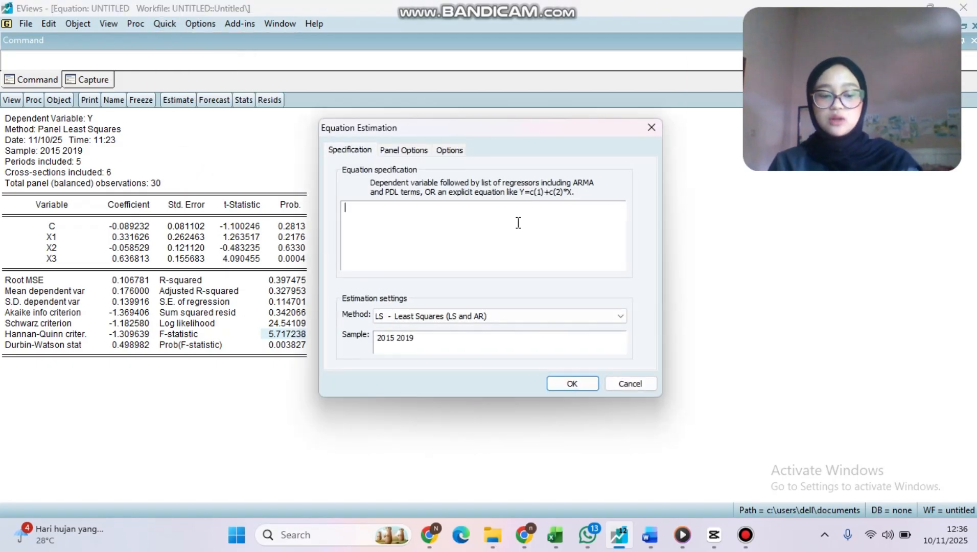
type("y")
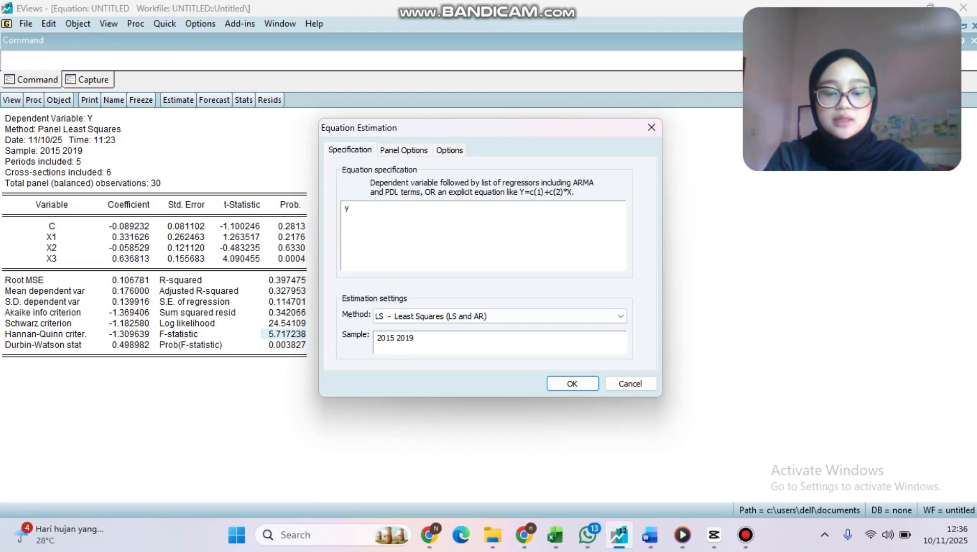
type(" c")
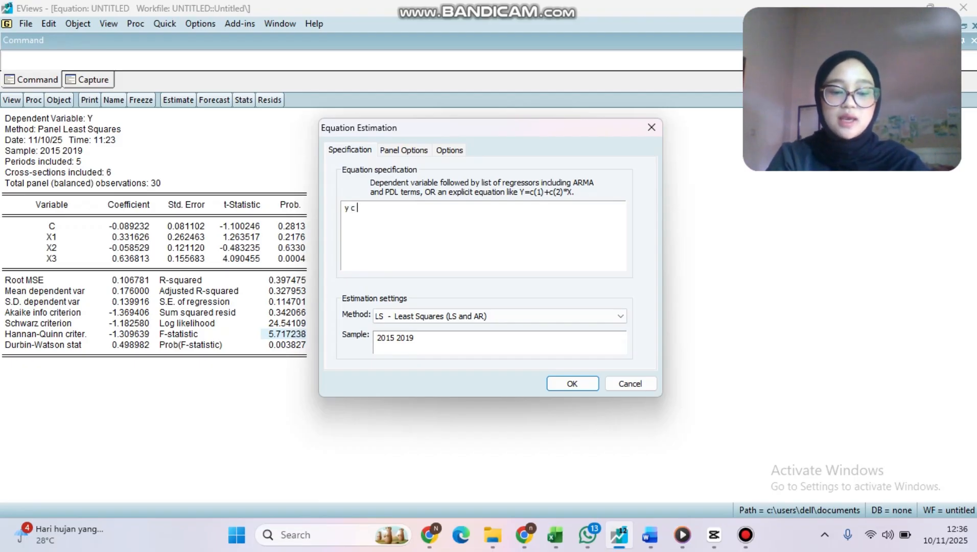
type(" x1 x2")
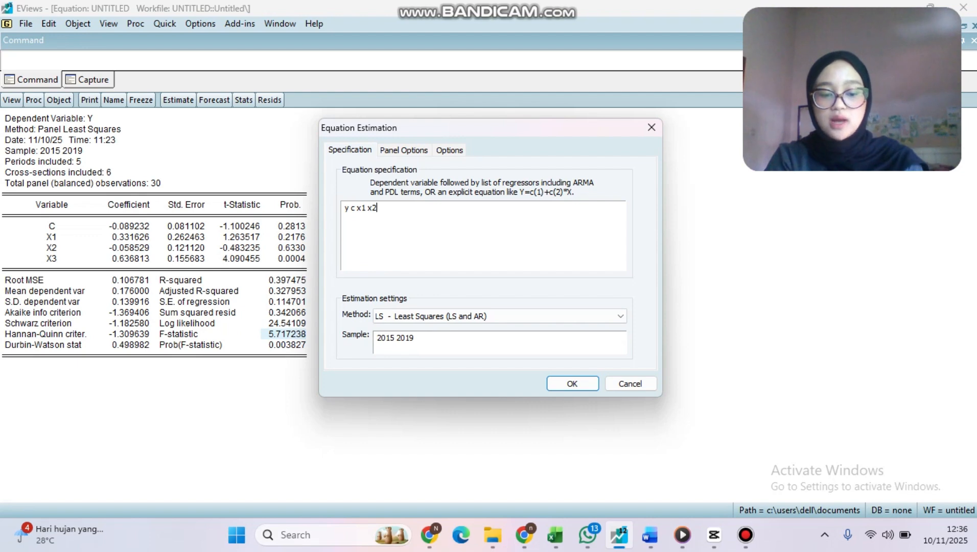
type(" x3")
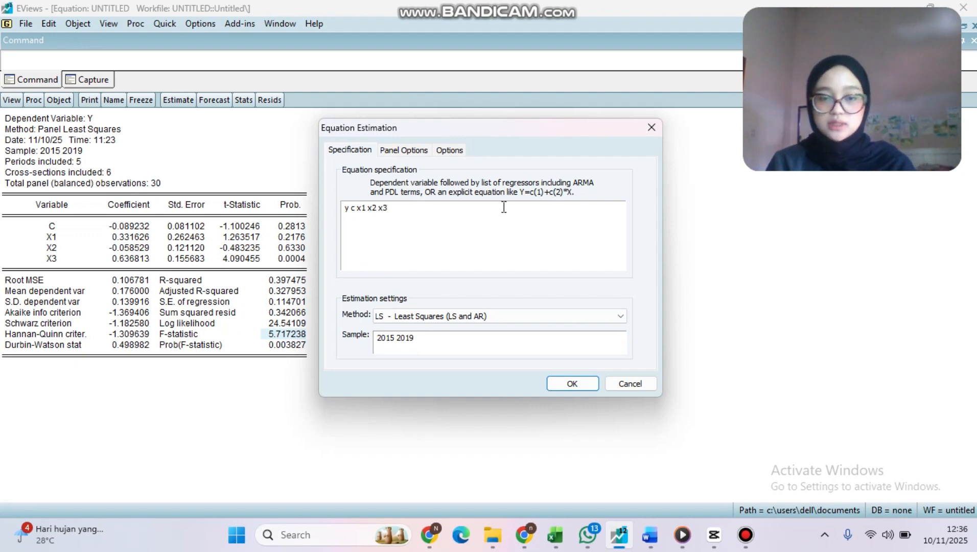
- Set the cross-section effects to Fixed and estimate the equation, deleting the existing untitled equation
left_click(415, 151)
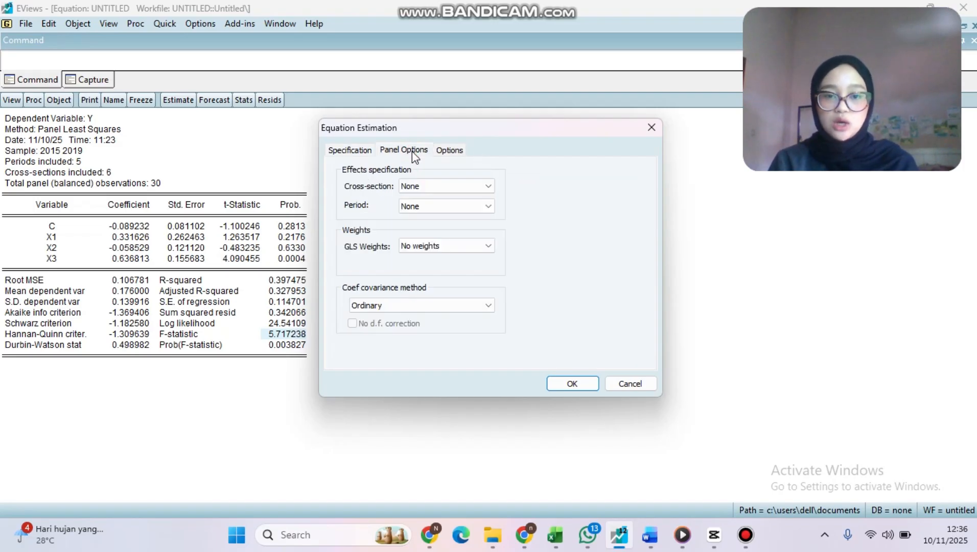
left_click(435, 188)
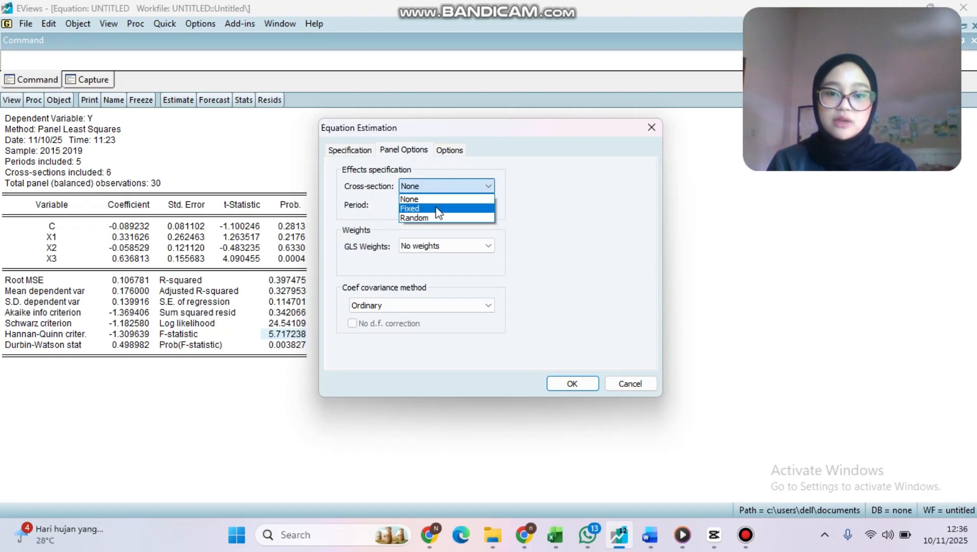
left_click(435, 208)
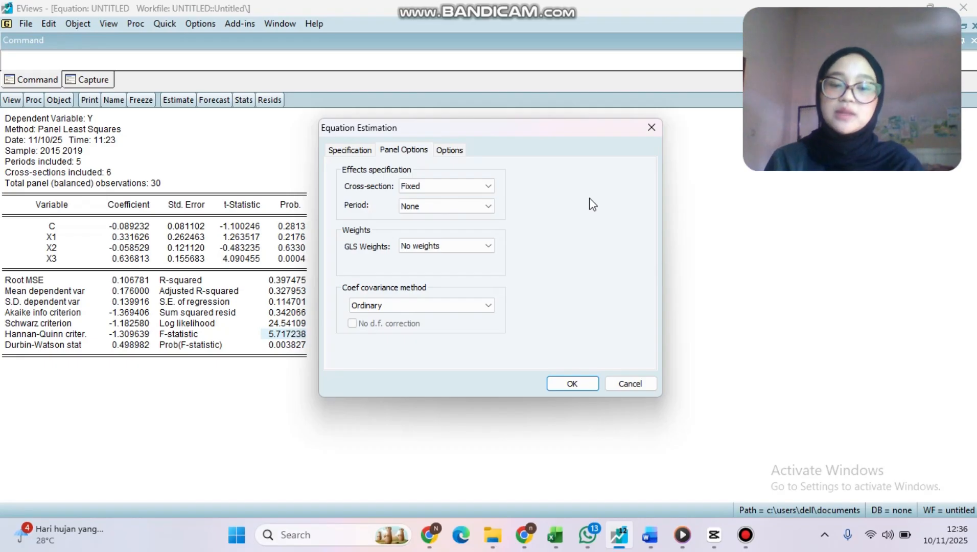
left_click(565, 385)
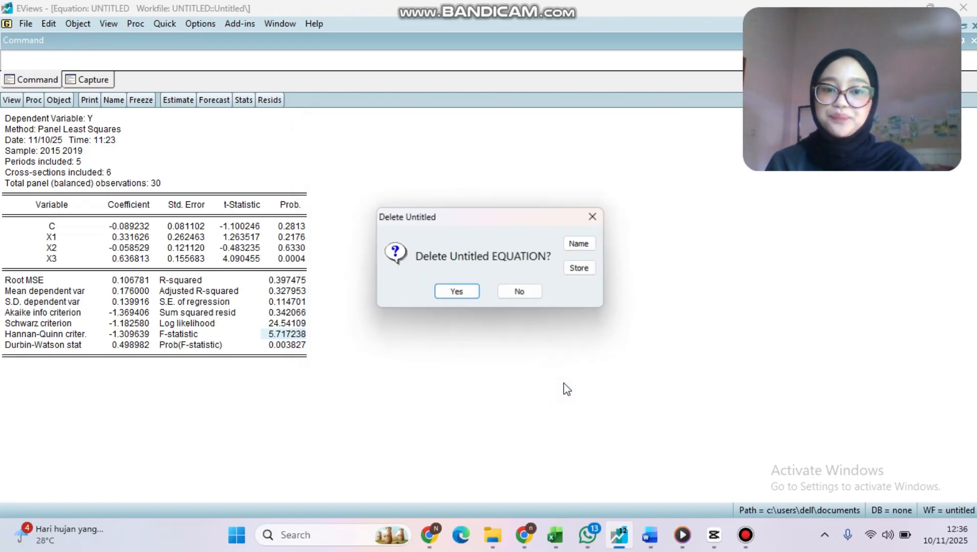
left_click(457, 292)
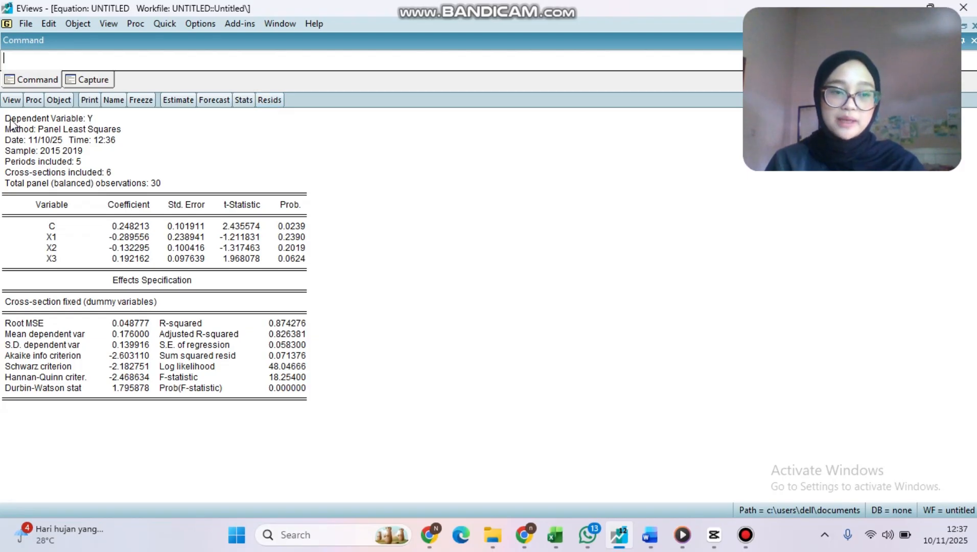
- Copy the whole fixed-effects output table as displayed and paste it into the Word document under the Model FEM heading
left_click_drag(5, 116, 305, 405)
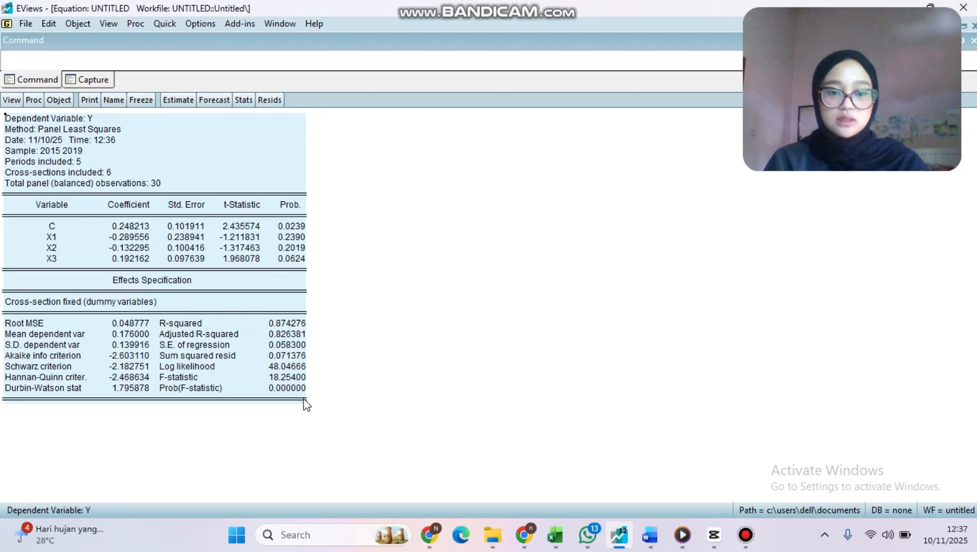
right_click(297, 355)
left_click(326, 362)
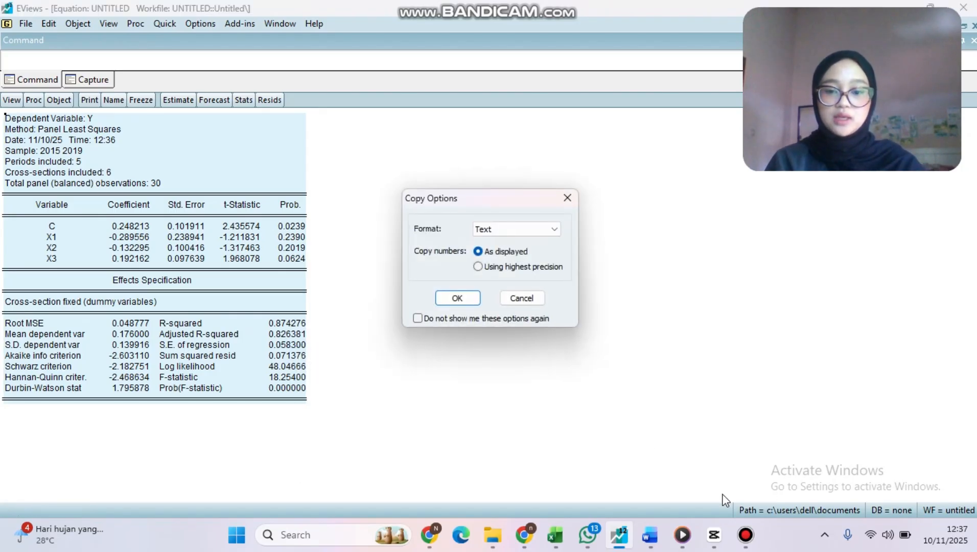
left_click(457, 298)
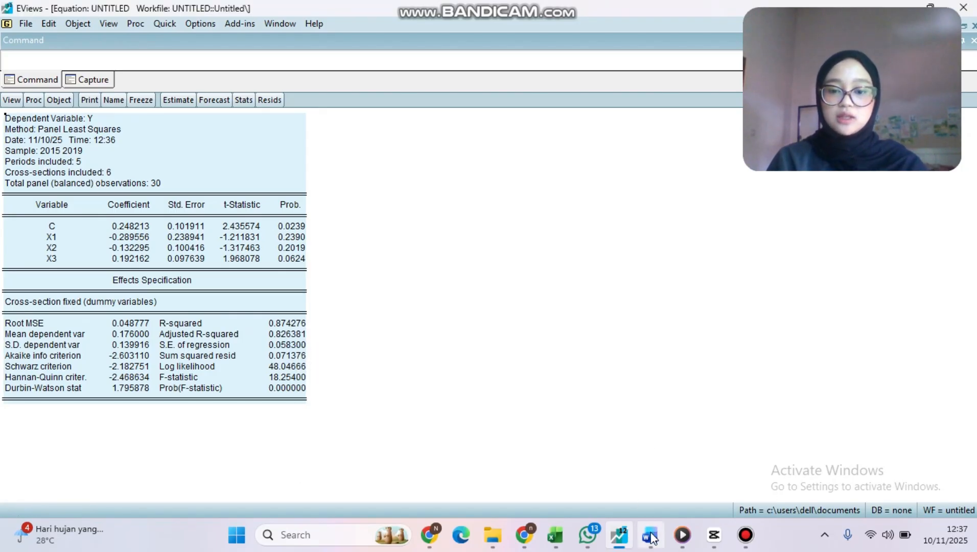
left_click(650, 537)
right_click(317, 359)
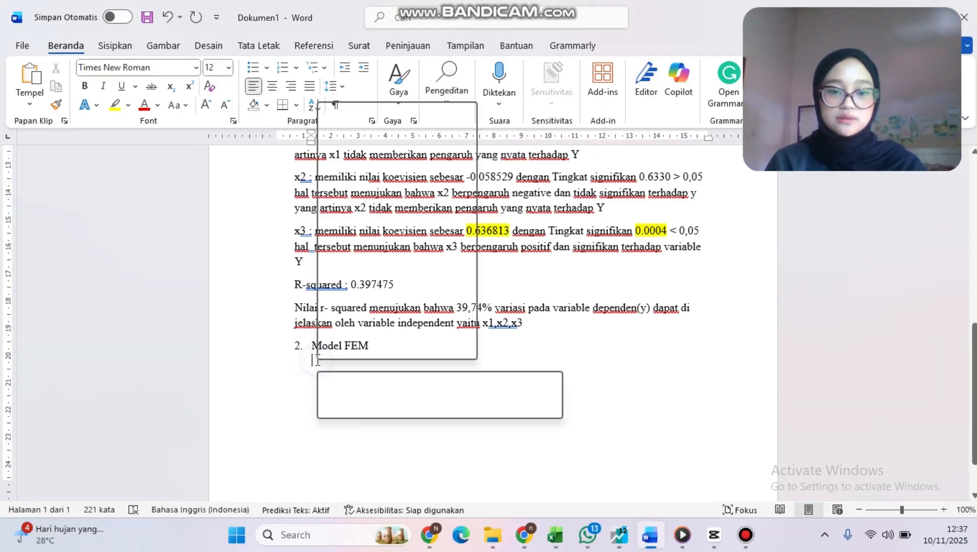
left_click(351, 197)
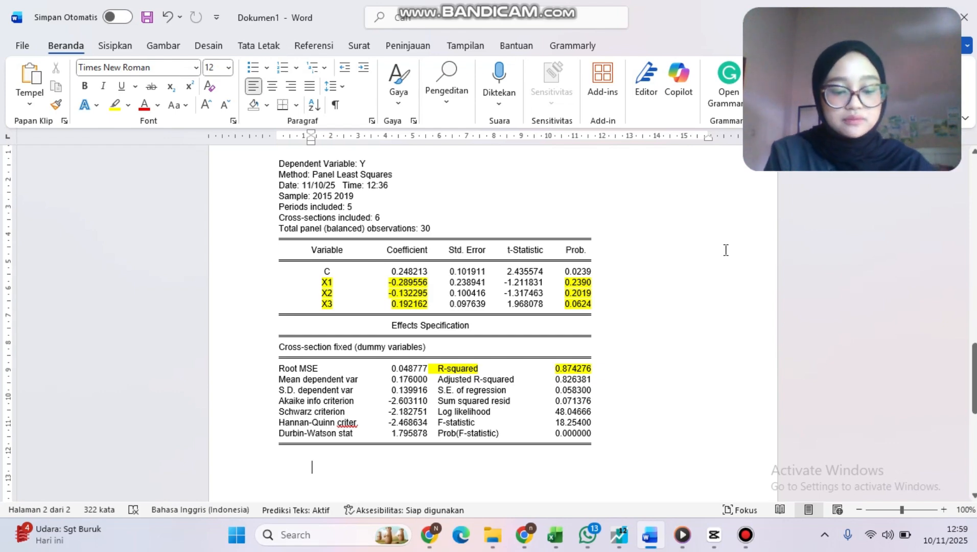
- Start the X1 interpretation below the FEM output table with "x1 : variabel x1 dengan kefisien -0,289556"
type("x1 ")
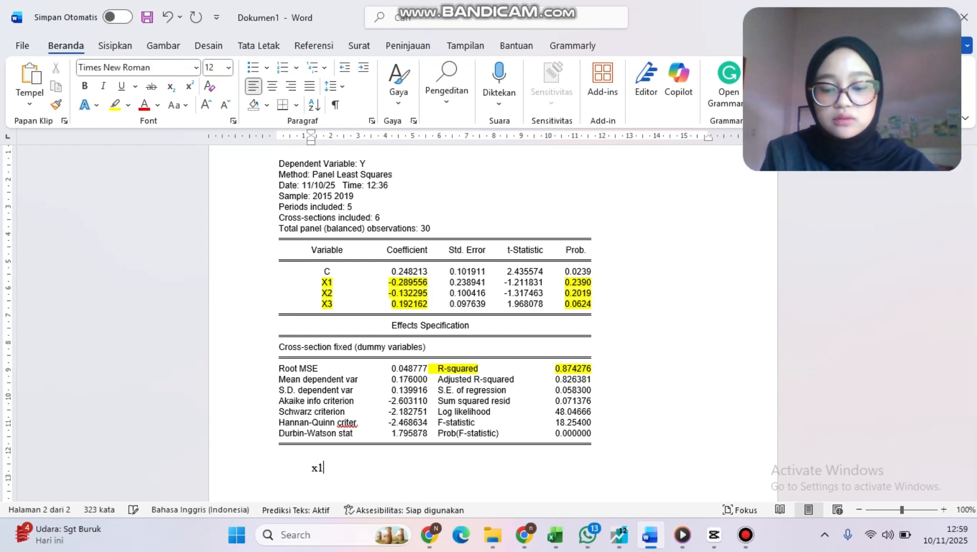
type(":")
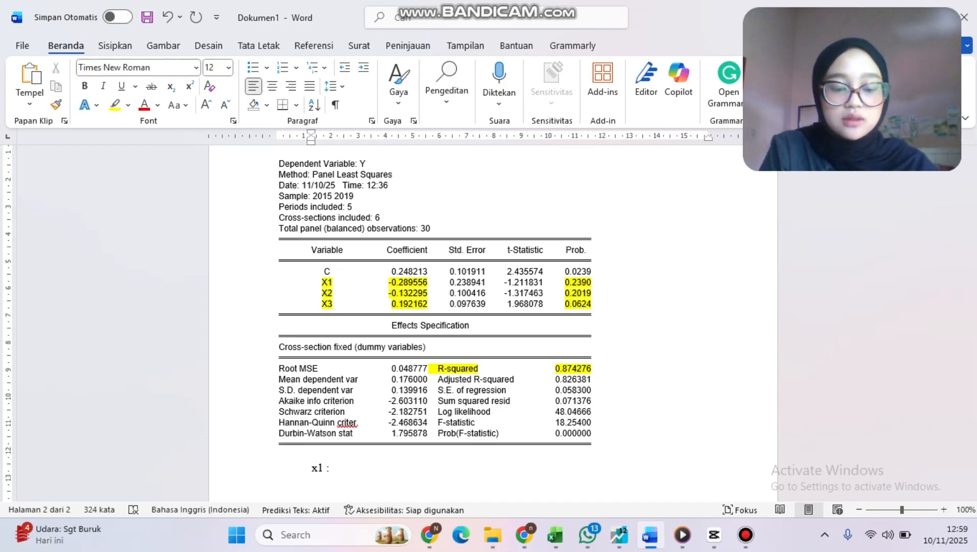
type(" variabel ")
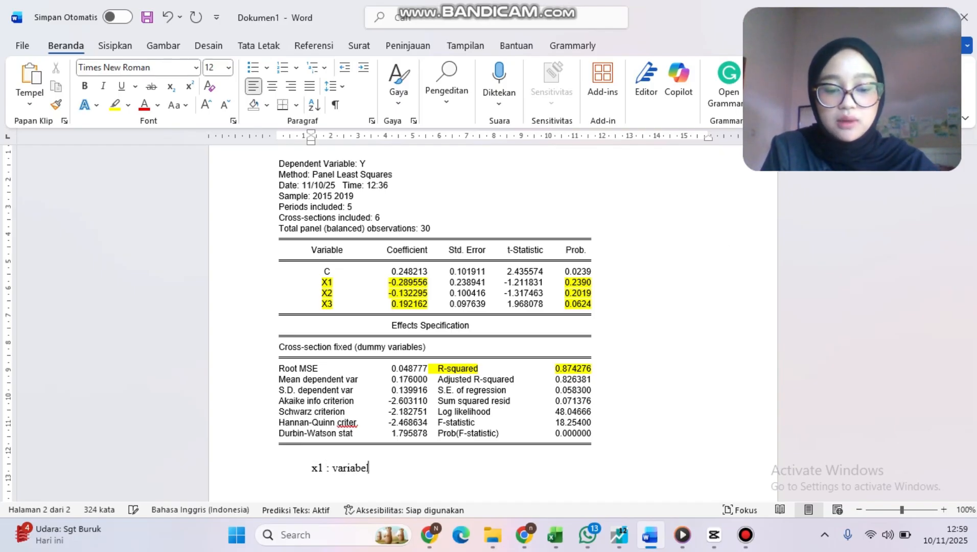
type("x")
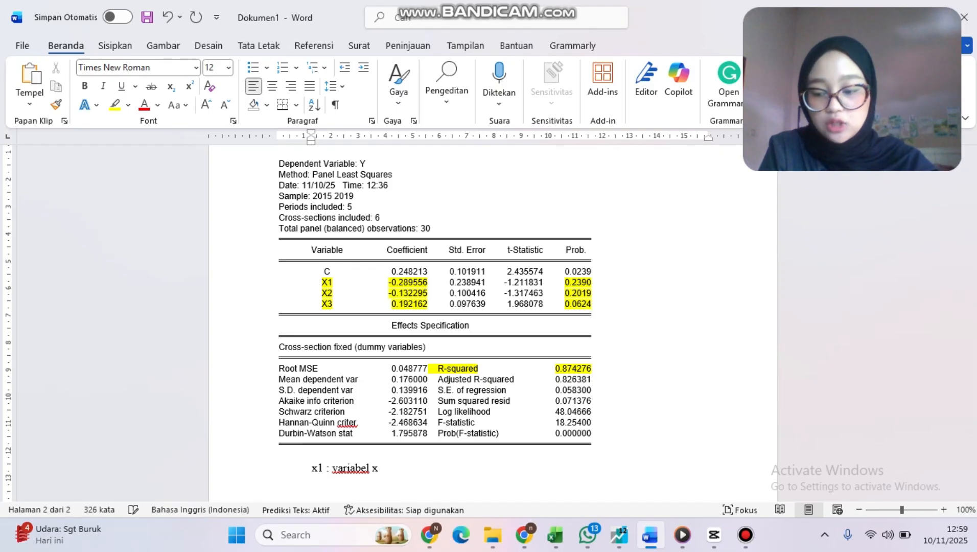
type("1 dengan ")
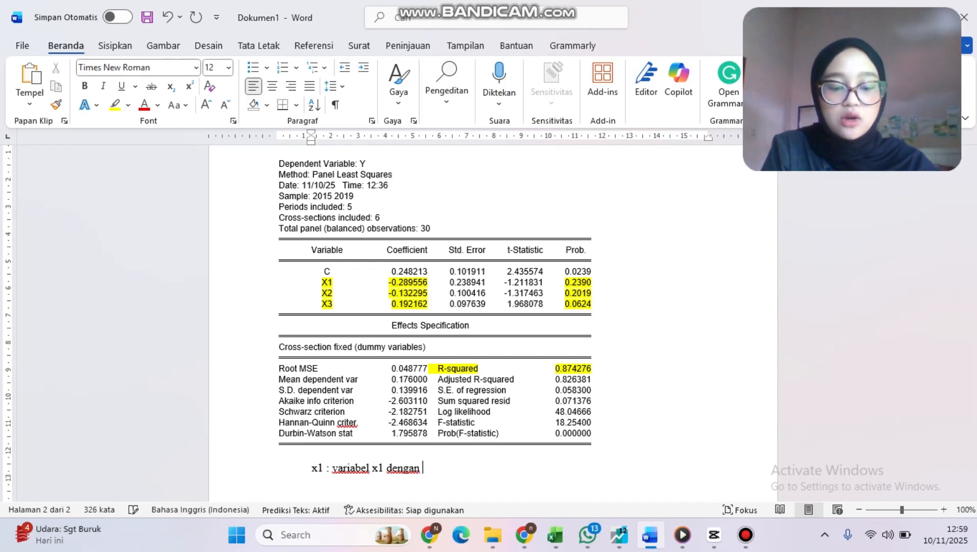
type("kefisien ")
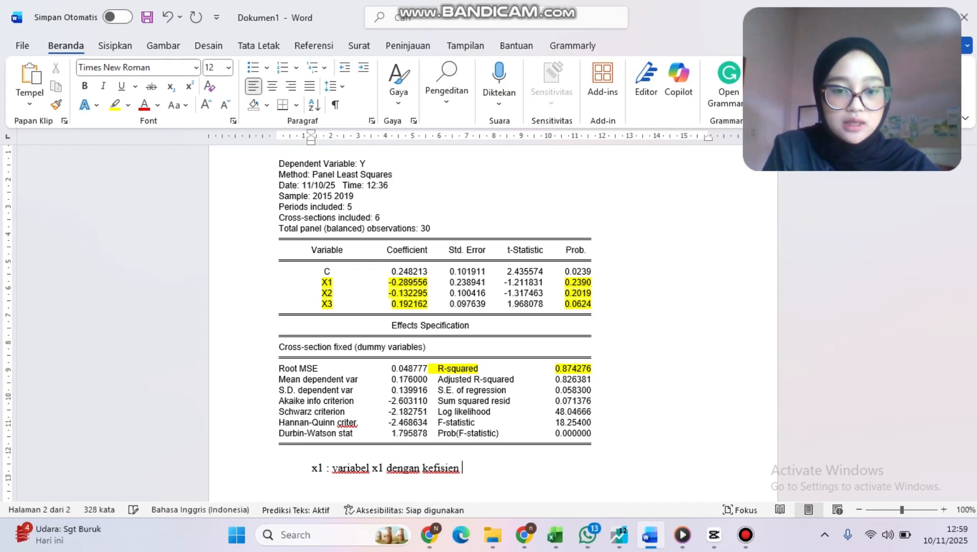
type("-0")
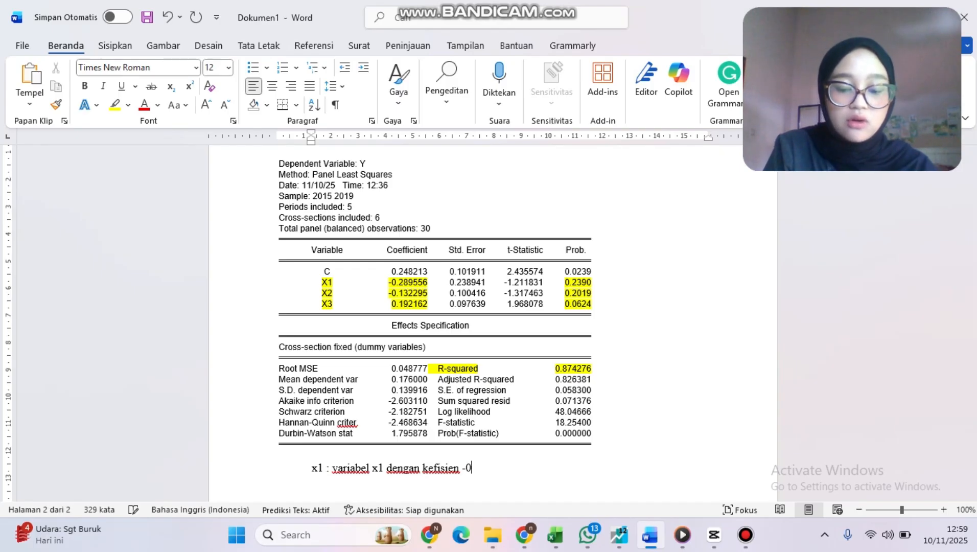
type(",28")
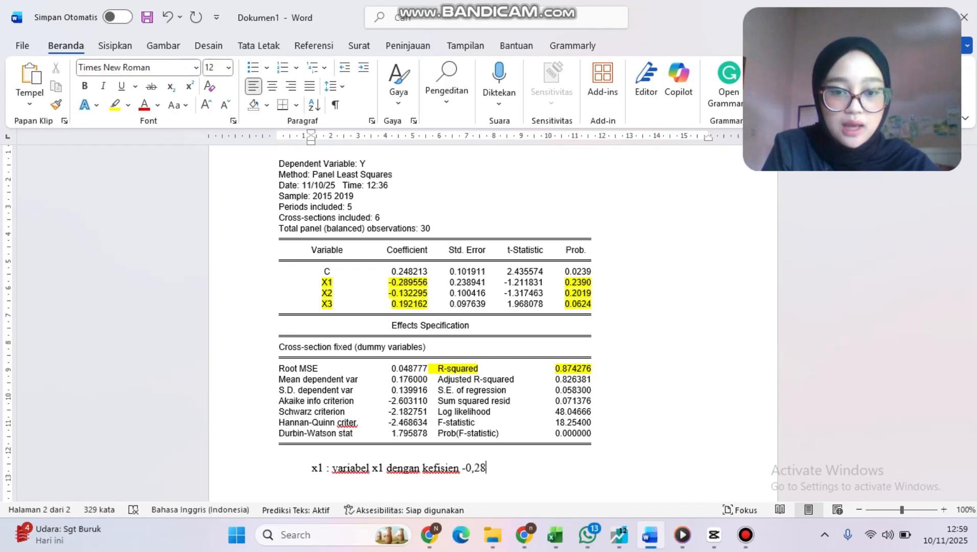
type("9556")
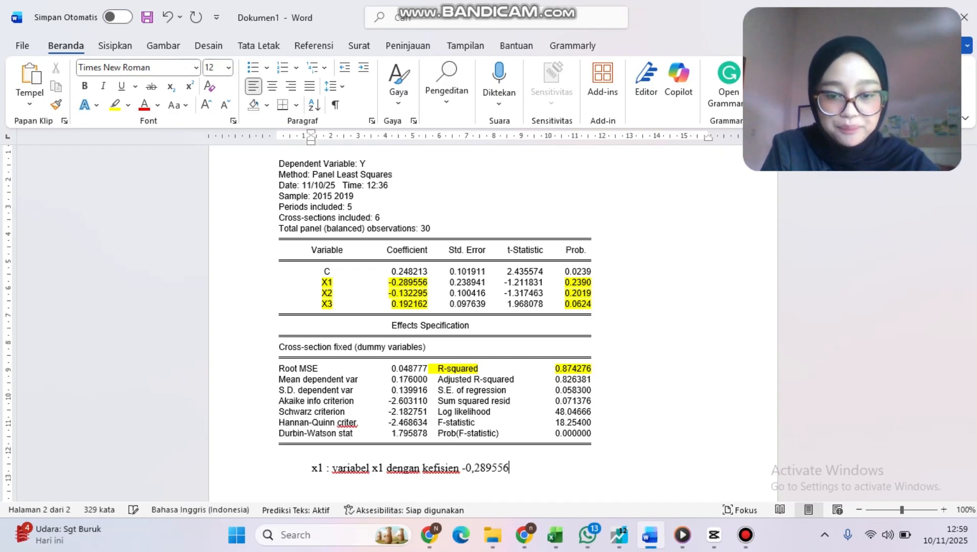
- Continue the X1 interpretation after "-0,289556" with "berpengaruh negative dengan nilai probabilitasnya"
type(" berpenga")
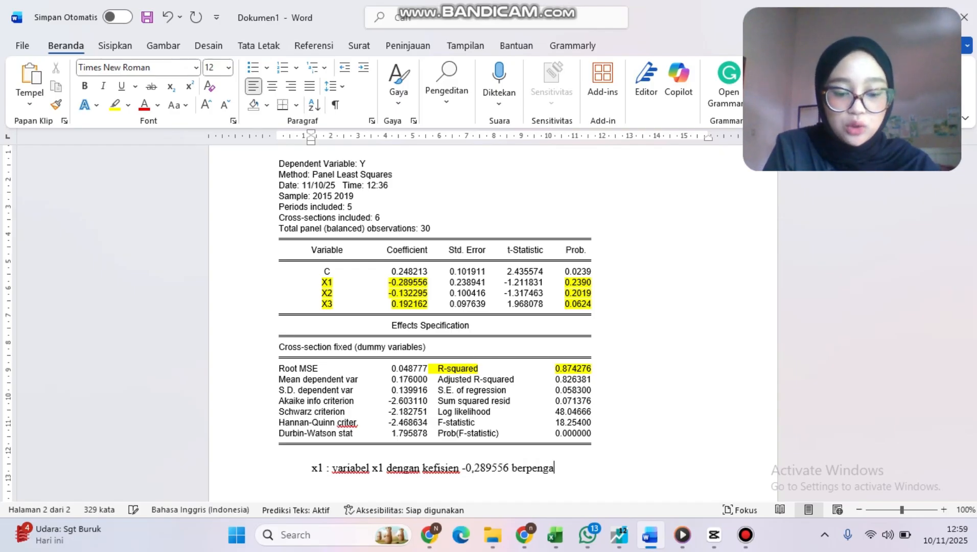
type("ruh negatif")
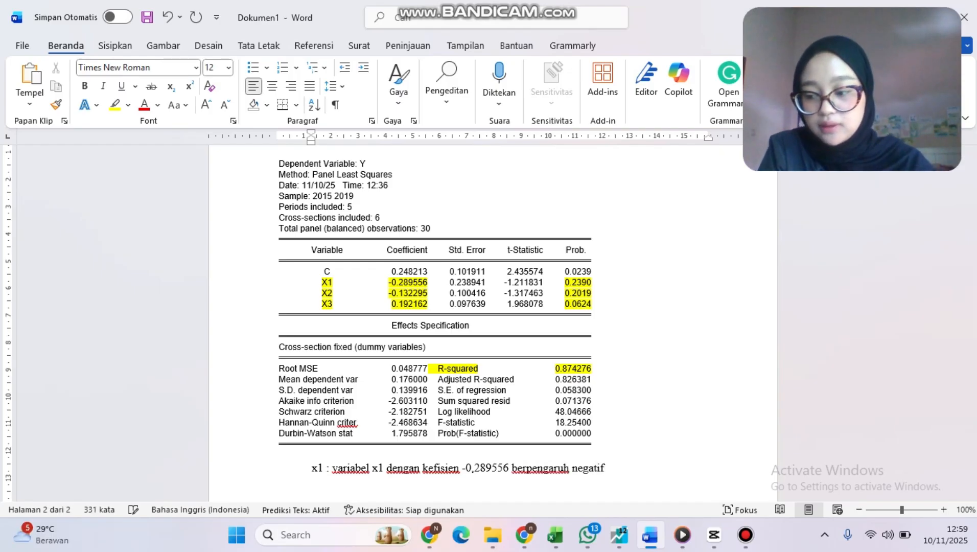
key("BackSpace")
type("ve d")
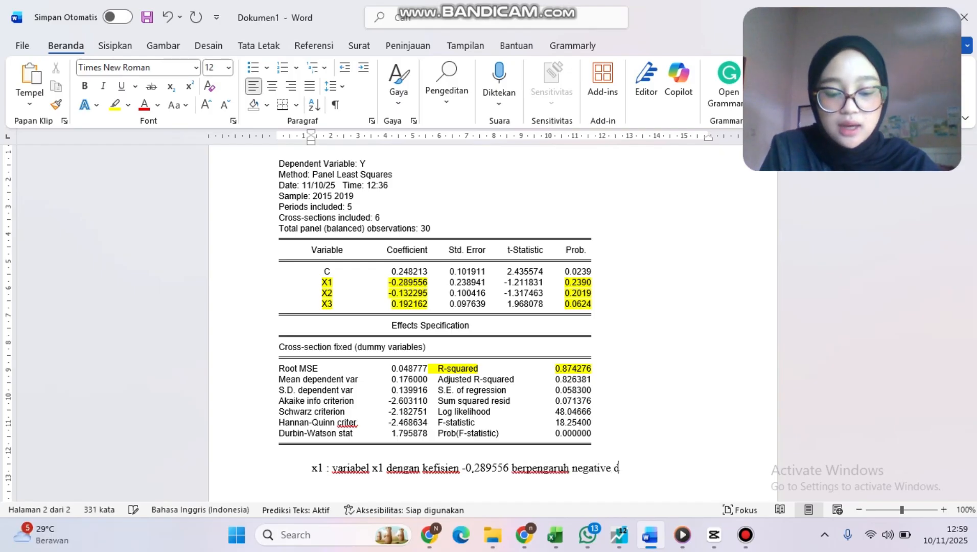
type("engan ni")
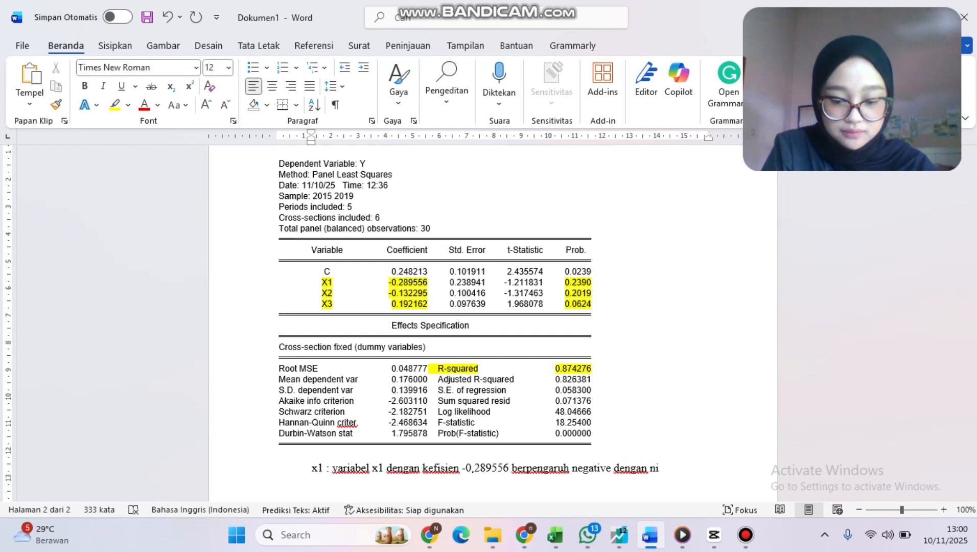
type("lai probabi")
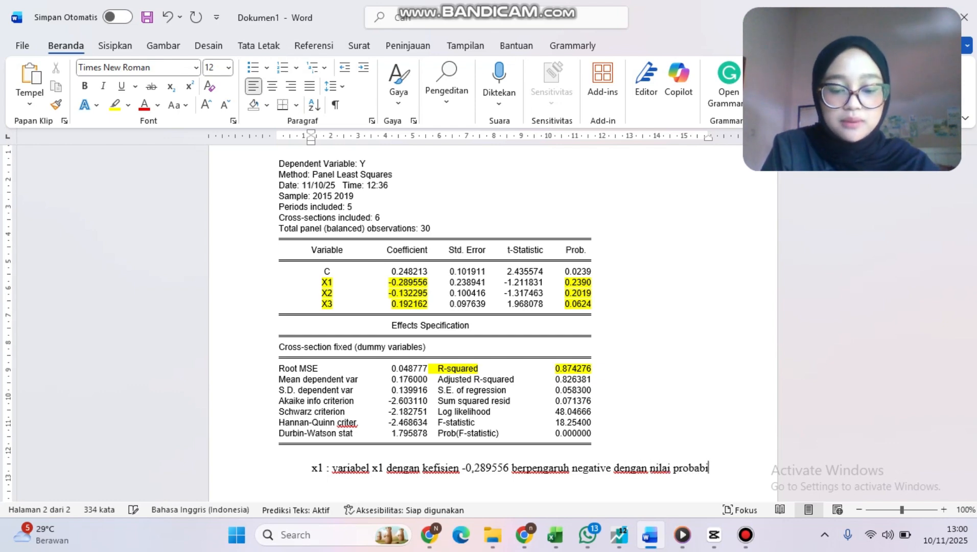
type("litasnya ")
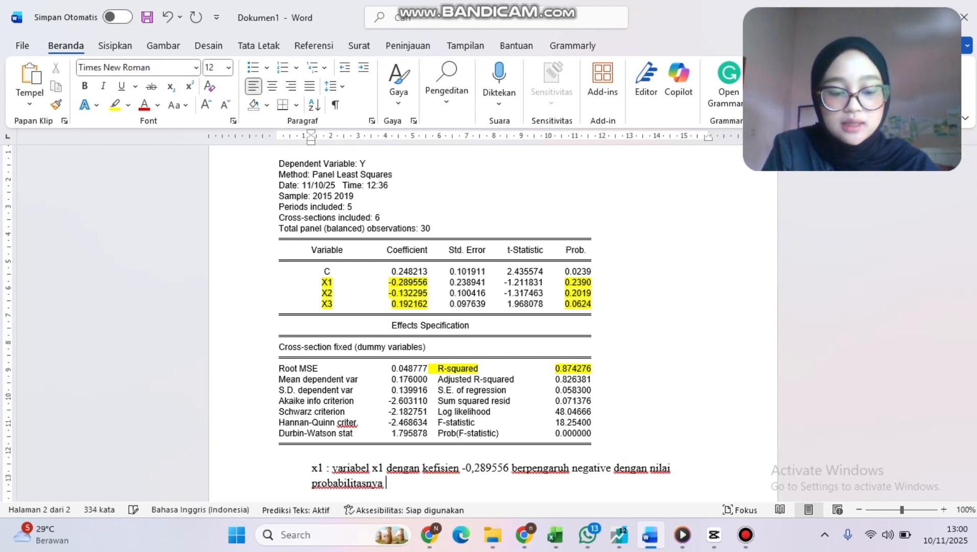
- Add the X1 probability value after "probabilitasnya" as "sebesar 0,2390"
type("sebesar ")
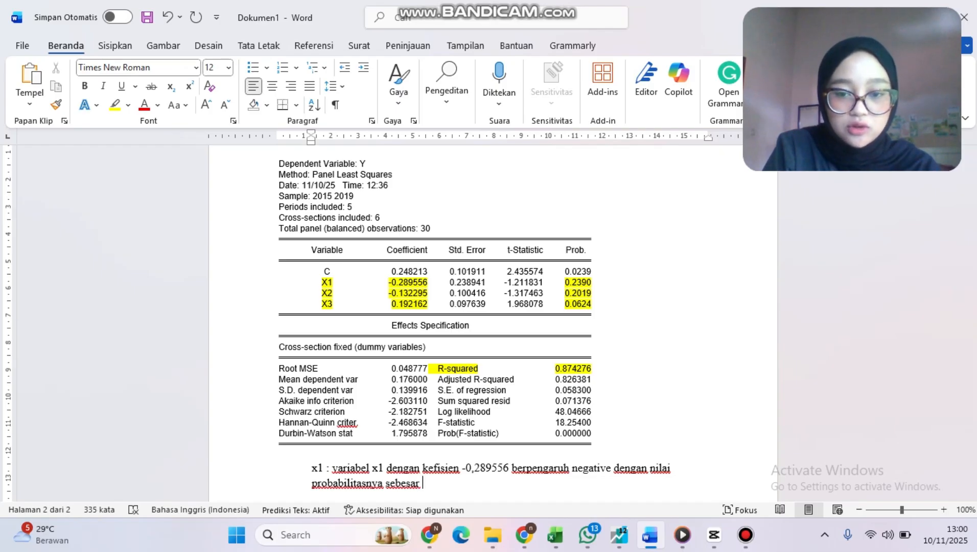
type("0,")
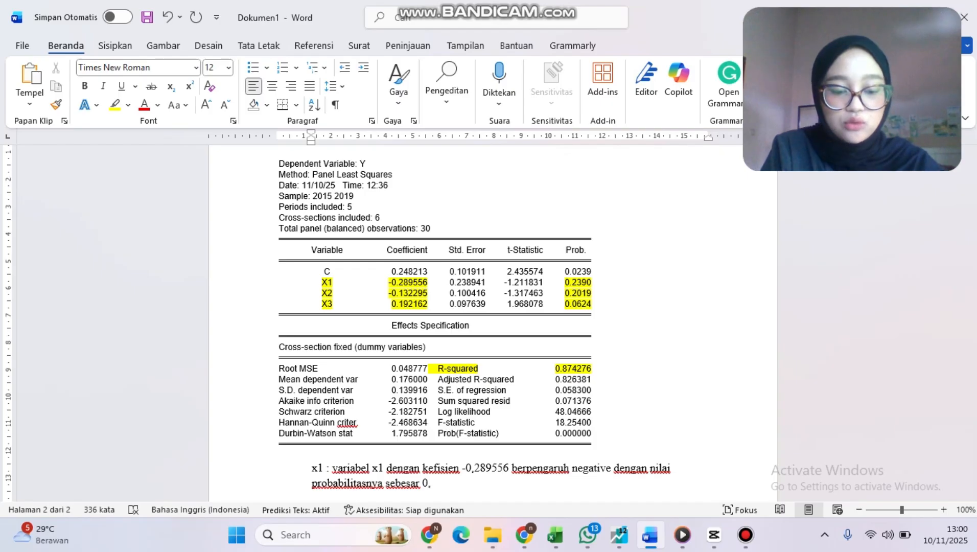
type("239")
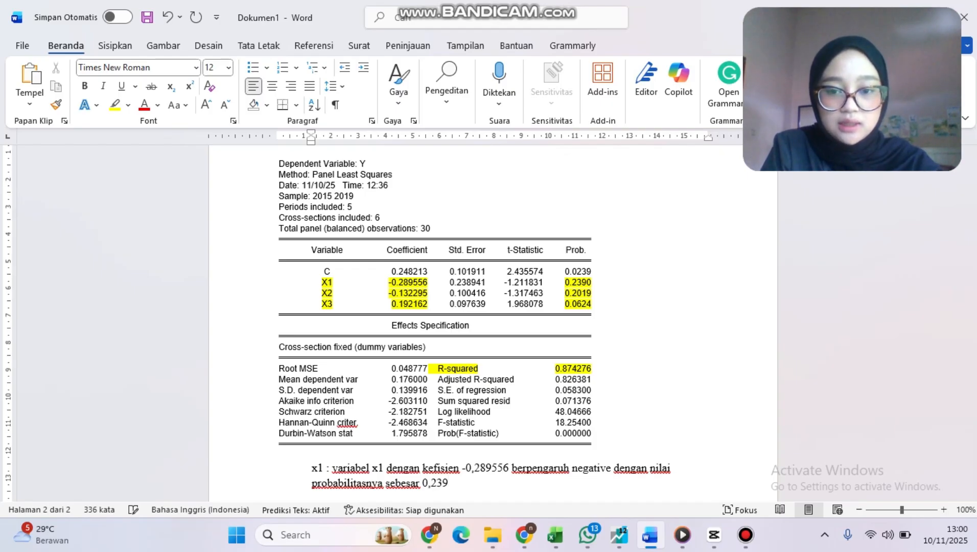
type("0")
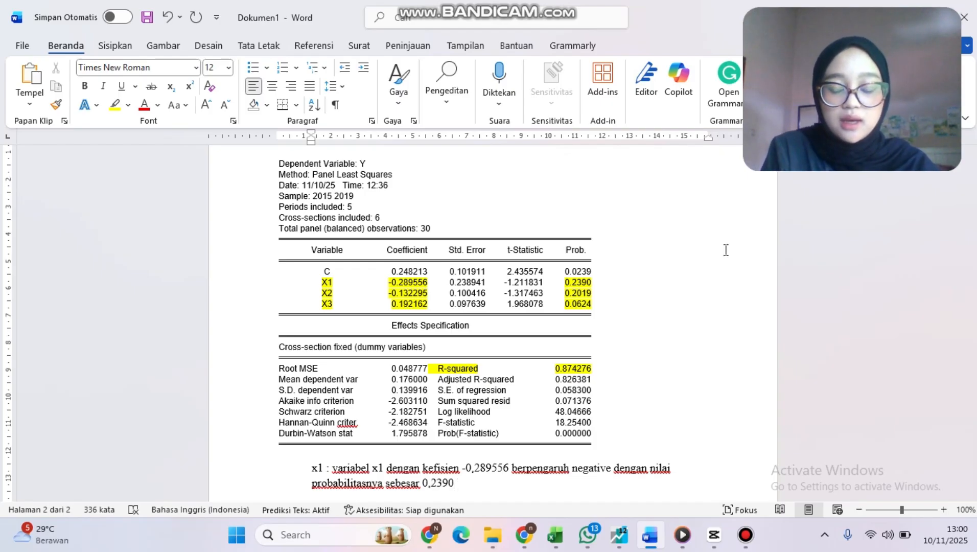
- Complete the X1 interpretation after "0,2390" with "> 0,05 yang menunjukan bahwa variabel ini tidak berpengaruh signifikan terhadap y"
type(" > 0")
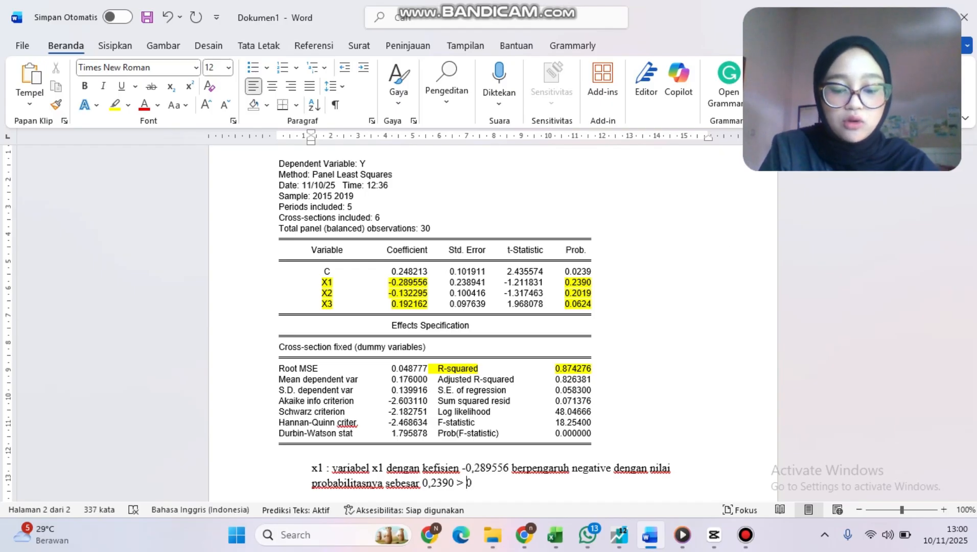
type(",05")
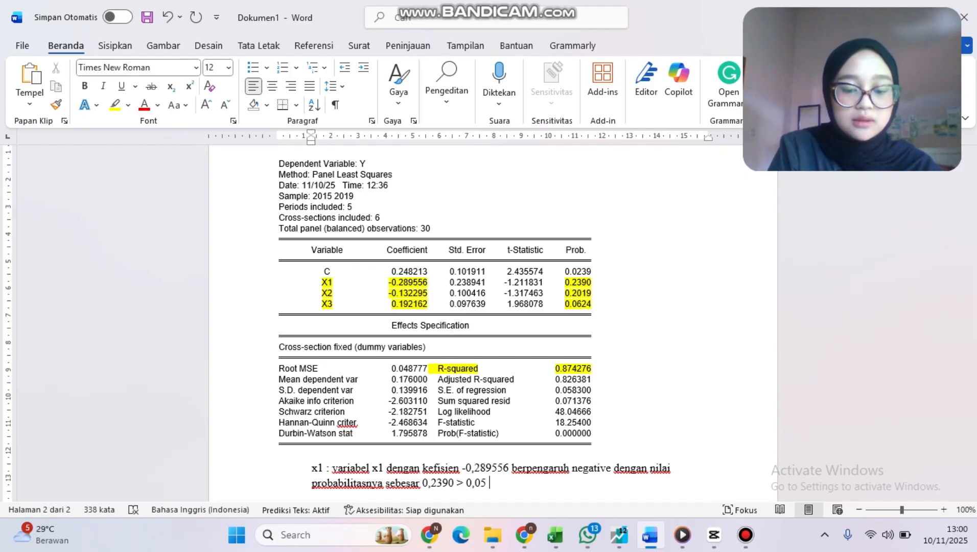
type(" yang menun")
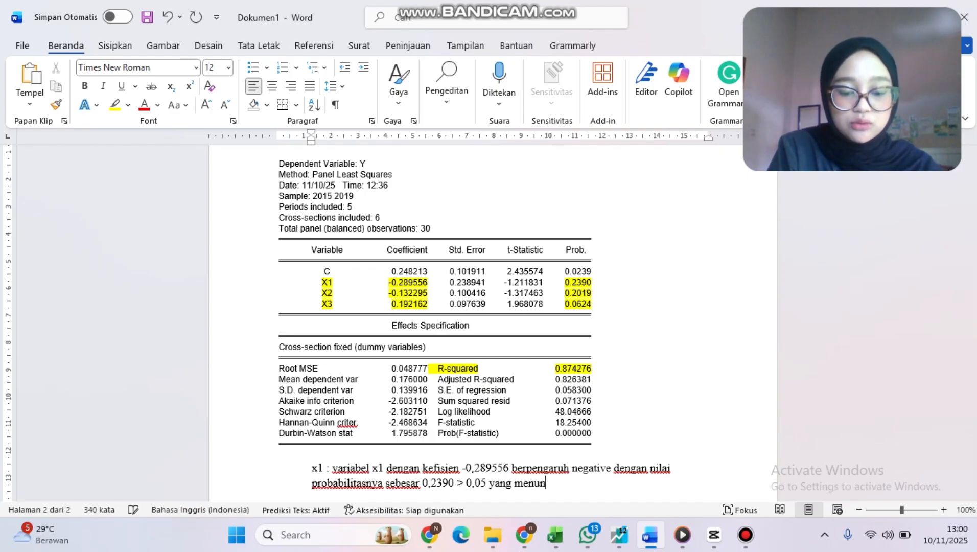
type("jukan bah")
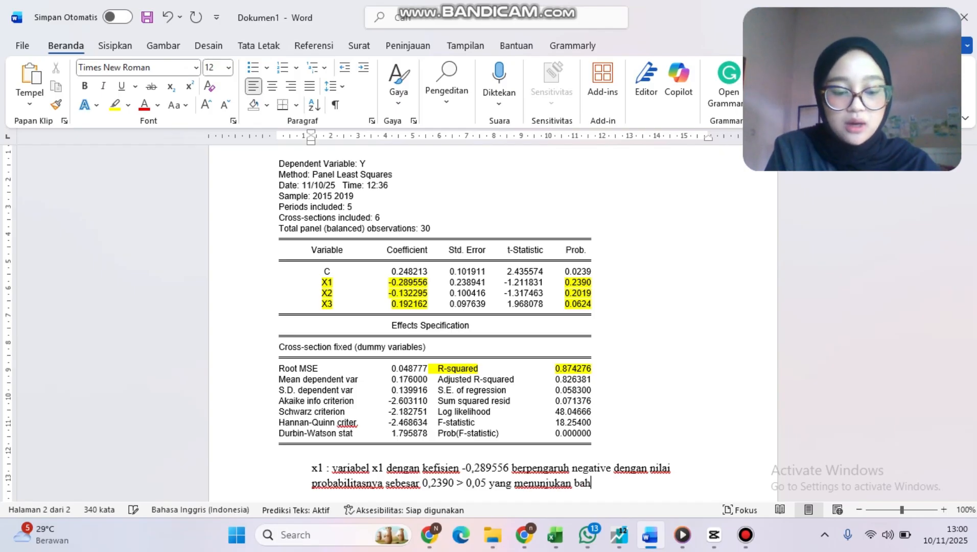
type("wa variabel")
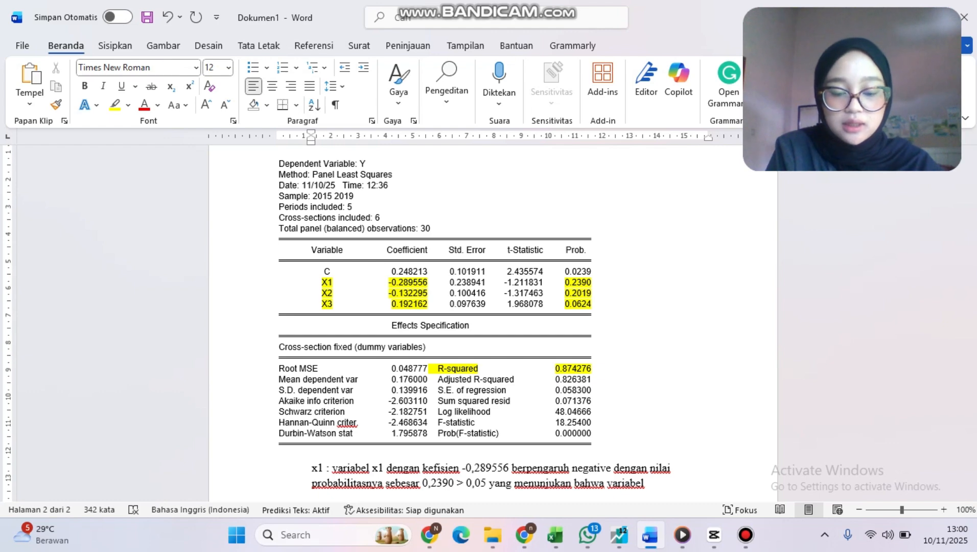
type(" ini ti")
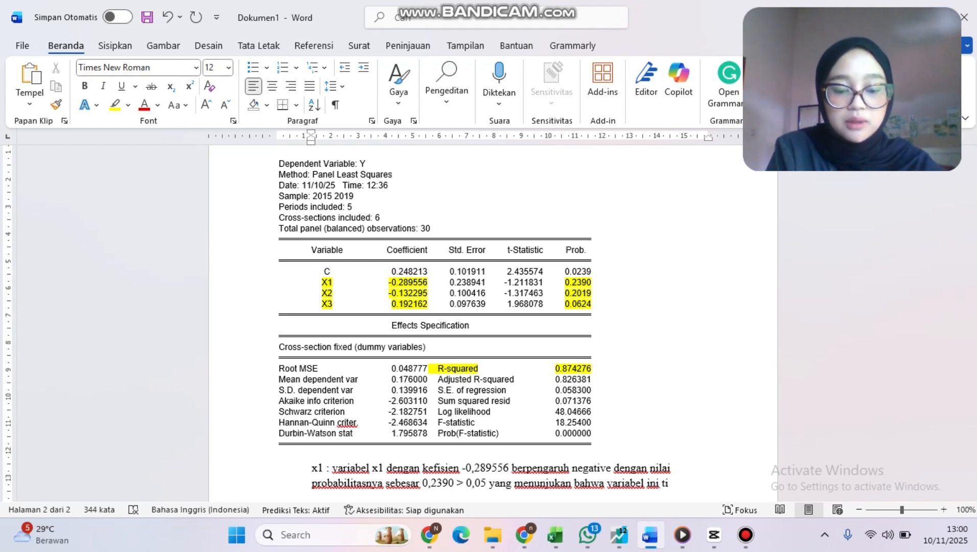
type("da")
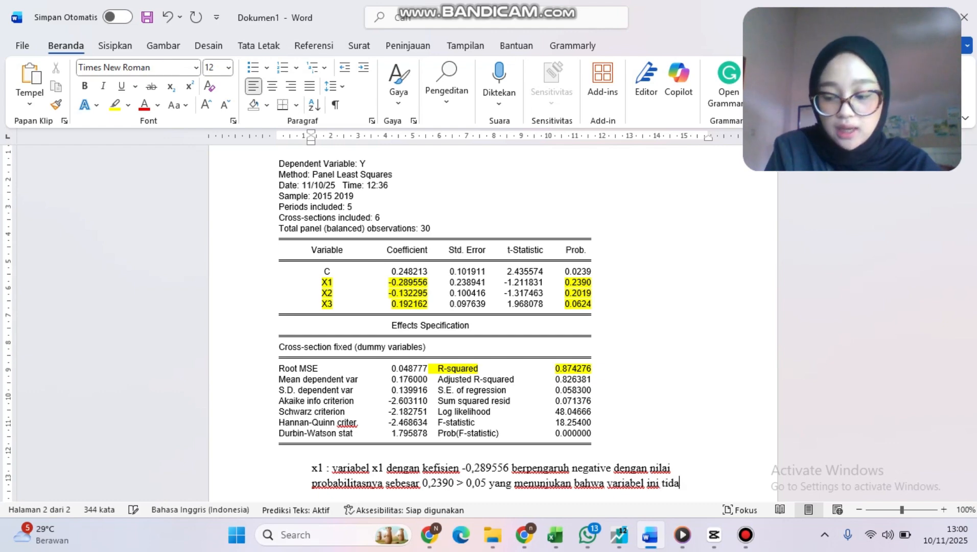
type("k be")
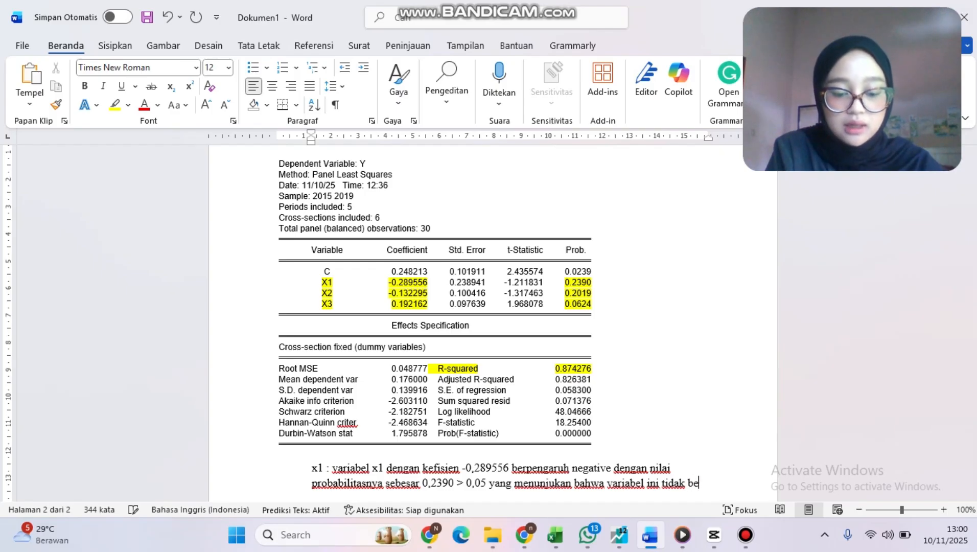
type("rpengaru")
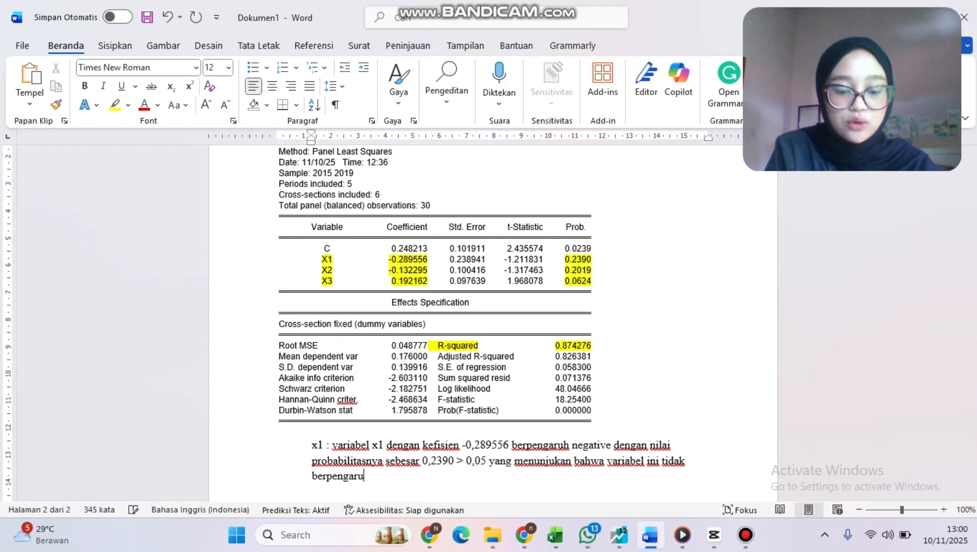
type("h signifikan t")
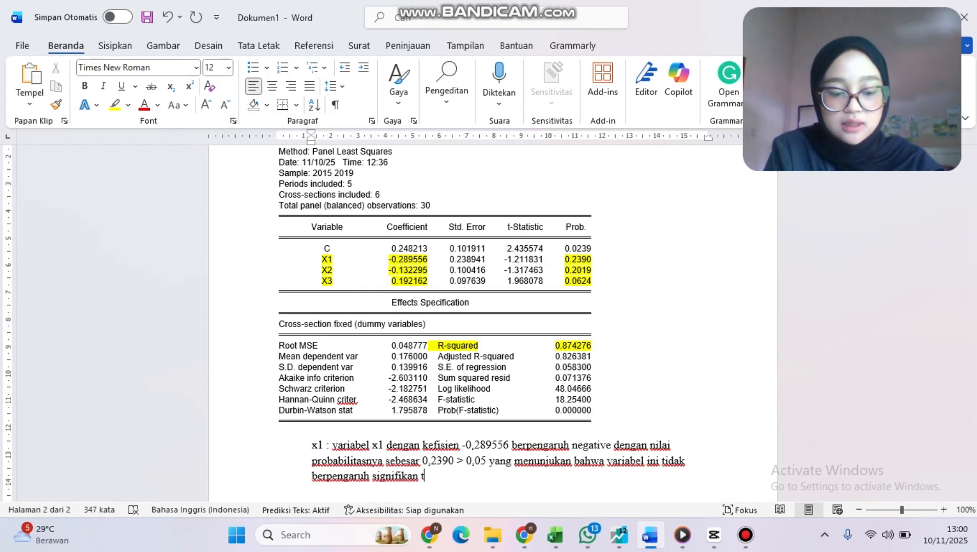
type("erhadap y")
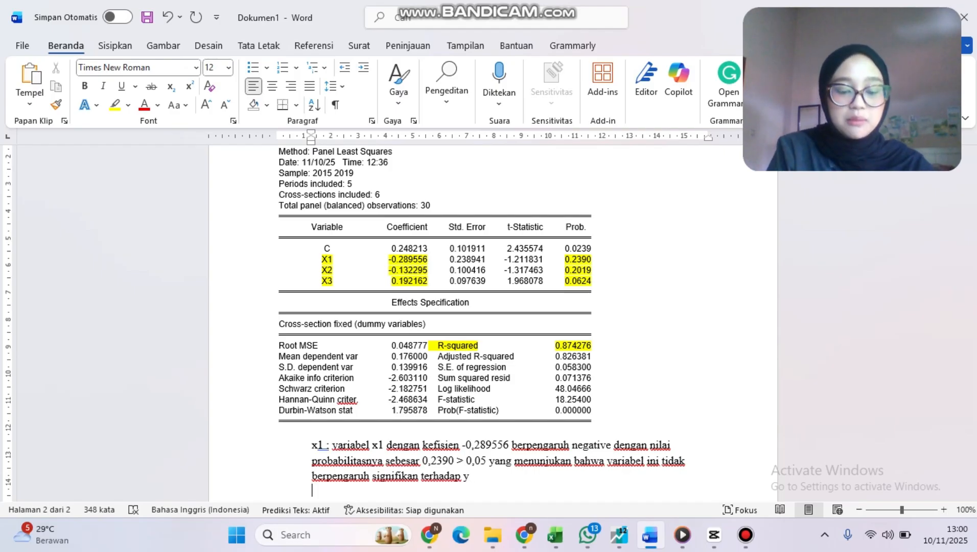
- Start the X2 interpretation on a new line below X1 with "x2 : variabel x2 dengan koefisien sebesar – 0,132295"
type("x2 :")
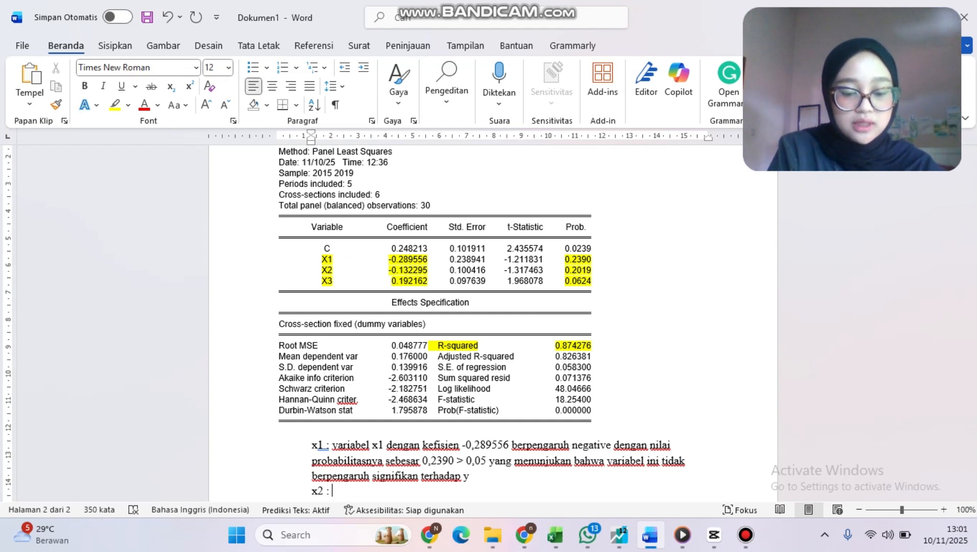
type("varia")
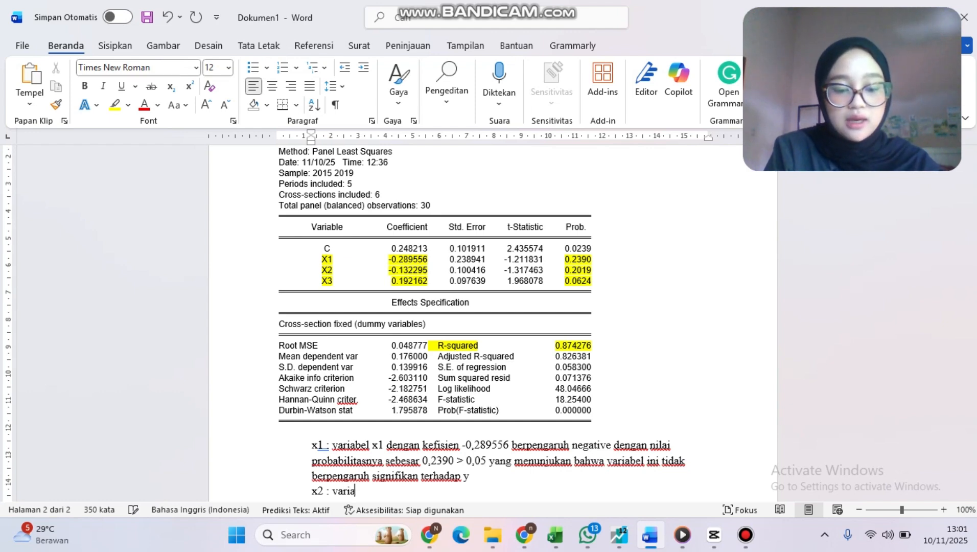
type("bel x2")
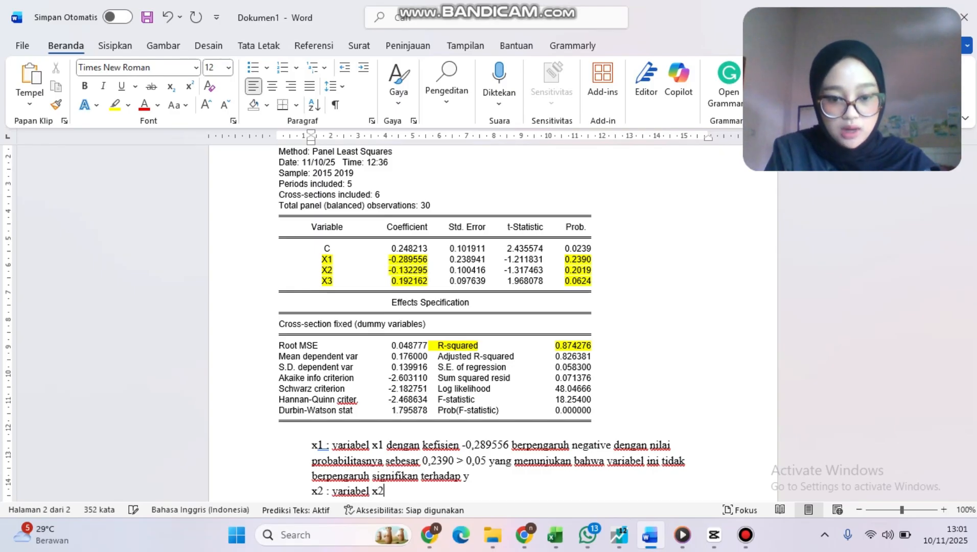
type(" de")
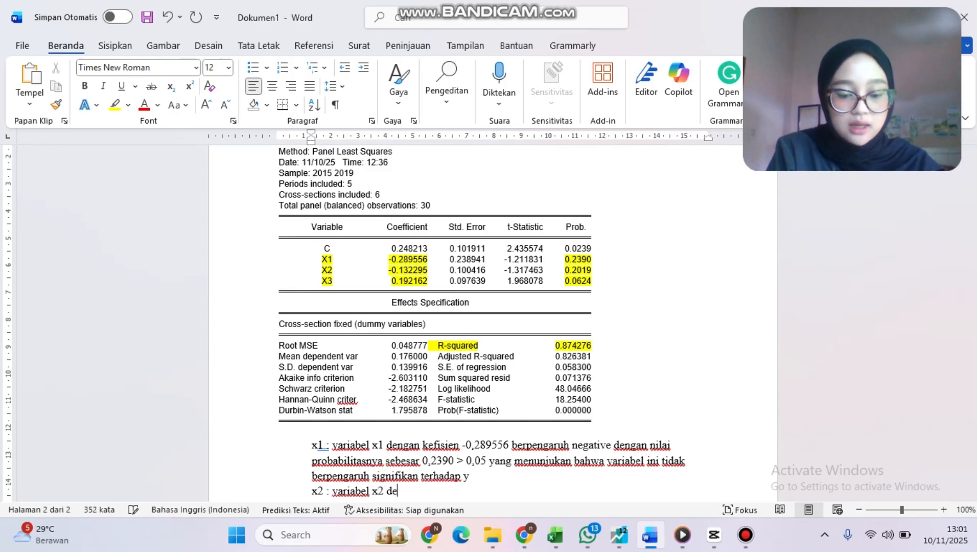
type("ngan koefisien ")
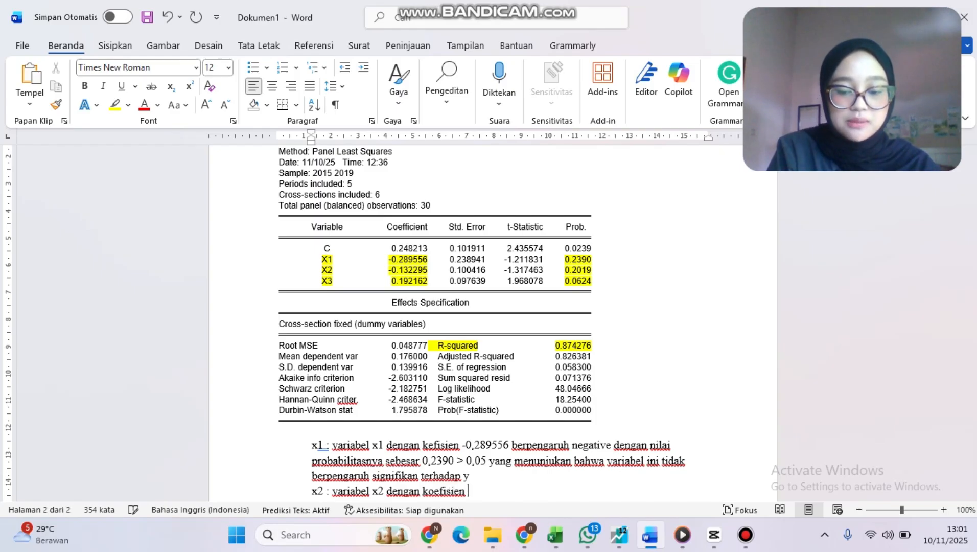
type("seb")
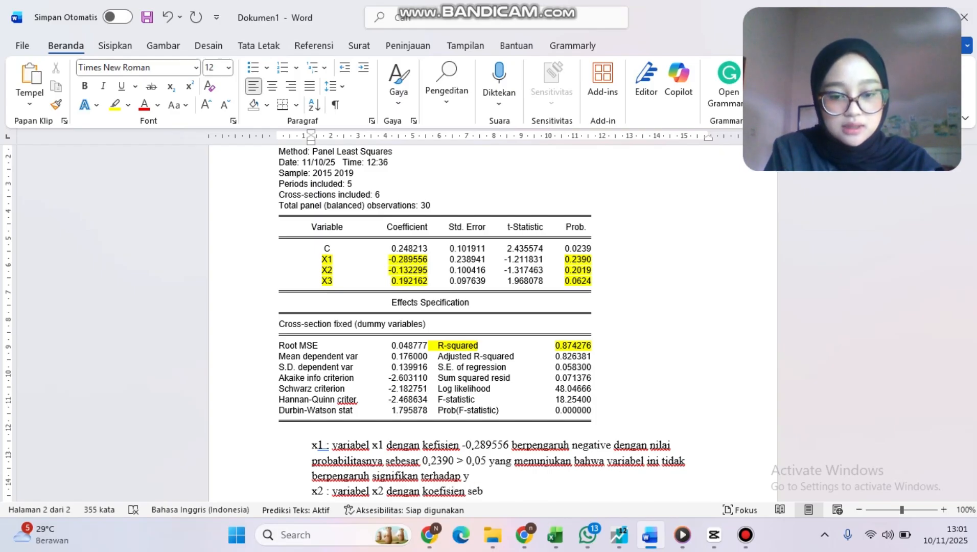
type("esar - ")
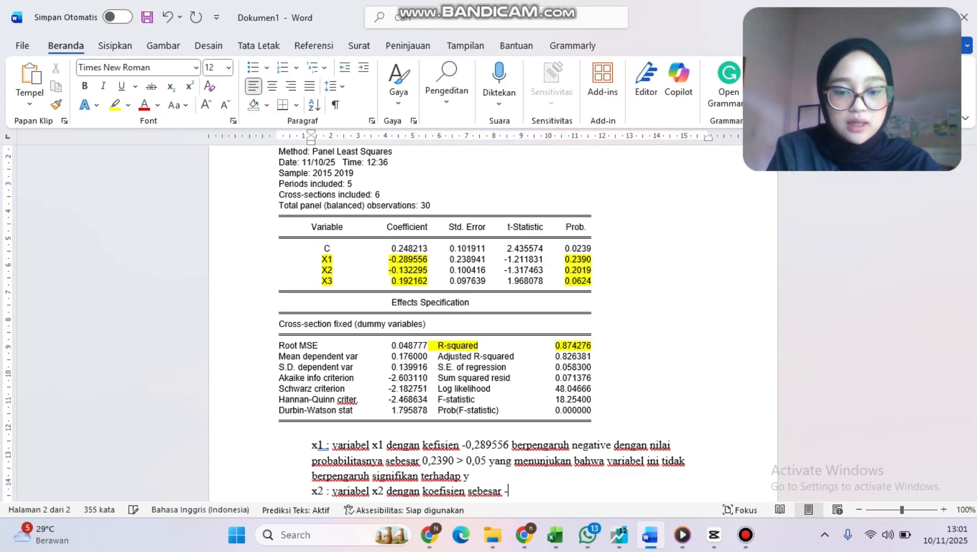
type("0")
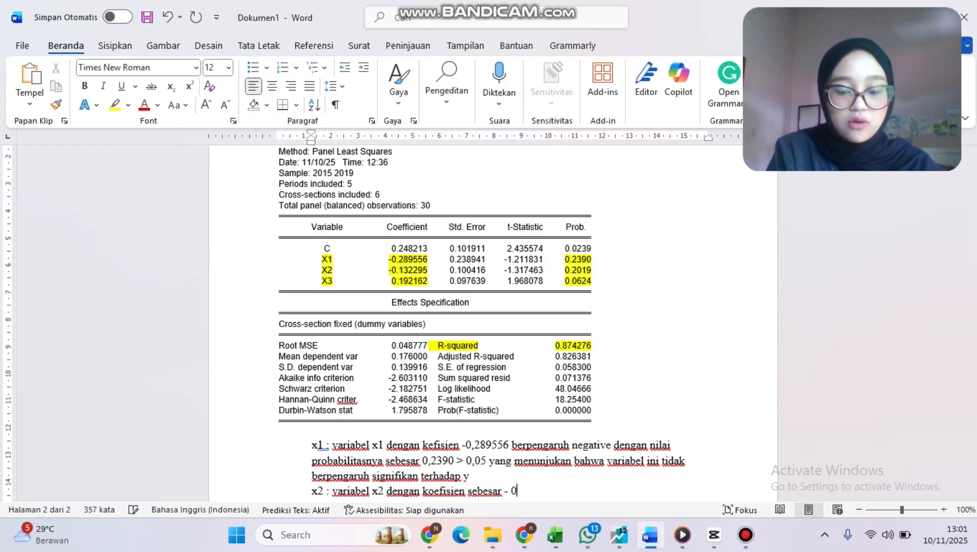
type(",1")
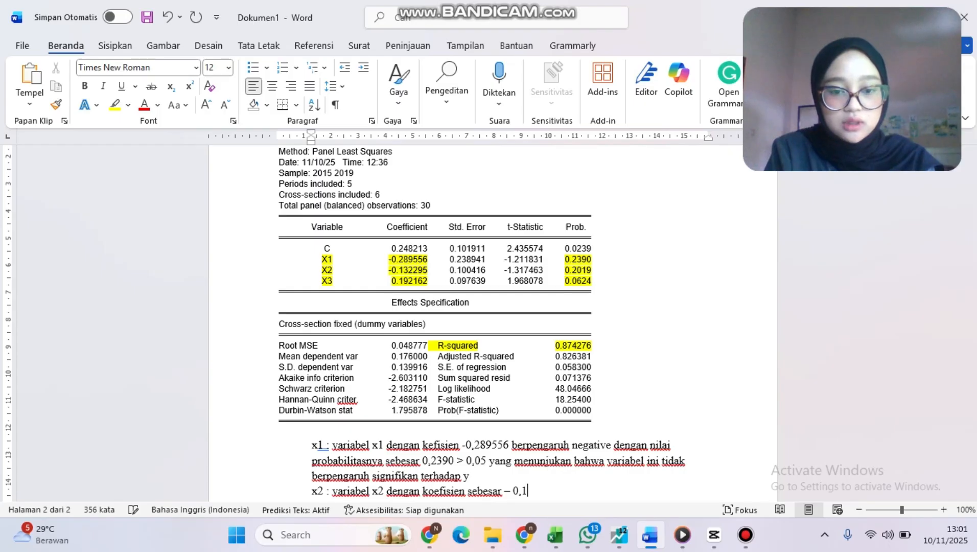
type("322")
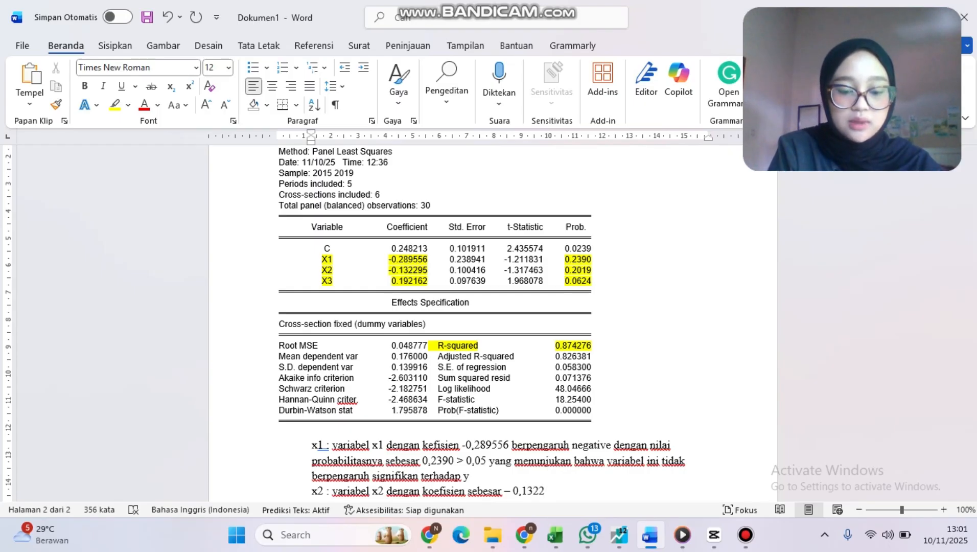
type("95")
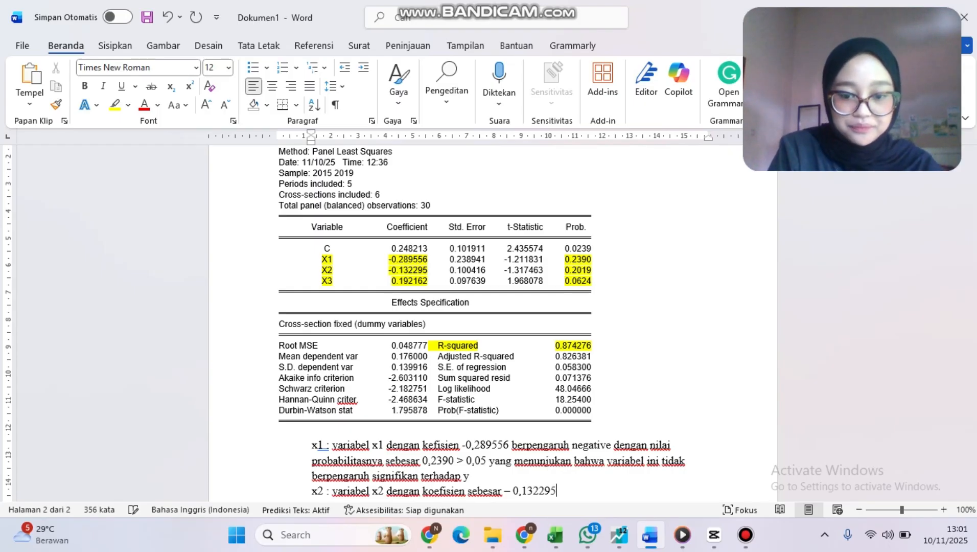
- Continue the X2 interpretation after the coefficient with "berpengaruh negative dengan nilai probabilitasnya sebesar"
type(" ber")
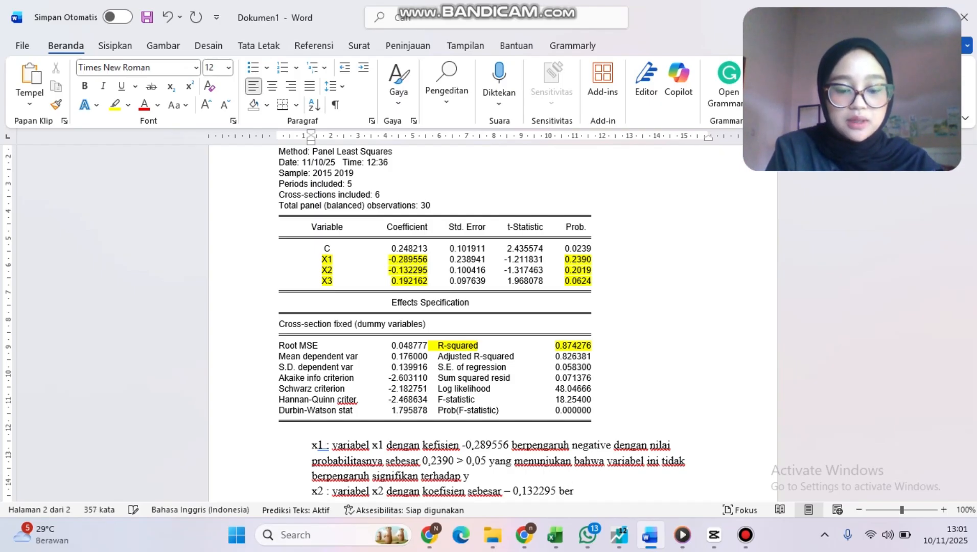
type("pengaruh neg")
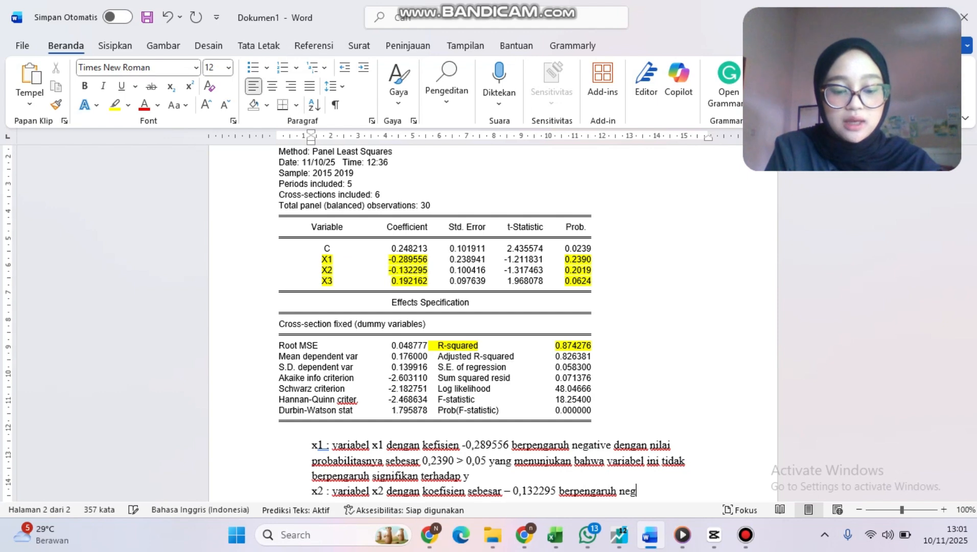
type("atif")
key("BackSpace")
type("ve")
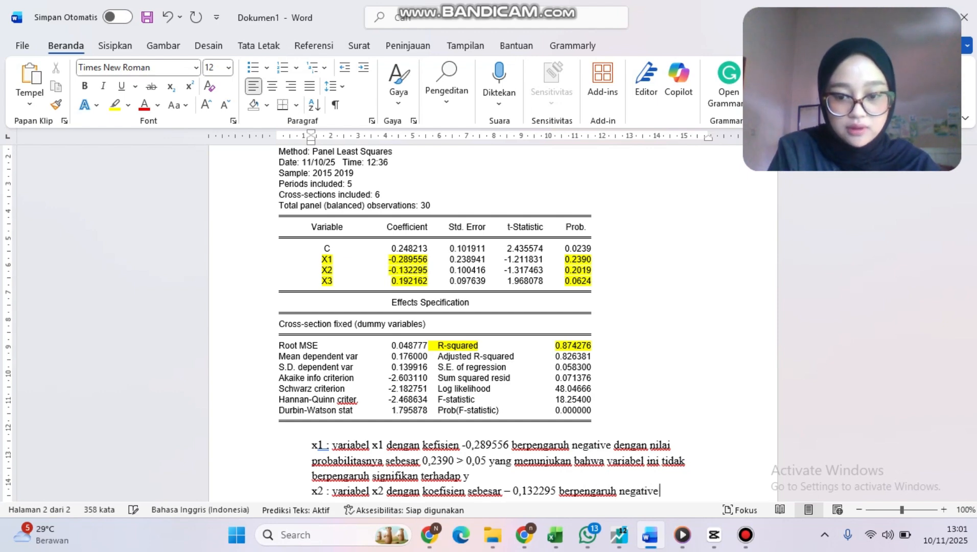
type(" d")
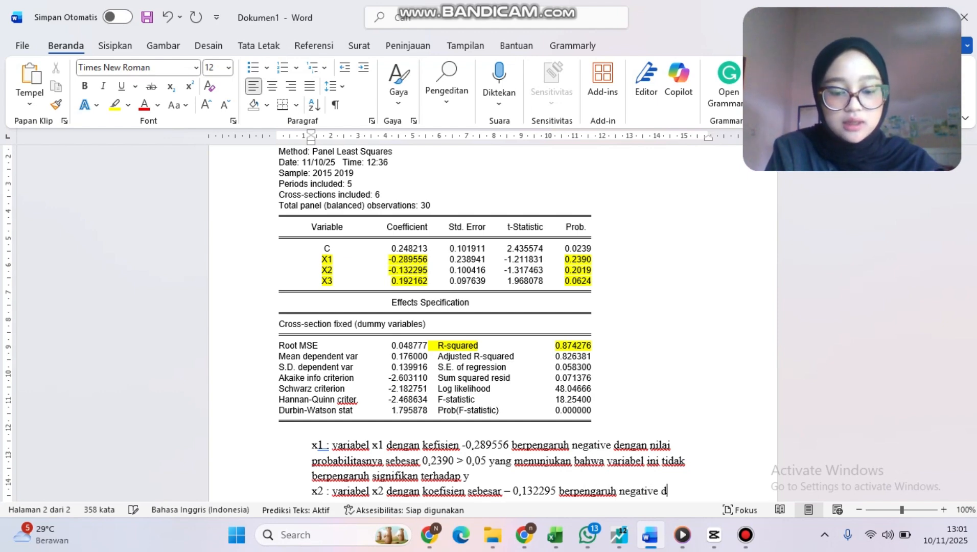
type("engan nilai ")
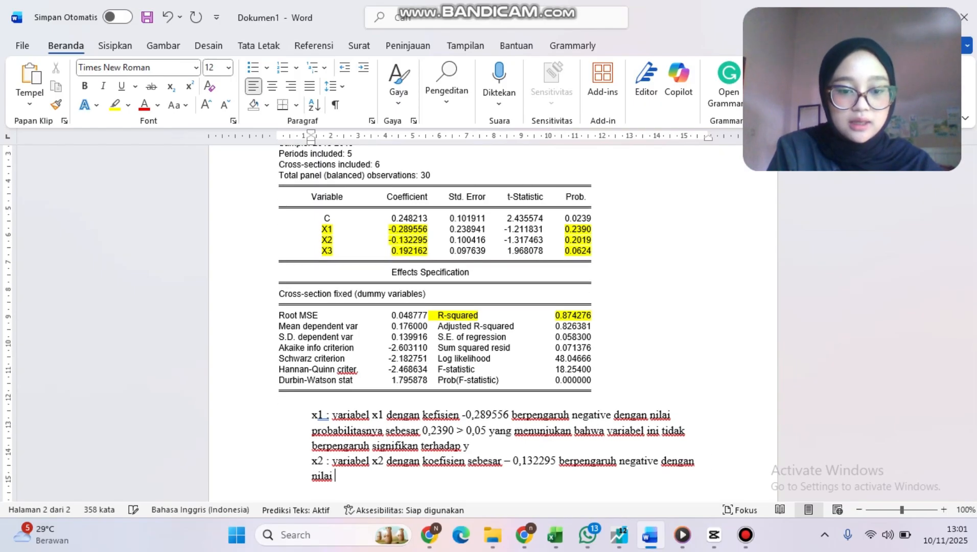
type("probabil")
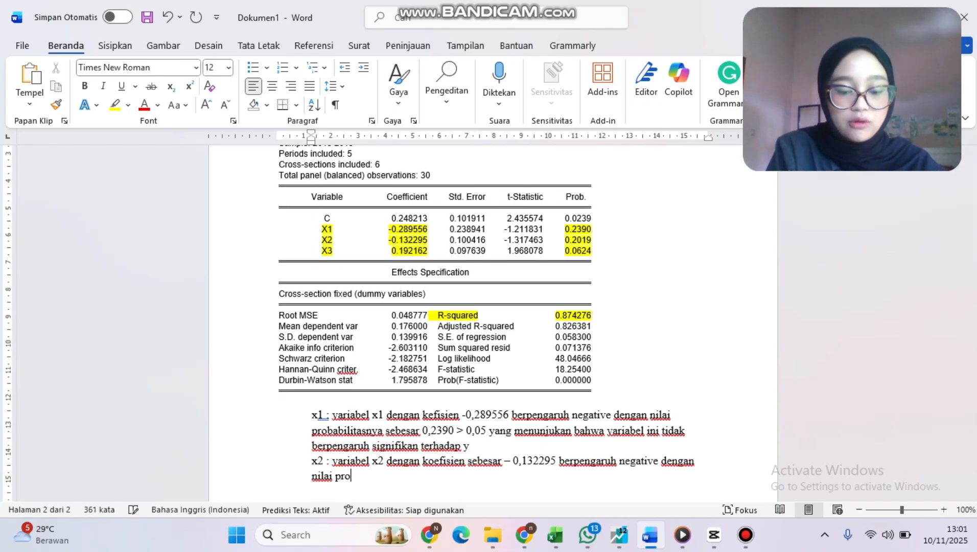
type("sny")
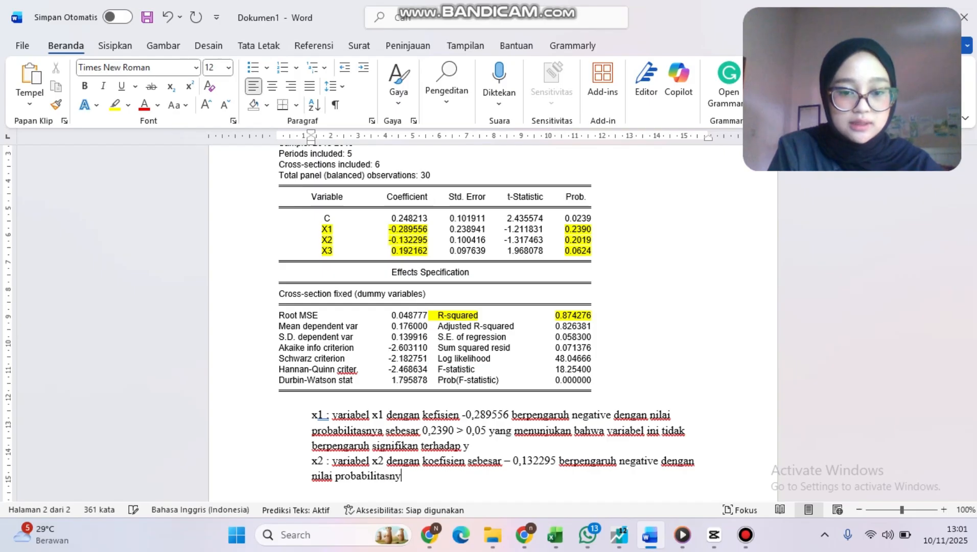
type("a sebesar ")
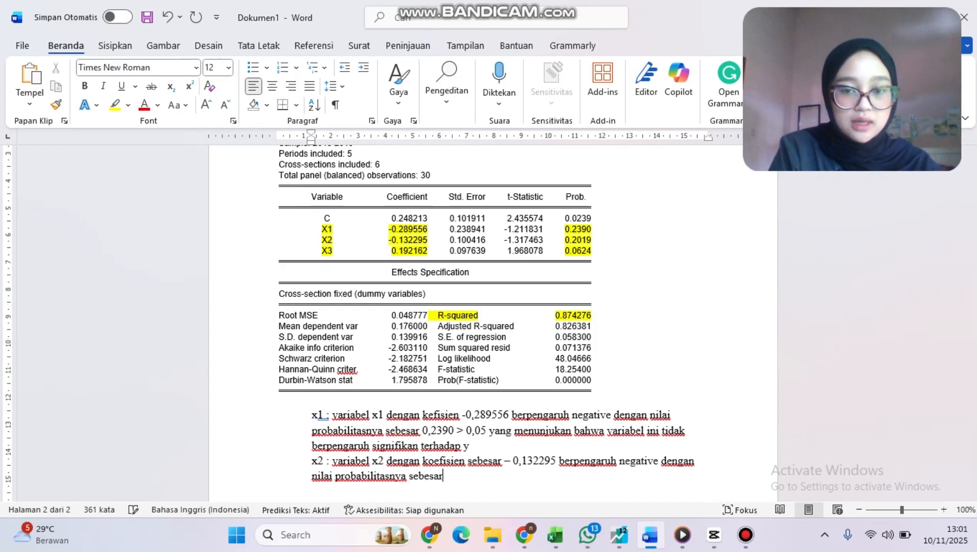
- Add the X2 probability comparison "0,2019 > 0,05" after "probabilitasnya sebesar"
type("0,")
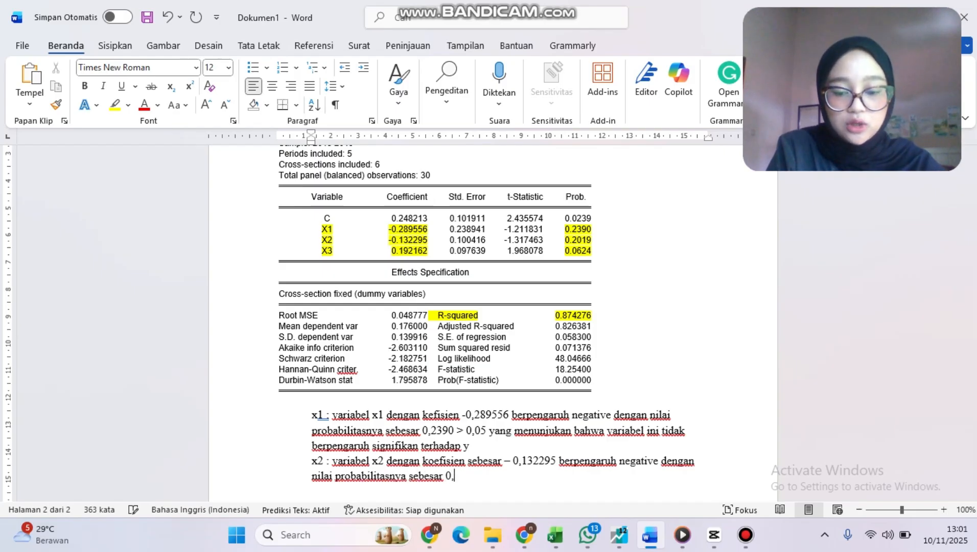
type("2019")
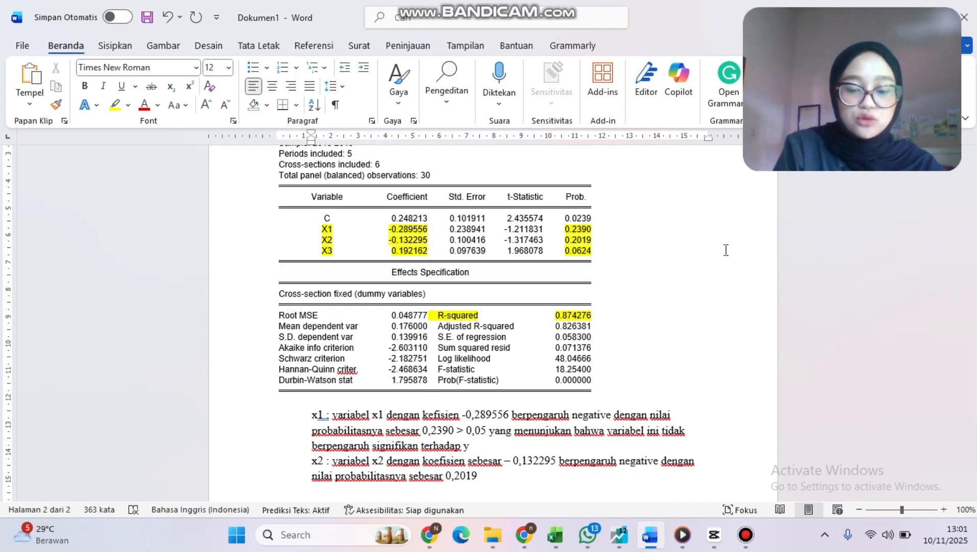
type(" >")
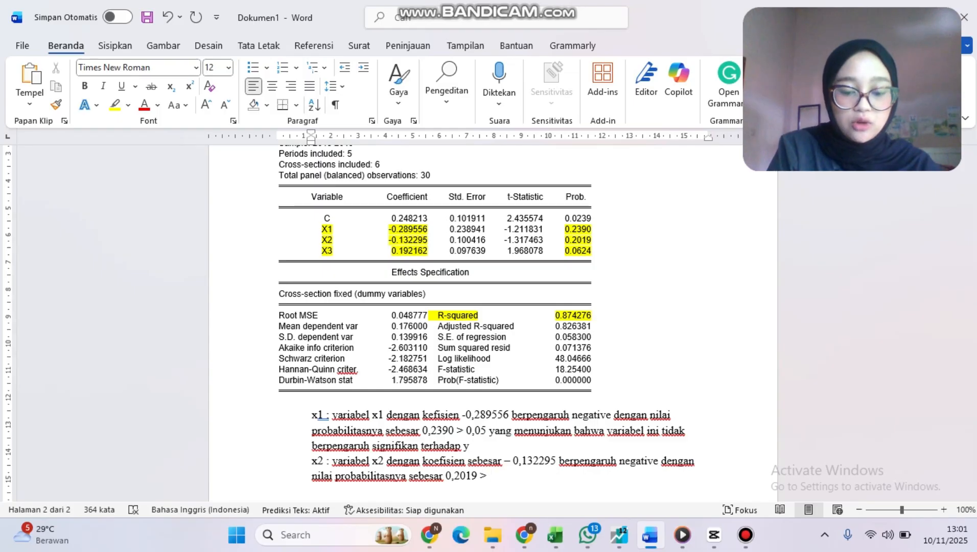
type(" 0,0")
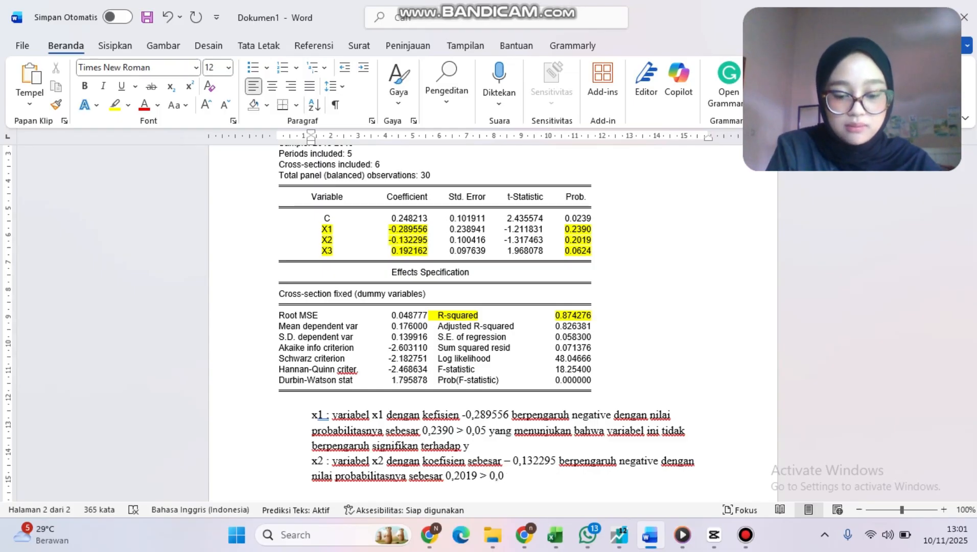
type("5")
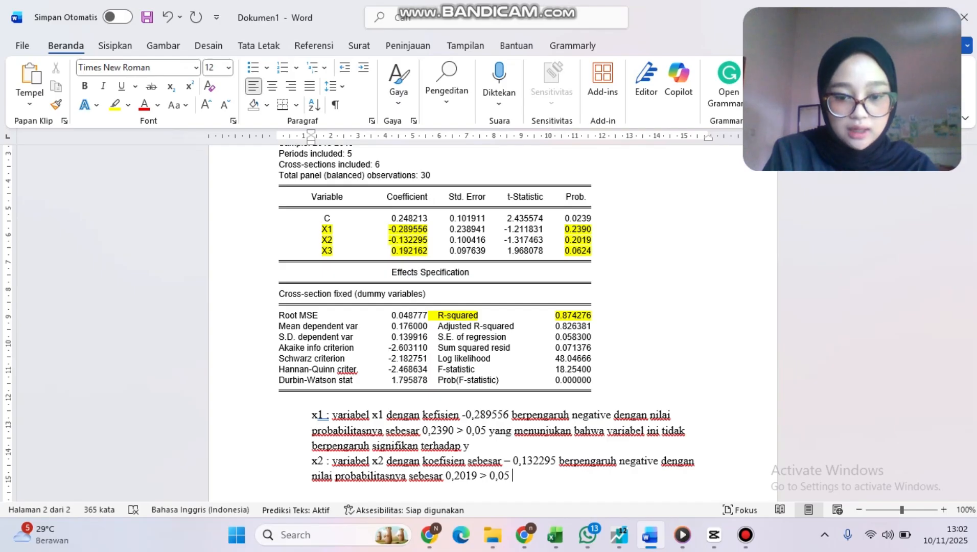
- Complete the x2 interpretation with "yang menujukan bahwa variabel ini tidak berpengaruh signifikan terhadap y"
type("yang me")
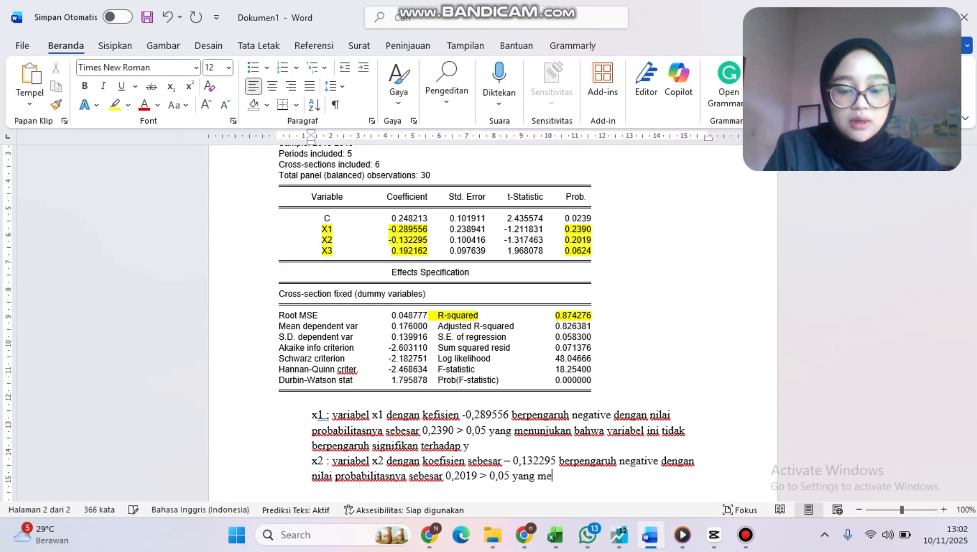
type("nujukan b")
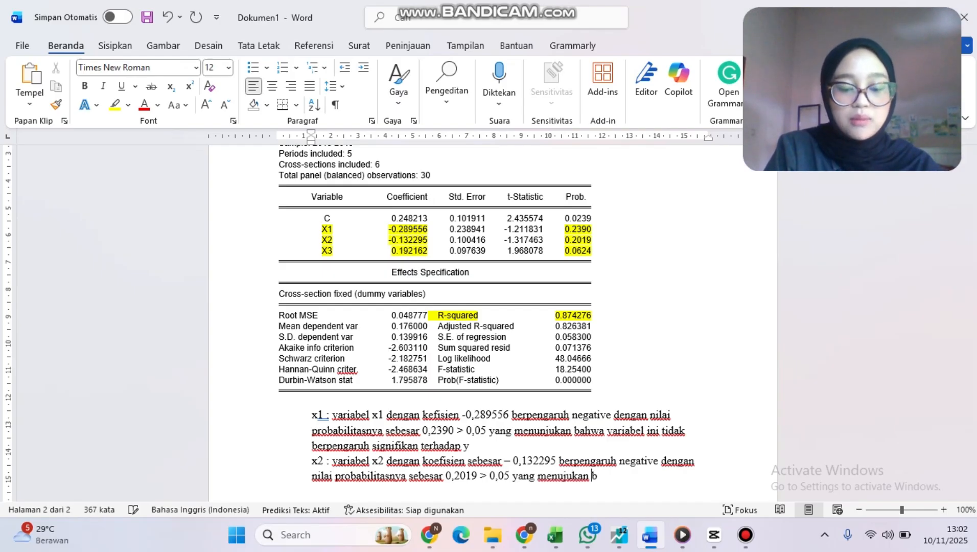
type("ahwa varia")
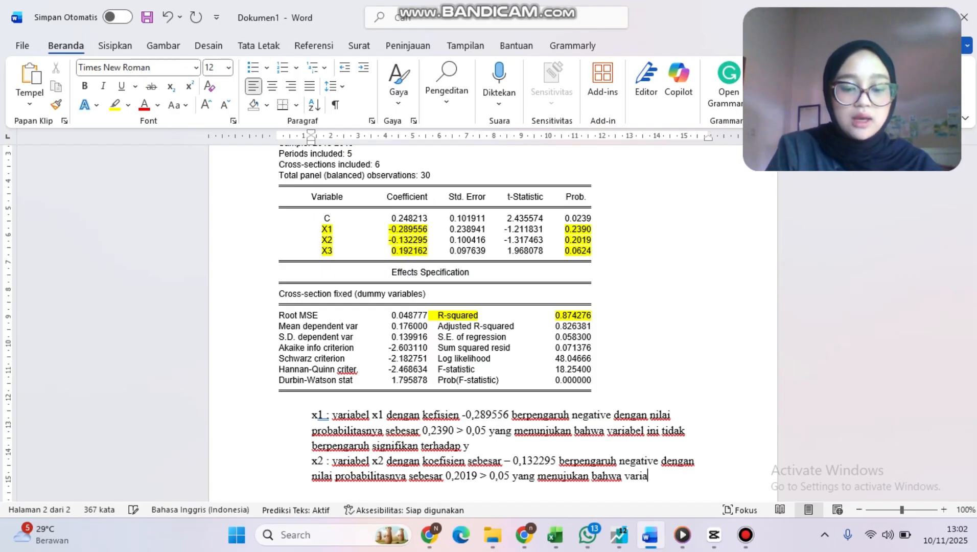
type("bel ini tif")
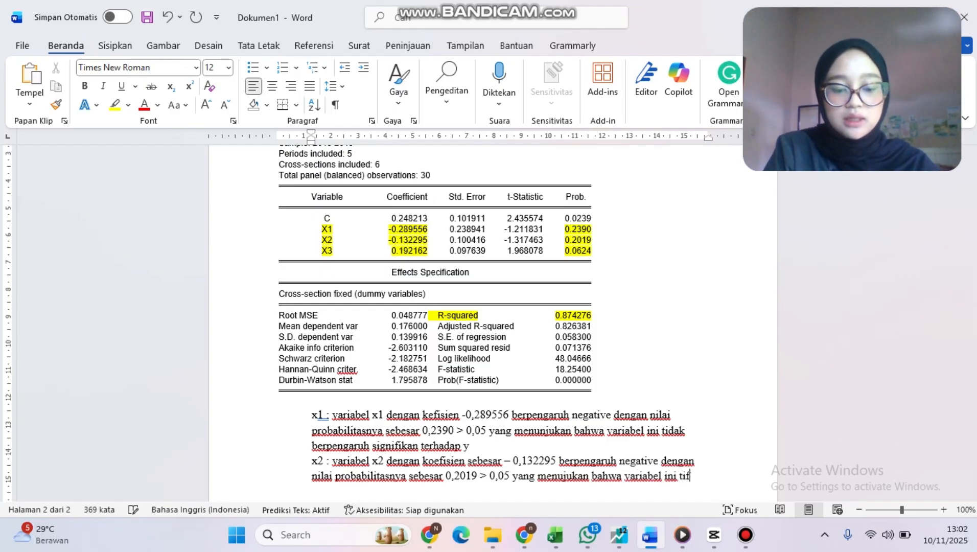
key("BackSpace")
type("da")
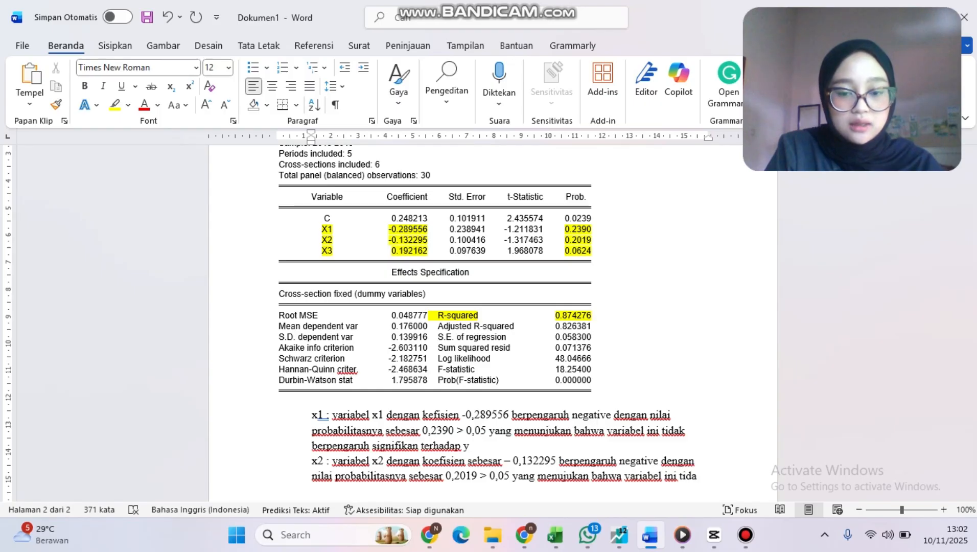
type("k berp")
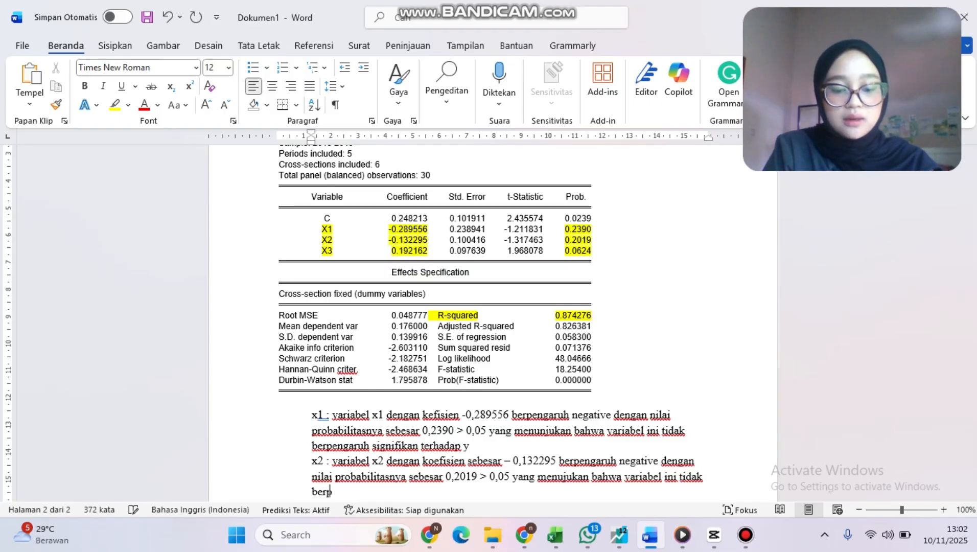
type("engaruh")
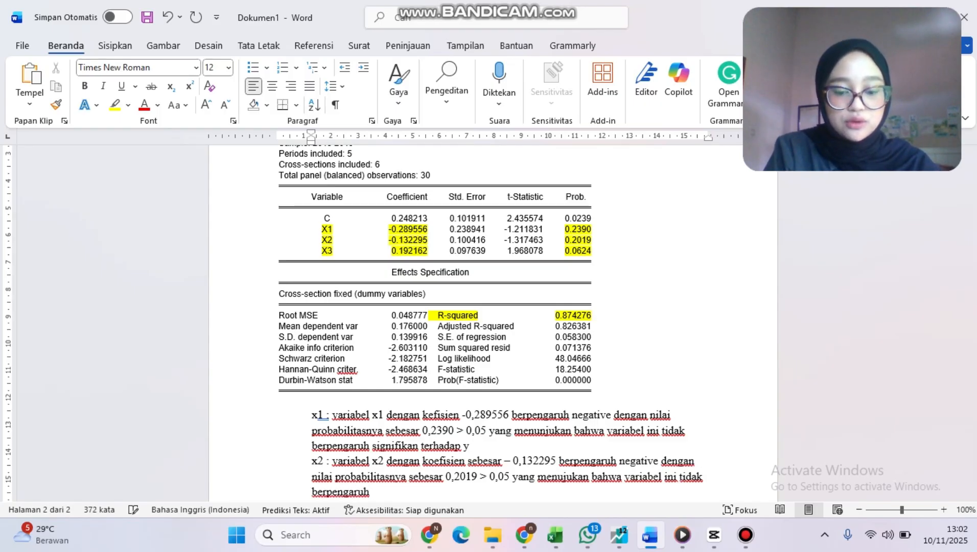
type(" signif")
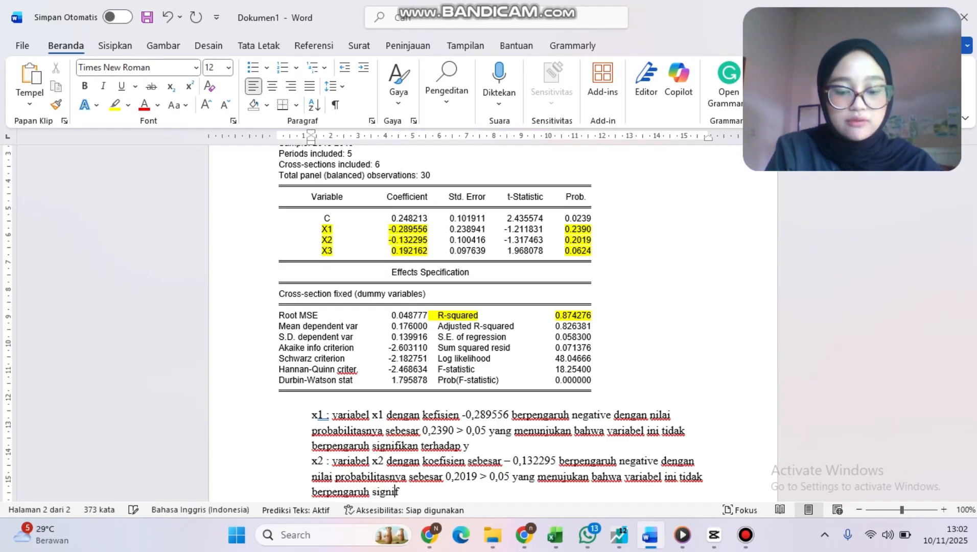
type("ikan terhadap y")
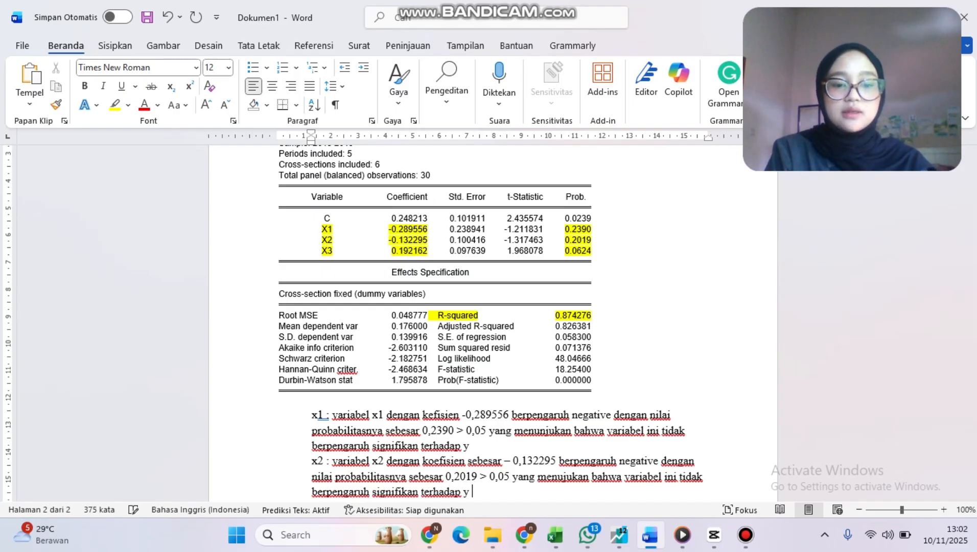
- Begin a new line below the x2 interpretation reading "x3 : variabel x3 dengan koefisiennya sebesar 0,192162 berpengaruh positif"
key("Return")
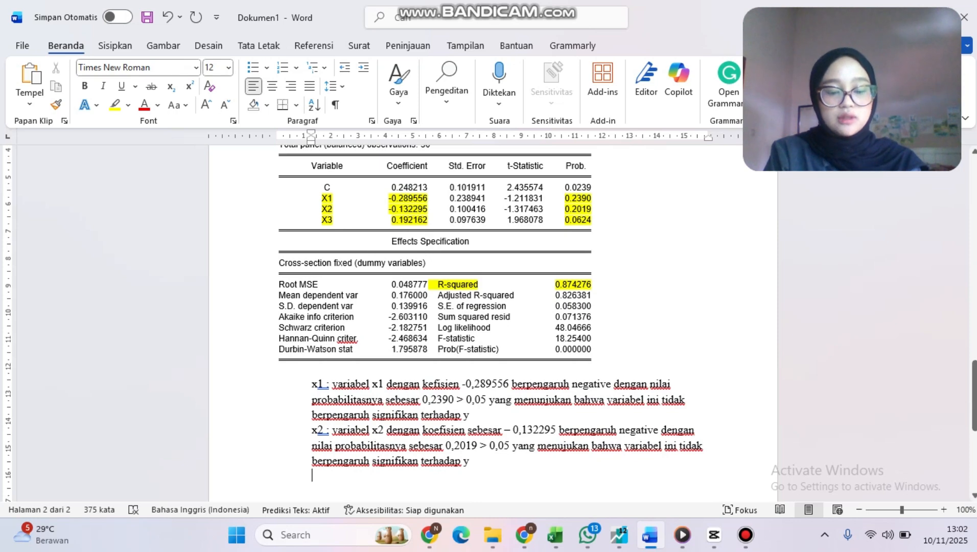
type("x3")
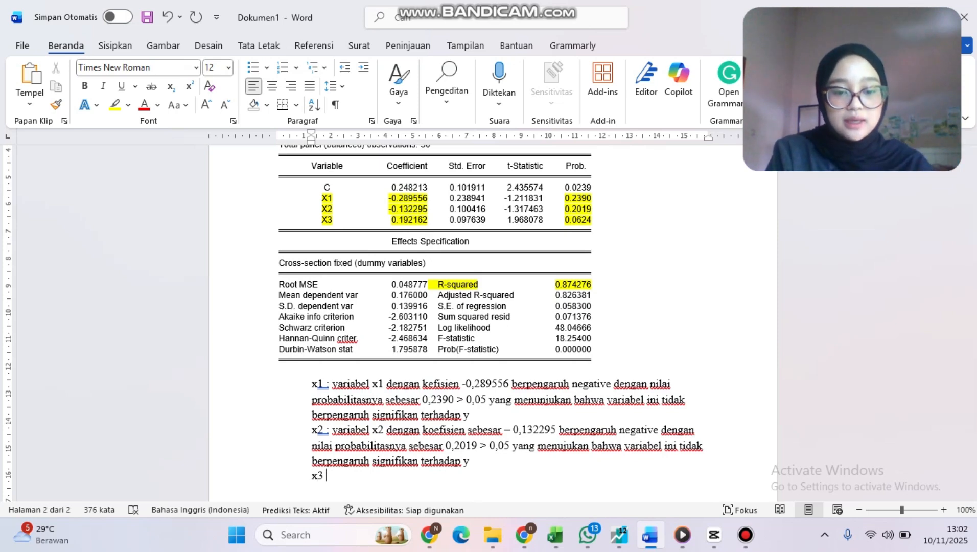
type(" :")
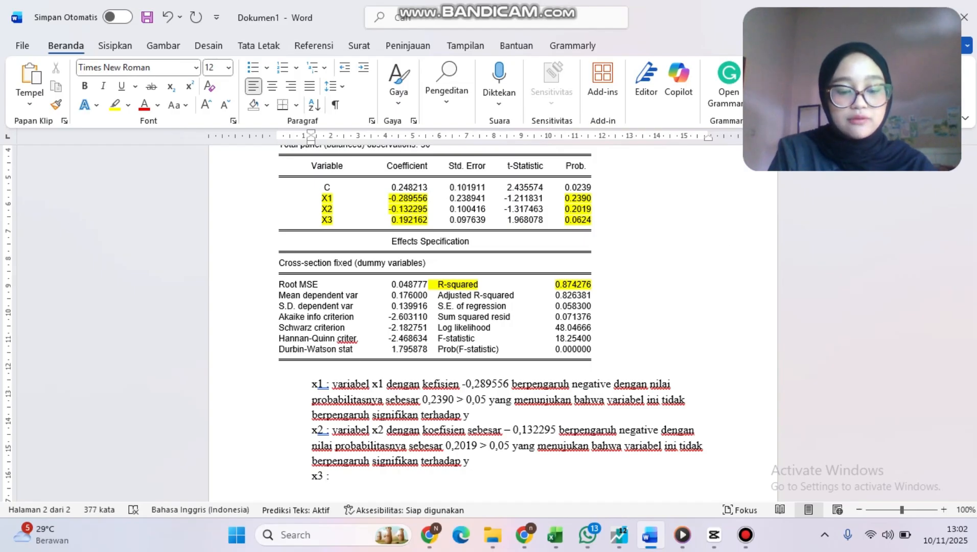
type(" variabe")
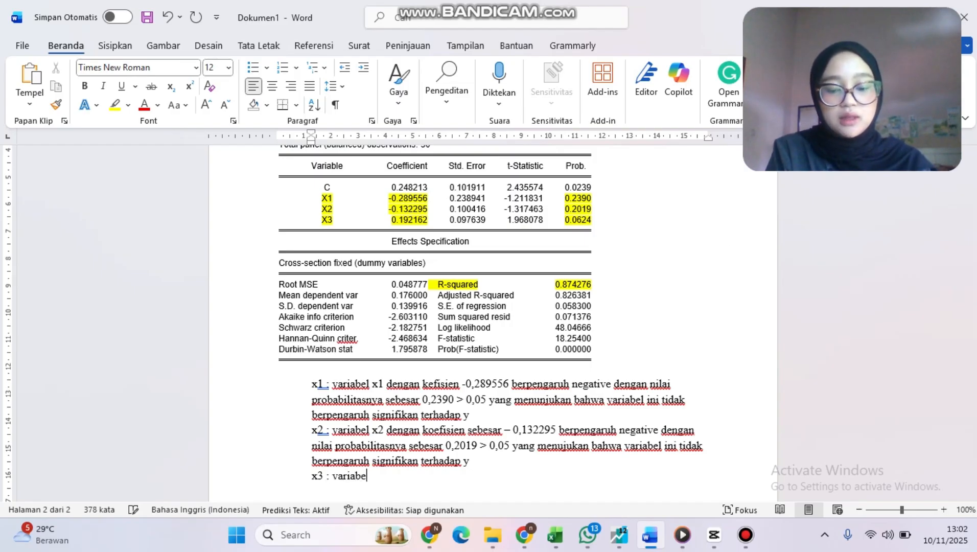
type("l x")
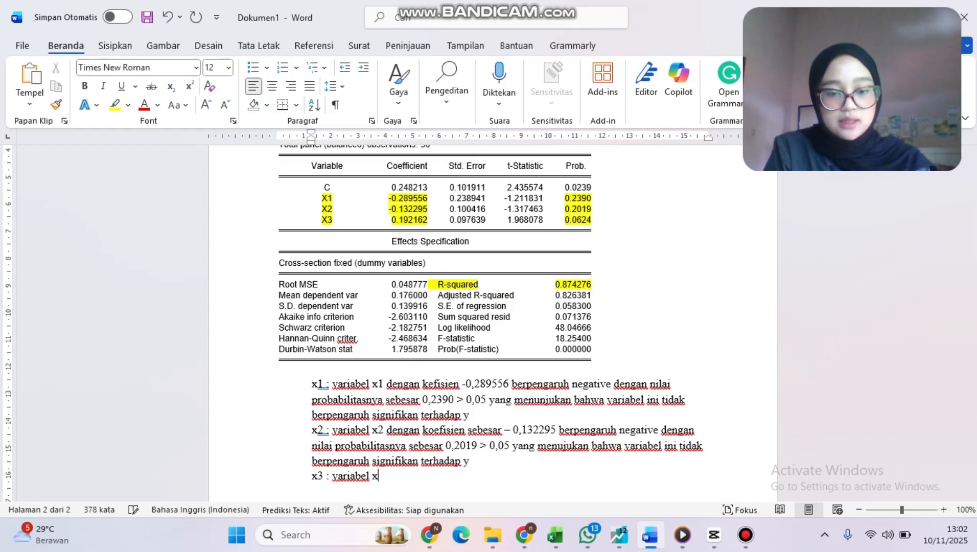
type("3 dengan k")
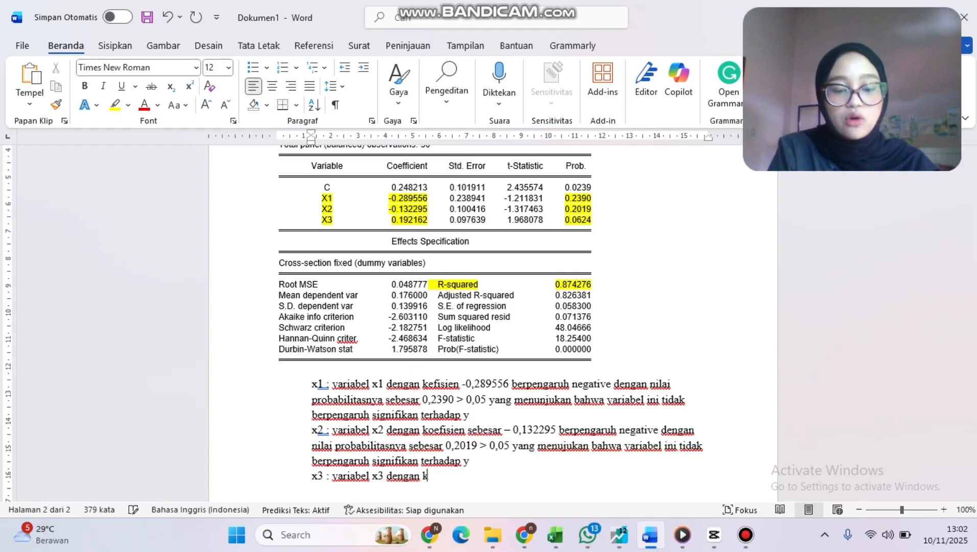
type("oefisie")
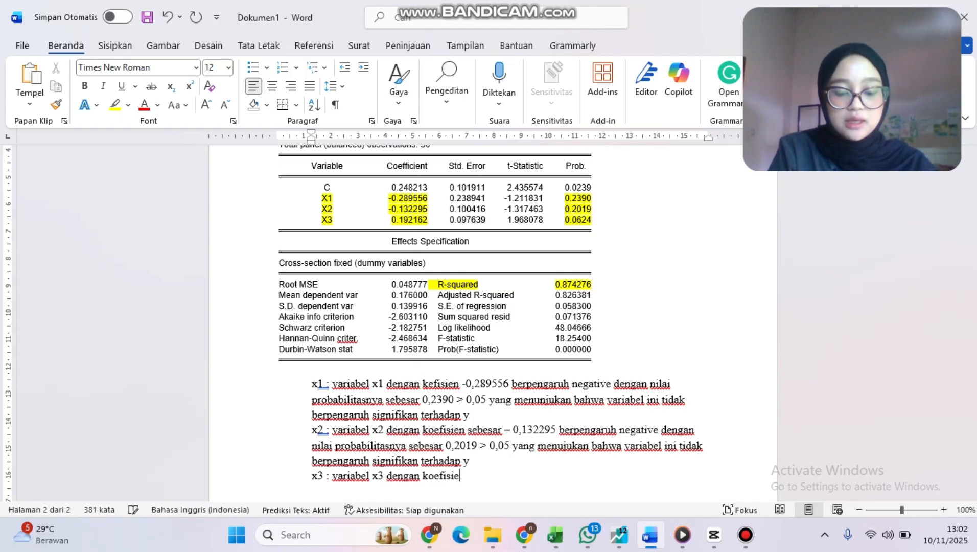
type("nnya sebesar ")
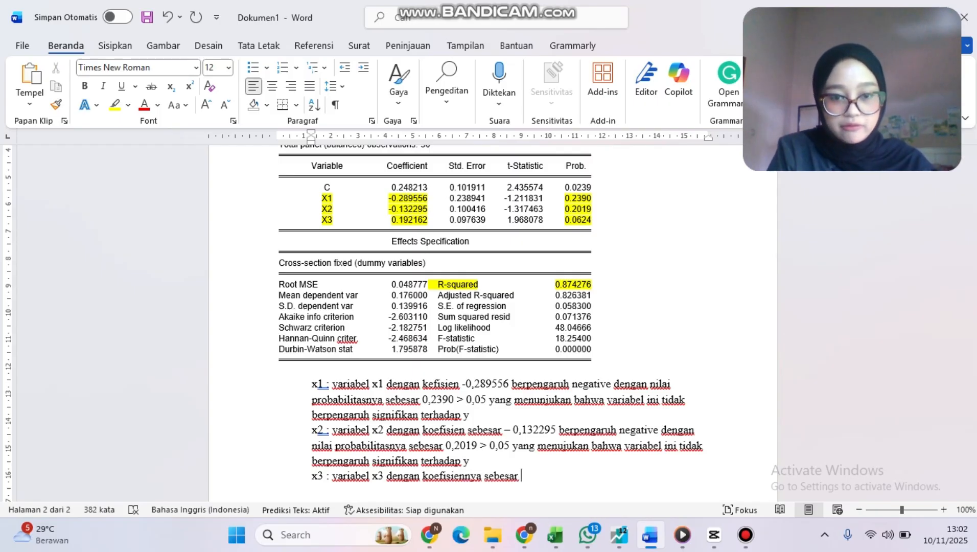
type("0,")
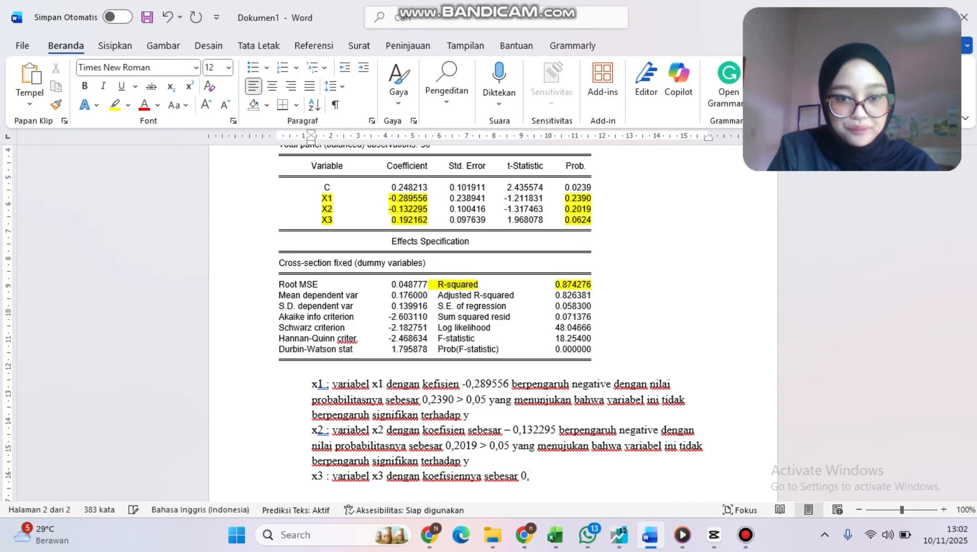
type("19")
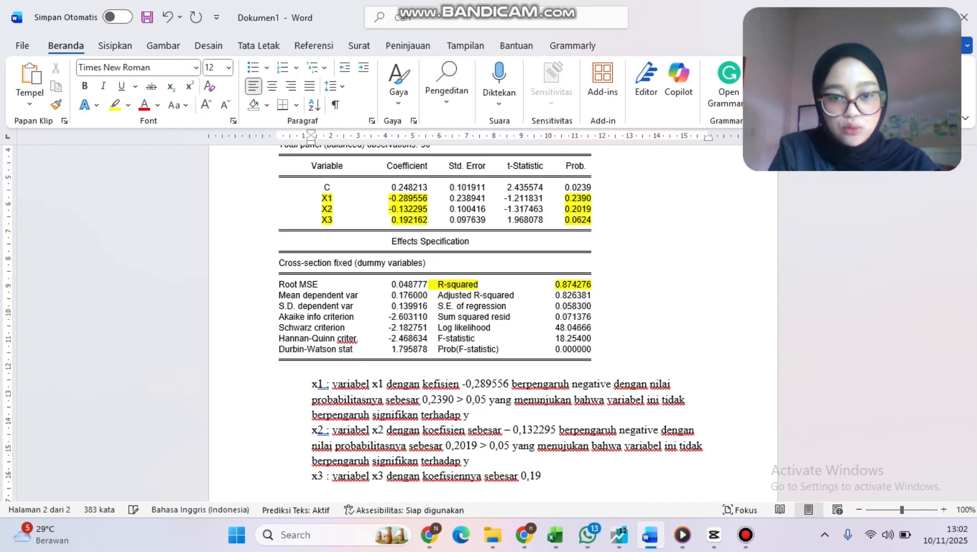
type("2162 ")
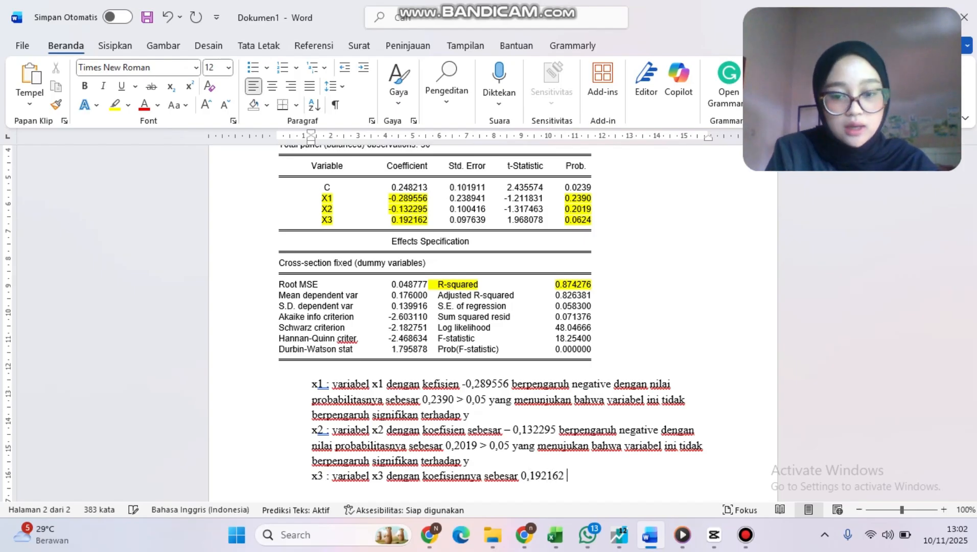
type("berpengar")
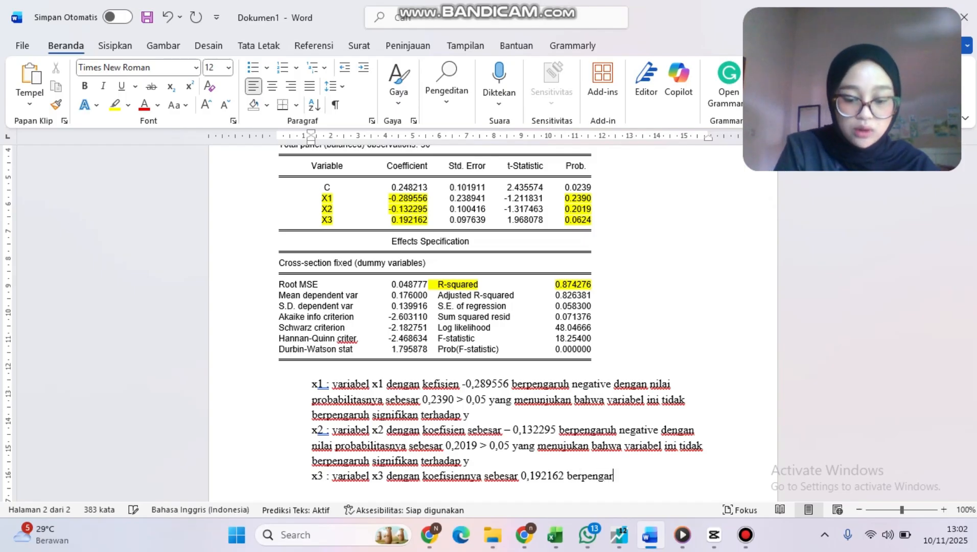
type("uh positi")
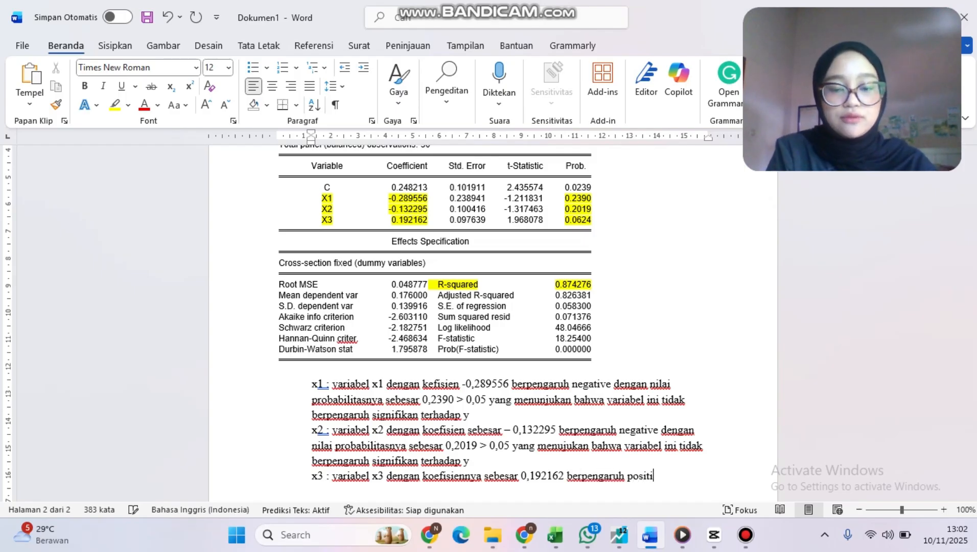
type("f d")
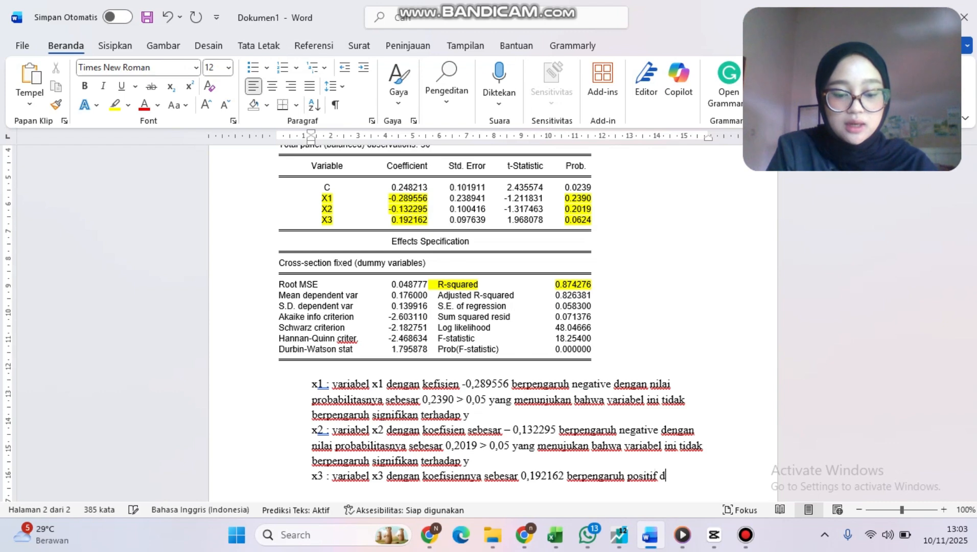
- Continue the x3 interpretation with its probability comparison, "dengan nilai probabilitasnya sebesar 0,0624 > 0,05"
type("engan nilai pr")
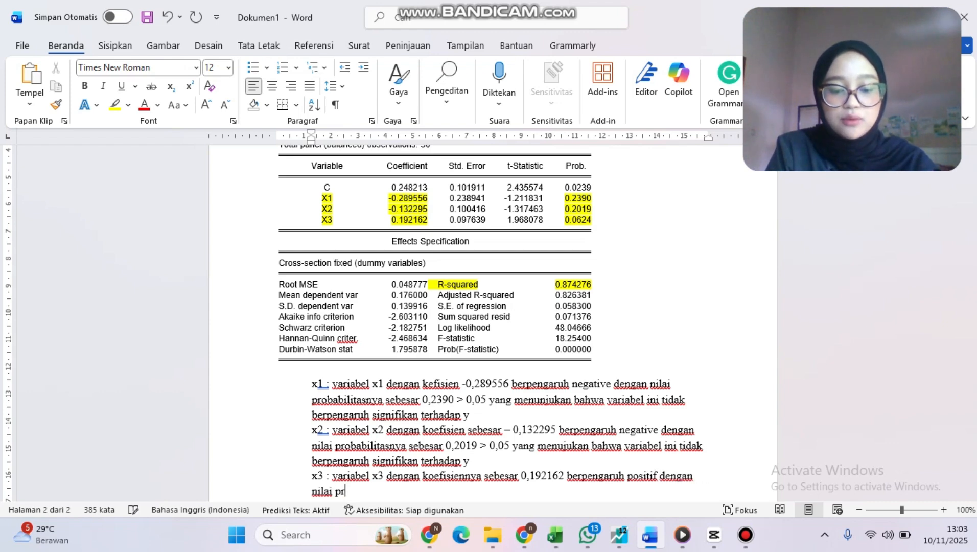
type("obabilitasny")
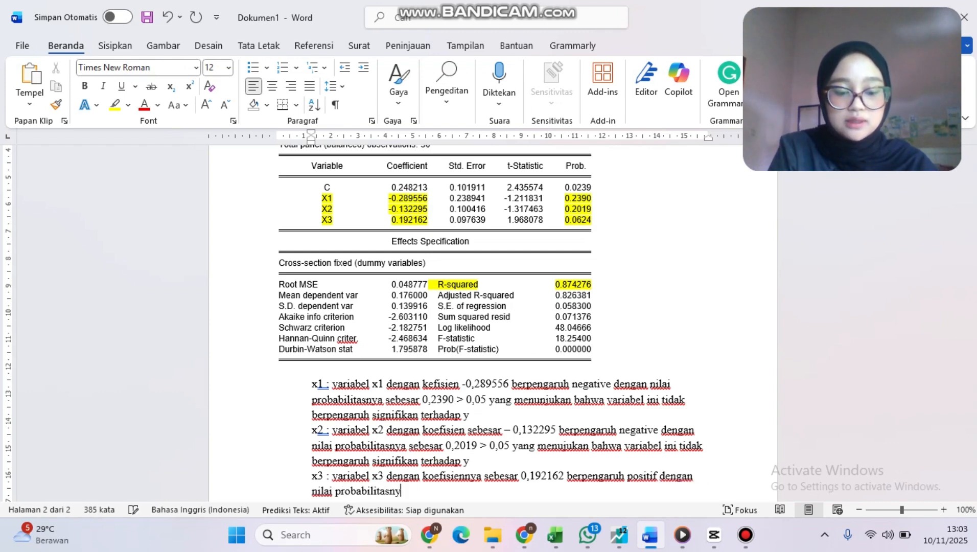
type("a sebesar ")
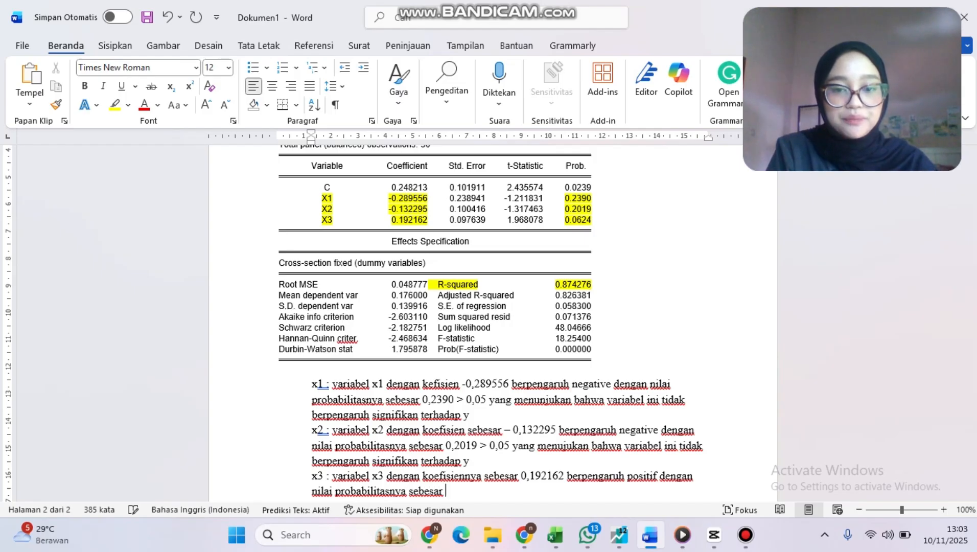
type("0,")
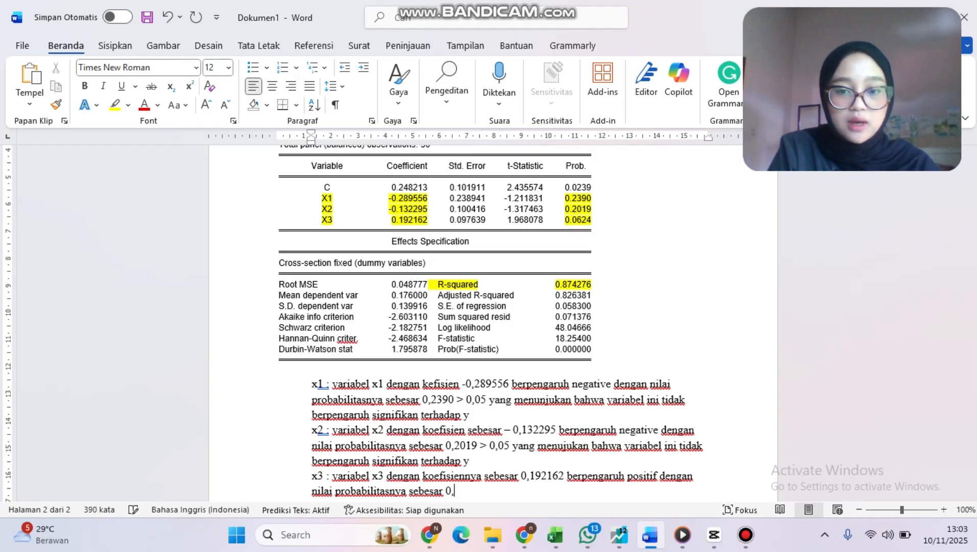
type("06")
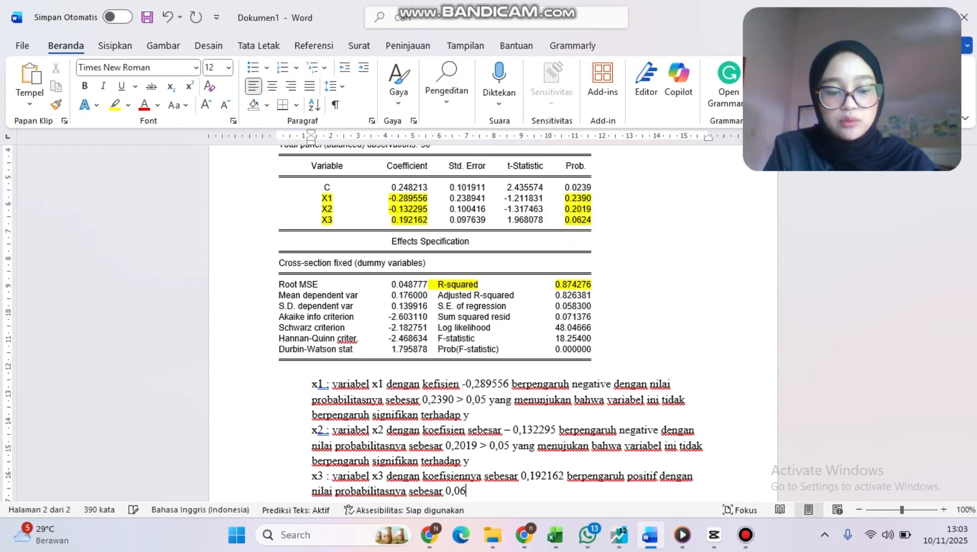
type("24 > ")
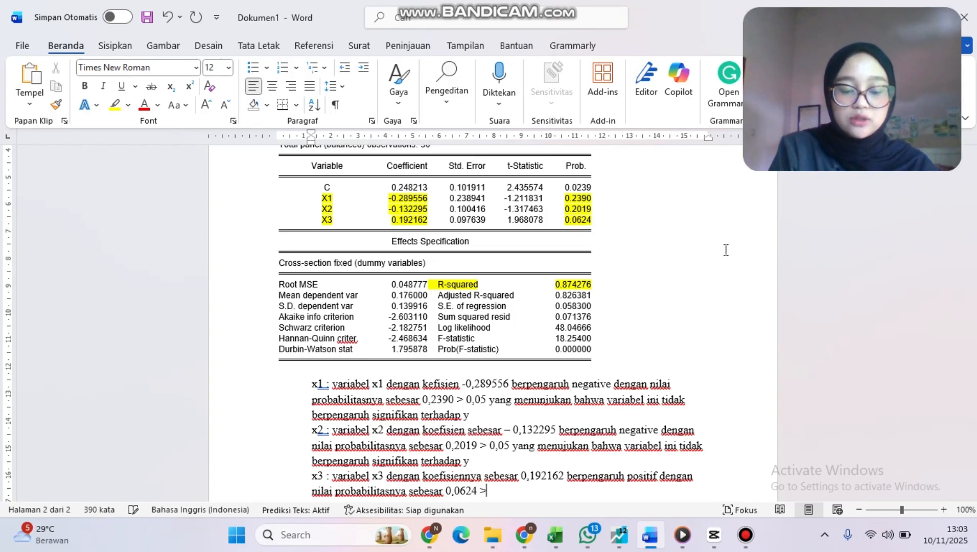
type("0,0")
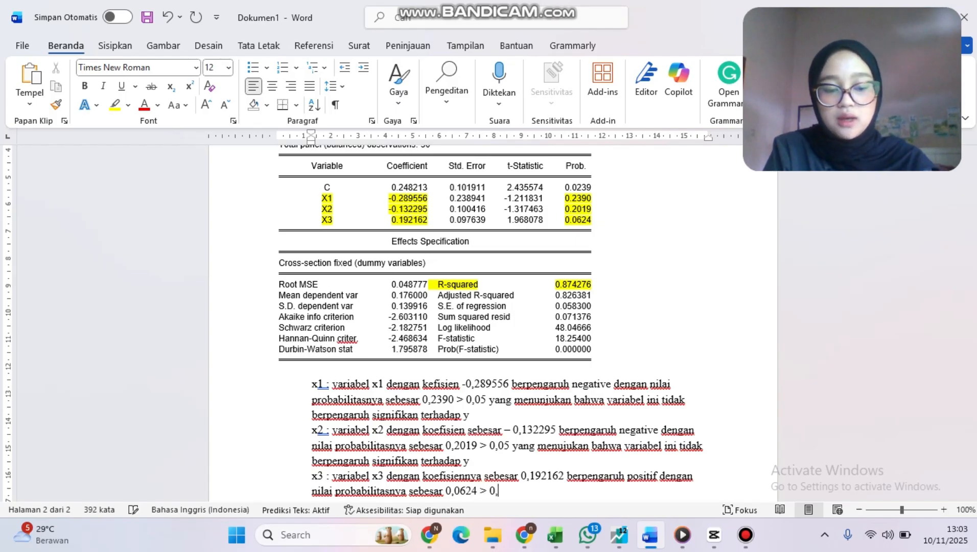
type("5")
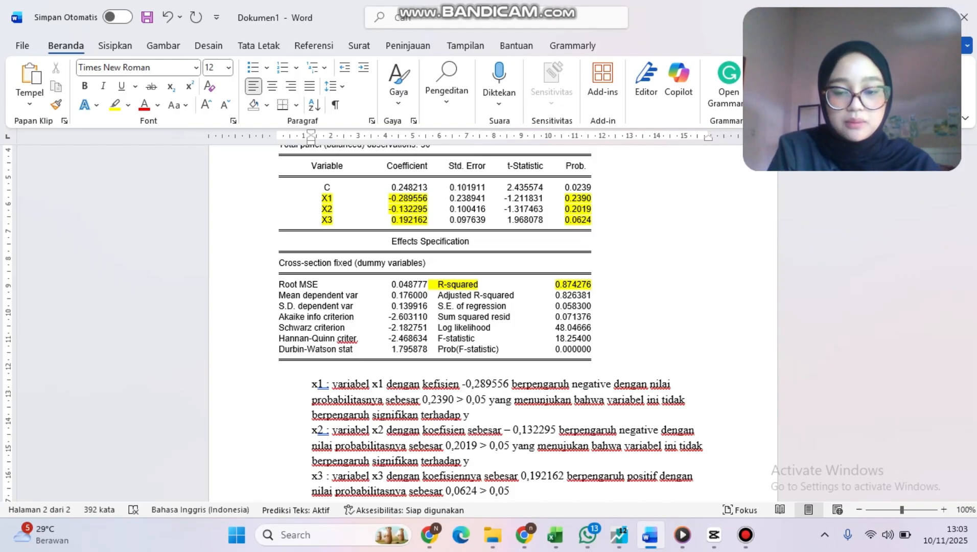
- Complete the x3 interpretation with "hal menujukan bahwa variabel x3 tidak berpengaruh signifikan terhadap y"
type(" hal")
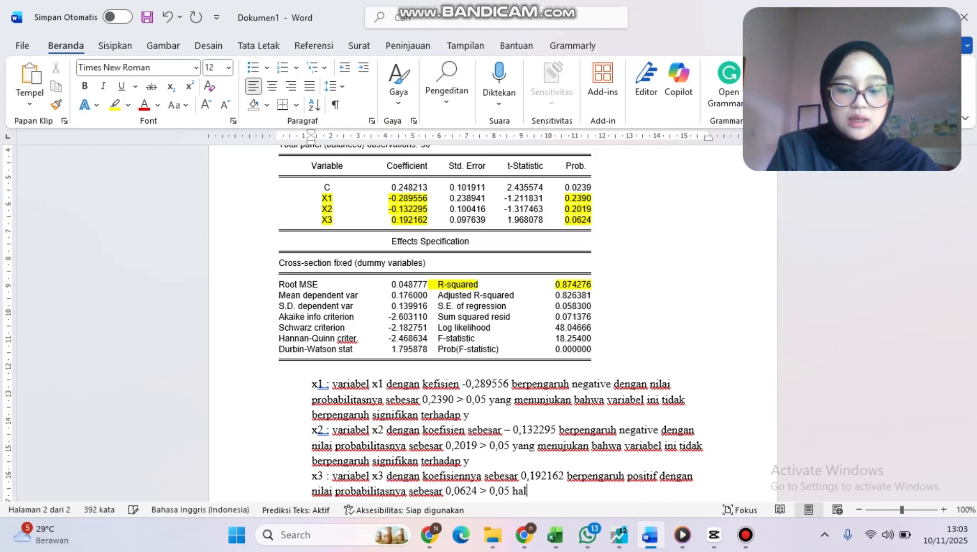
type(" menujukan ba")
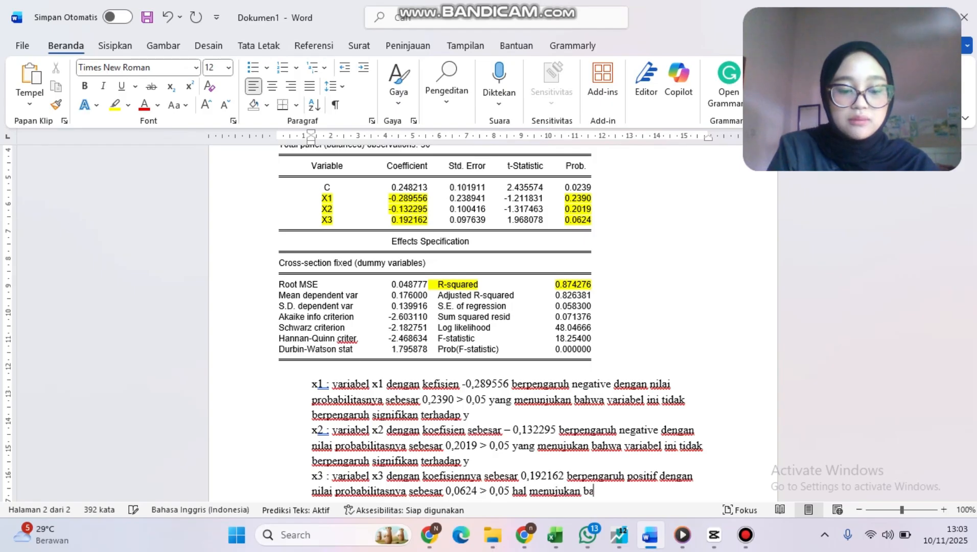
type("hwa ")
type("va")
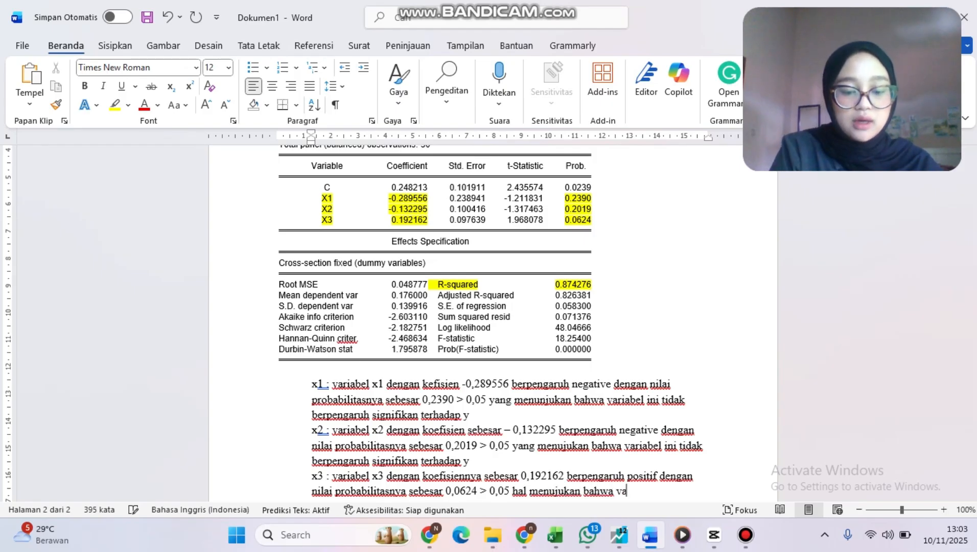
type("riabel x")
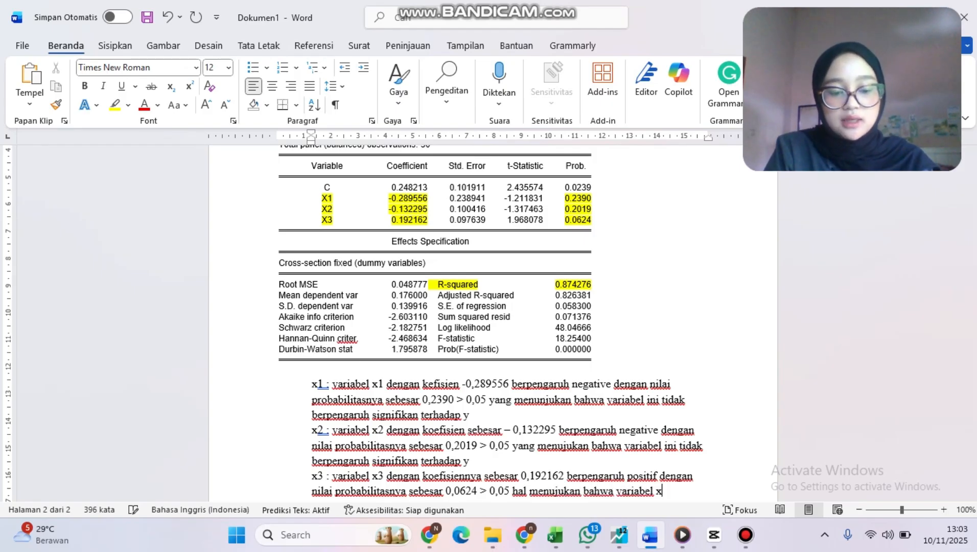
type("3 tida")
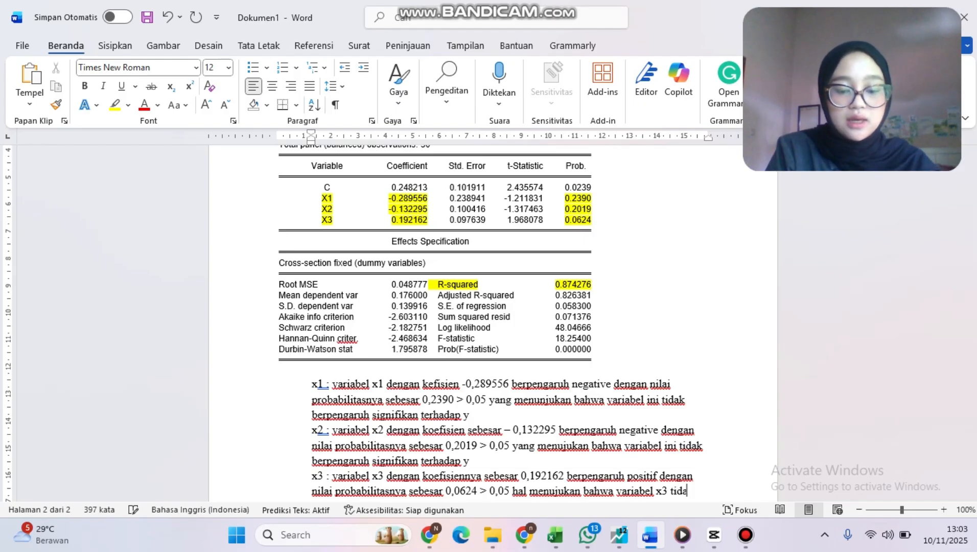
type("k berpengar")
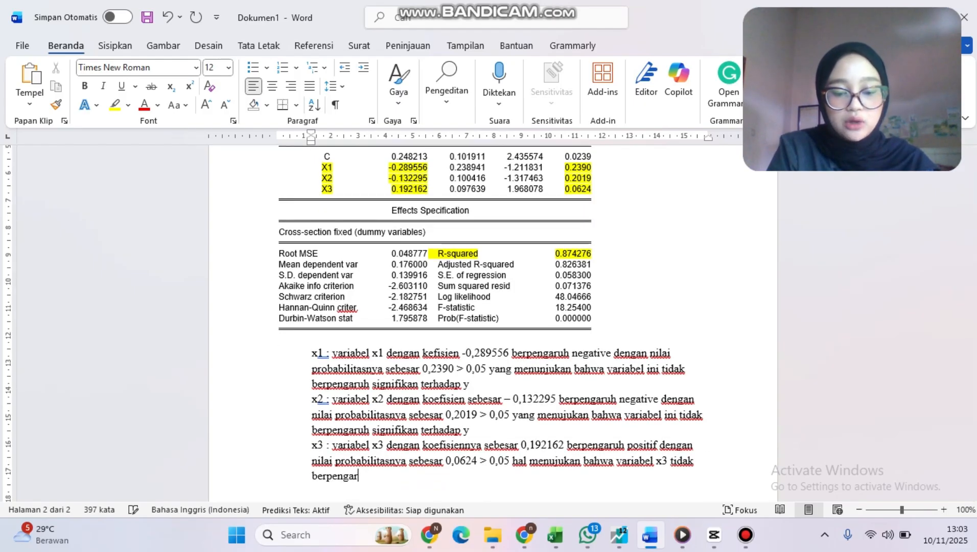
type("uh signid")
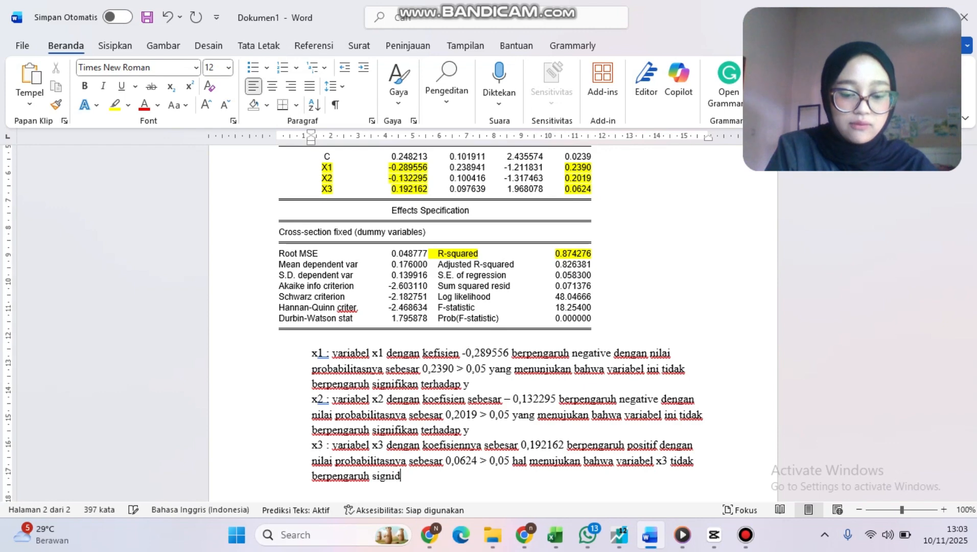
key("BackSpace")
type("fikan ")
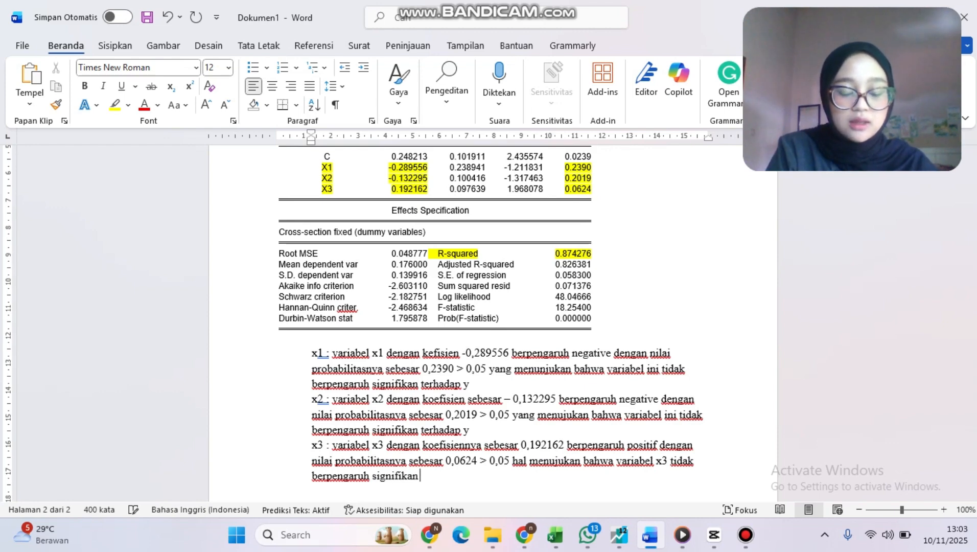
type("terhadap y")
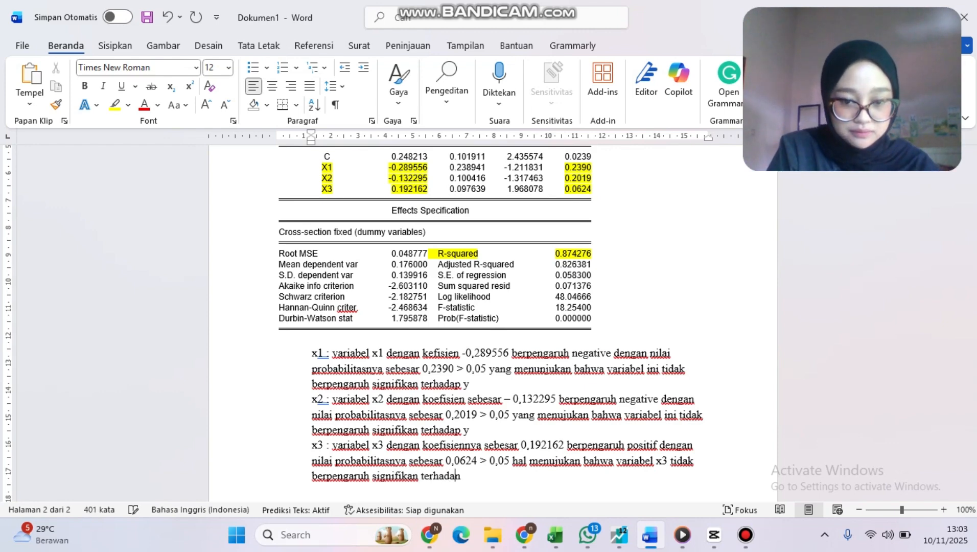
- Leave a blank line below the x3 interpretation and add the line "R-squared = 0,874276"
key("Return")
key("Return")
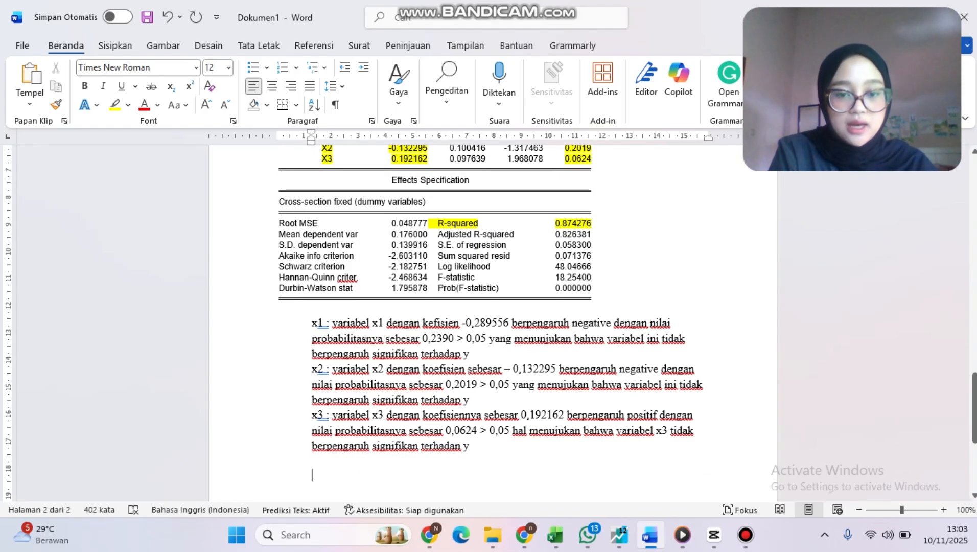
type("r")
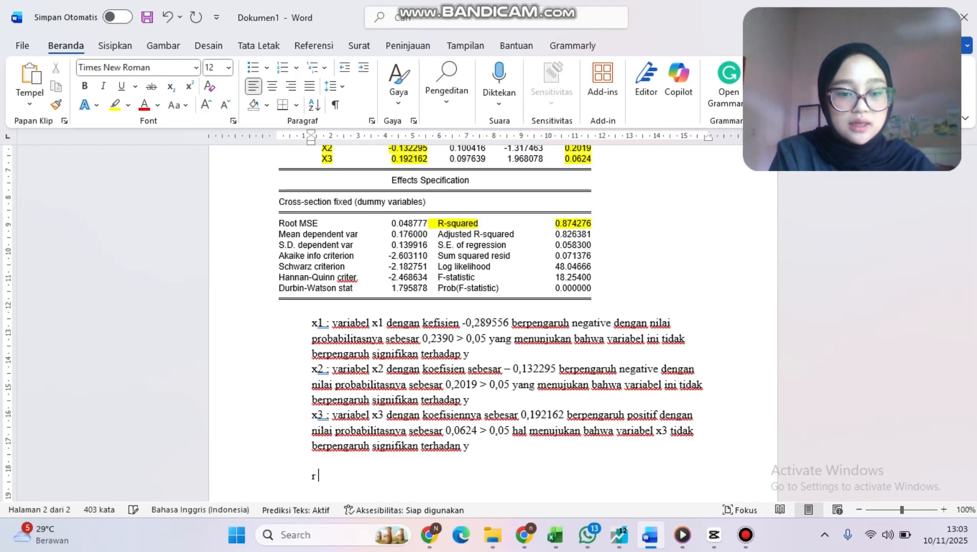
key("BackSpace")
type("R-")
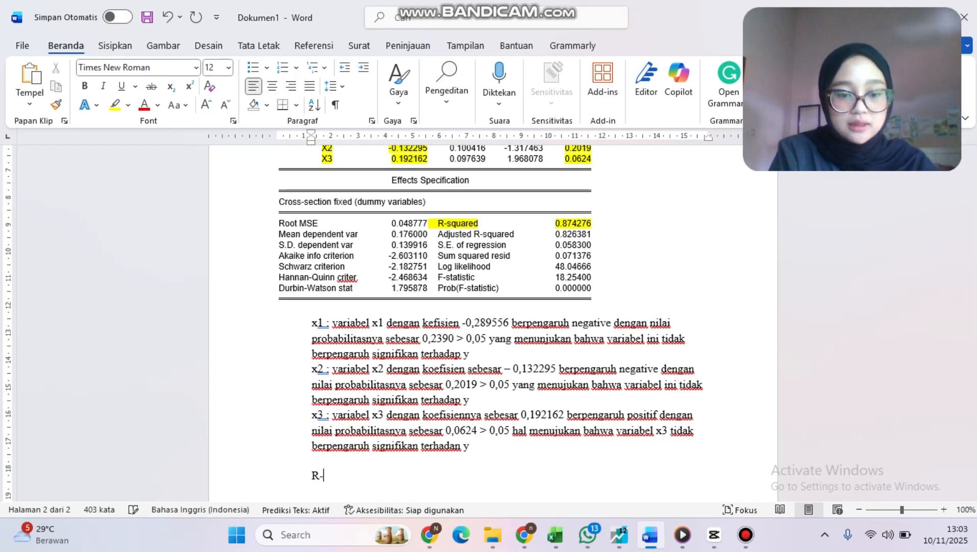
type("squared ")
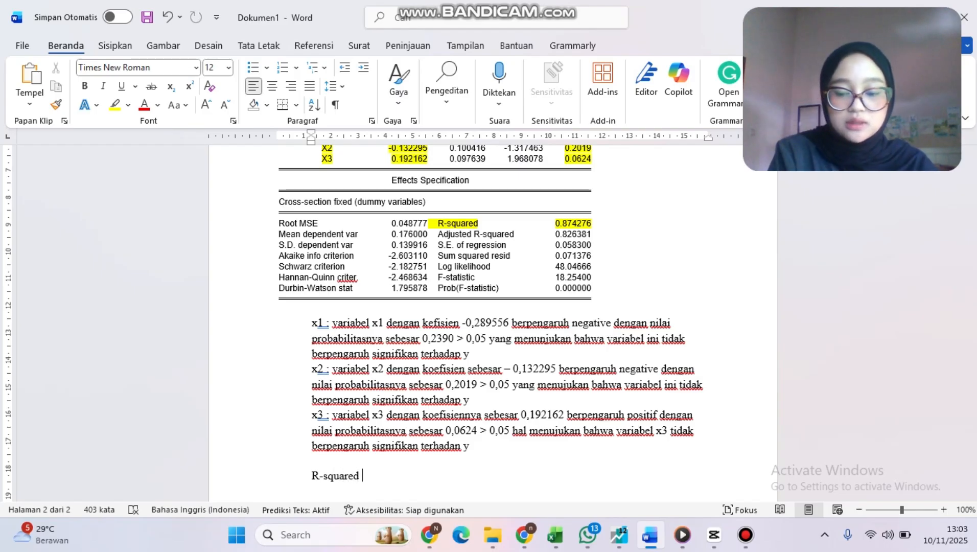
type("= ")
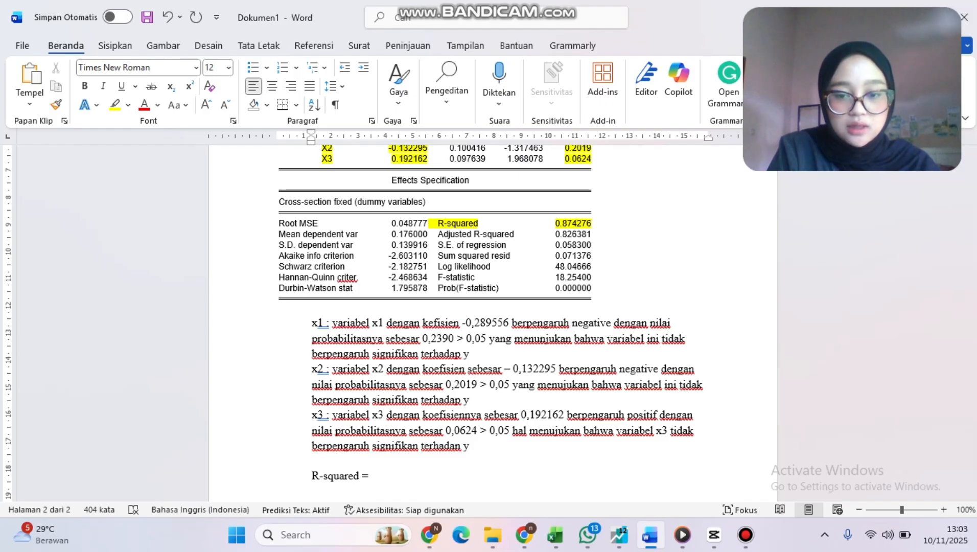
type("0,")
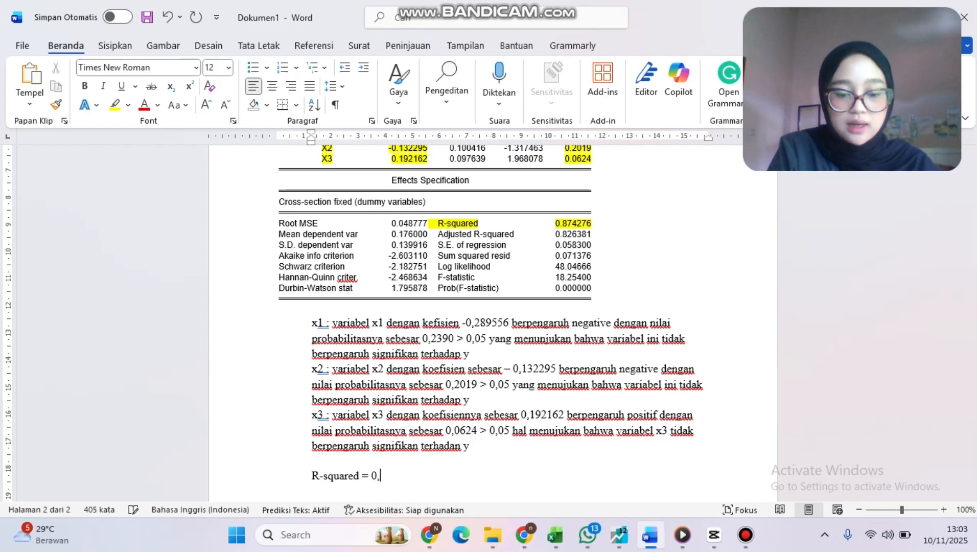
type("8")
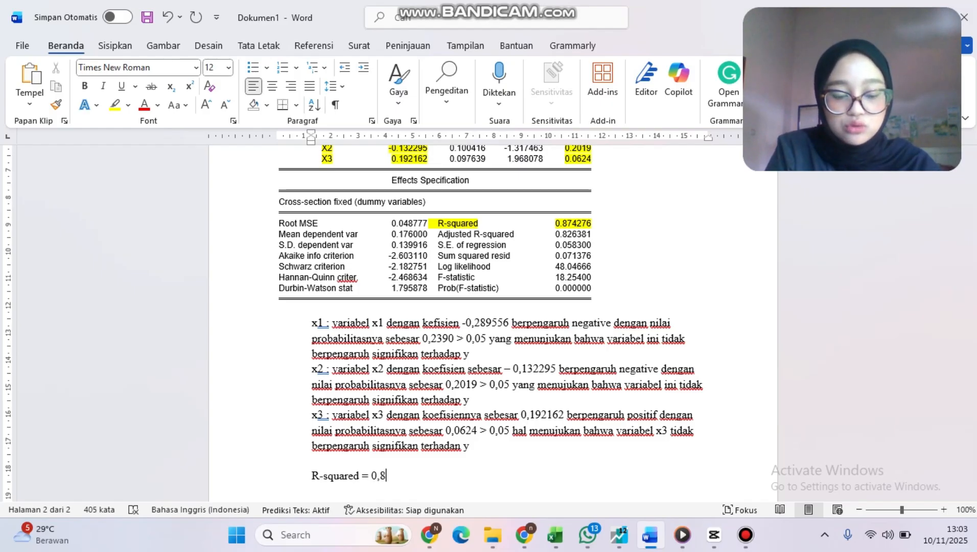
type("742")
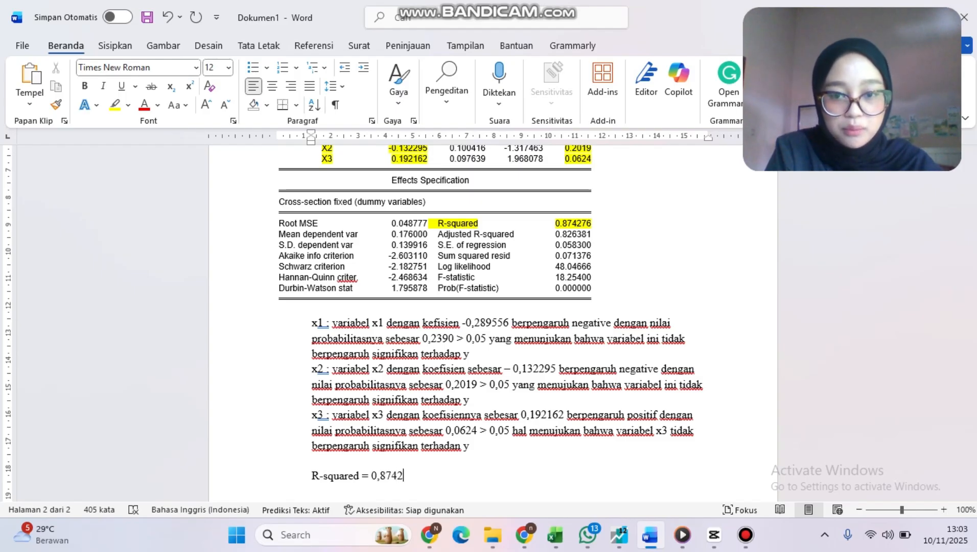
type("76")
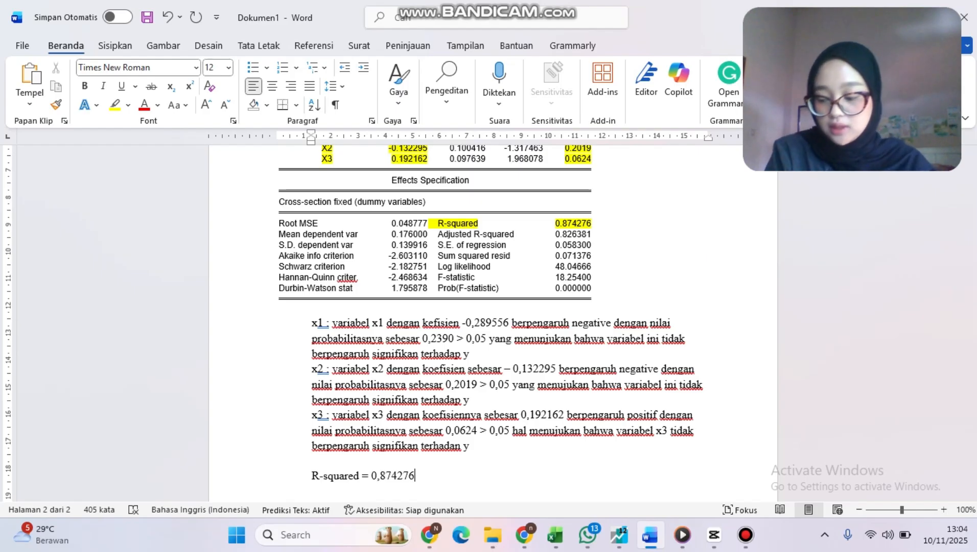
- Begin the R-squared explanation on a new line below its value with "Nilai r-squared tersebut menujukan", keeping the last two words separated by a space
scroll(557, 360, "up", 1)
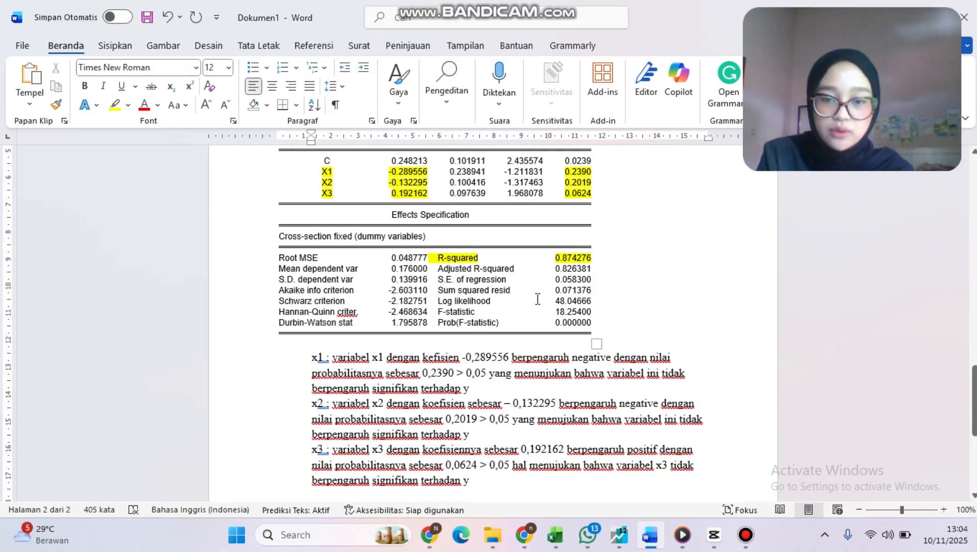
scroll(554, 294, "down", 3)
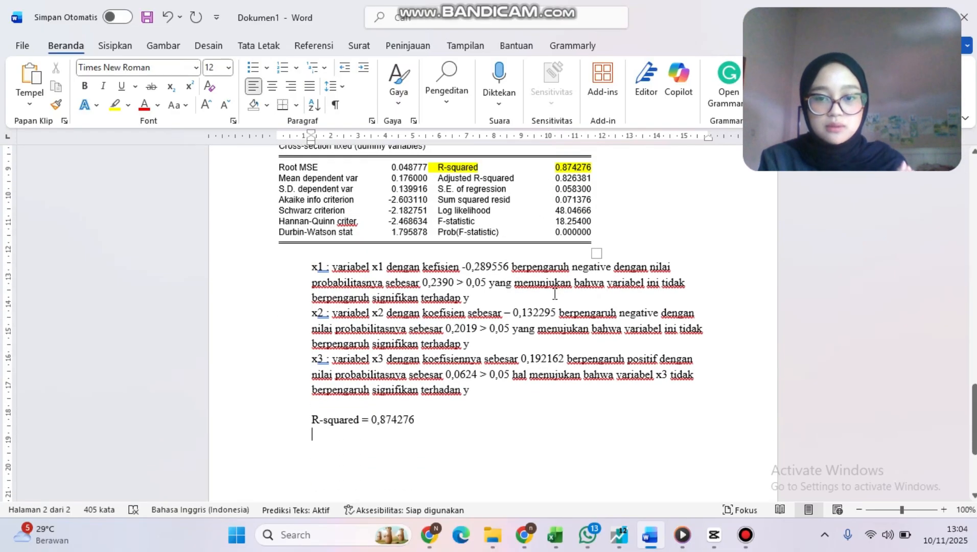
left_click(416, 427)
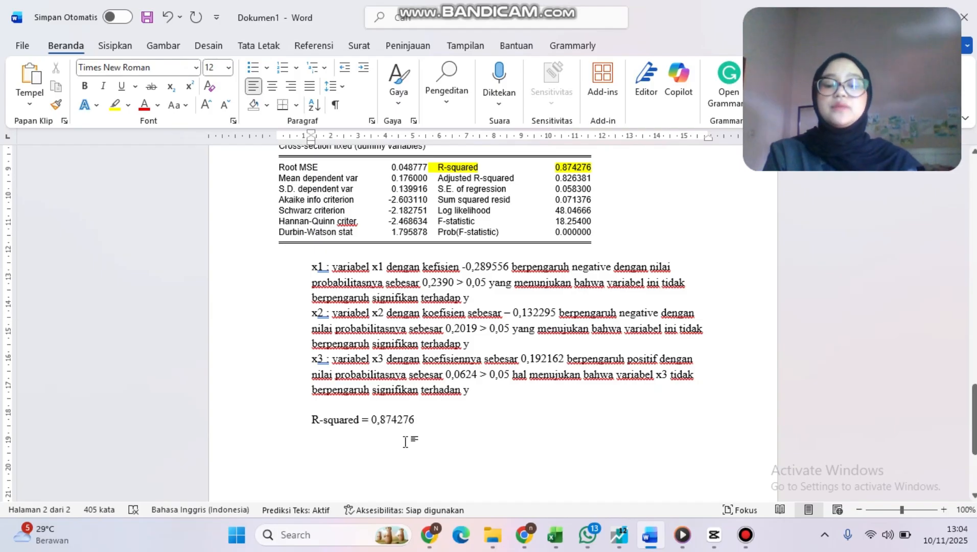
key("Return")
type("nil")
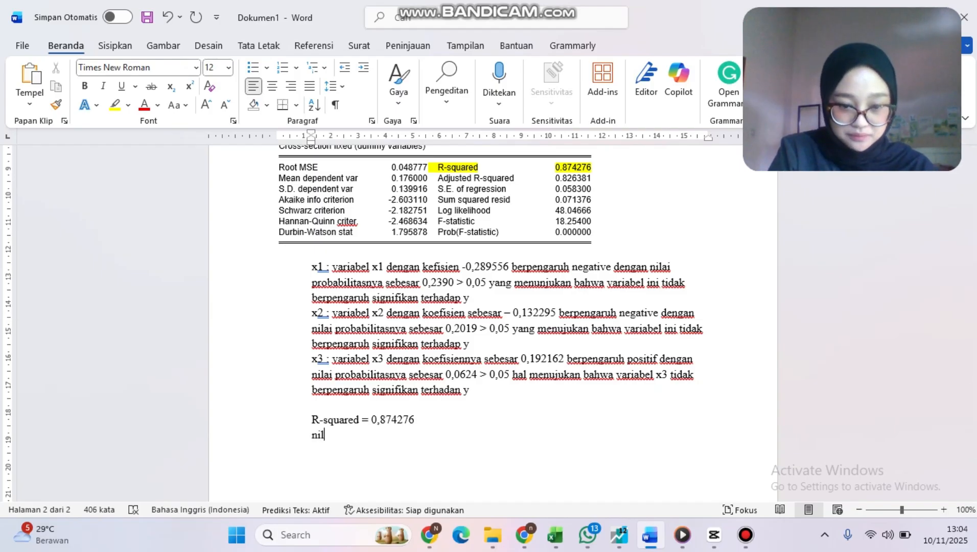
type("ai r-")
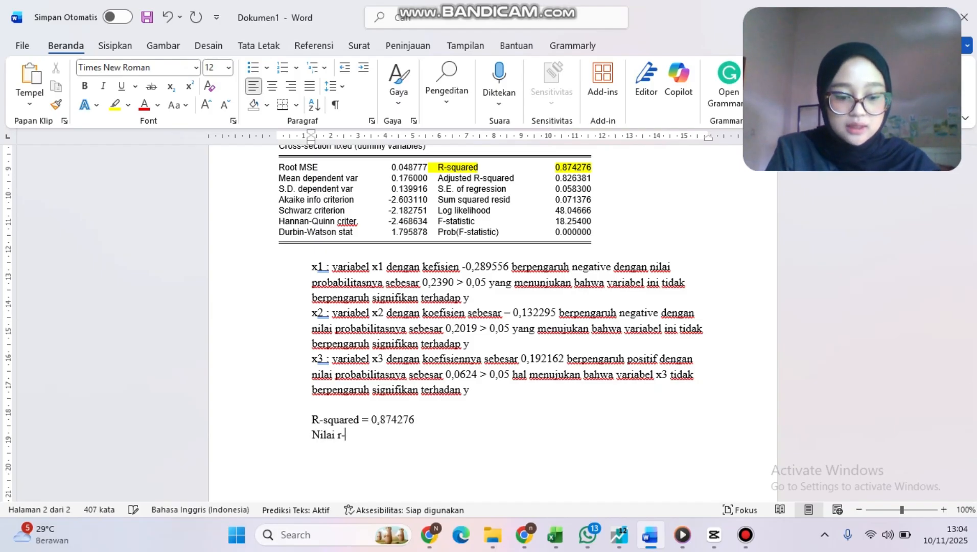
type("square")
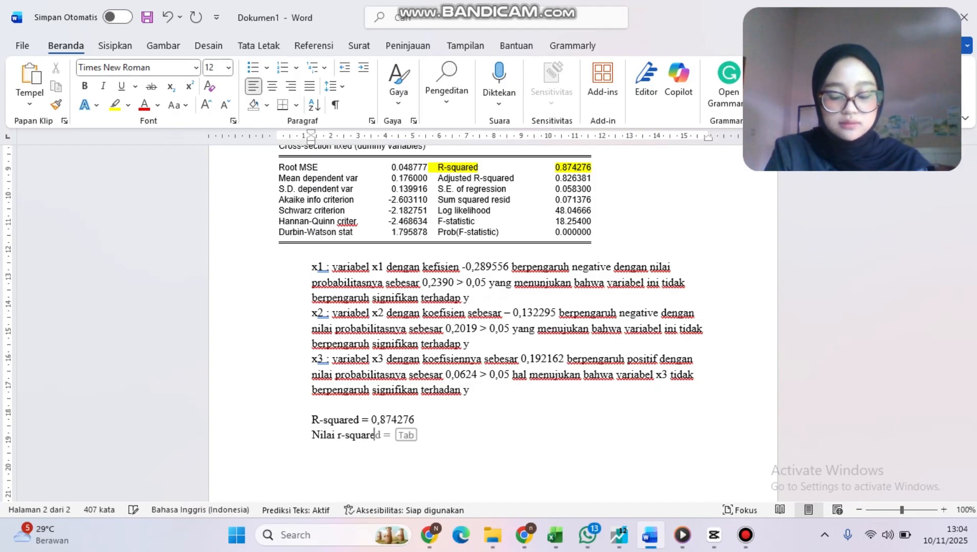
type("d ters")
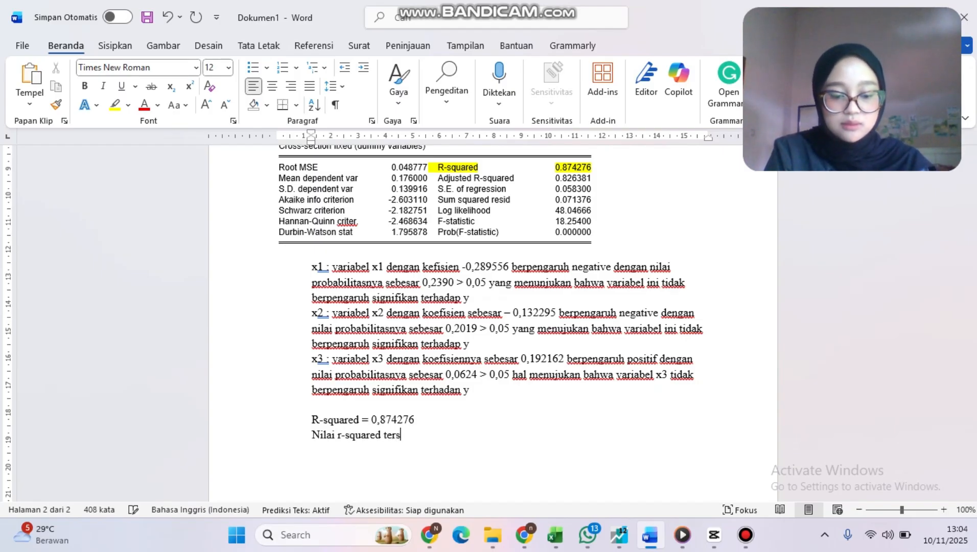
type("ebut")
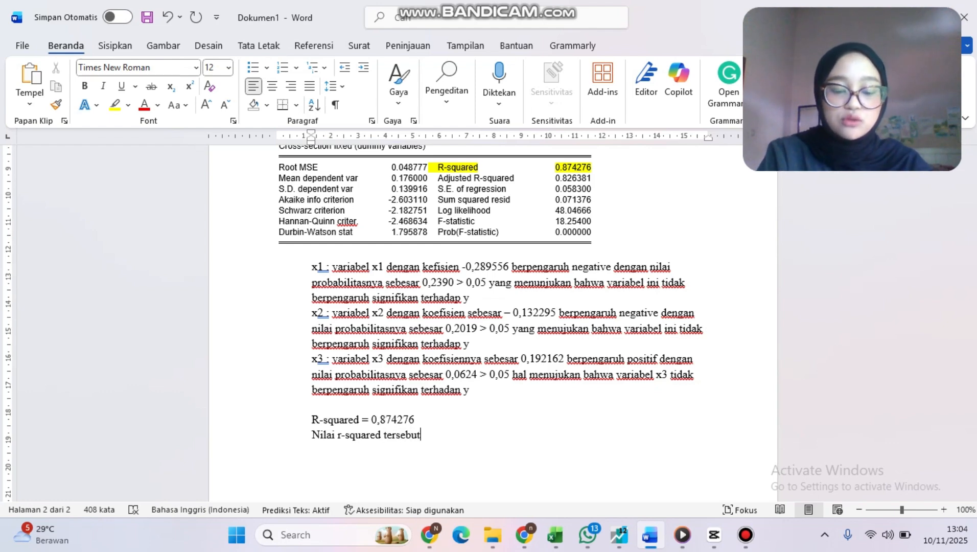
type("menujukan")
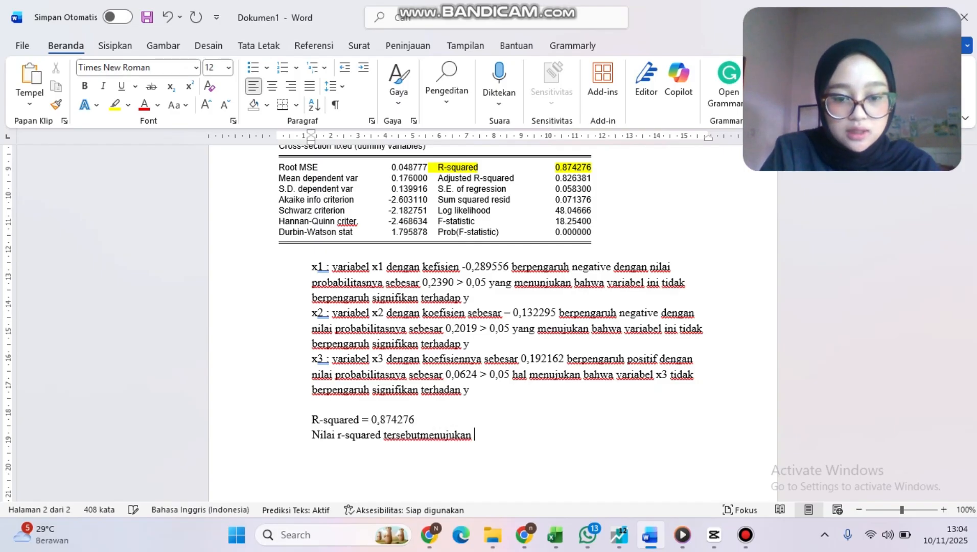
left_click(423, 435)
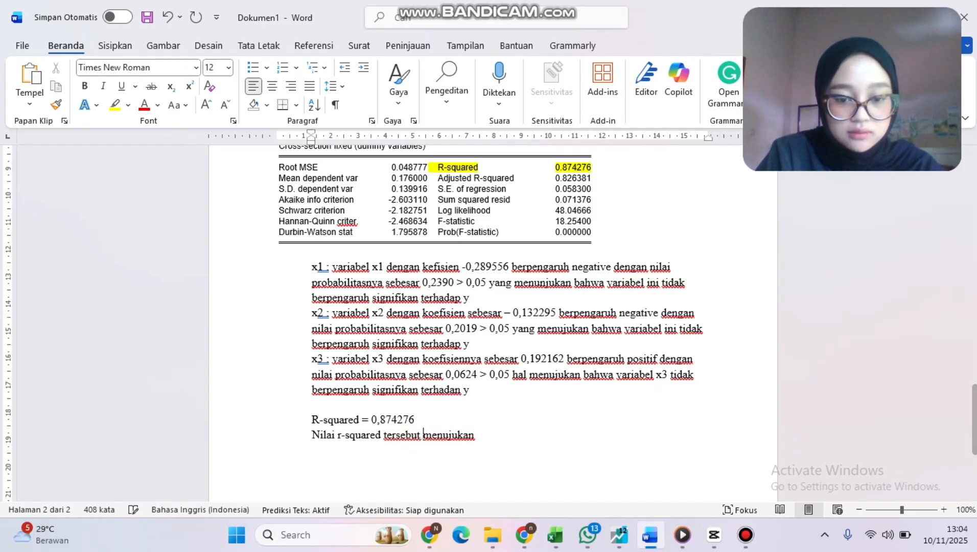
left_click(496, 434)
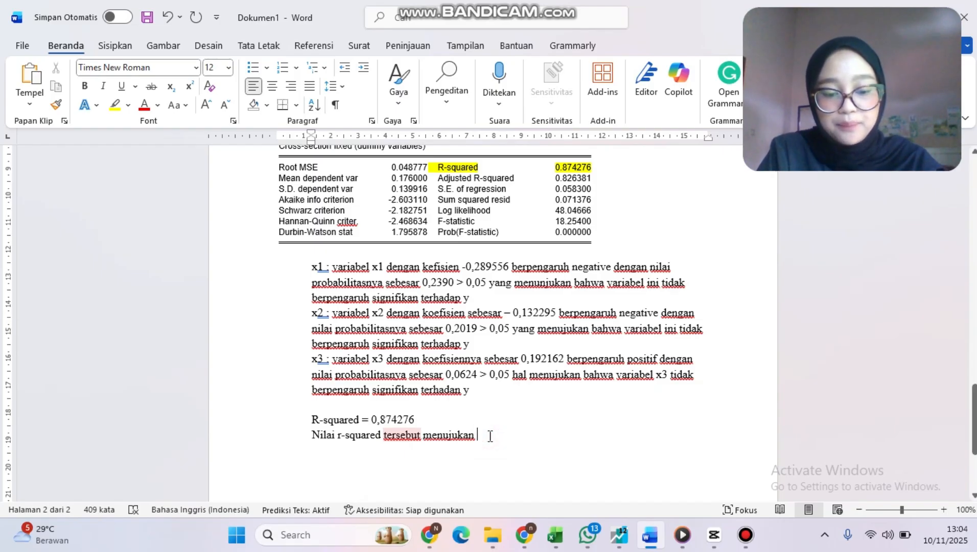
- Continue the R-squared explanation with "87,74% variasi pada variabel dependen"
type("8")
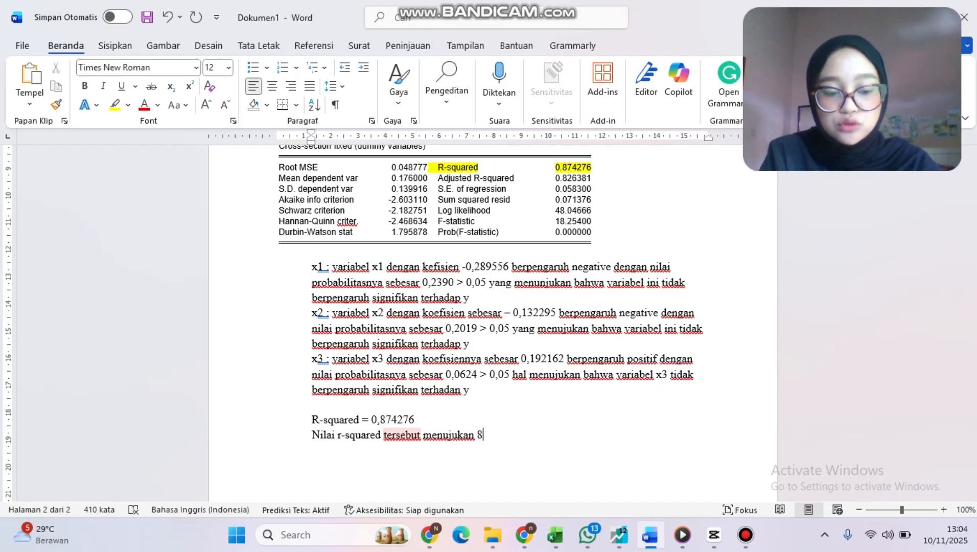
type("7")
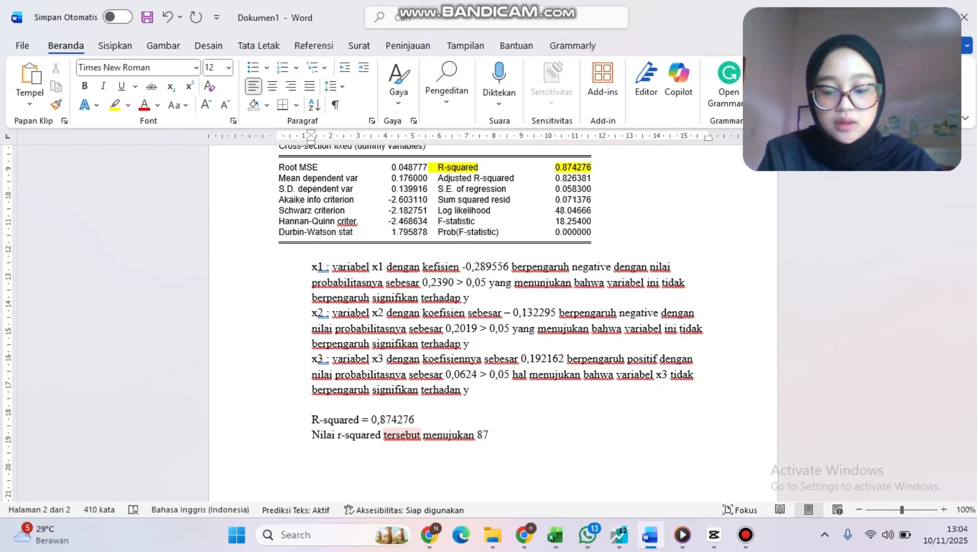
type(",")
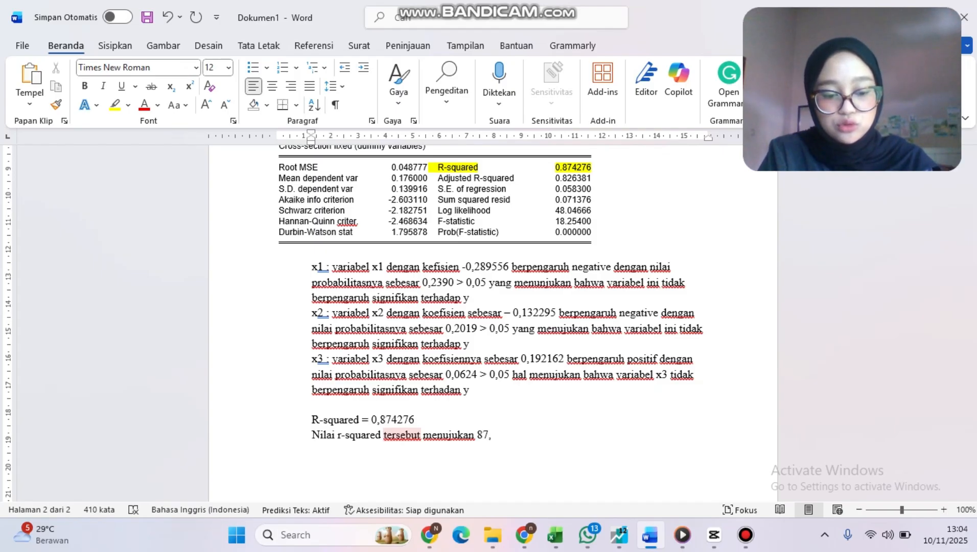
type("74")
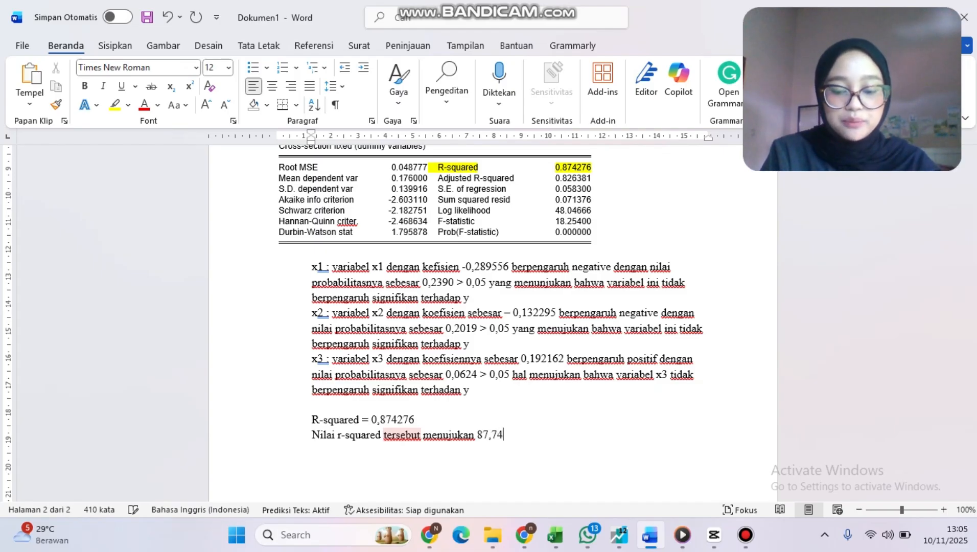
type("% ")
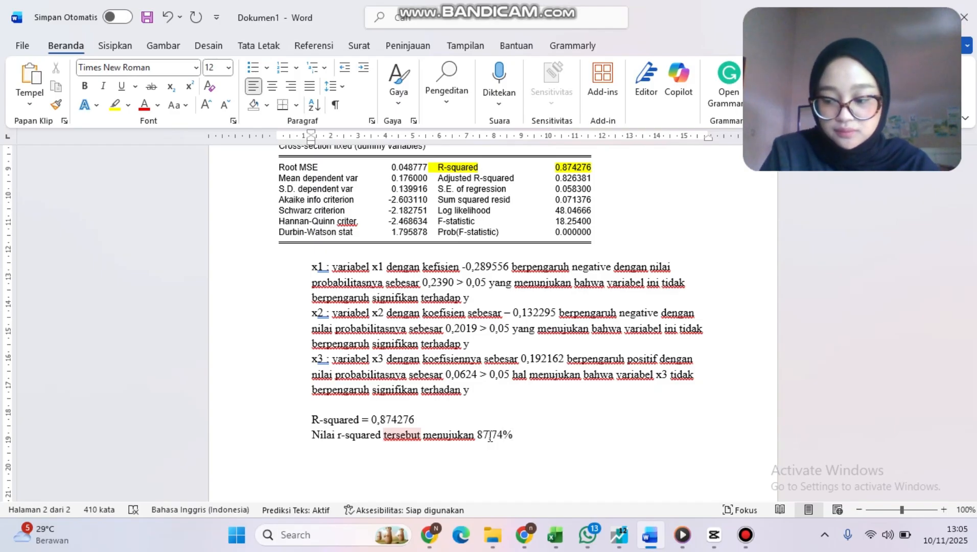
type("variasi")
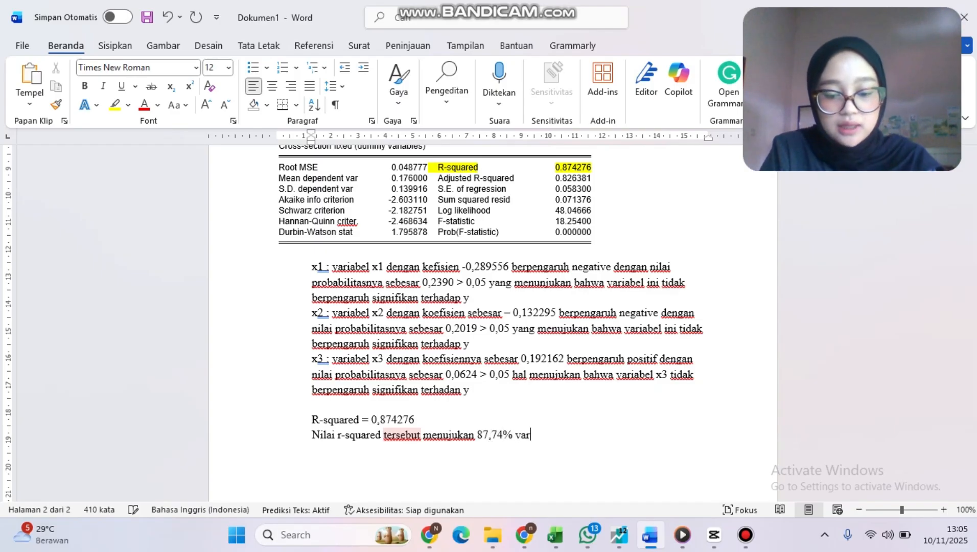
type("pa")
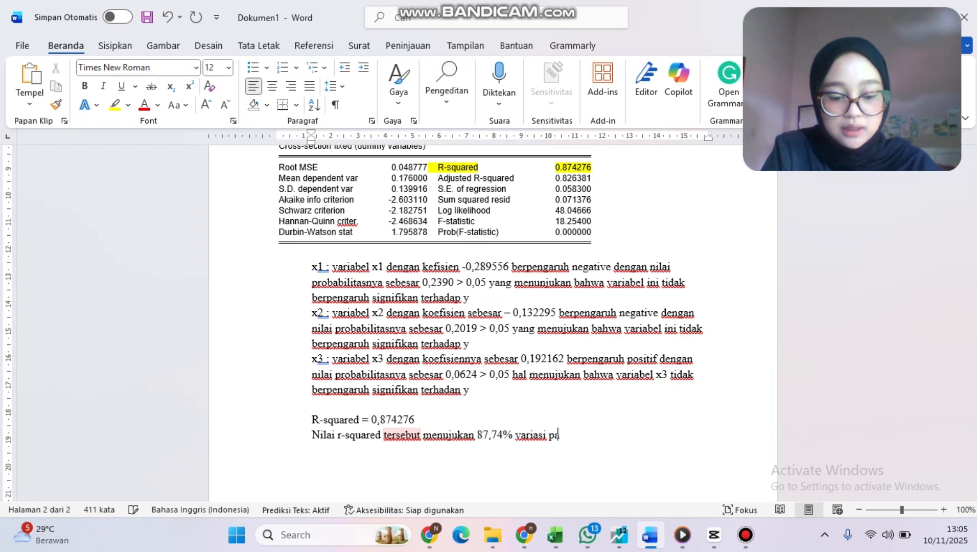
type("da variabel ")
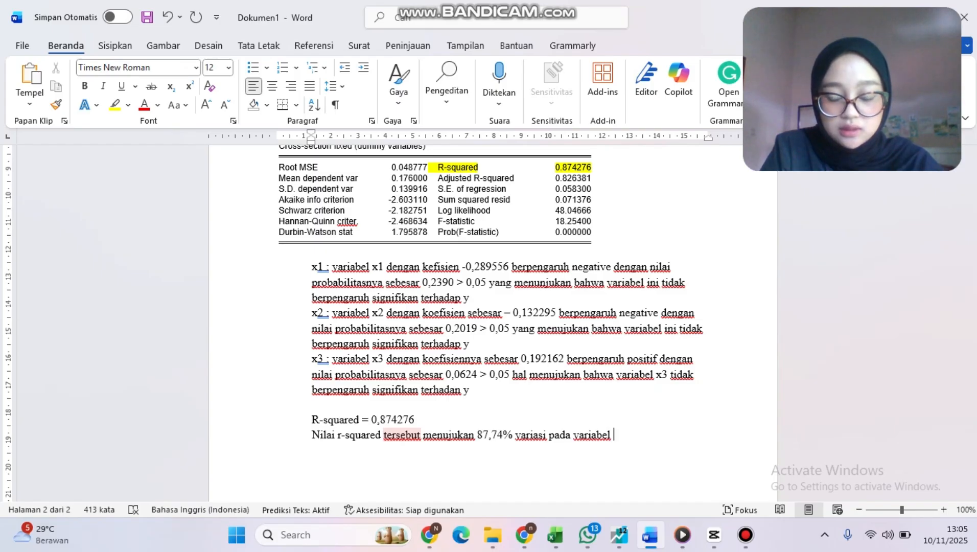
type("dependen ")
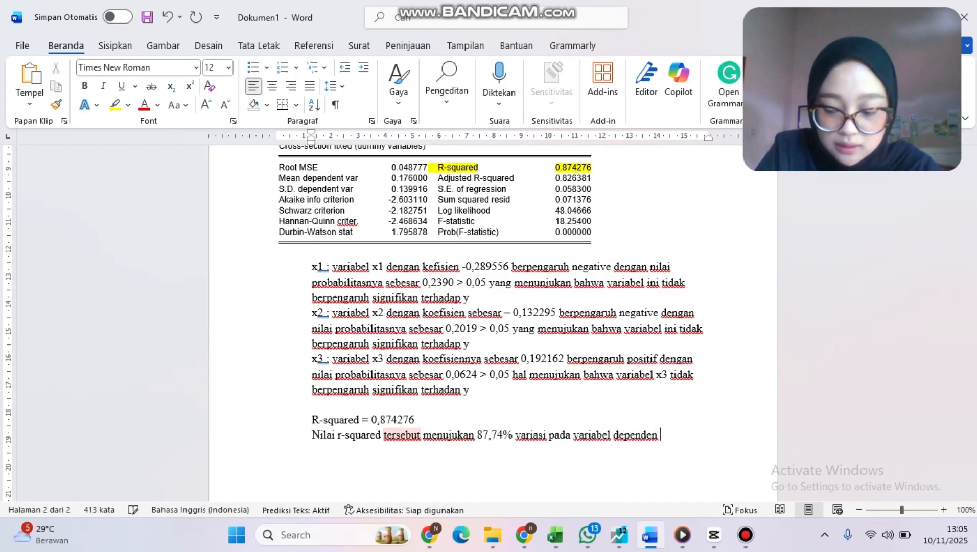
- Complete the R-squared explanation with "dapat di jelaskan oleh variabel independent dalam model FEM" and start a new line below it
type("dapat d")
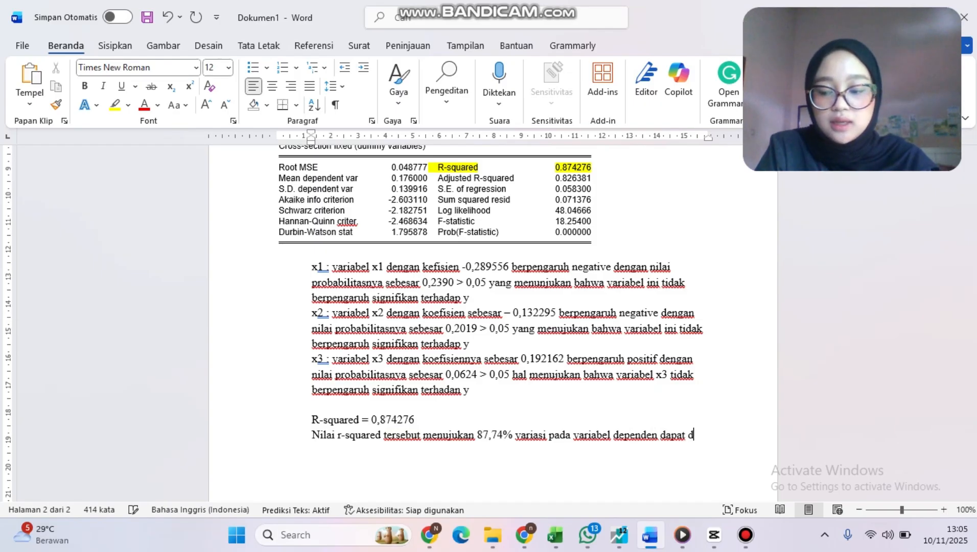
type("i jelaskan ")
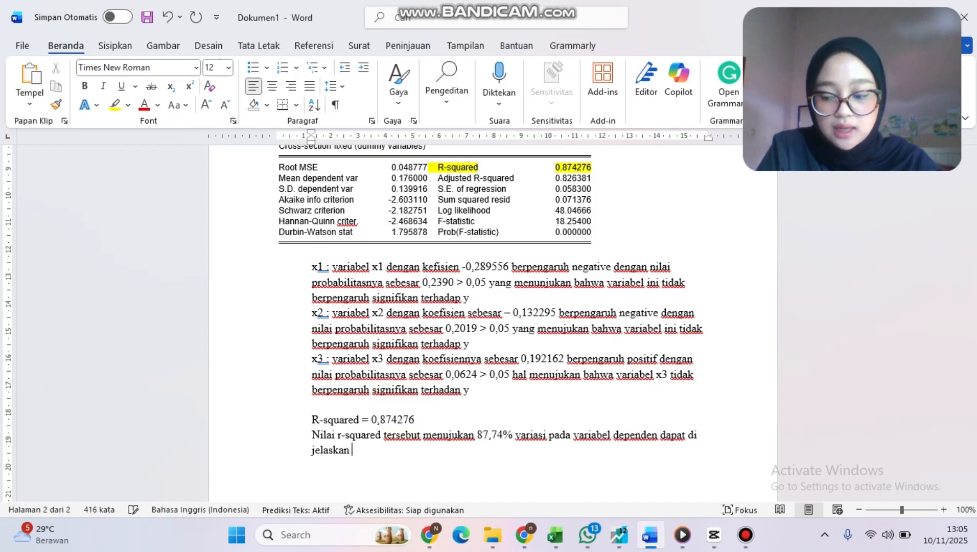
type("oleh va")
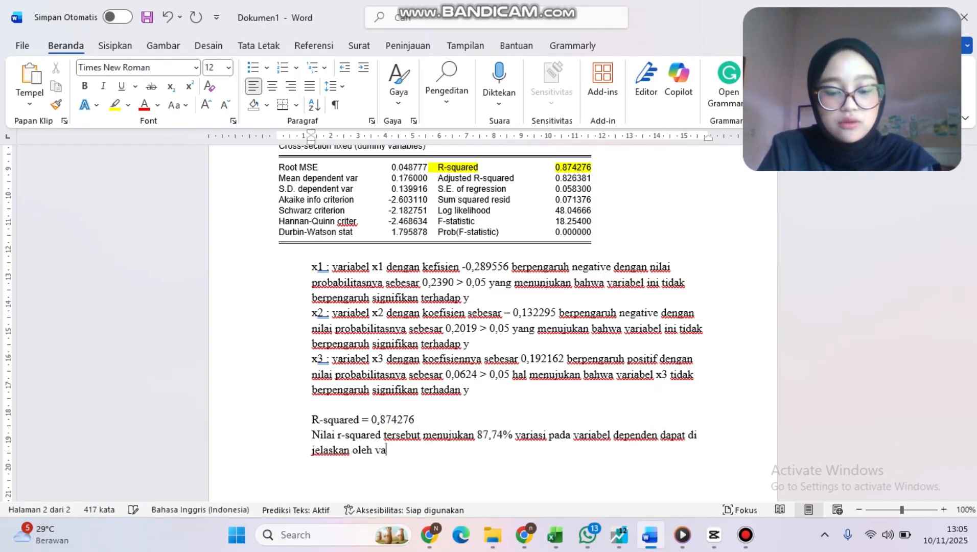
type("riabel ")
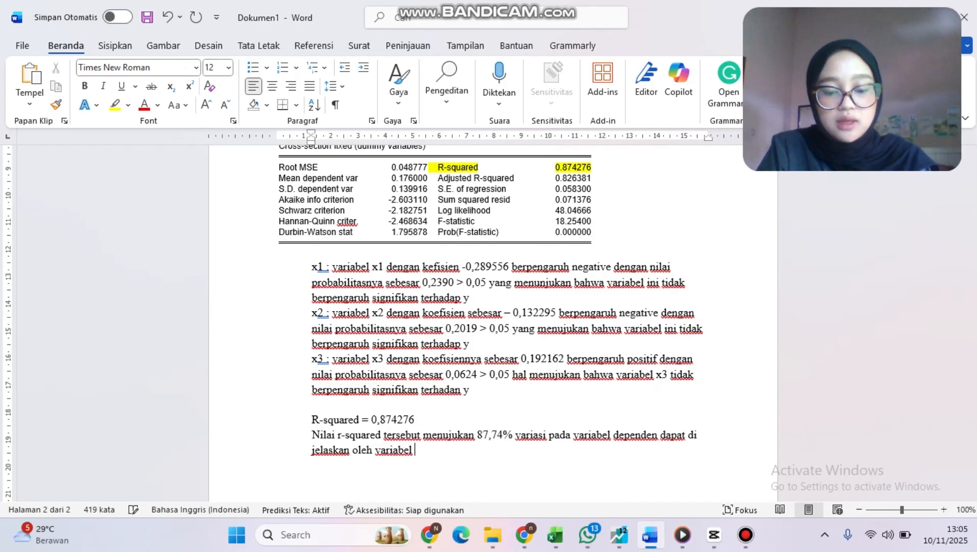
type("independent ")
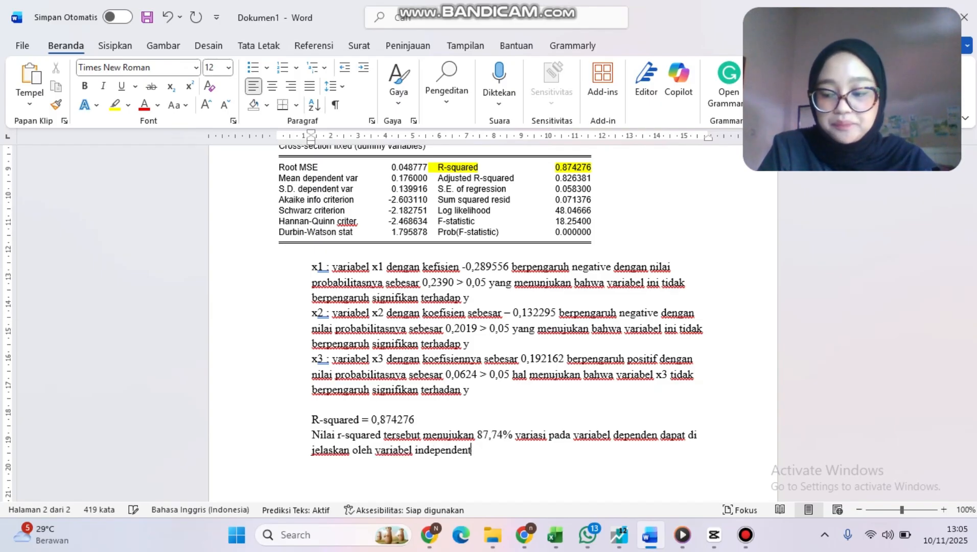
type("dalam m")
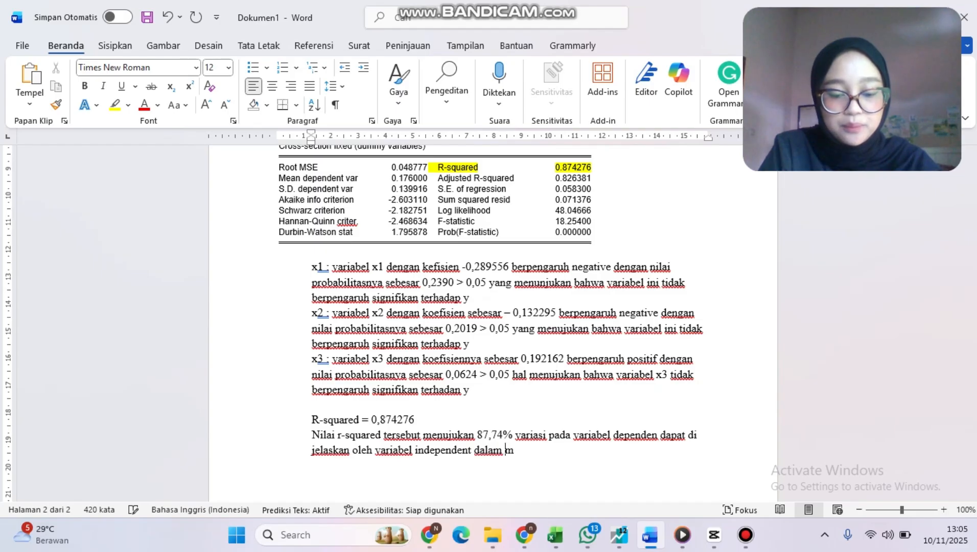
type("odel FEM")
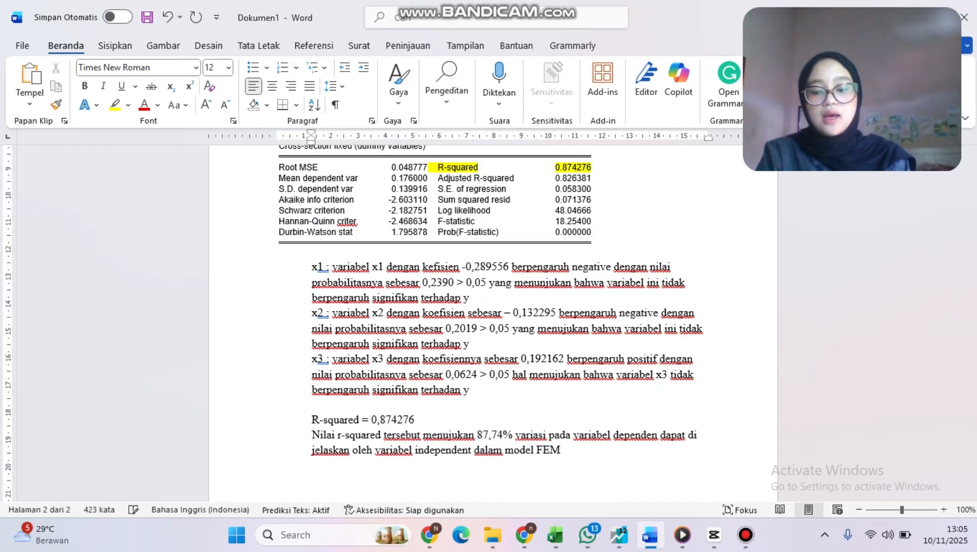
key("Return")
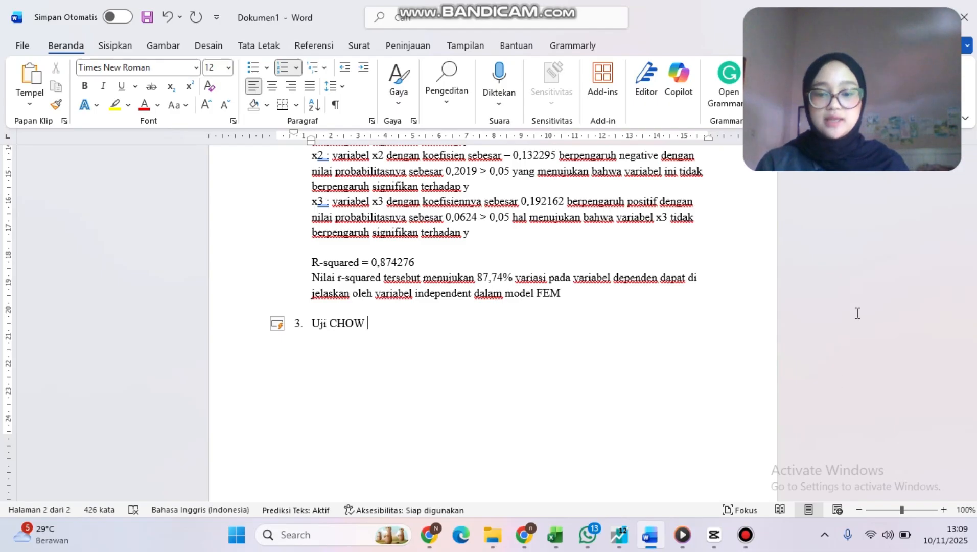
- Switch to EViews and run the Redundant Fixed Effects - Likelihood Ratio test on the fixed-effects equation
left_click(629, 533)
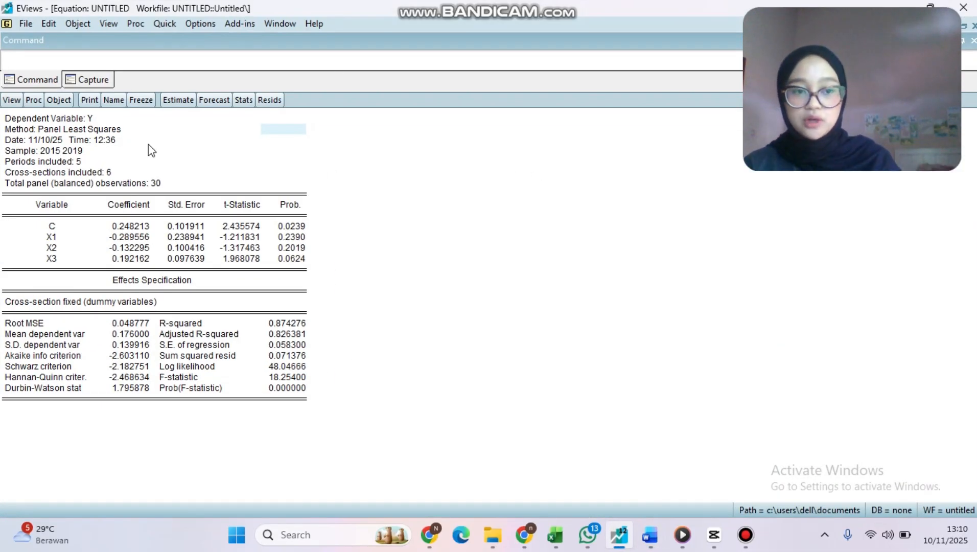
left_click(113, 25)
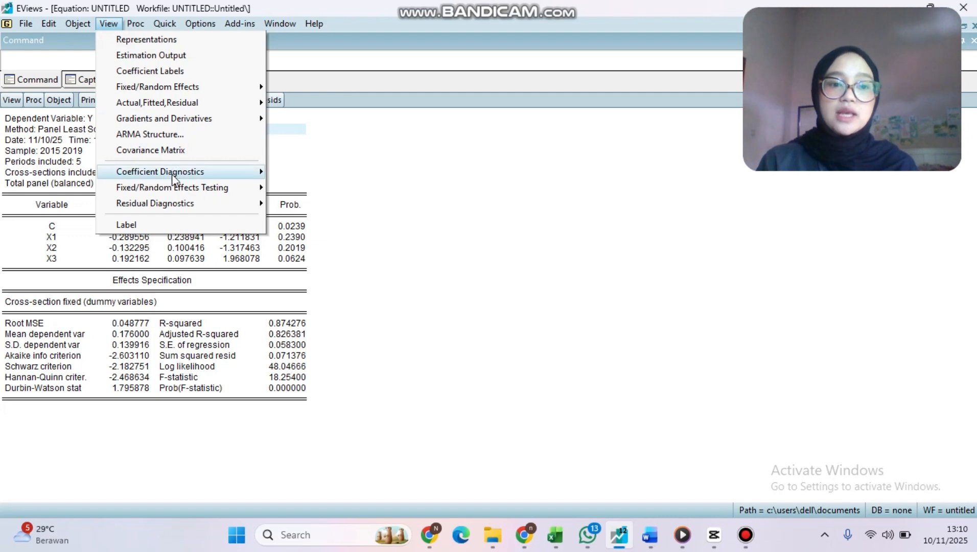
mouse_move(190, 195)
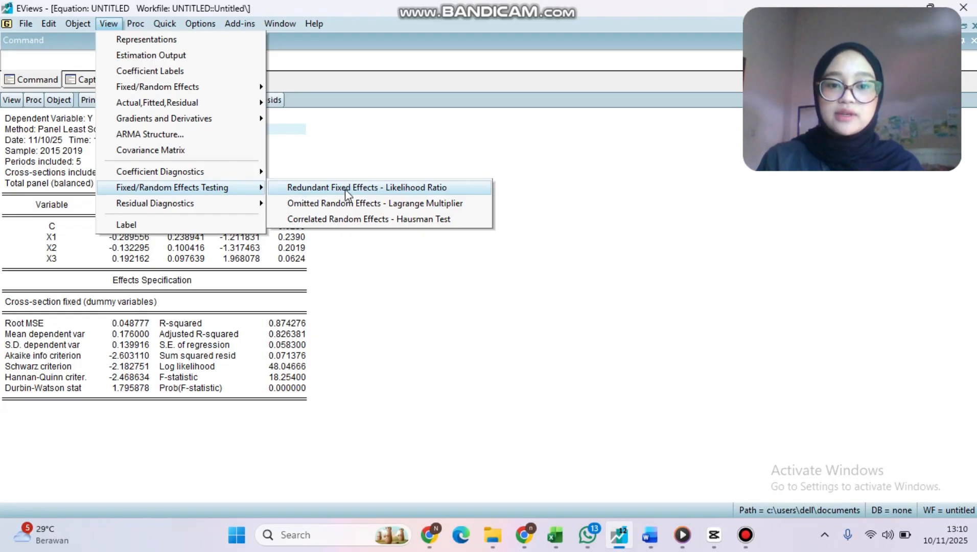
left_click(403, 188)
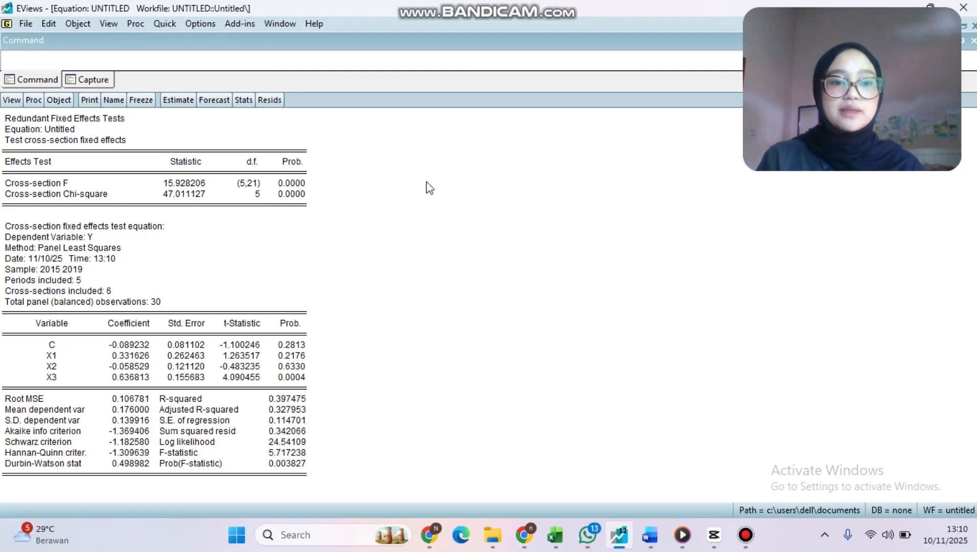
- Copy the Redundant Fixed Effects Tests block, from its title through the Cross-section Chi-square row, as text with numbers as displayed
left_click(6, 119)
left_click_drag(6, 118, 302, 210)
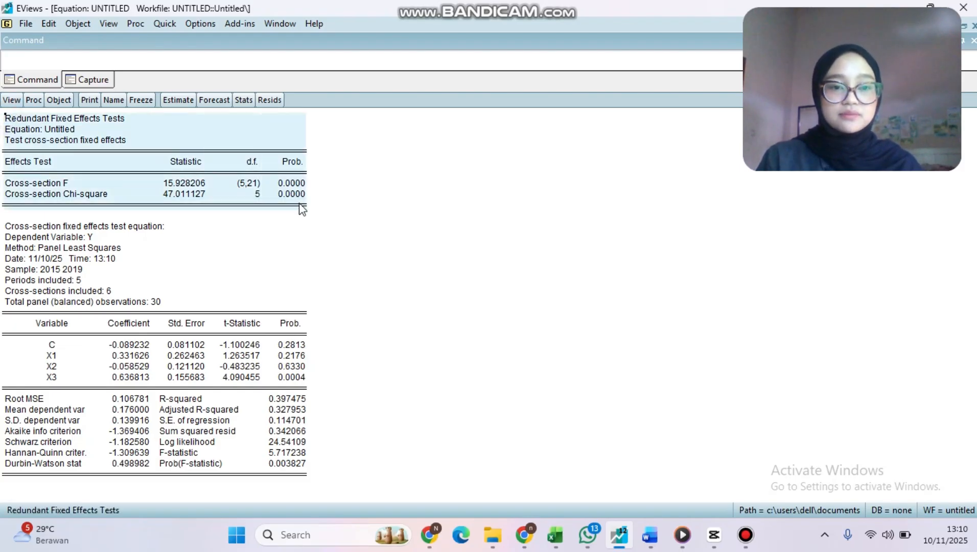
right_click(206, 164)
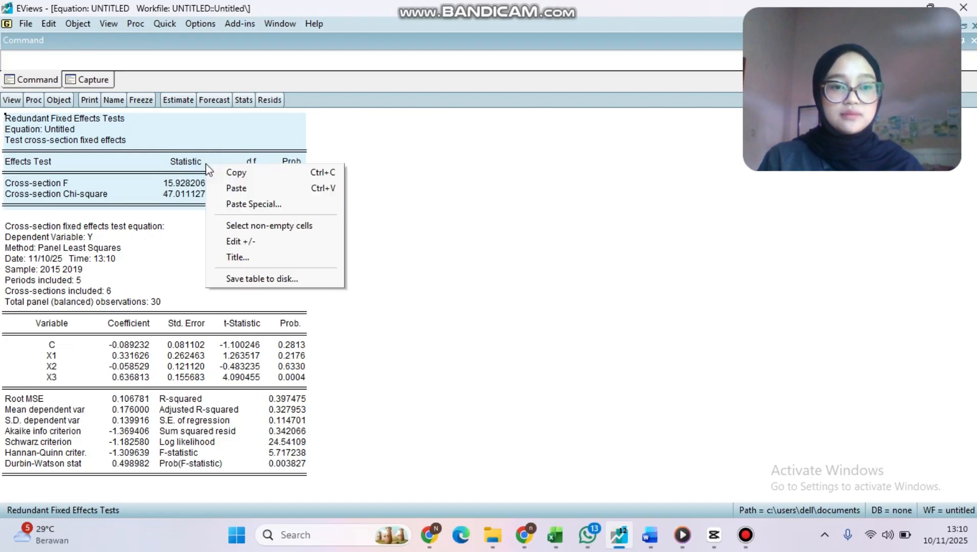
left_click(220, 173)
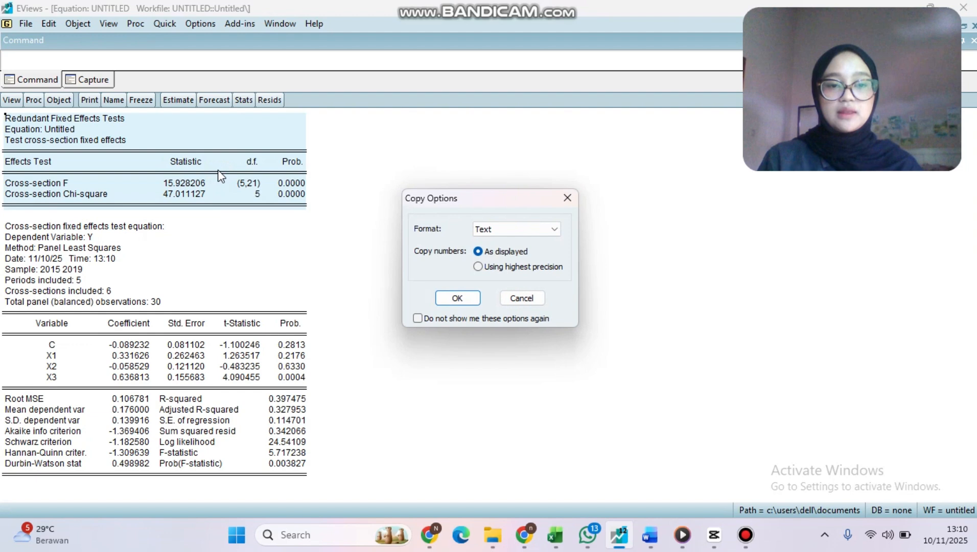
left_click(466, 293)
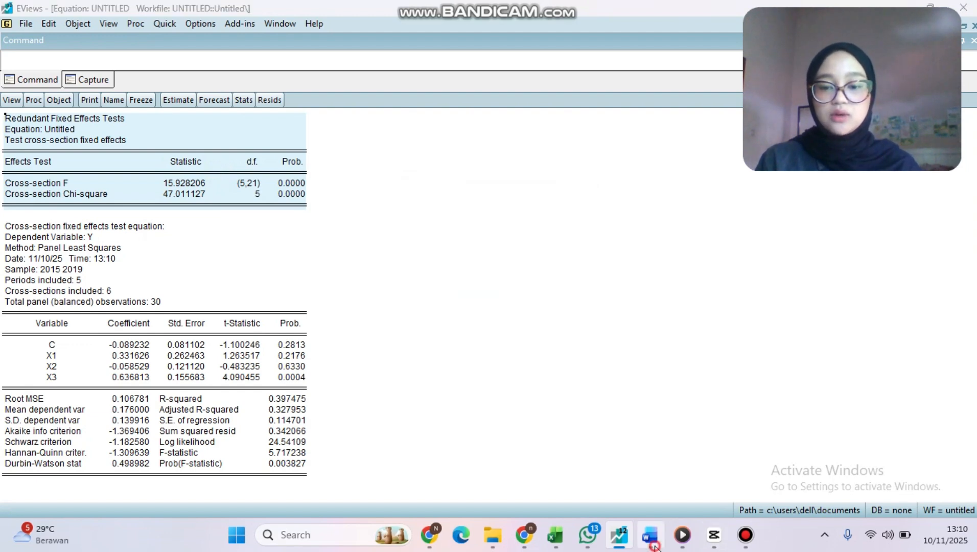
- Switch to Word and paste the copied test table beneath the "Uji CHOW" heading, without an extra list number between them
left_click(657, 542)
key("Return")
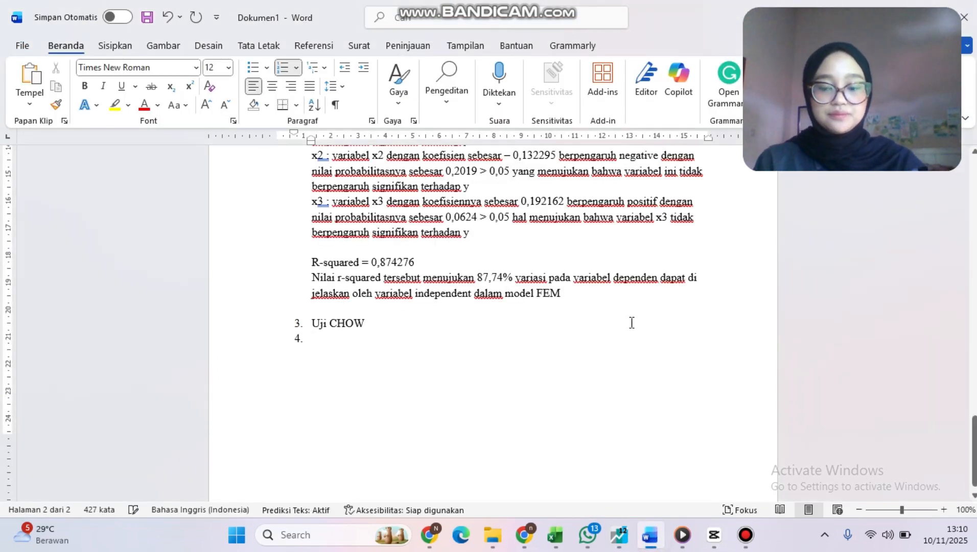
key("BackSpace")
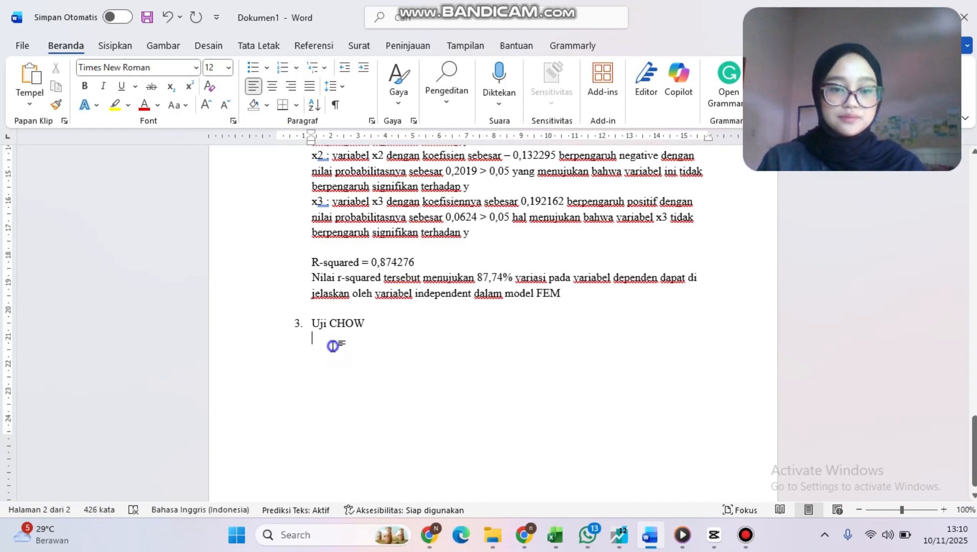
right_click(334, 344)
left_click(368, 193)
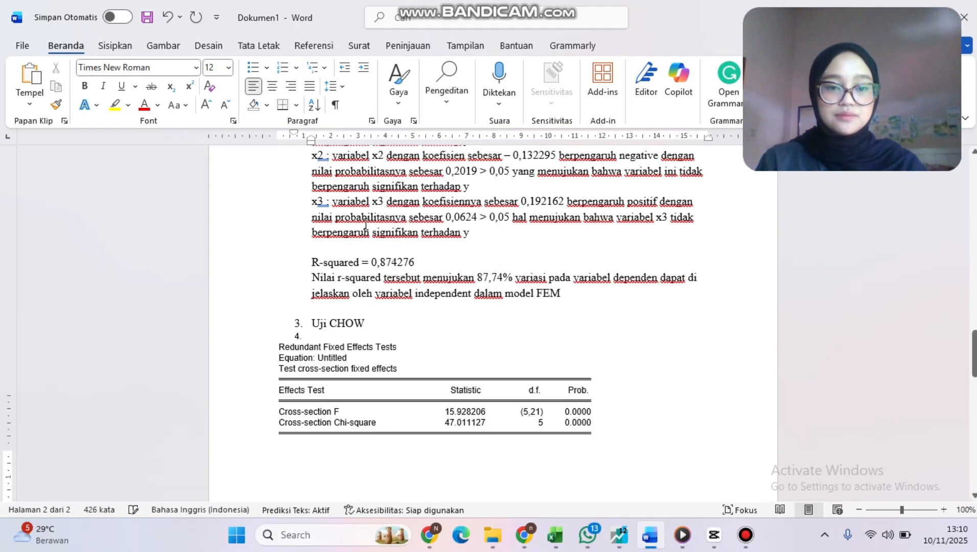
key("BackSpace")
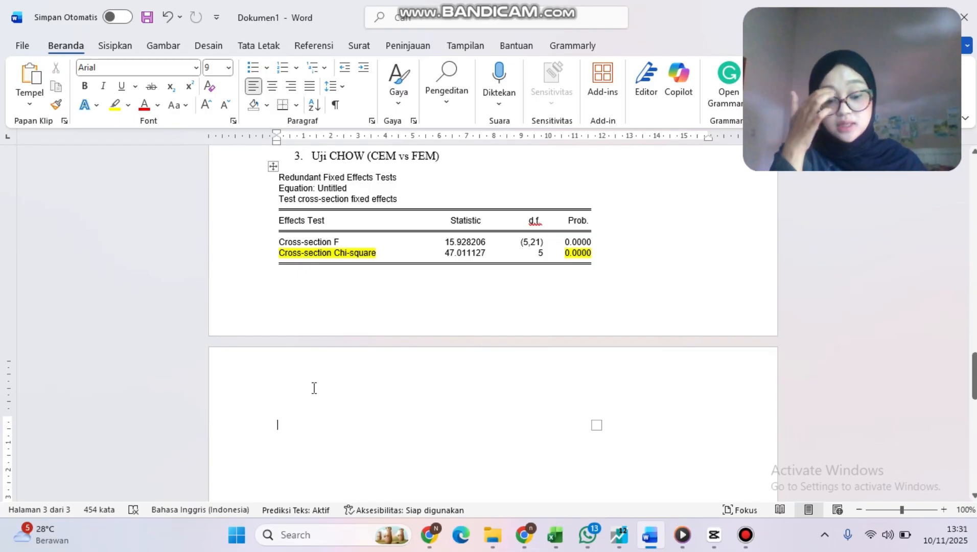
- Begin the Chow test interpretation below the pasted table with "cross-section chi-square <0.05"
type("cr")
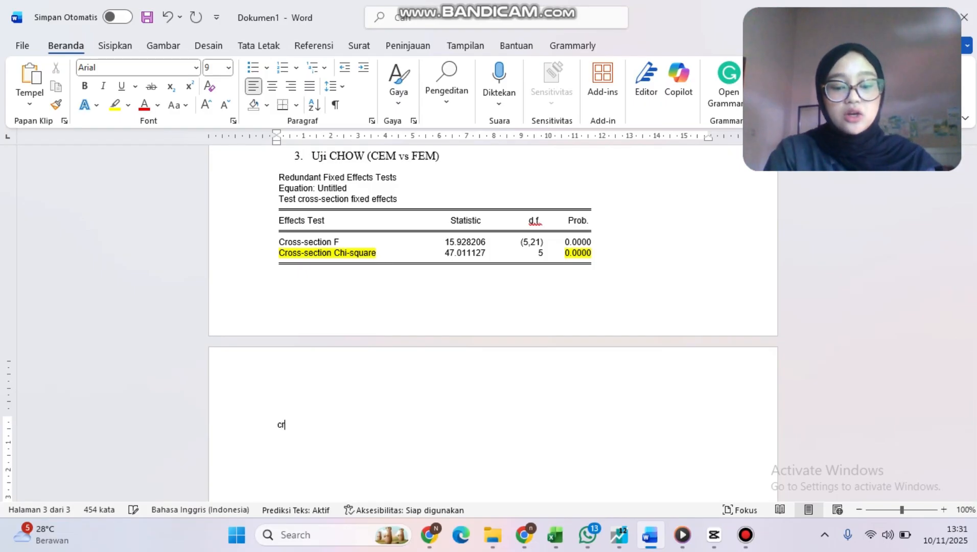
type("oss-")
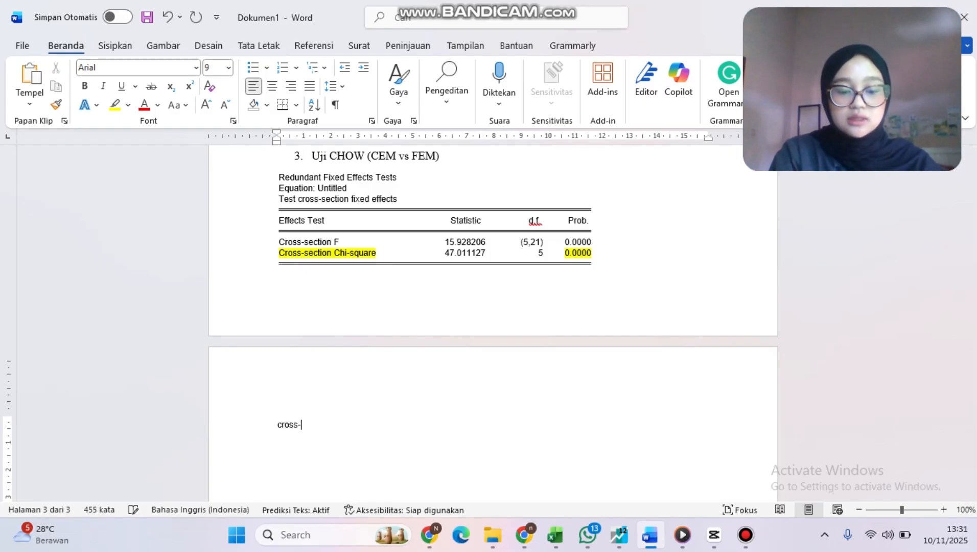
type("section ")
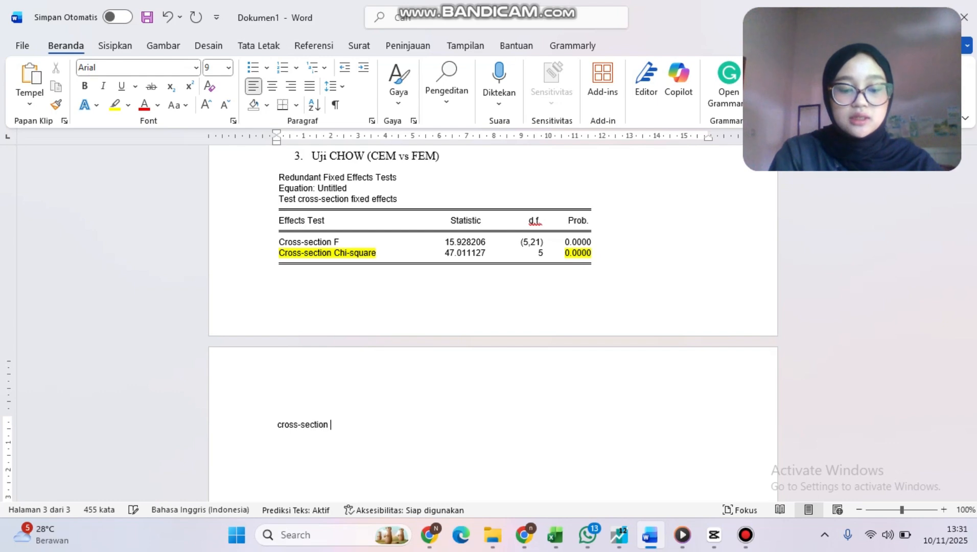
type("chi-square ")
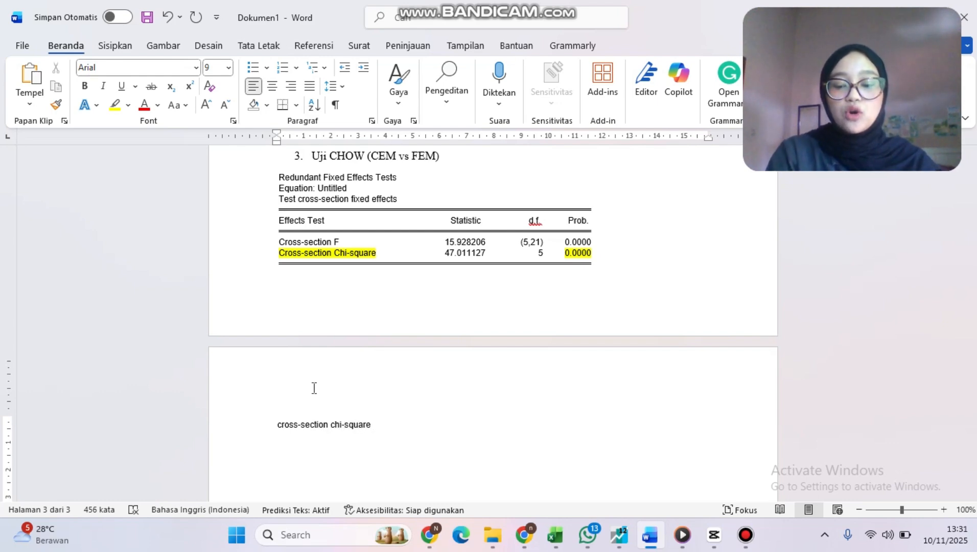
type("<")
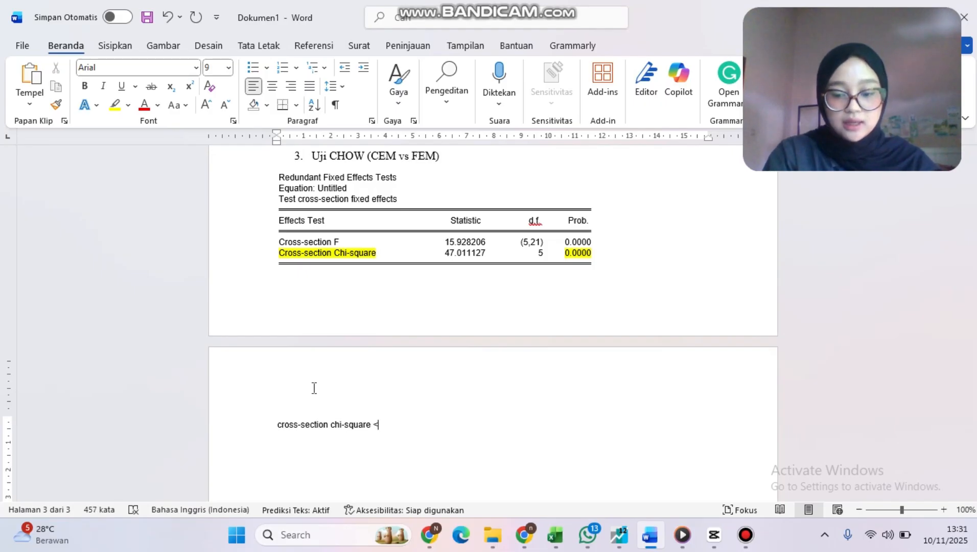
type("0.05 ")
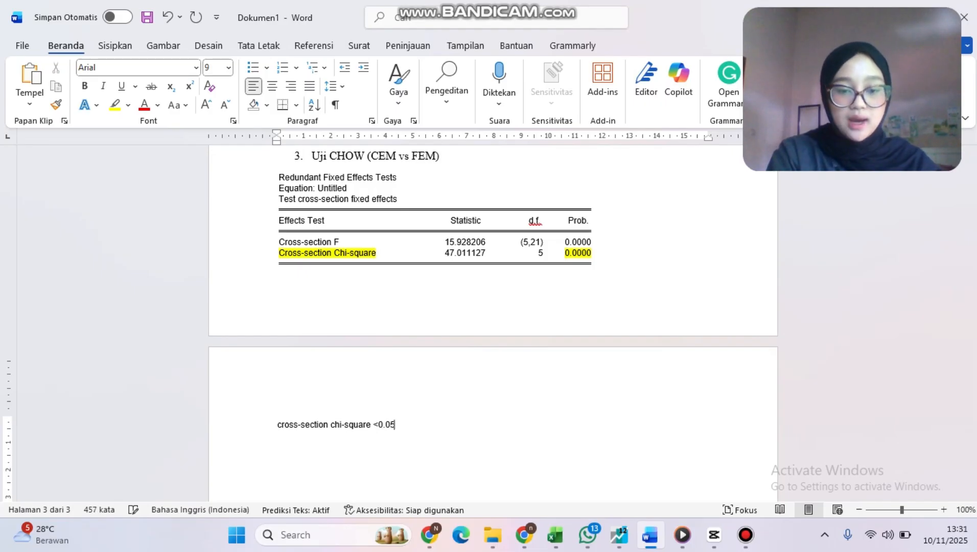
- Complete the first Chow test criterion line with "= model FEM" after "<0.05" and start a new line
type("+")
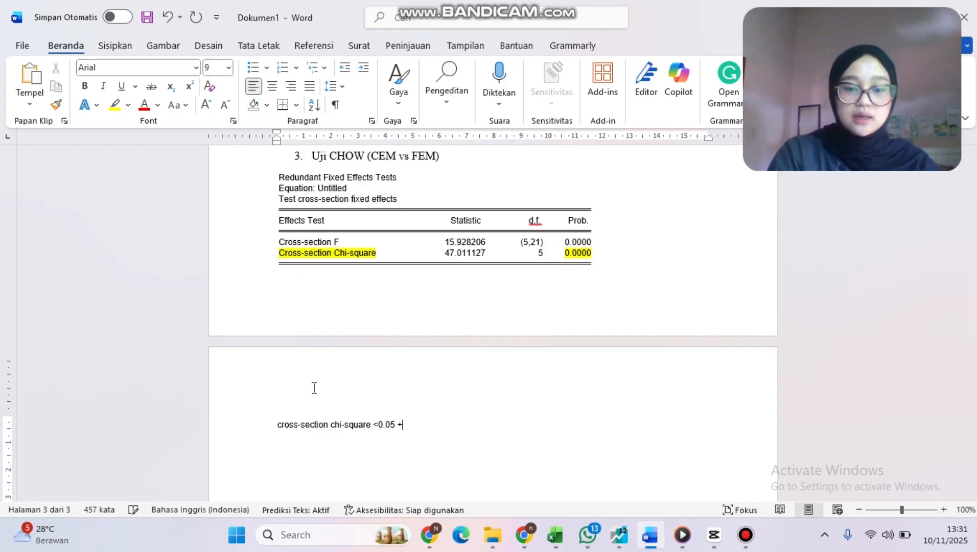
key("BackSpace")
type("= mo")
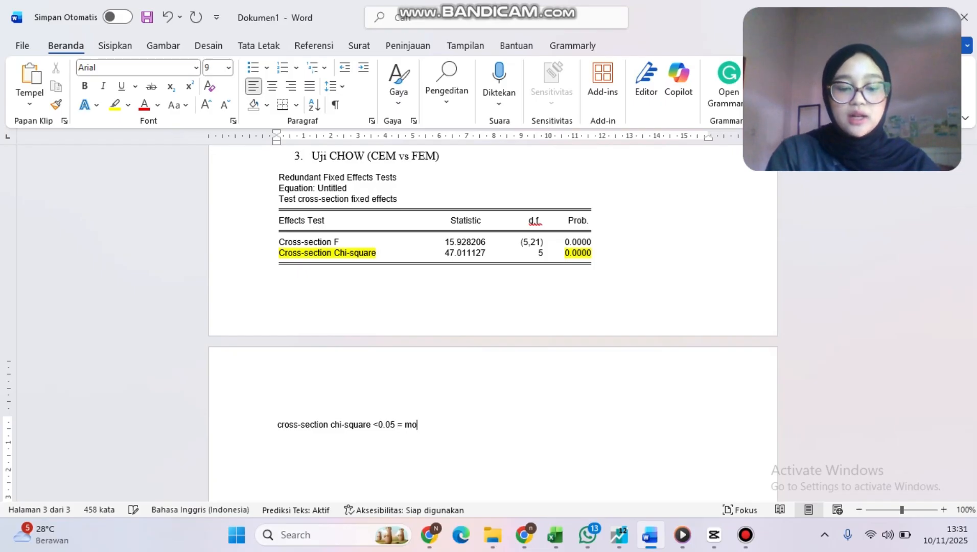
type("del F")
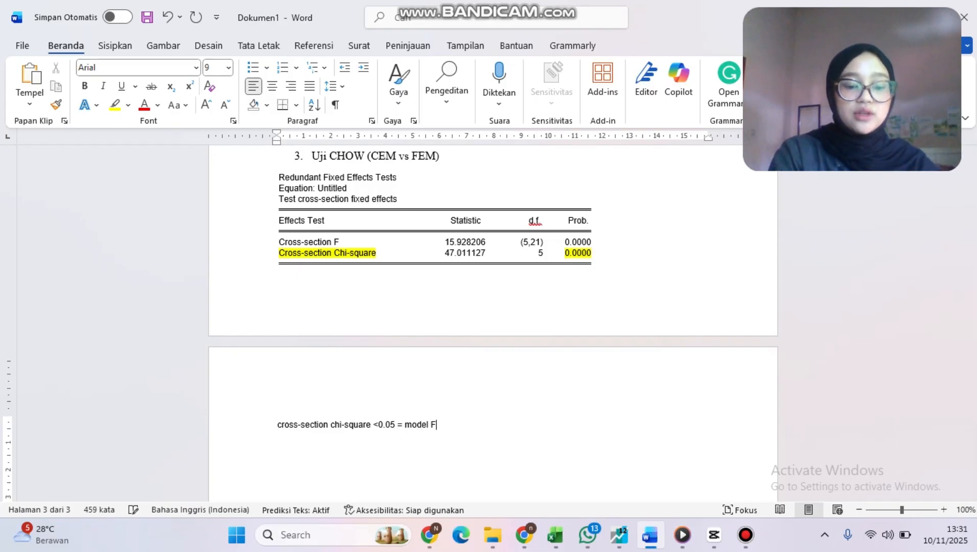
type("EM")
key("Return")
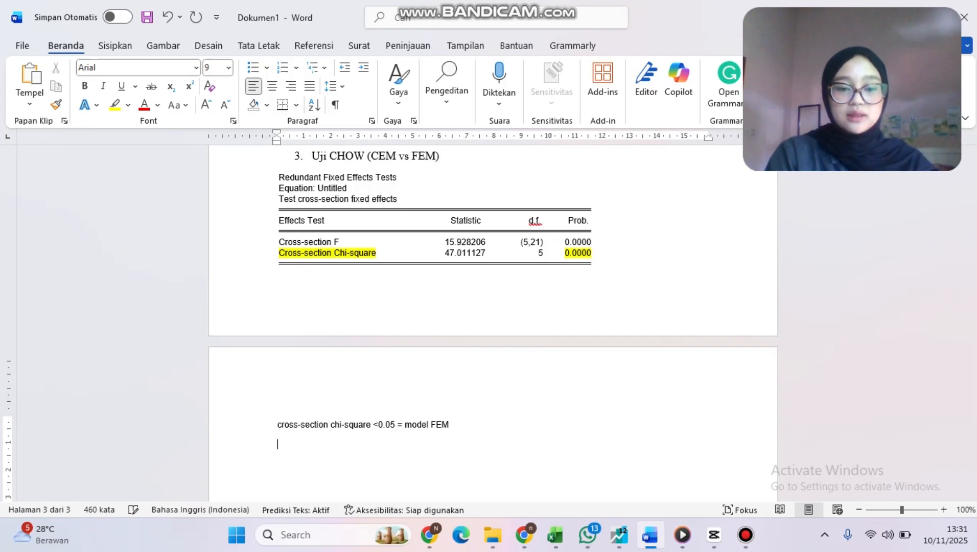
- Add the second criterion line "cross-section chi-square >0,05 = model CEM" below the first and start a new line
type("cros")
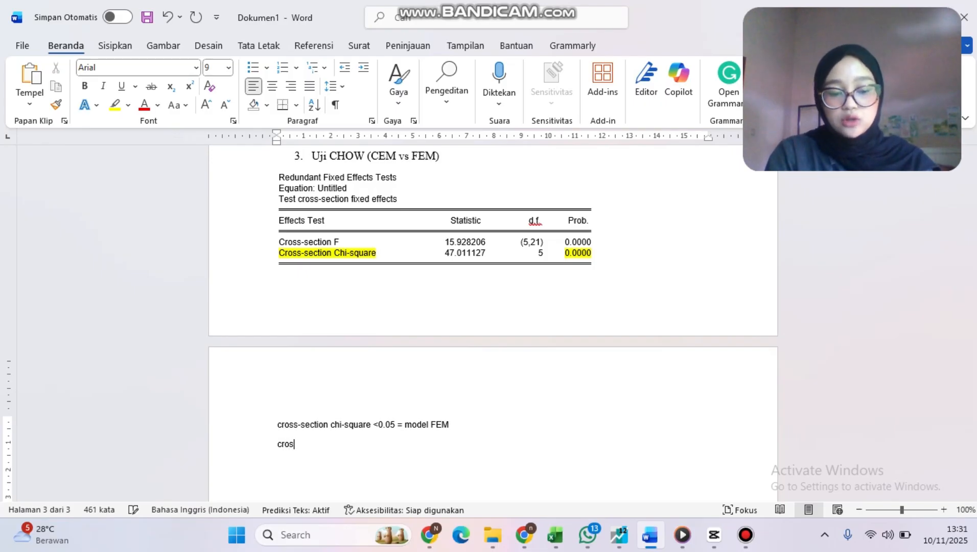
type("s-sec")
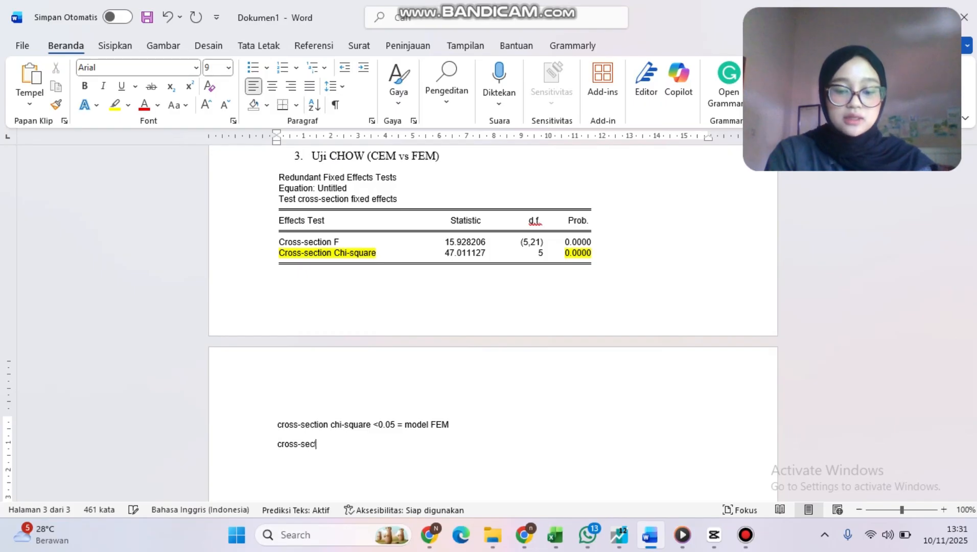
type("tion ch")
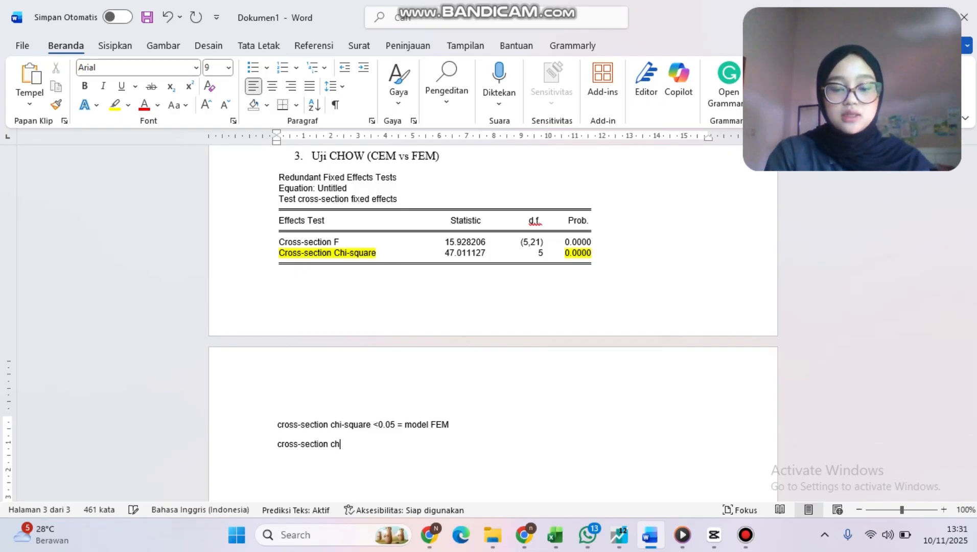
type("i-square")
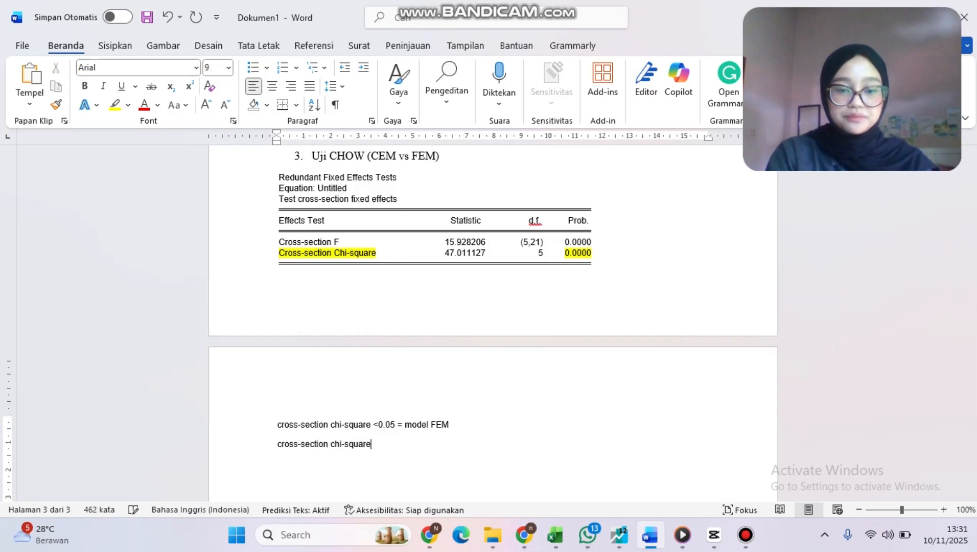
type(" >0")
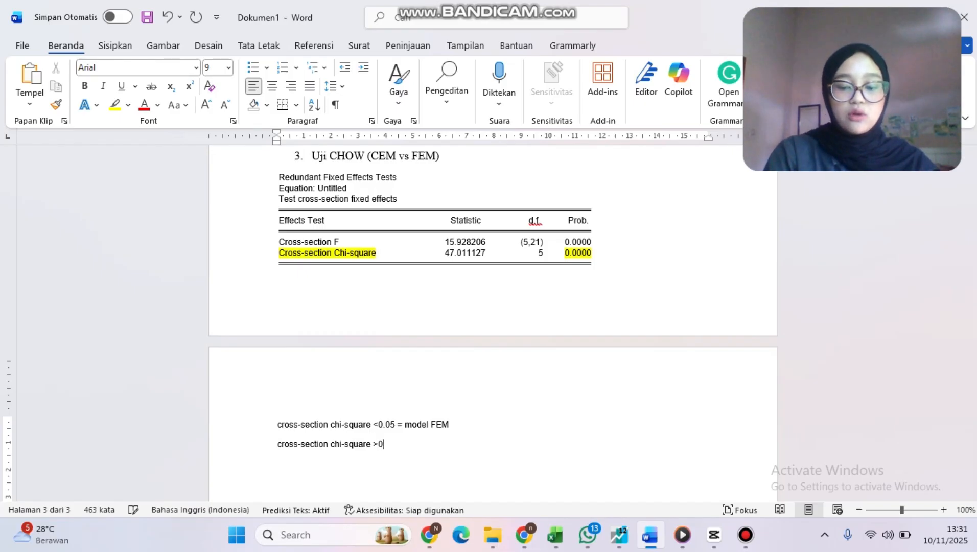
type(",05 ")
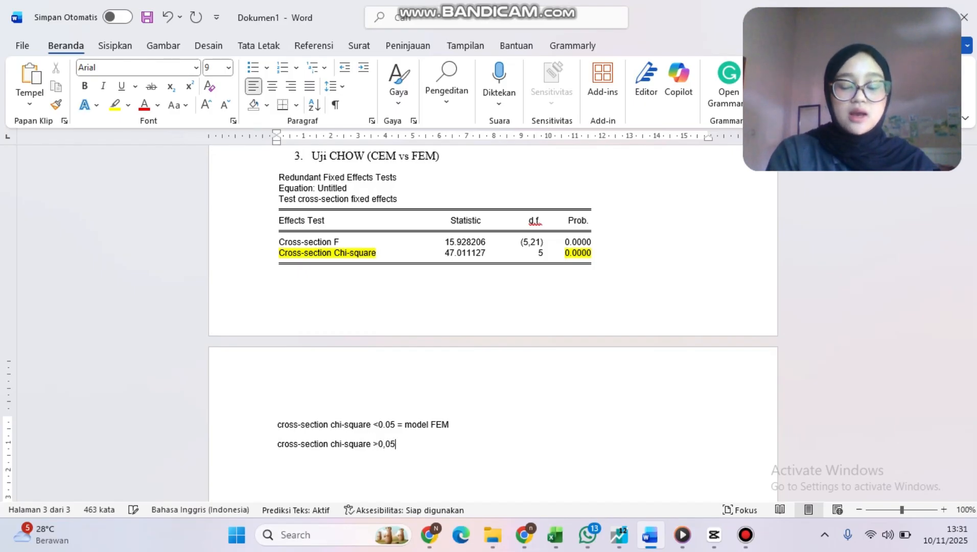
type("=")
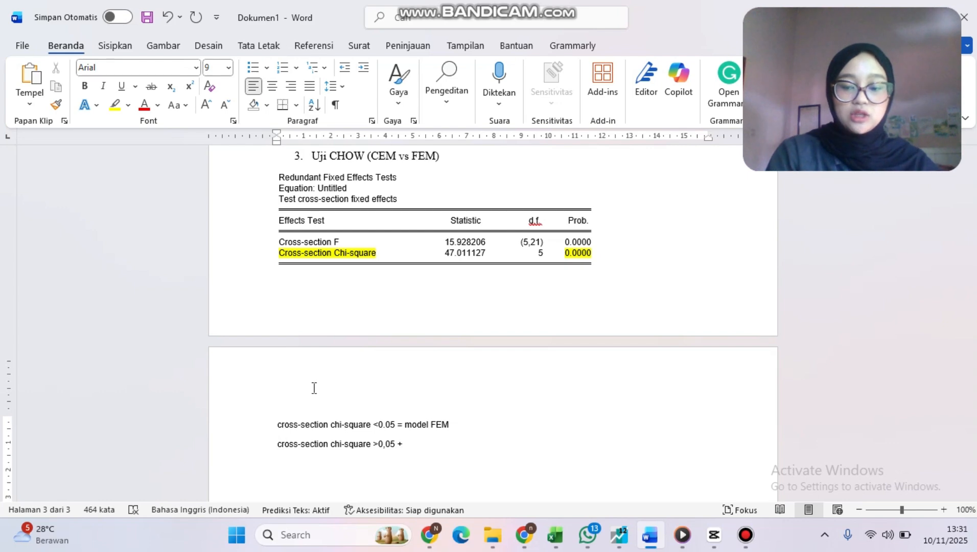
type(" model")
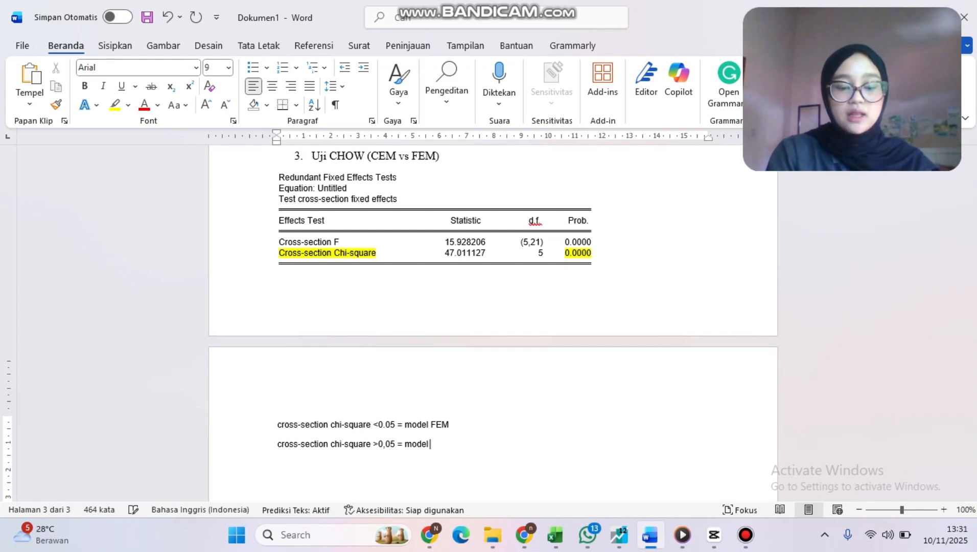
type(" CEM")
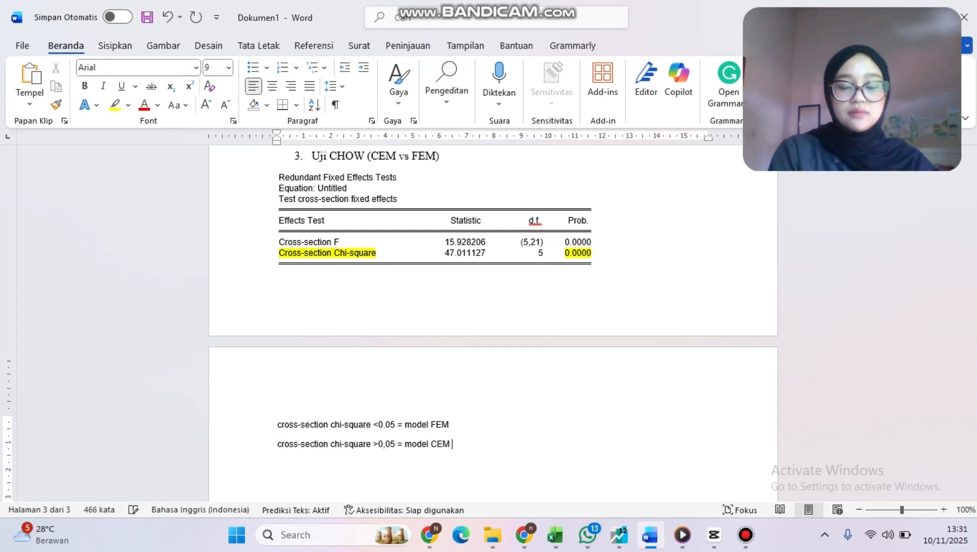
key("Return")
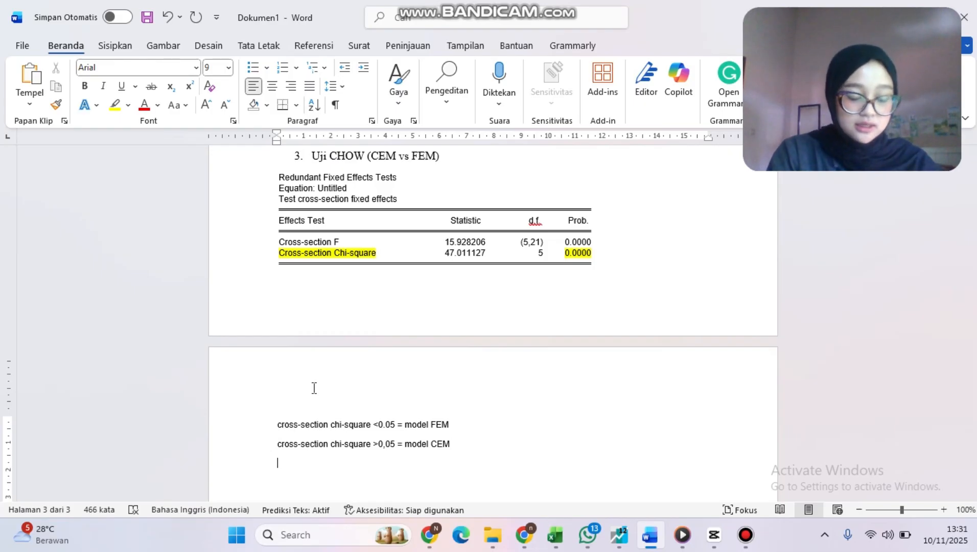
- Begin the result sentence under the criteria with "cross-section chi-square yang terjadi pada data tersebut adalah 0,0000"
type("ci")
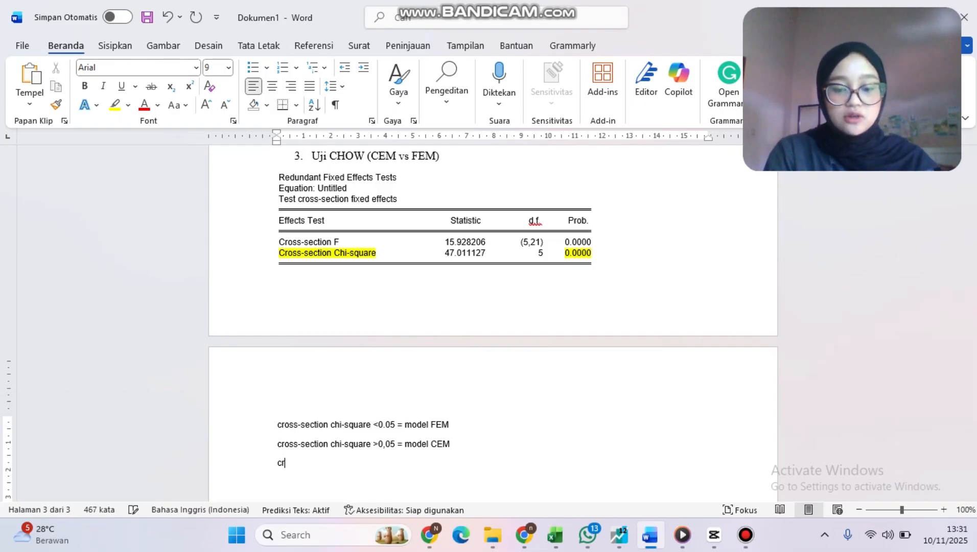
type("oss-")
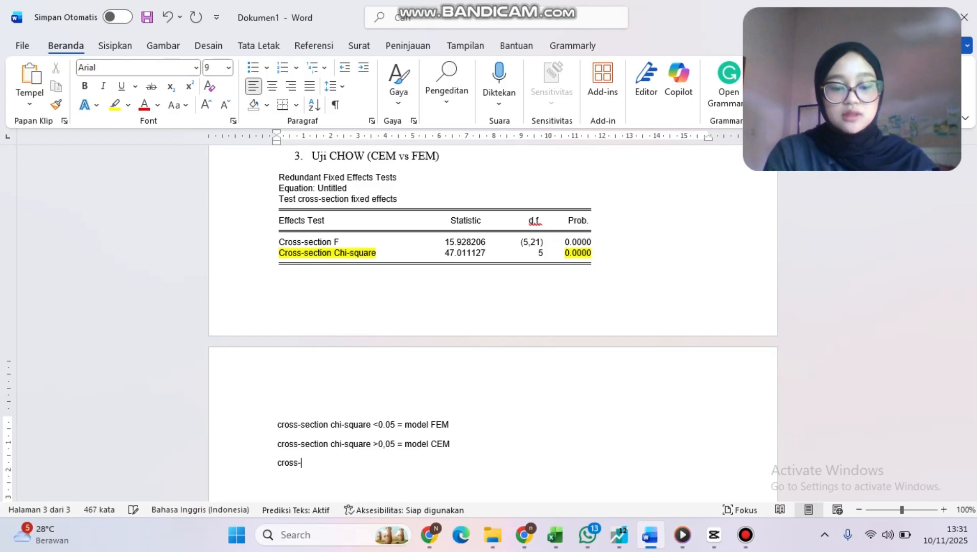
type("section")
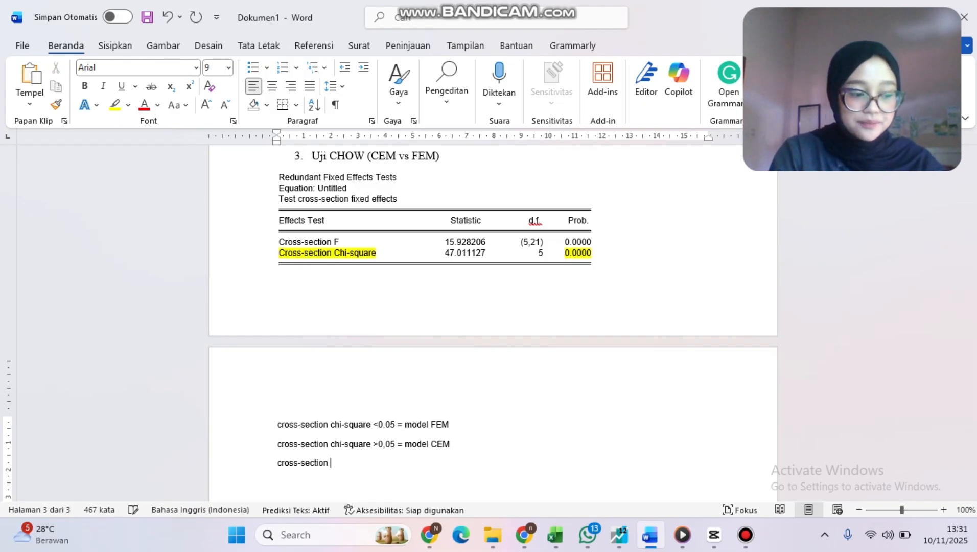
type(" chi")
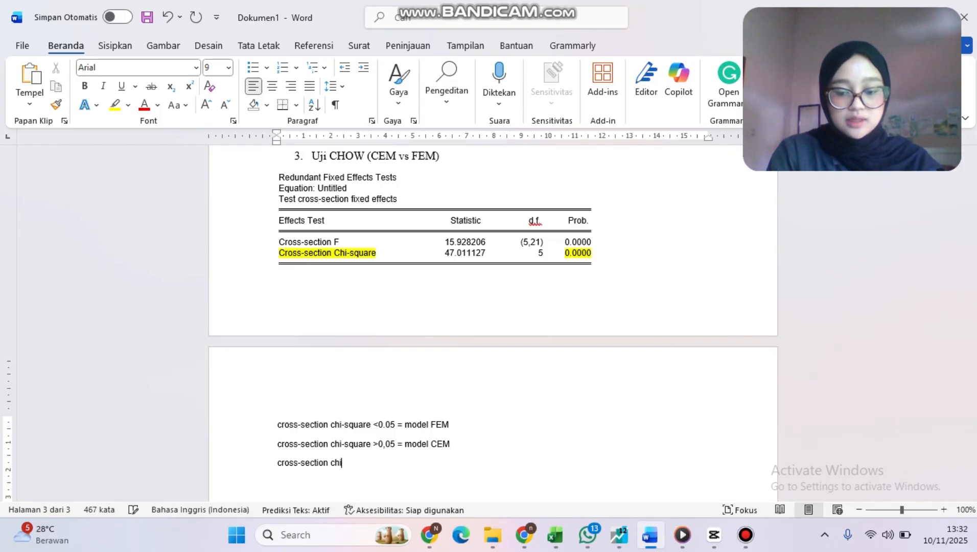
type("-square")
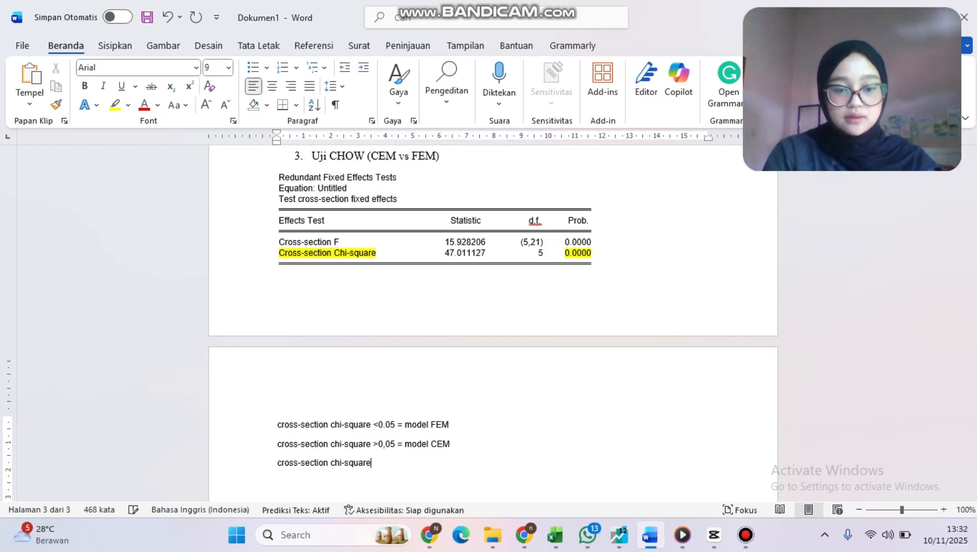
type(" yang terja")
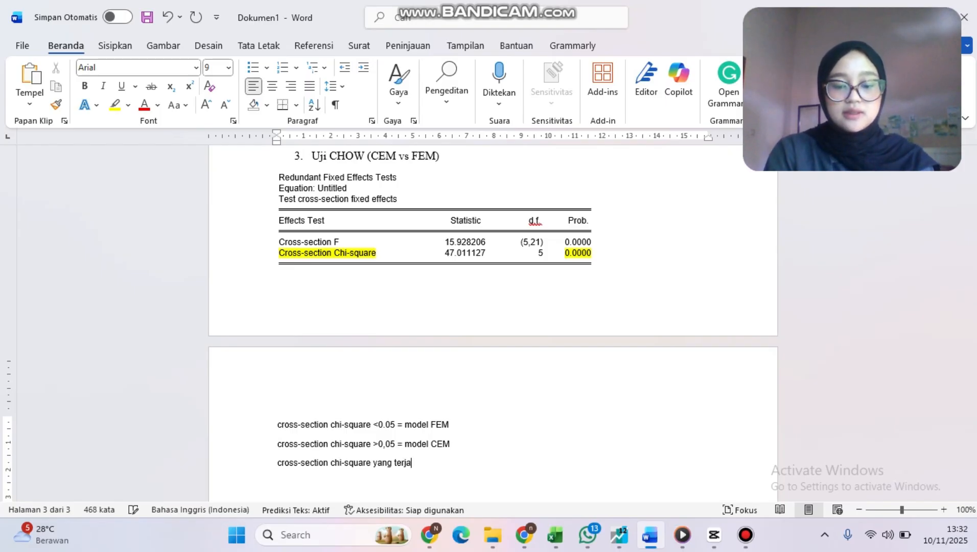
type("di pada")
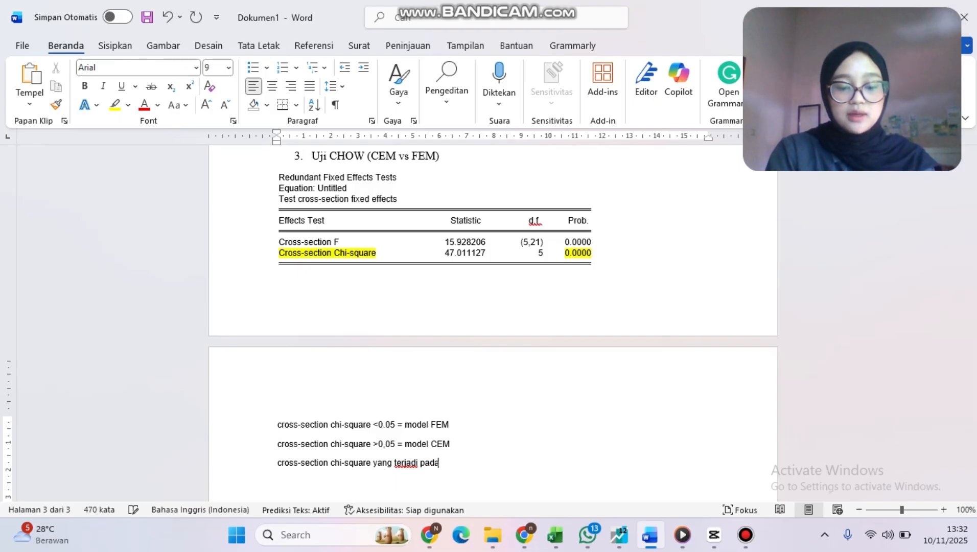
type(" data (ters")
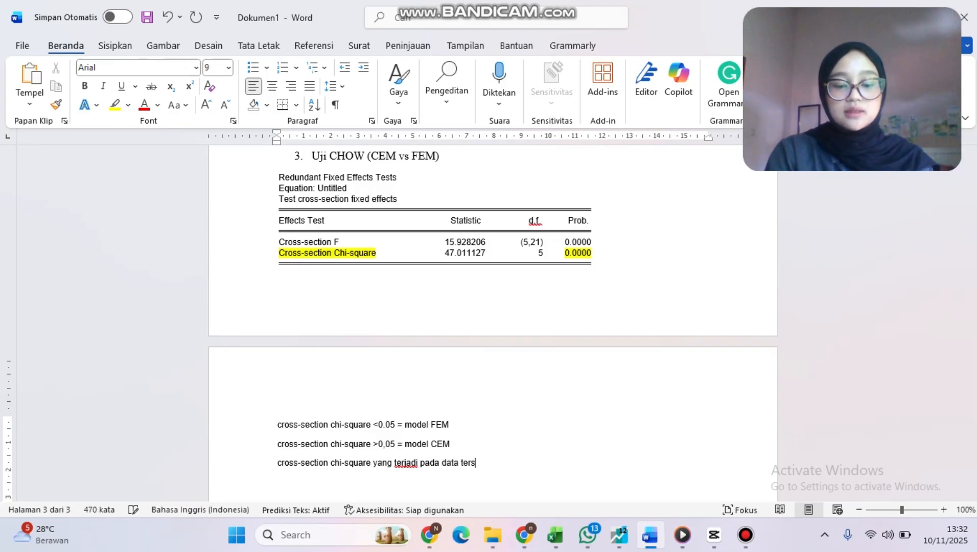
type("ebut alah")
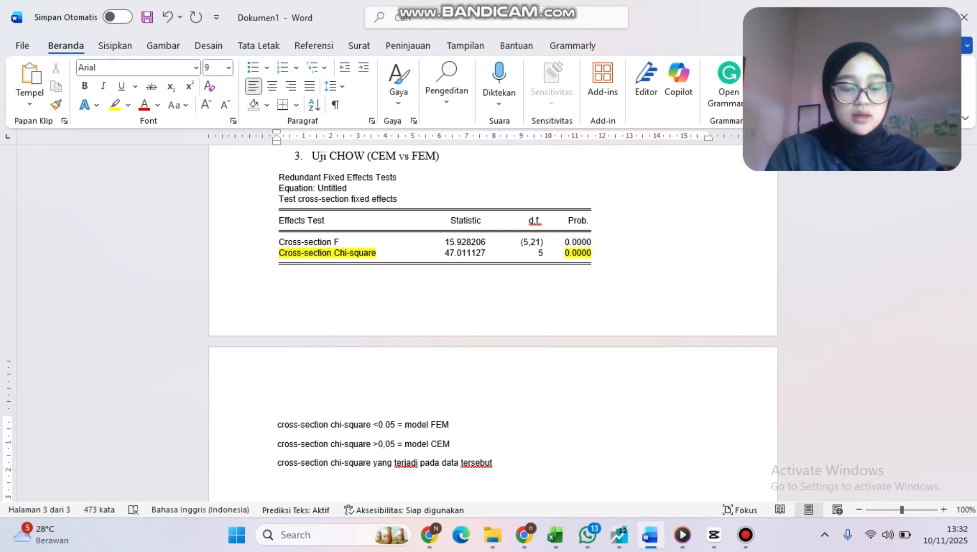
key("BackSpace")
key("BackSpace")
key("BackSpace")
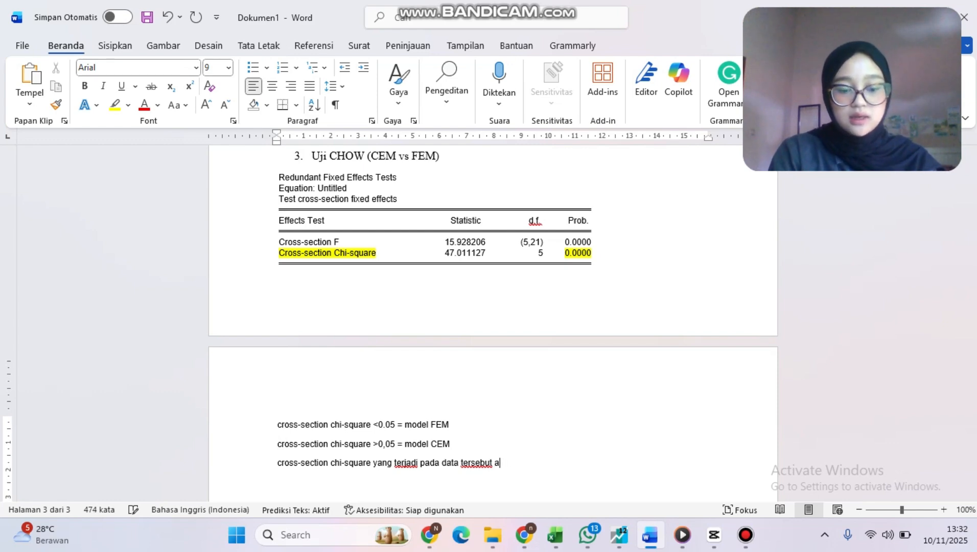
type("dalah 0")
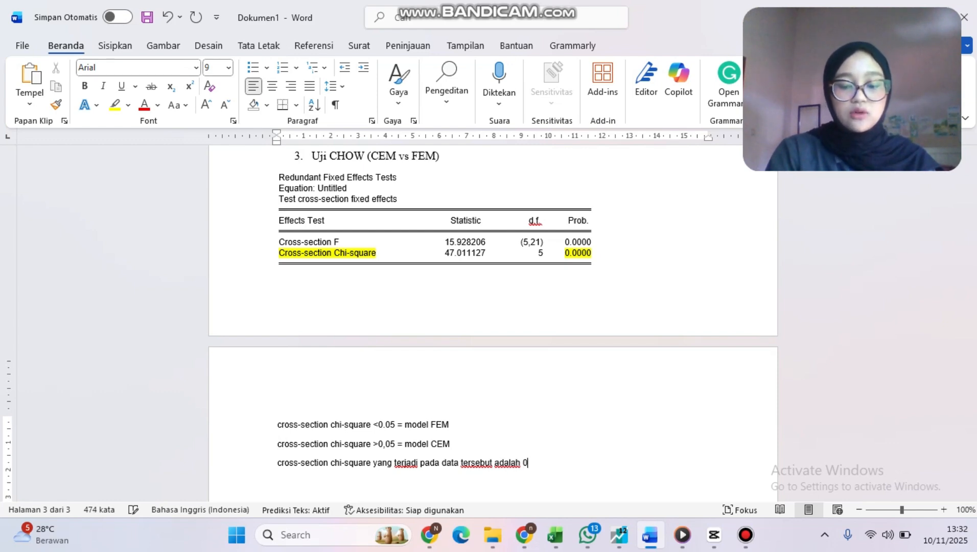
type(",0000 ")
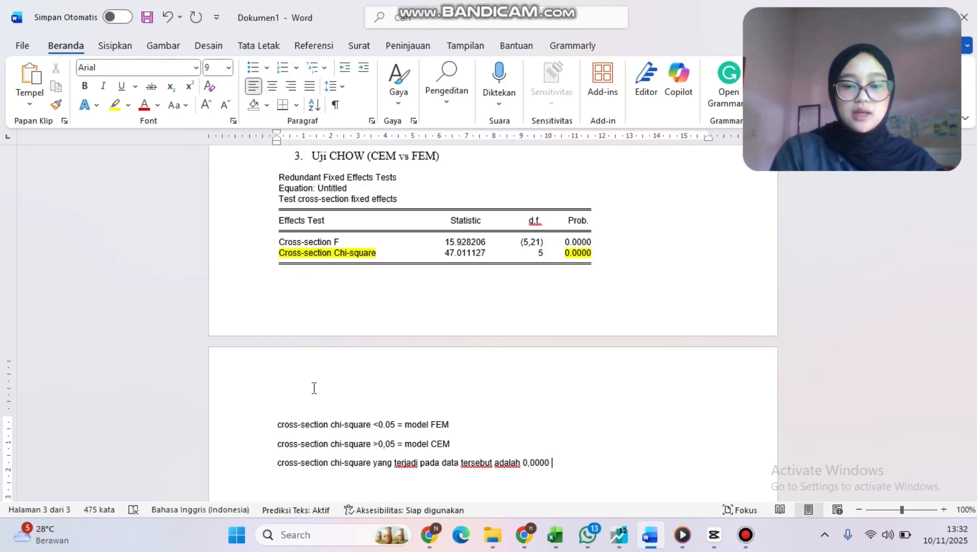
- Finish the result sentence with "< 0,05 maka data tersebut menggunakan model FEM"
type("<0")
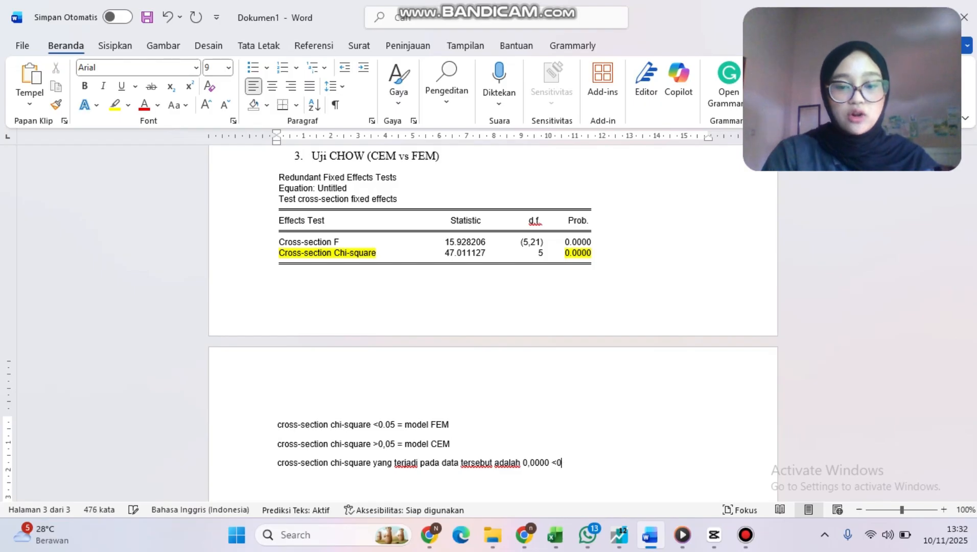
key("BackSpace")
key("BackSpace")
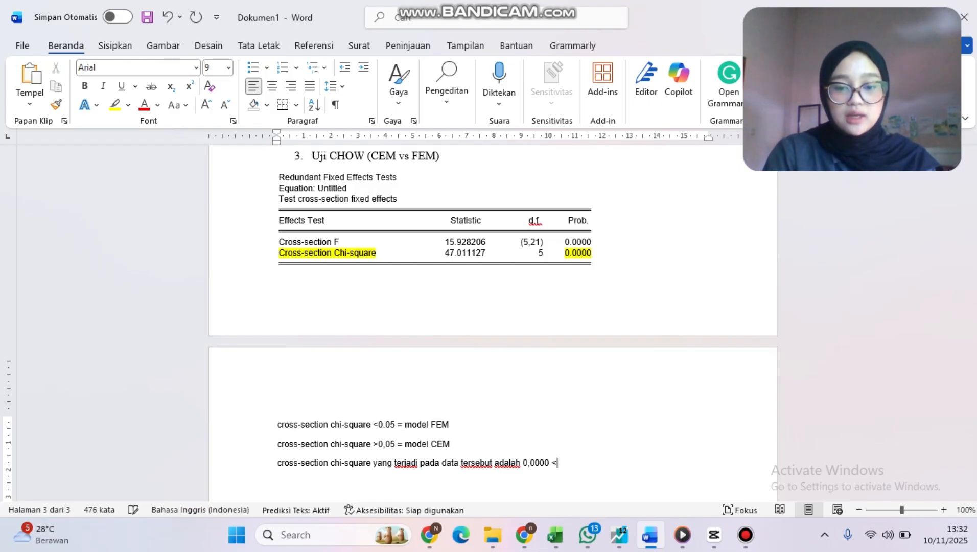
type("0,0")
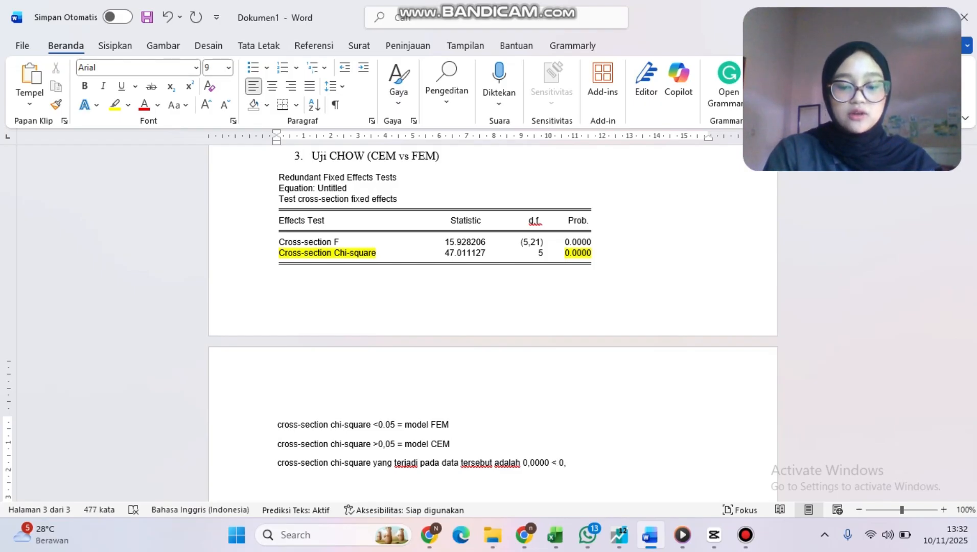
type("5 ")
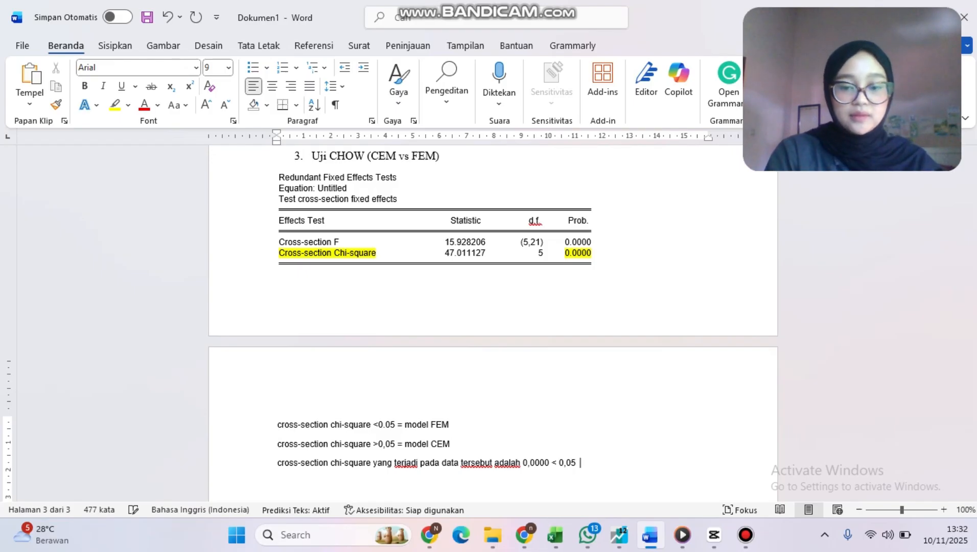
type("maka")
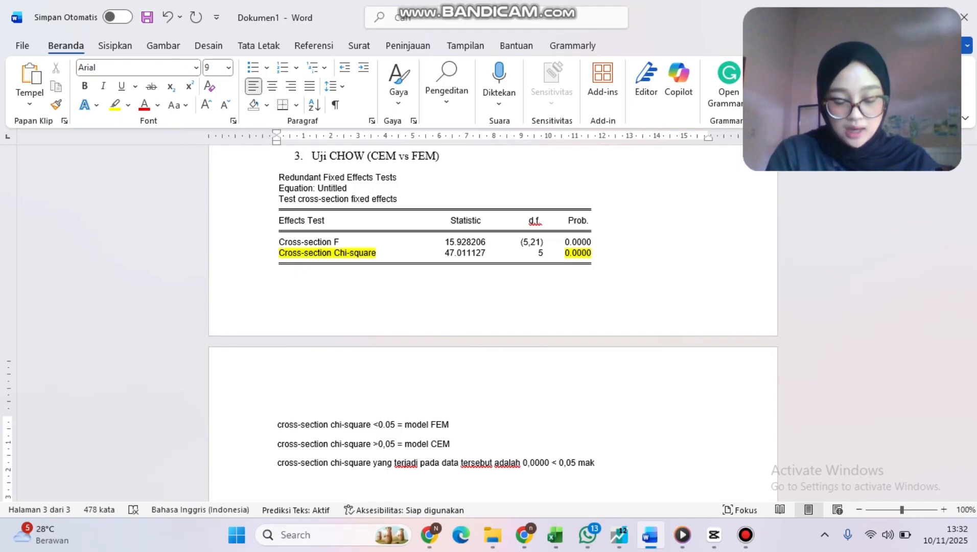
type("ata tersebu")
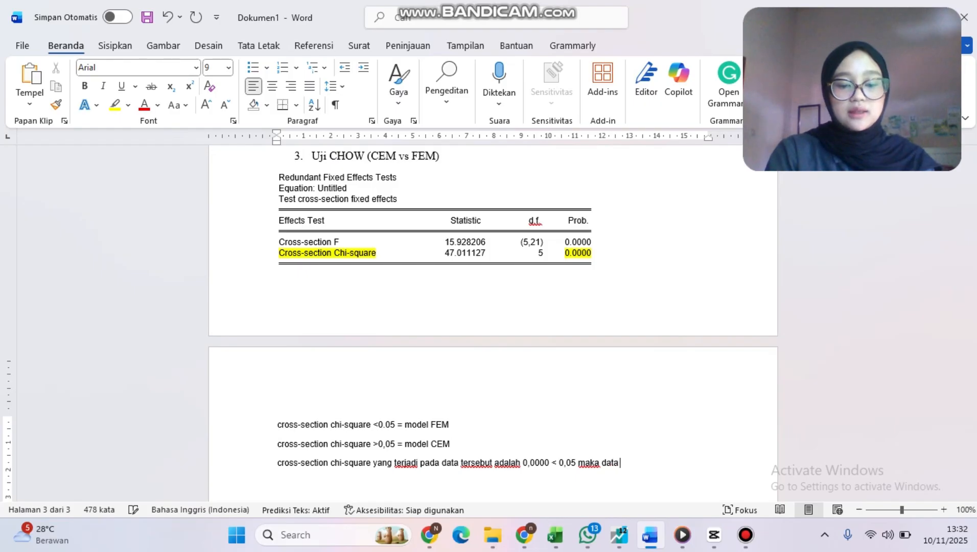
type("t ")
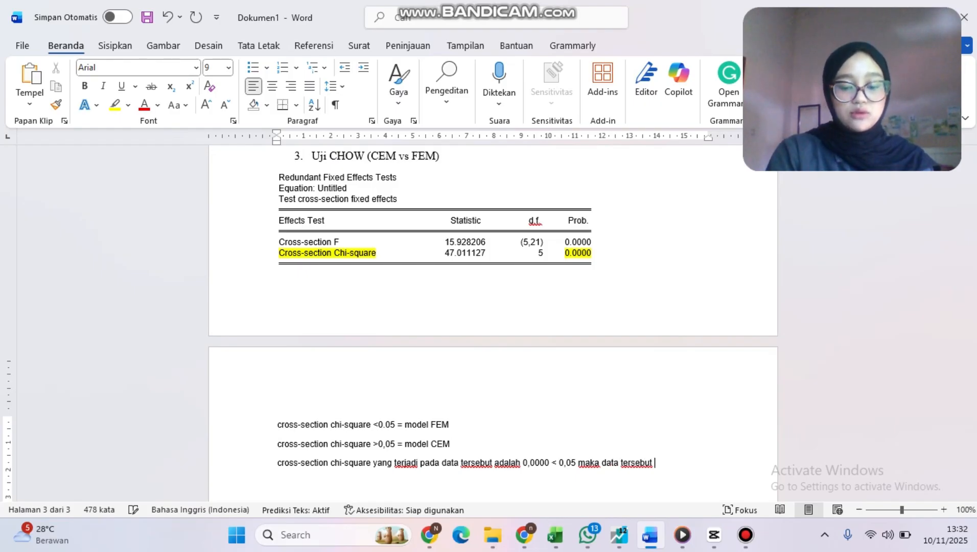
type("menggunakan model ")
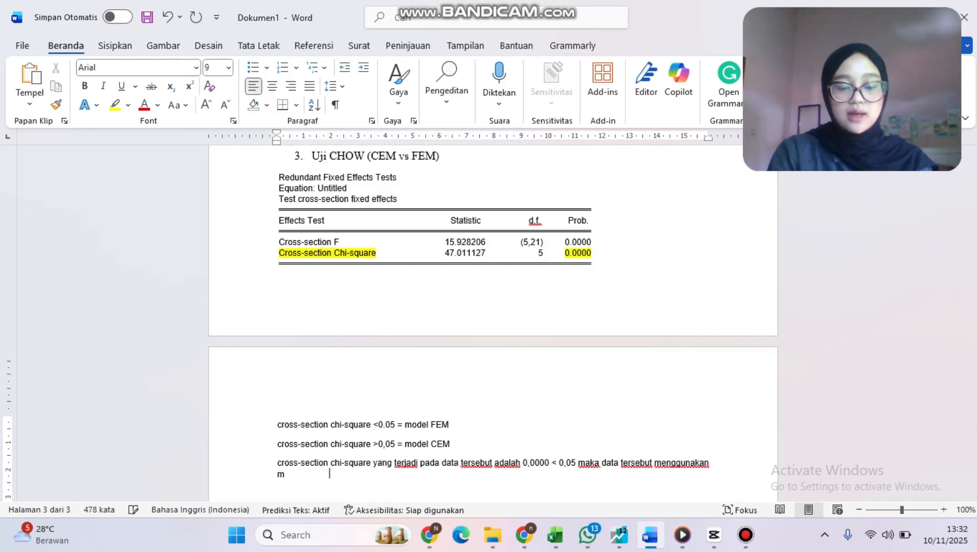
type("FEM")
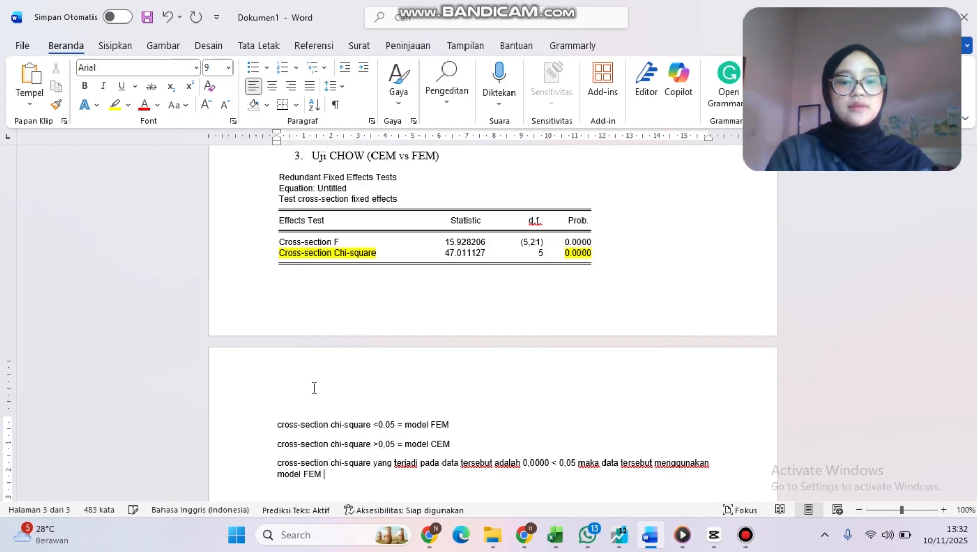
- Add the numbered heading "4. Model REM" below the Chow test result sentence, with an unnumbered line under it
key("Return")
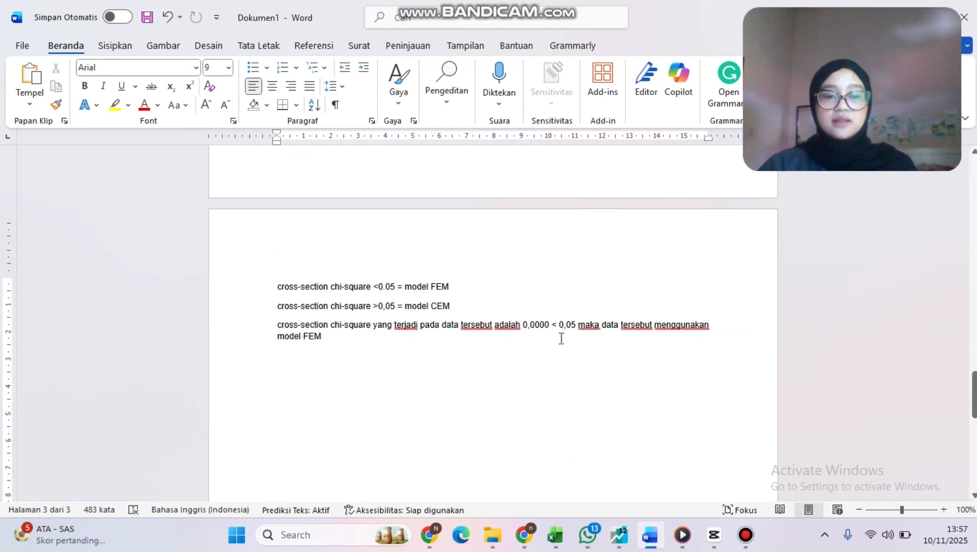
scroll(561, 349, "up", 6)
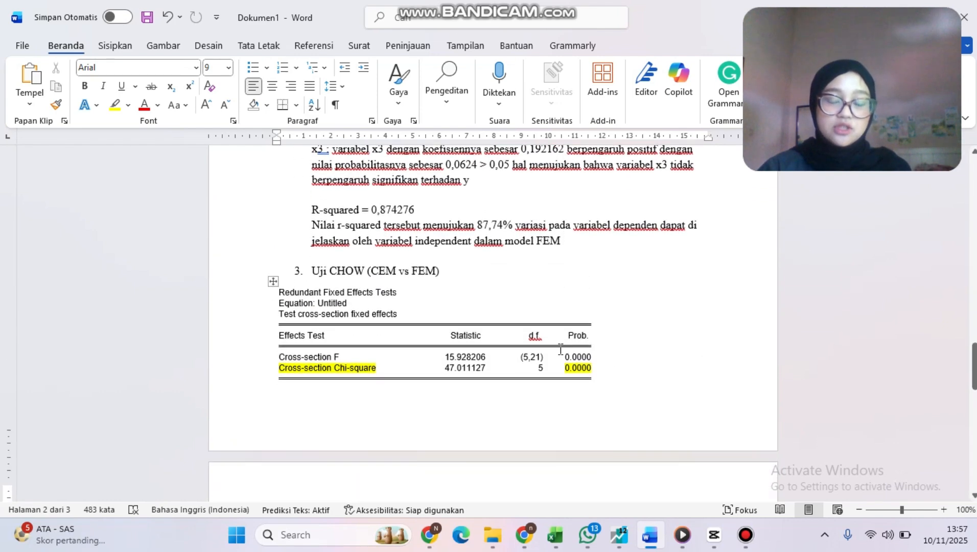
scroll(561, 349, "down", 5)
scroll(561, 349, "down", 3)
scroll(561, 349, "up", 1)
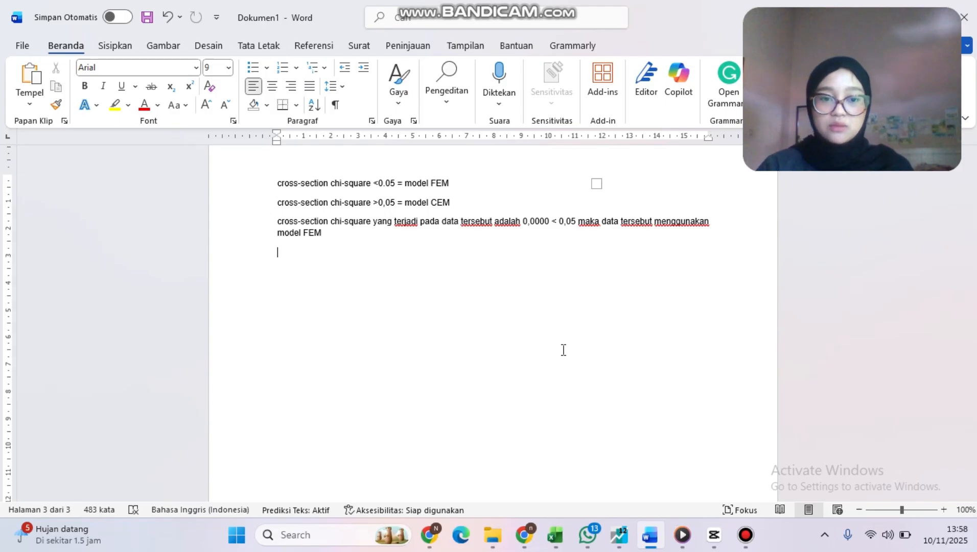
scroll(437, 283, "up", 15)
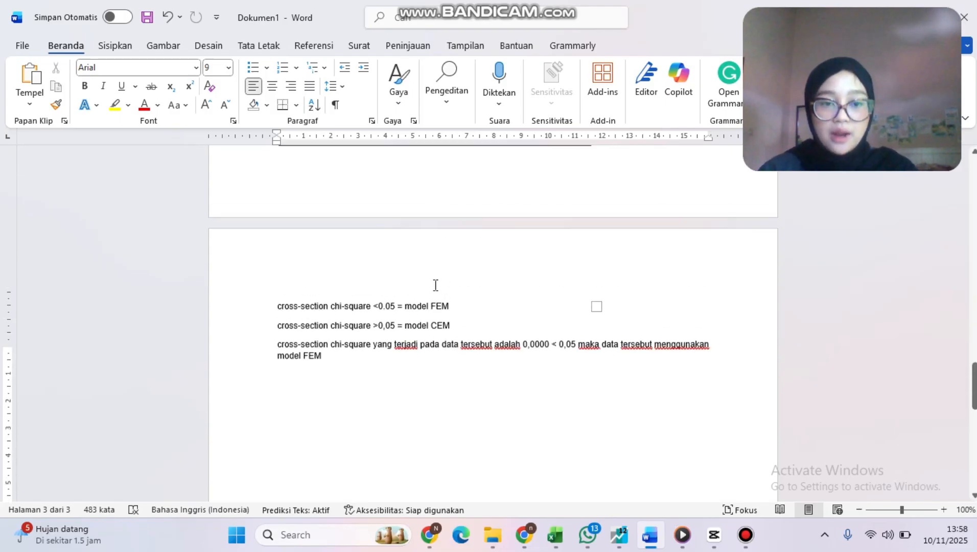
scroll(438, 283, "down", 15)
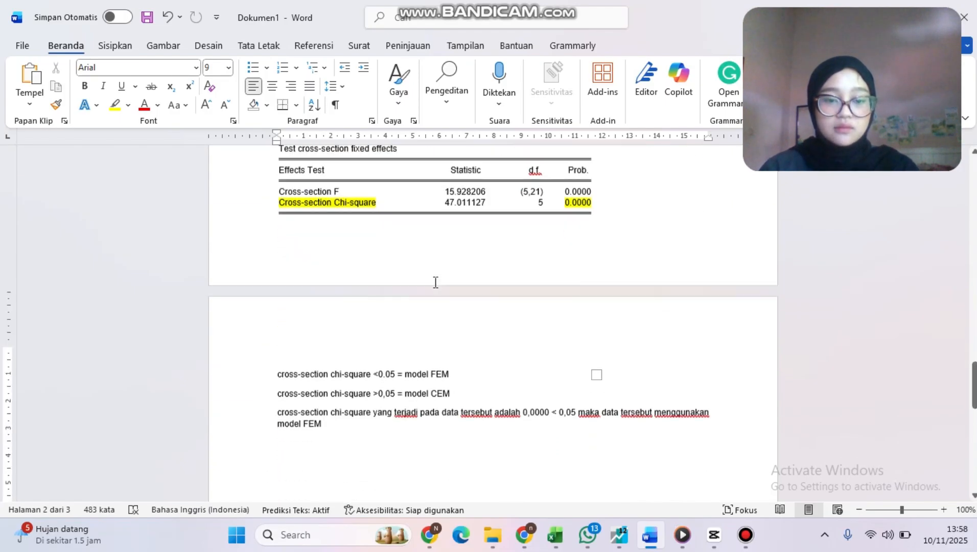
key("Return")
type("4")
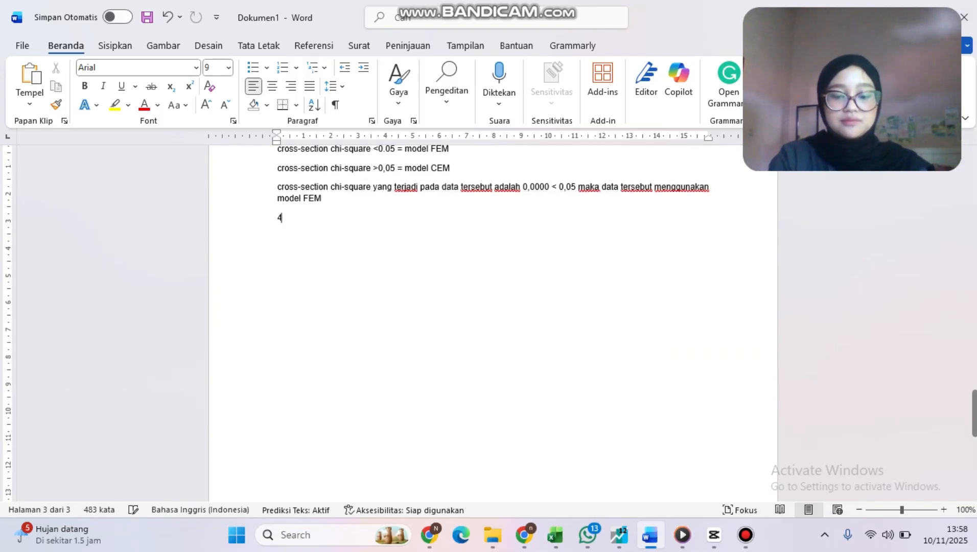
type(".")
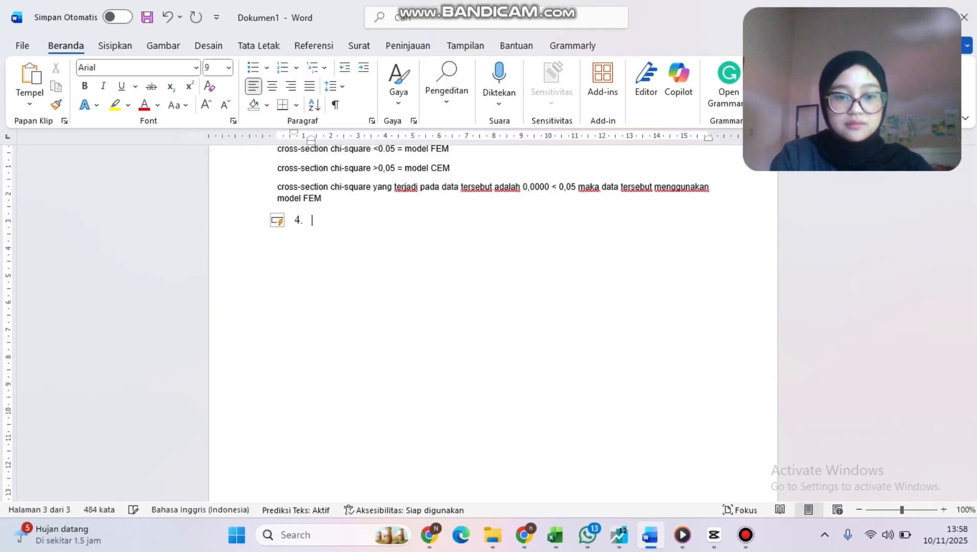
type(" model ")
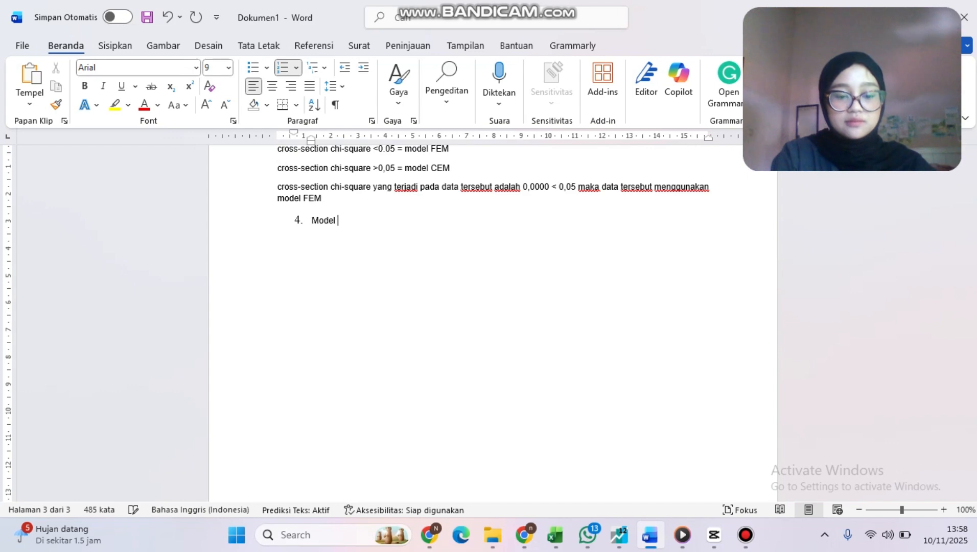
type("REM")
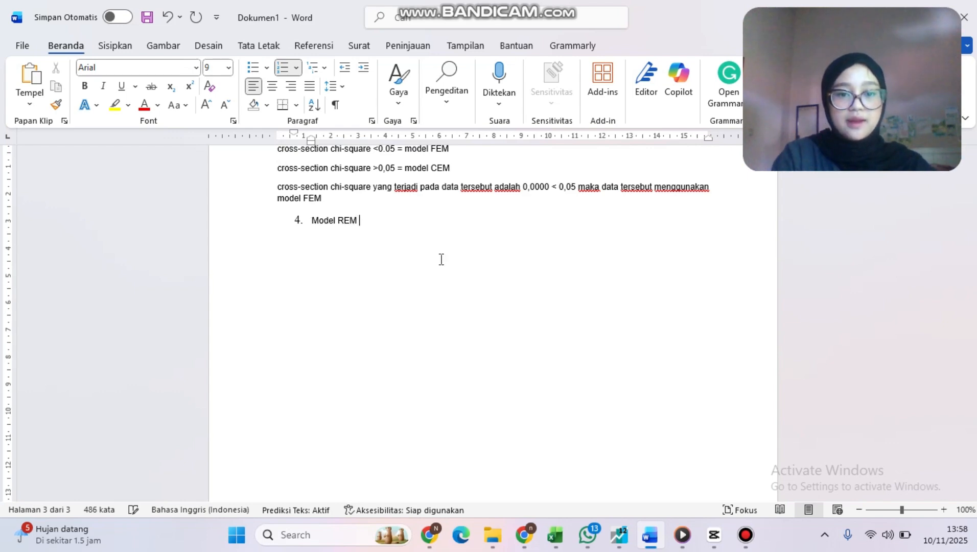
key("Return")
key("BackSpace")
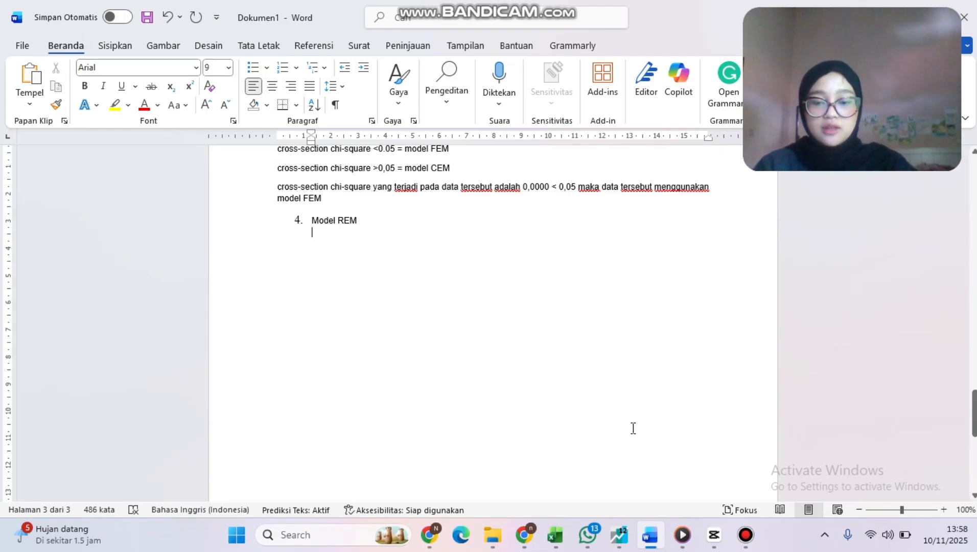
- Switch to EViews and specify a new equation estimation as "y c x1 x2 x3"
left_click(623, 545)
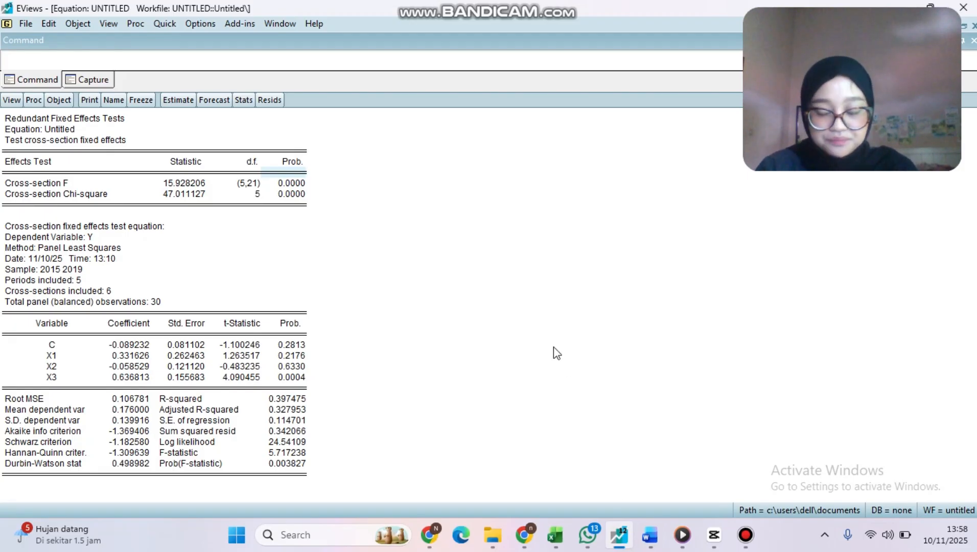
left_click(164, 25)
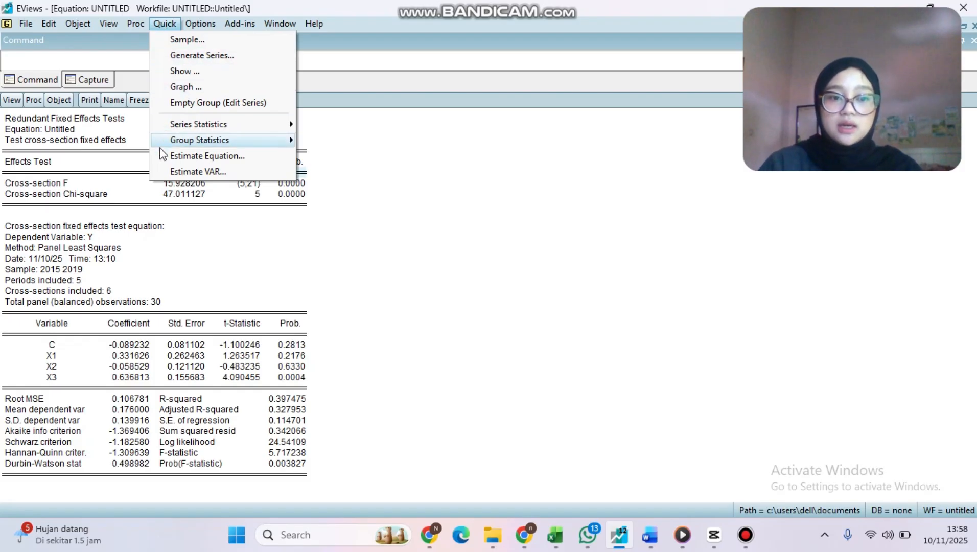
left_click(194, 156)
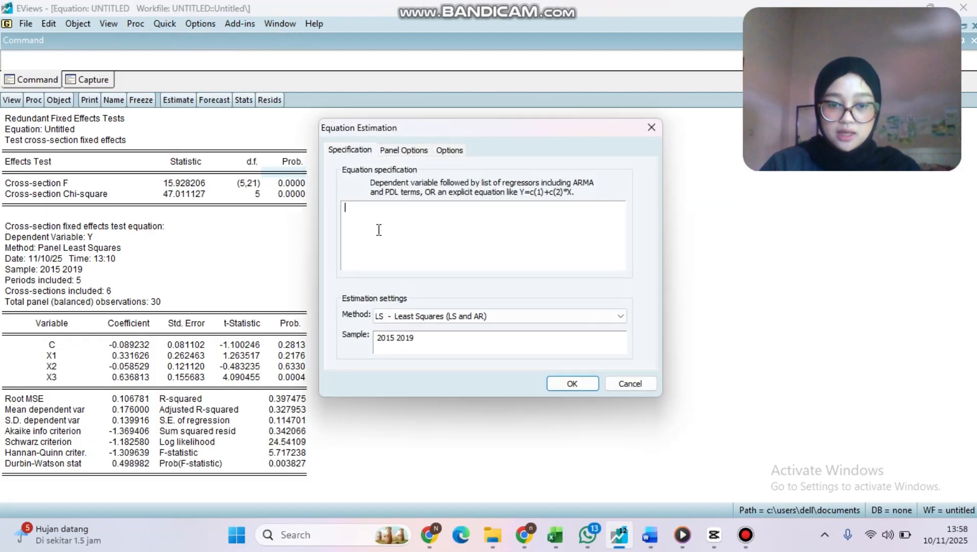
type("y ")
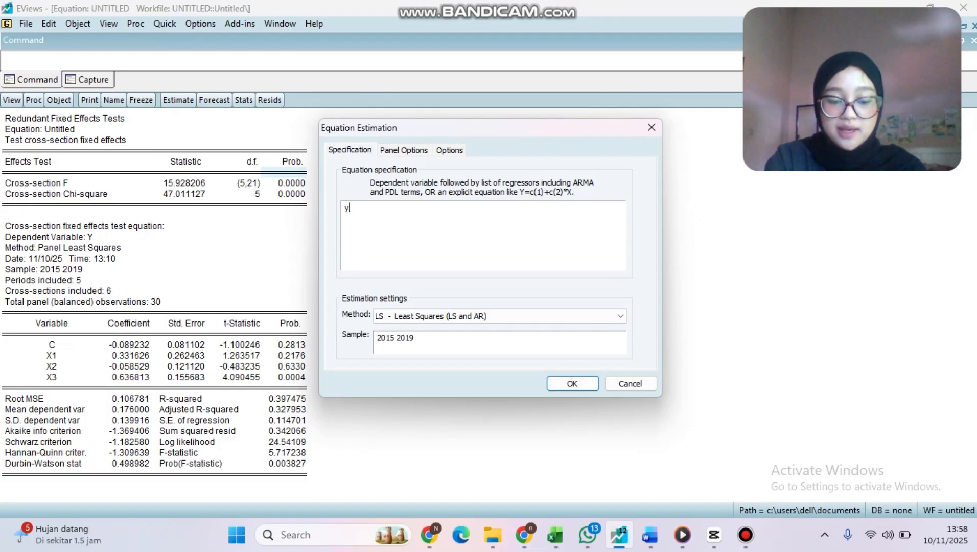
type("c x1 x2")
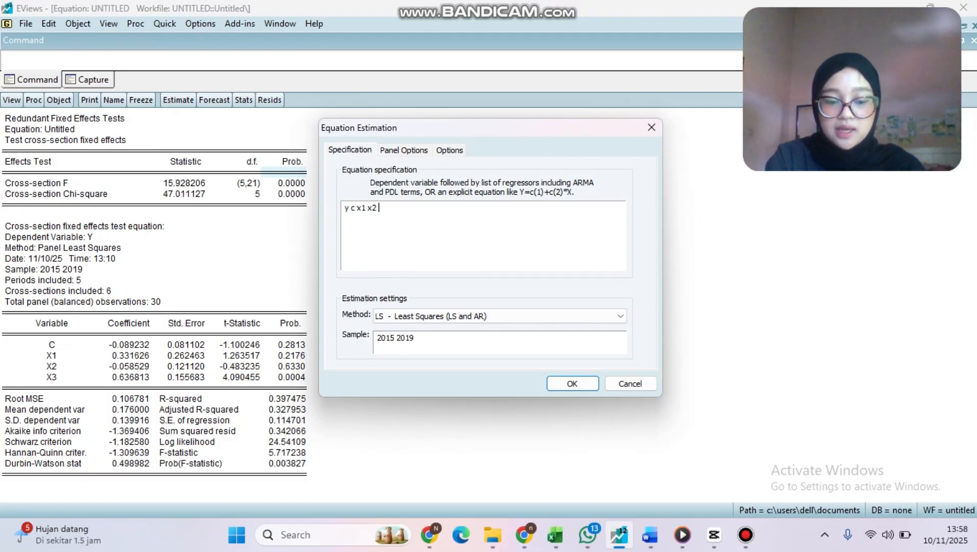
type(" x3")
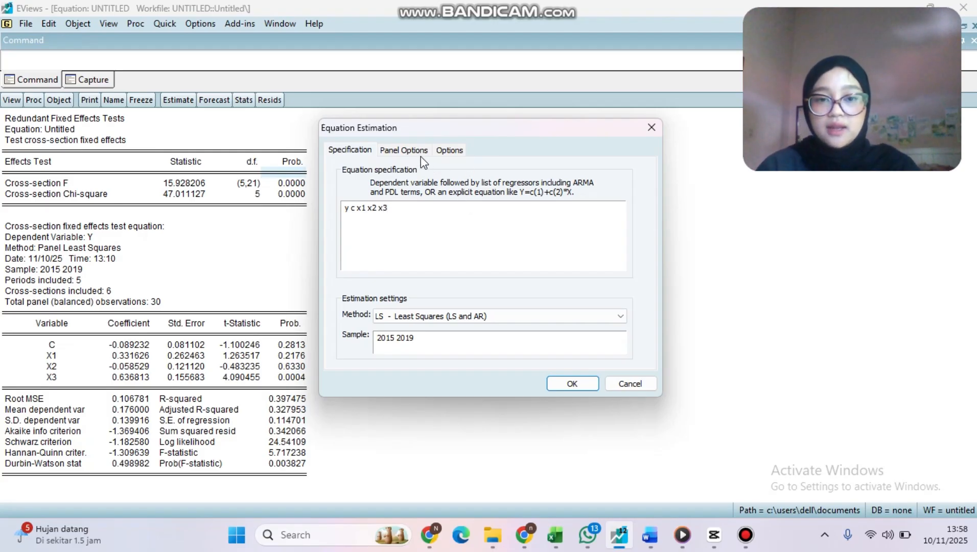
- Set the cross-section effects to Random and estimate the equation, deleting the previous untitled equation
left_click(415, 150)
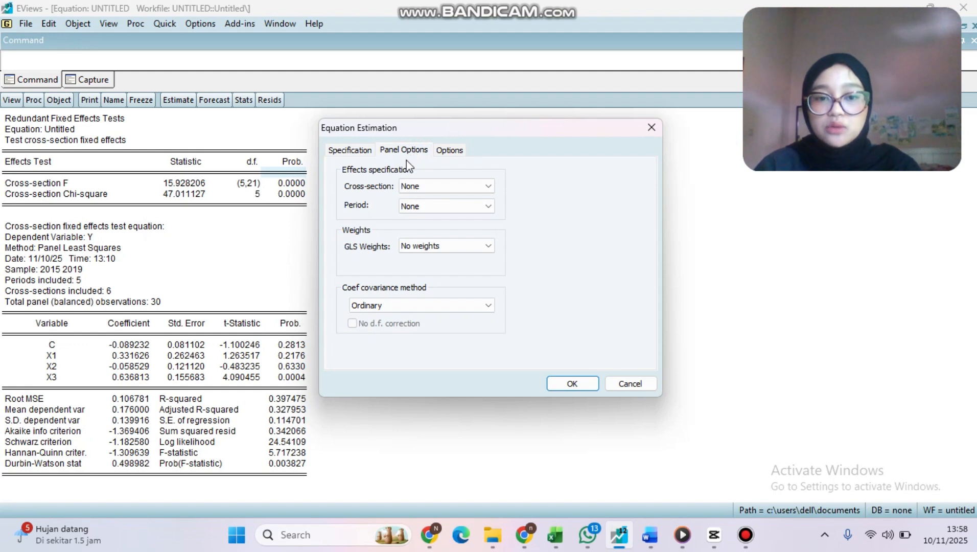
left_click(430, 188)
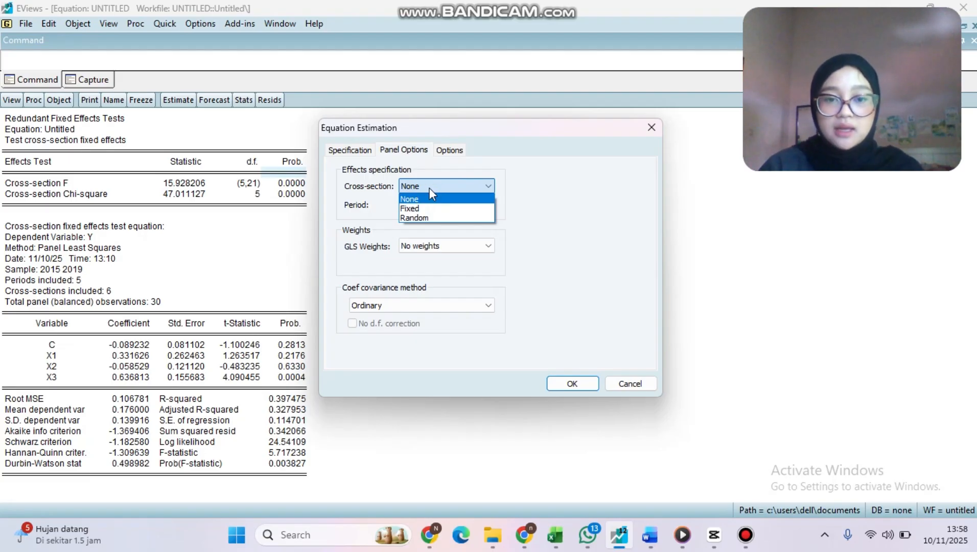
left_click(434, 217)
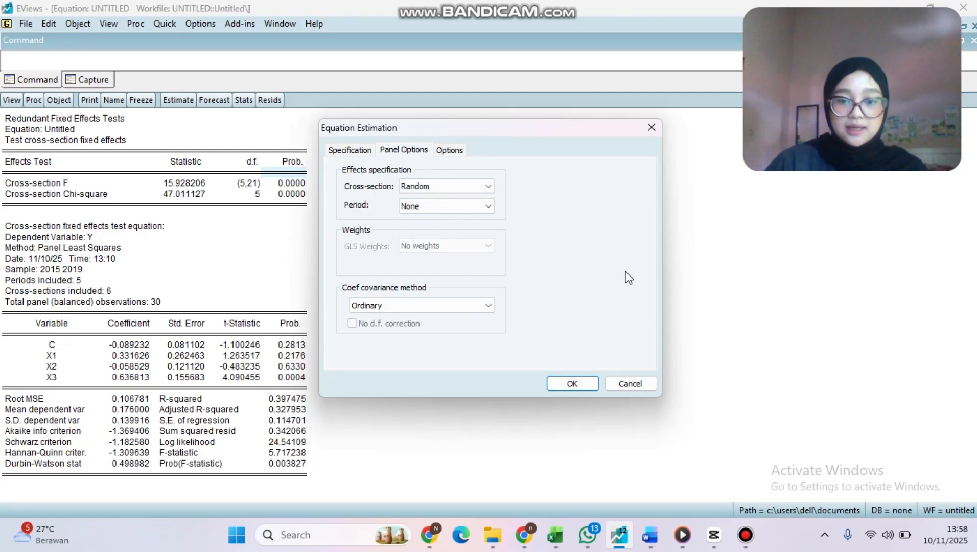
left_click(583, 390)
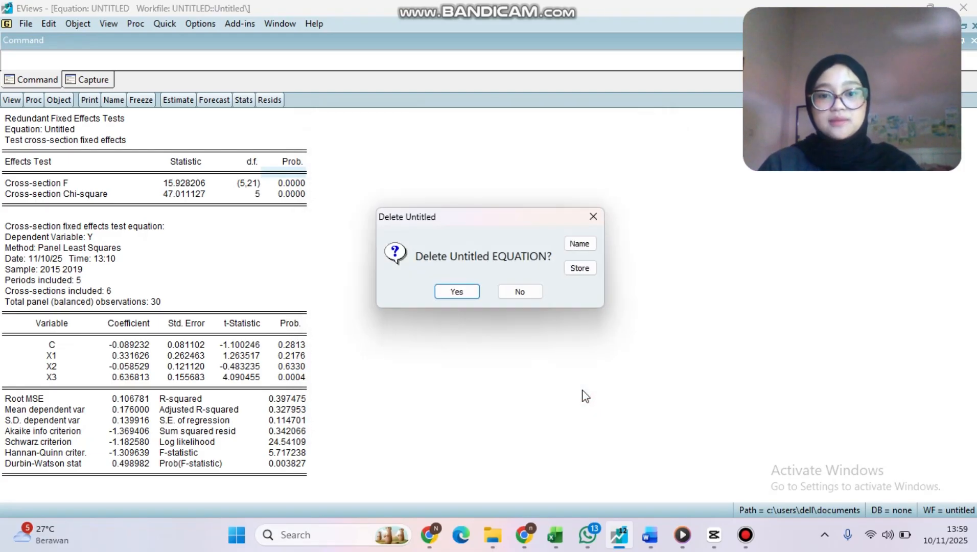
left_click(447, 292)
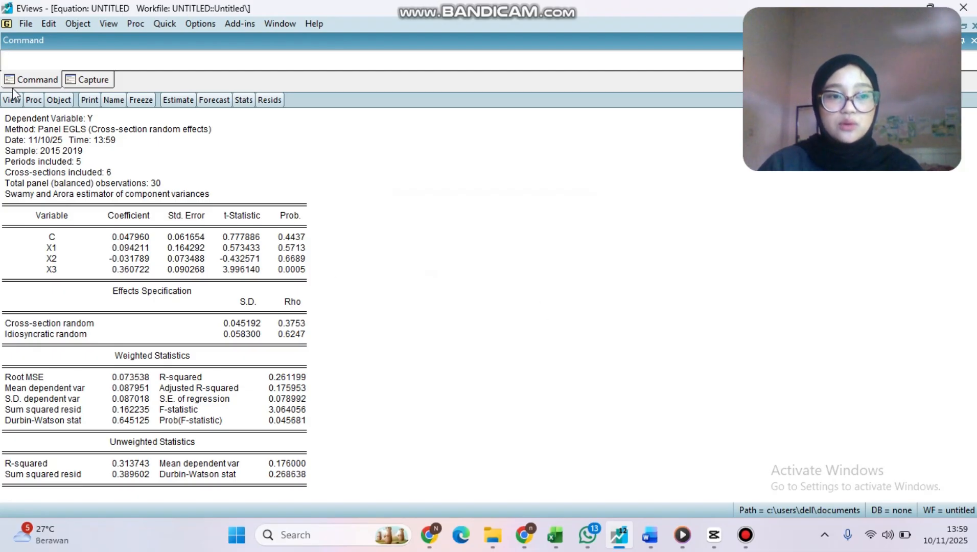
- Copy the entire random-effects estimation output, from the dependent variable line through the unweighted statistics
left_click(6, 118)
left_click_drag(24, 173, 301, 495)
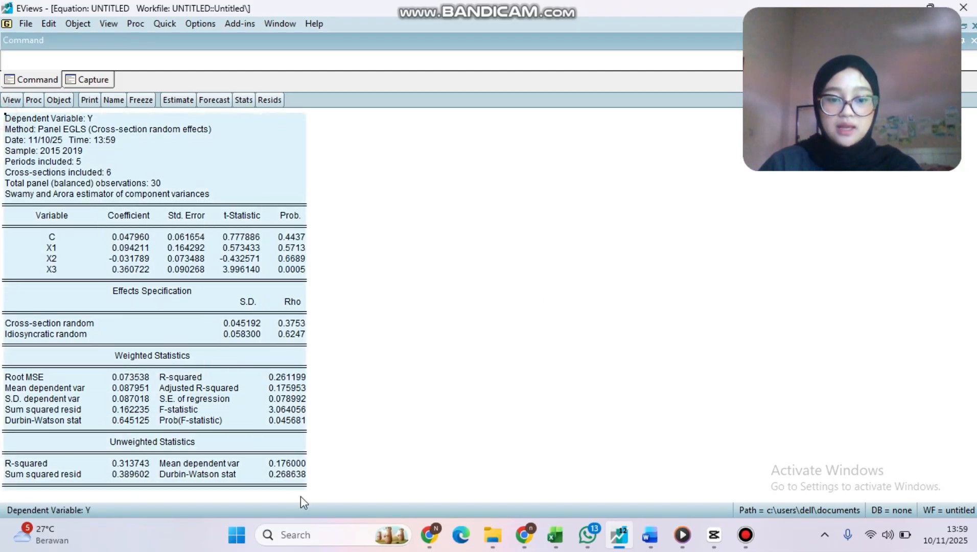
right_click(235, 285)
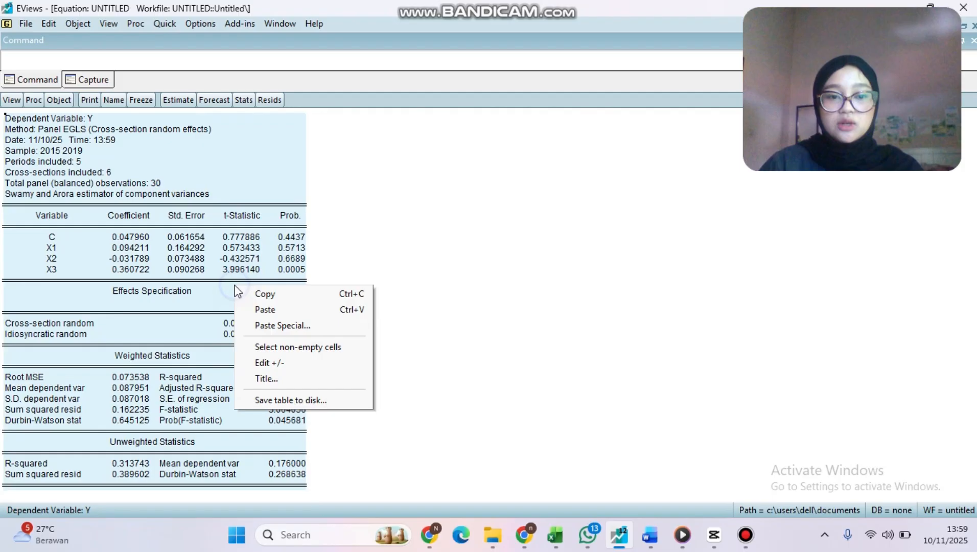
left_click(264, 292)
left_click(455, 299)
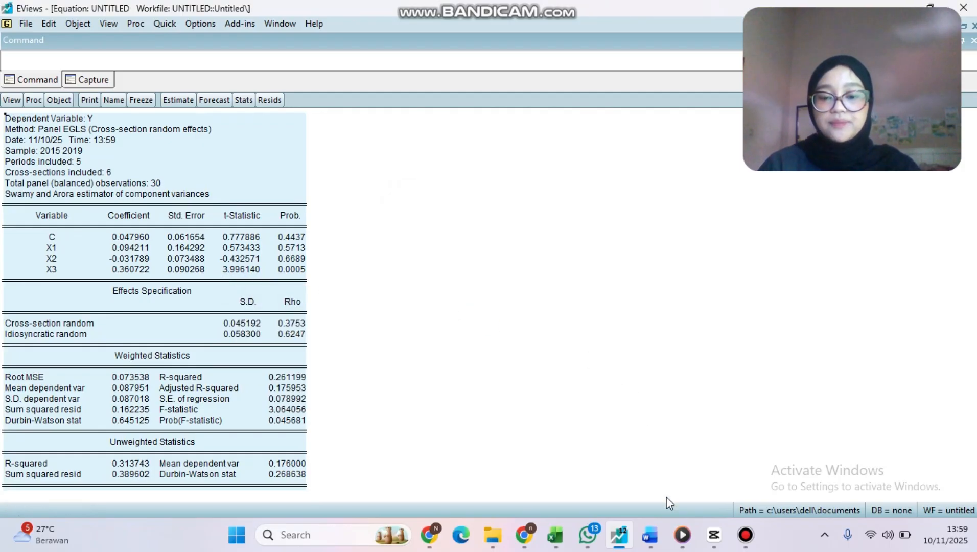
- Switch to Word and paste the random-effects output on the empty line under the "Model REM" heading
left_click(660, 530)
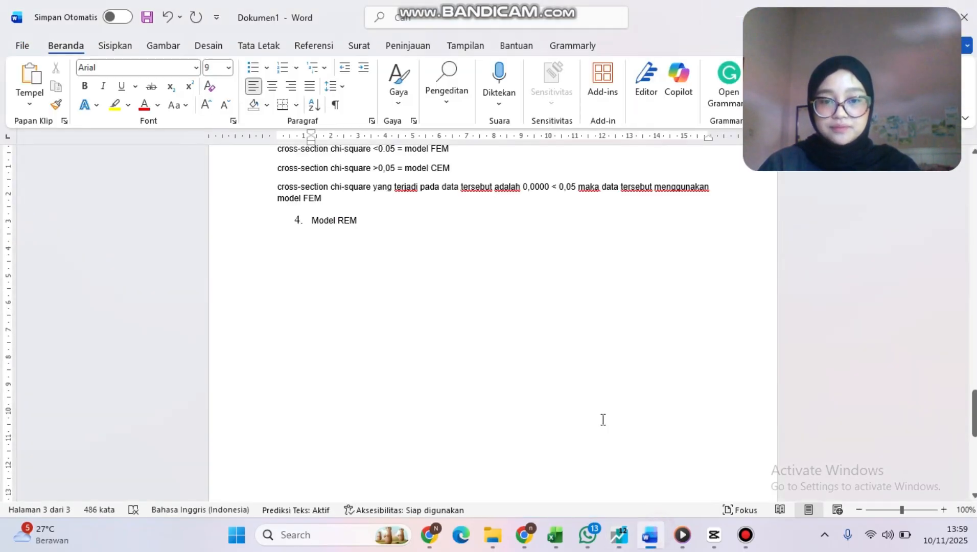
left_click(320, 233)
right_click(320, 233)
left_click(359, 329)
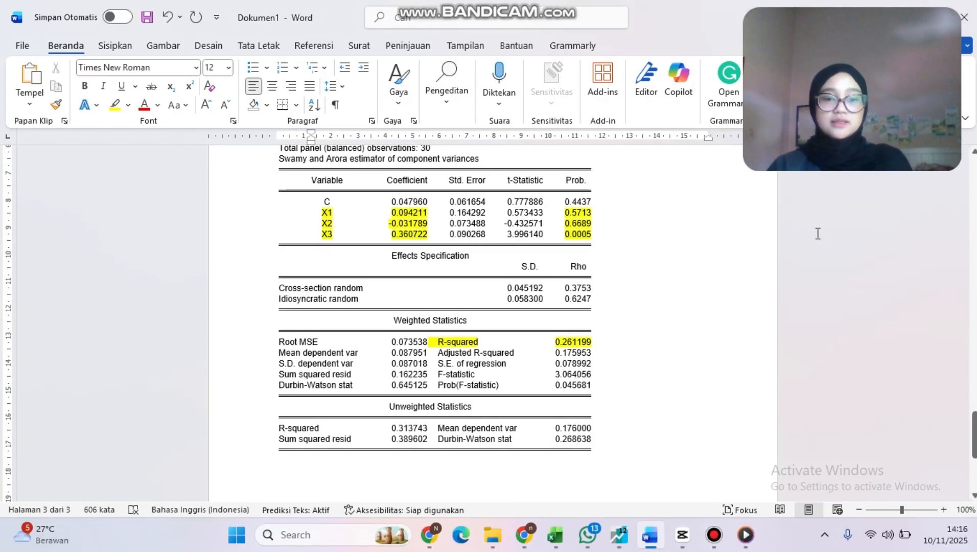
- Start the interpretation on the empty line below the REM output table with "x1 : variabel x1 berpengaruh postif"
scroll(379, 282, "up", 3)
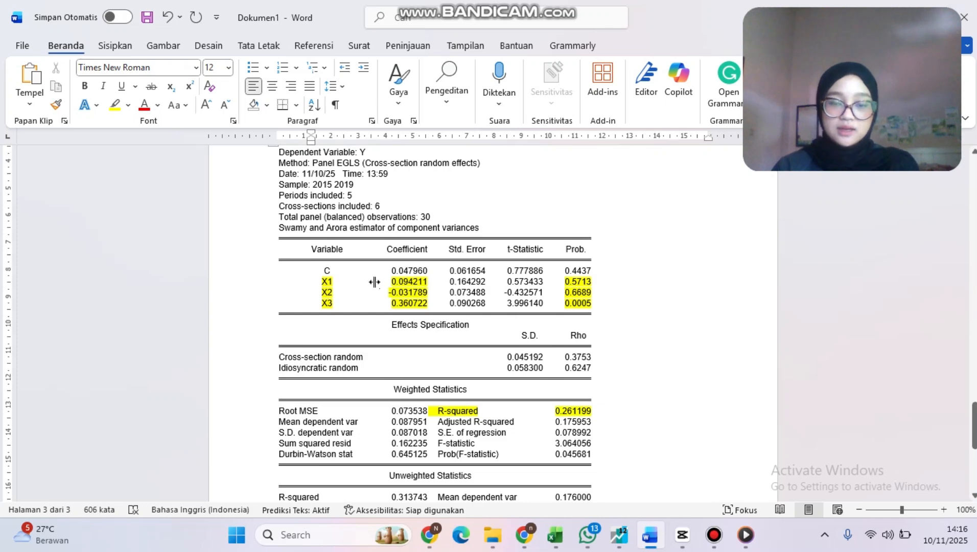
scroll(374, 276, "down", 3)
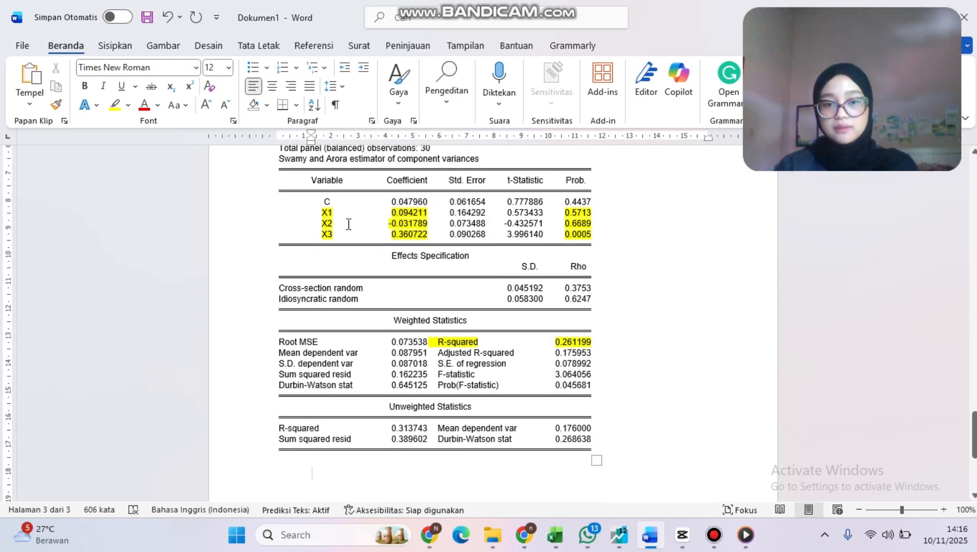
scroll(348, 224, "down", 2)
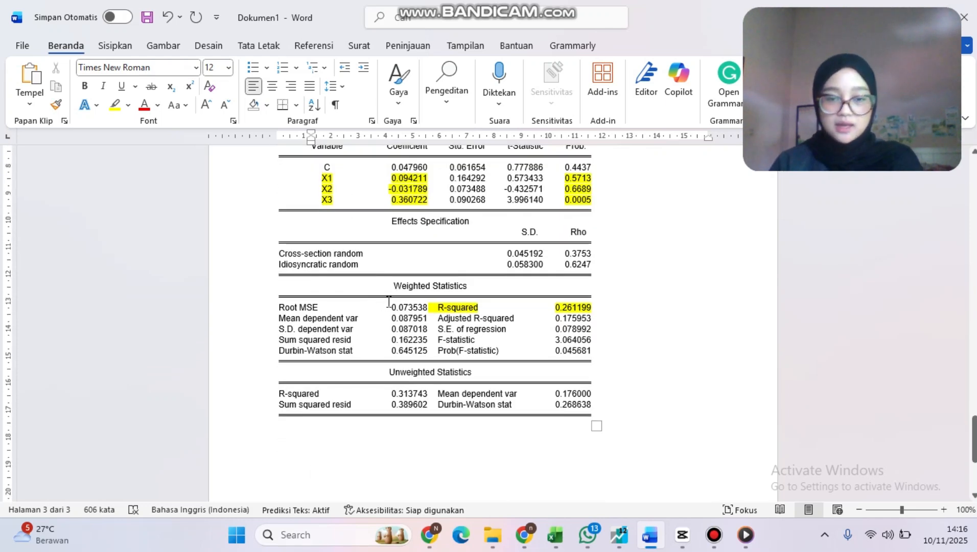
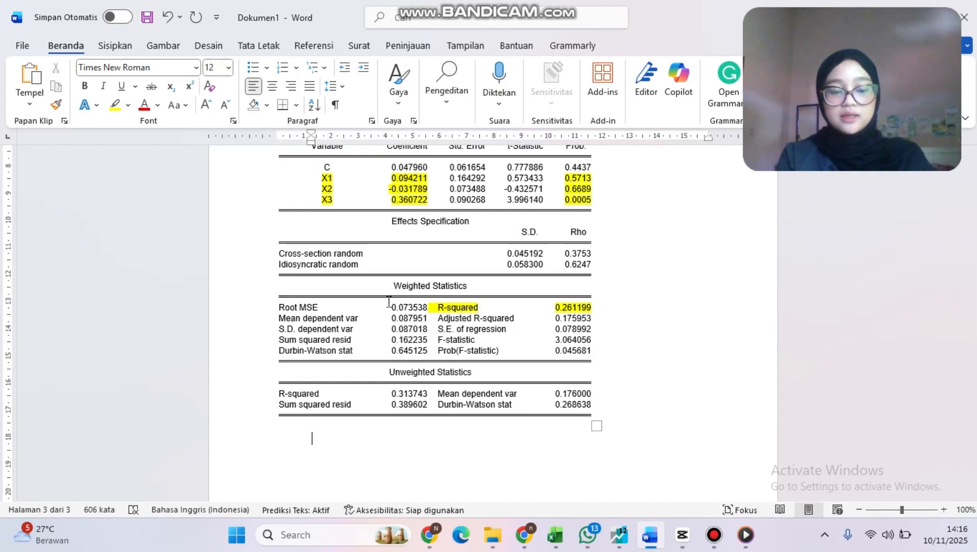
type("x1 :")
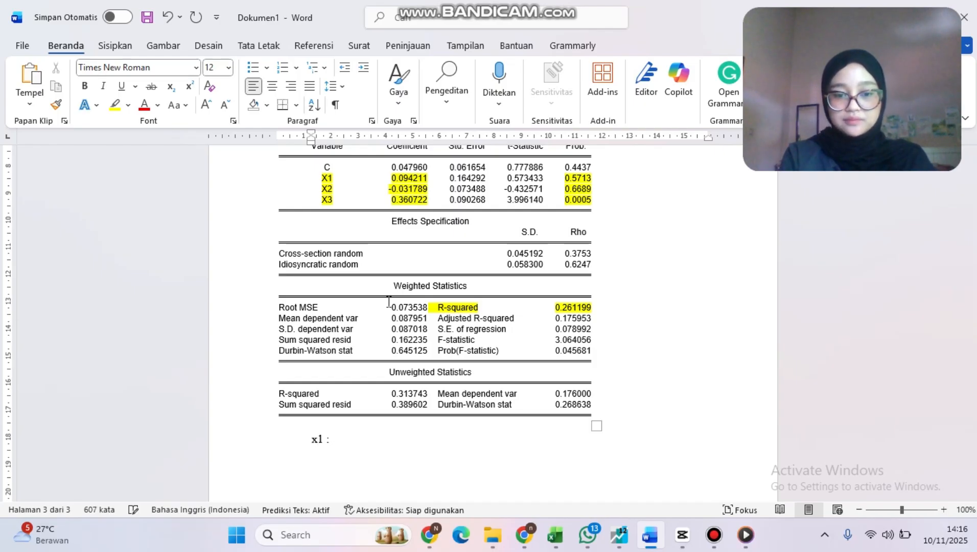
type(" var")
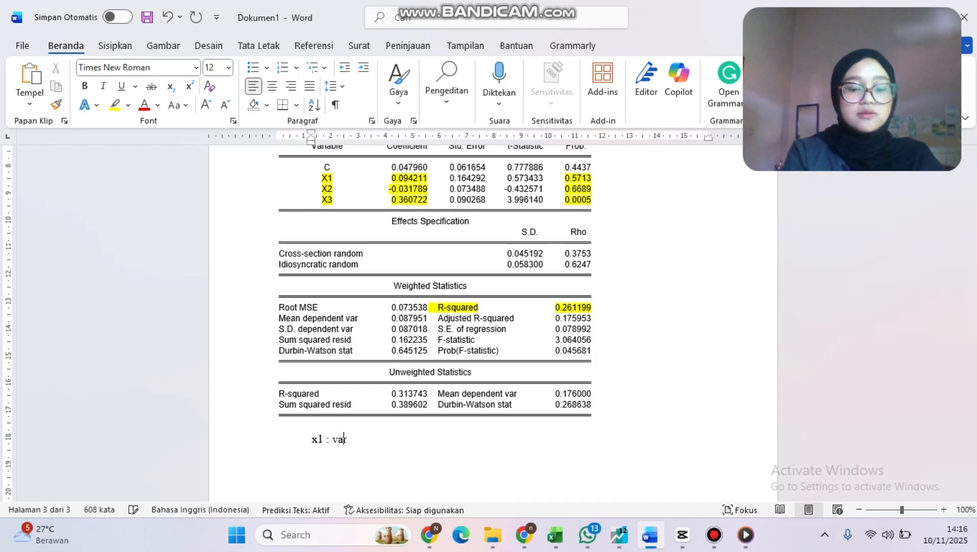
type("iabel x")
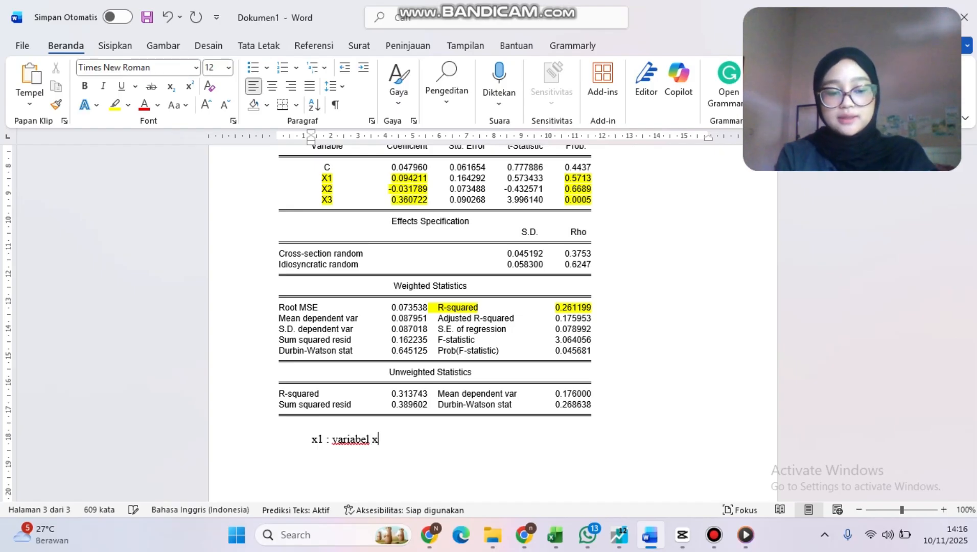
type("1")
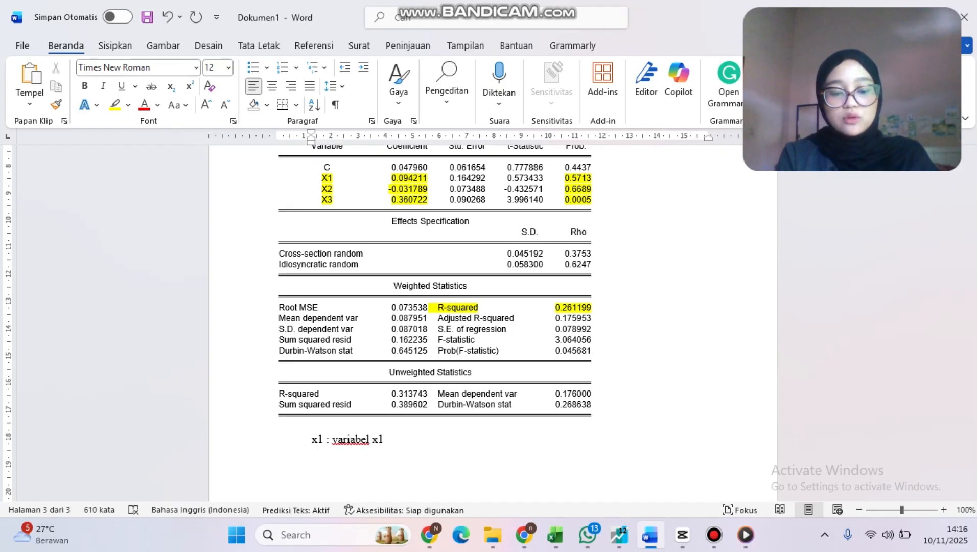
type(" berpengaru")
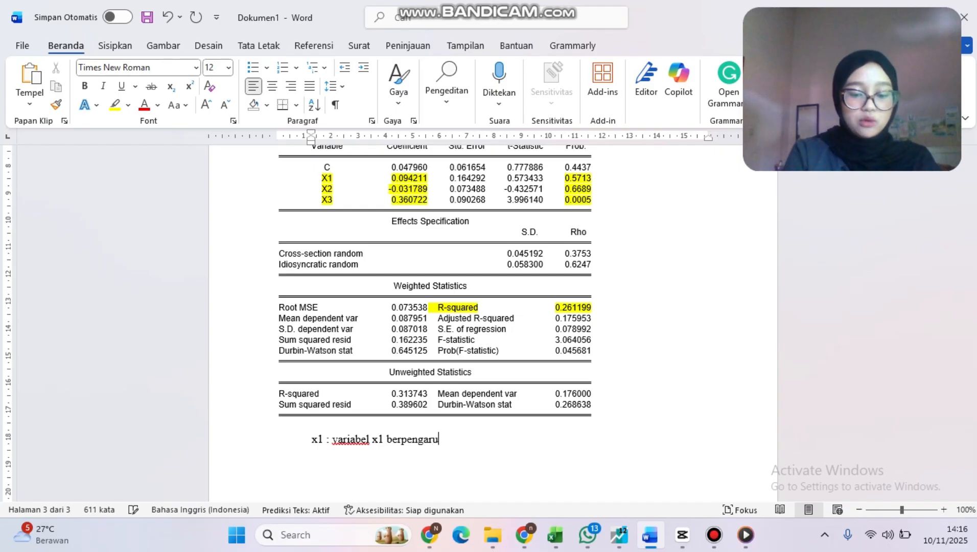
type("h postif")
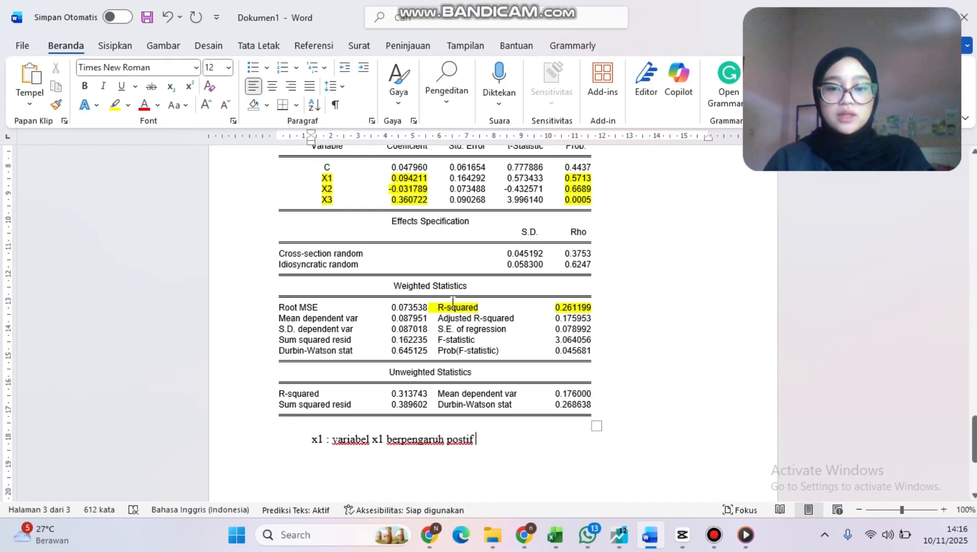
- Correct "postif" to "positif" in the x1 interpretation and continue the sentence with "dan tidak signifikan terhadap y"
scroll(408, 169, "up", 1)
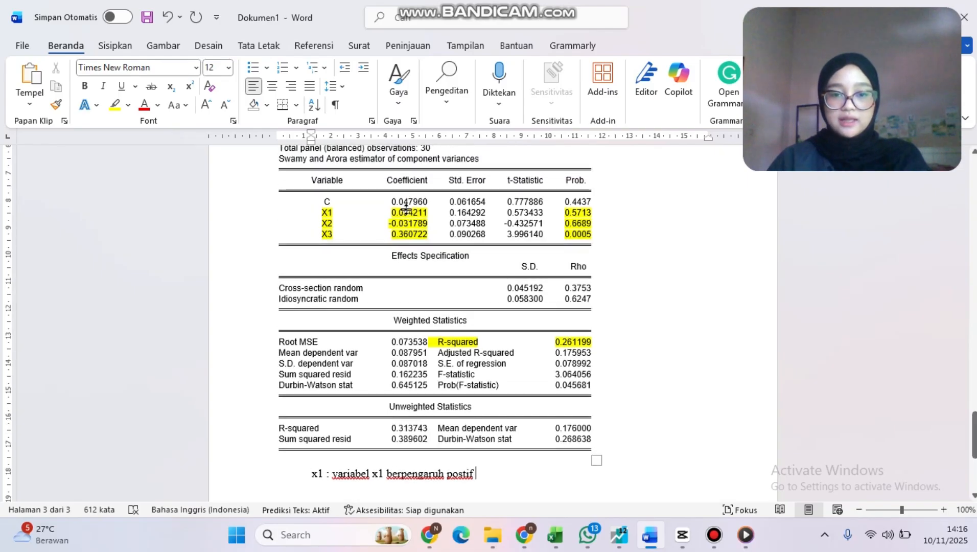
left_click_drag(392, 214, 427, 213)
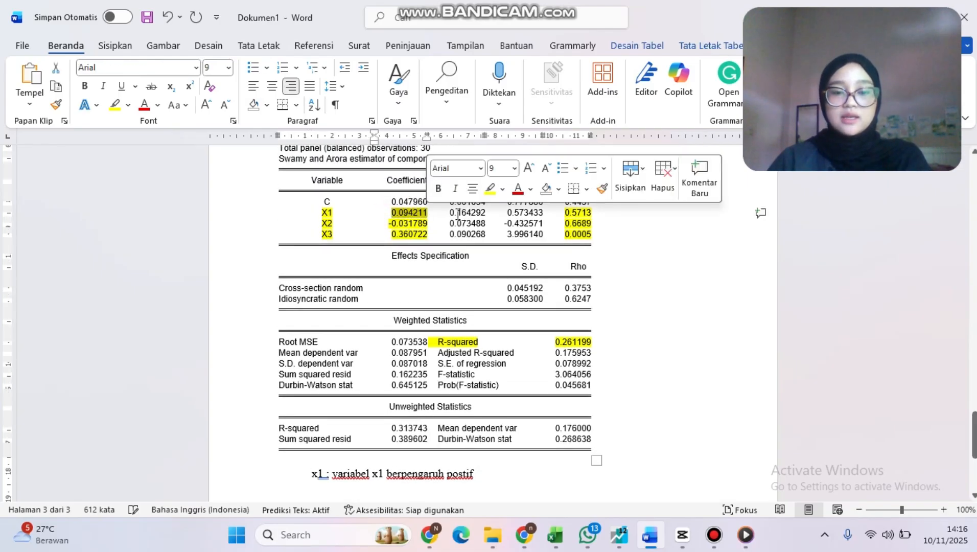
left_click(515, 476)
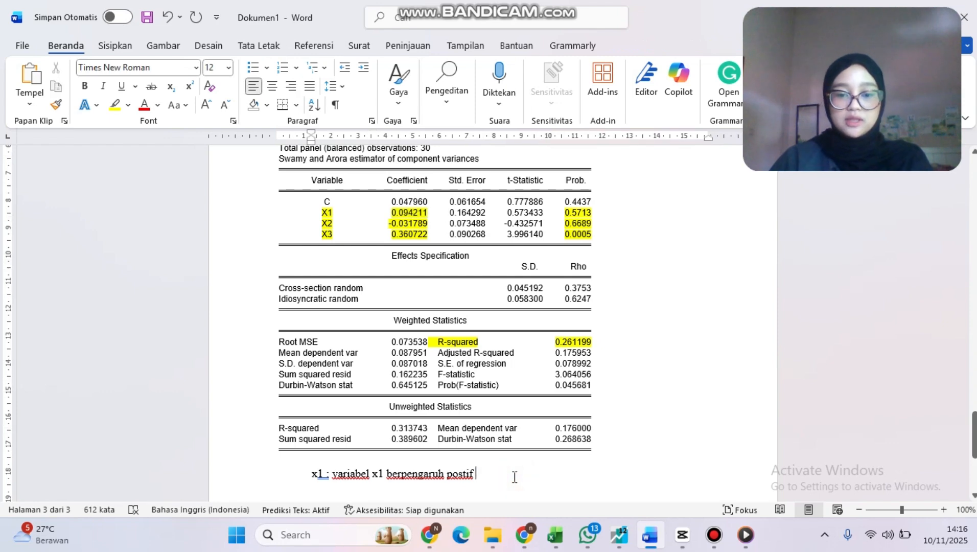
key("BackSpace")
key("BackSpace")
key("BackSpace")
key("BackSpace")
type("i")
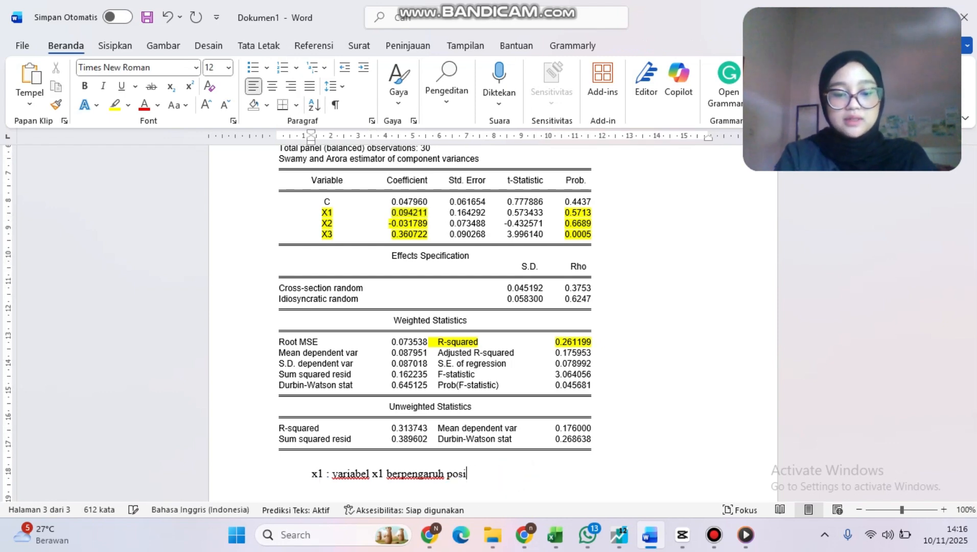
type("tif da")
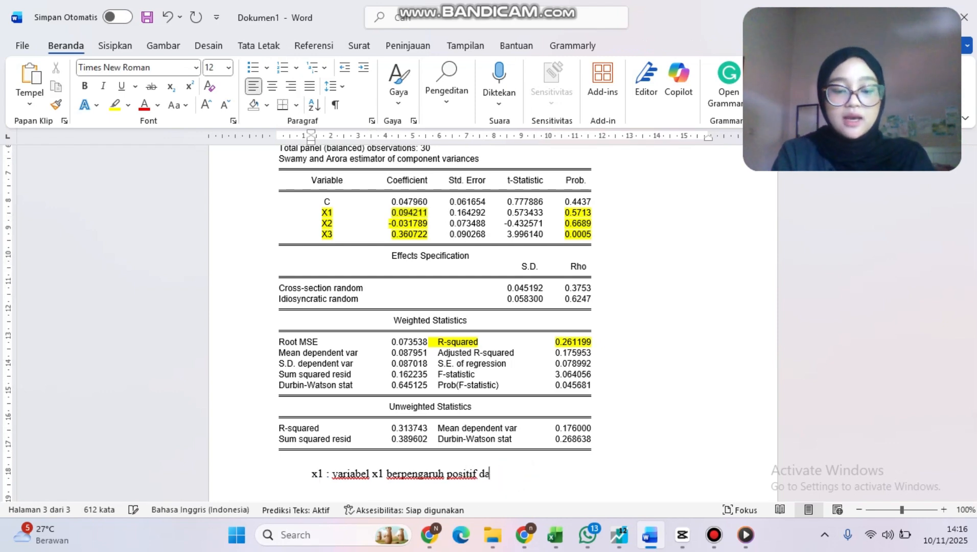
type("n tidak sig")
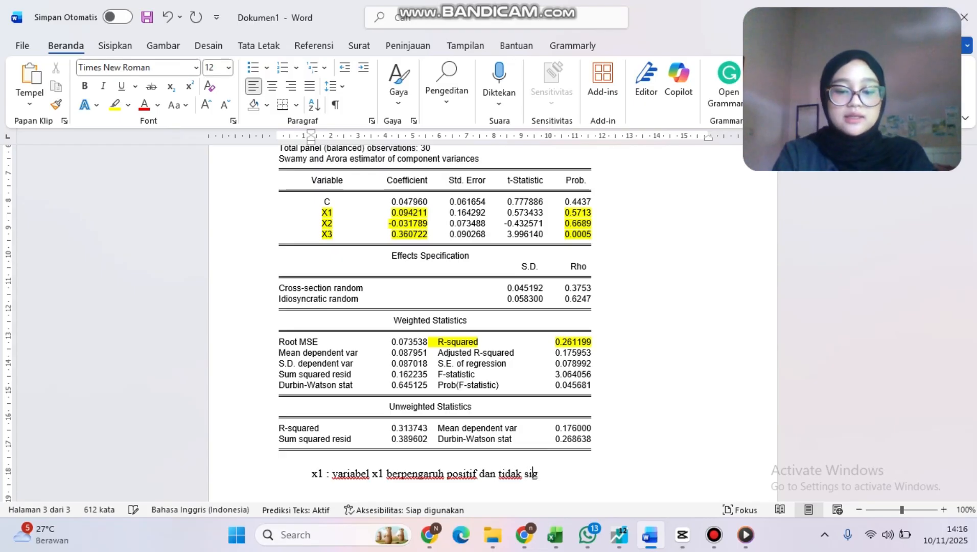
type("nifikan ")
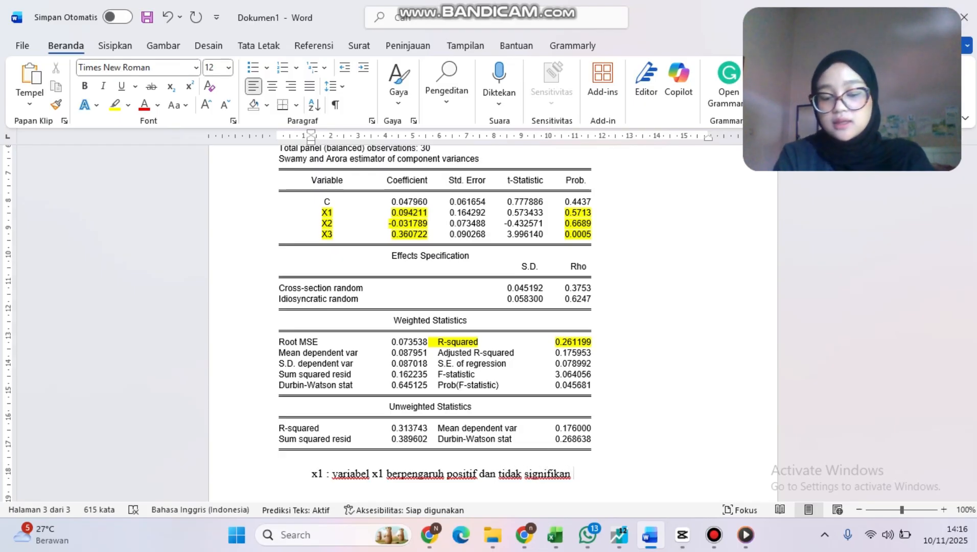
type("terhadap")
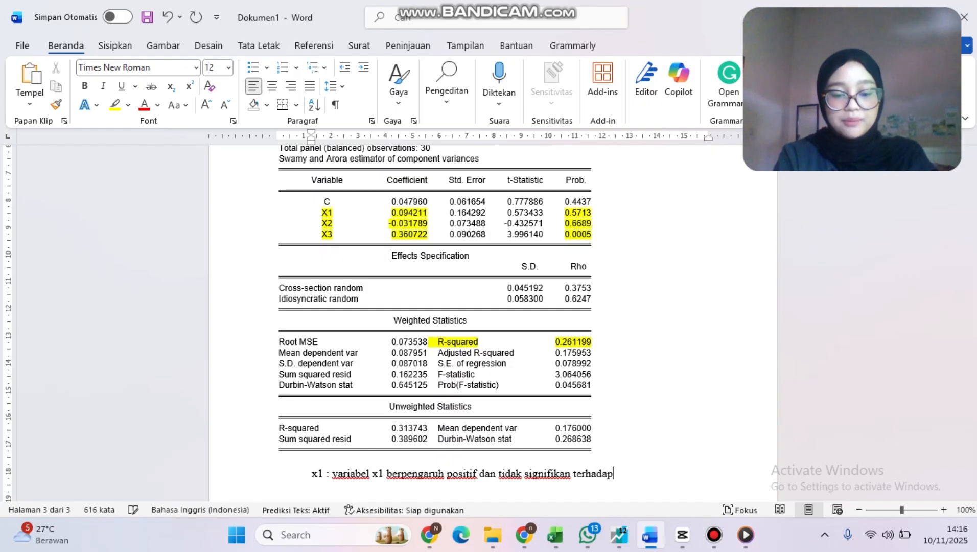
type(" y ")
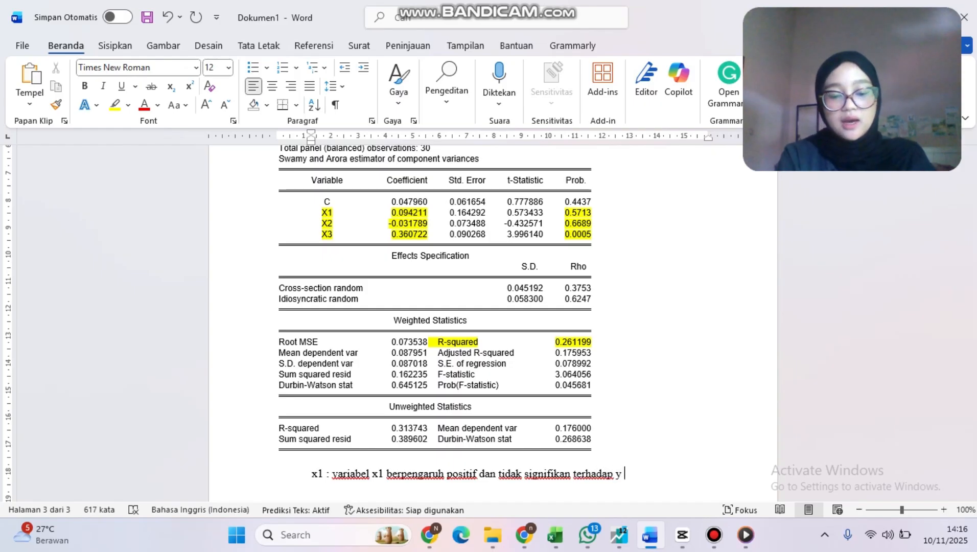
type("dan")
key("BackSpace")
key("BackSpace")
key("BackSpace")
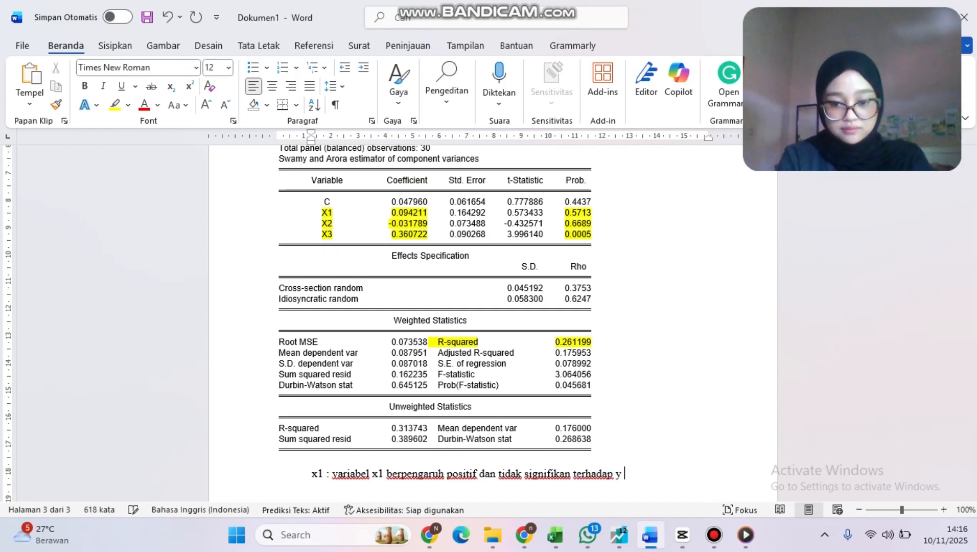
- Complete the x1 interpretation with "dgn nilai probabilitasnya sebesar 0,5713 > 0,05"
type("d")
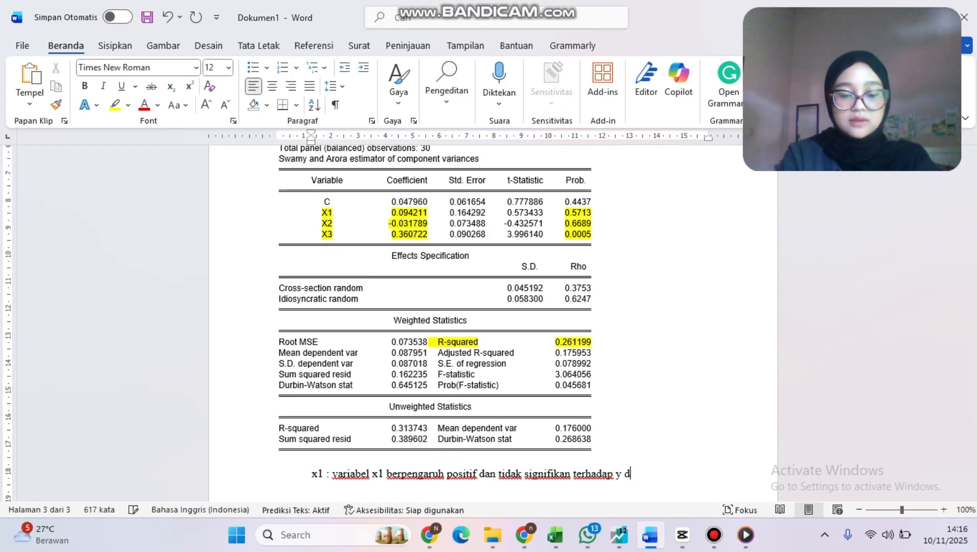
type("gn nilai ")
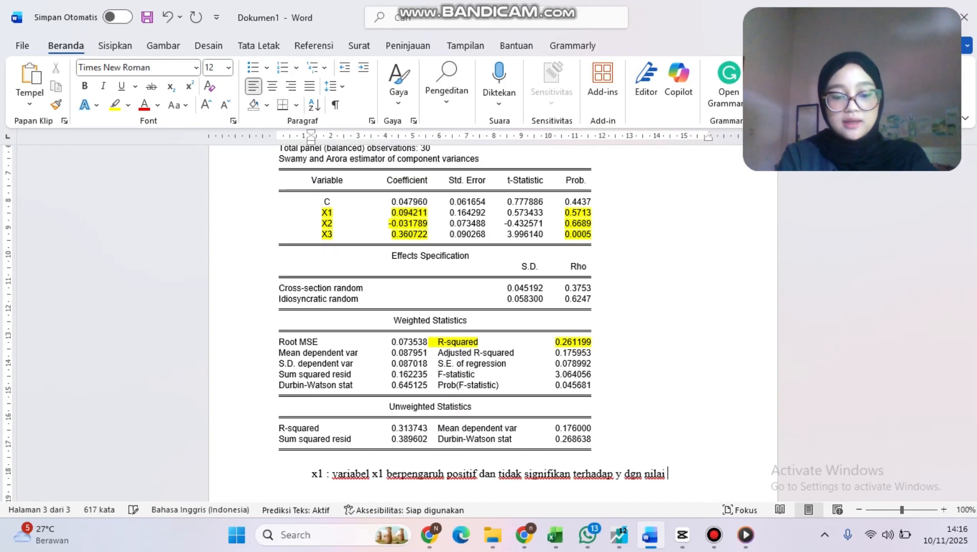
type("proba")
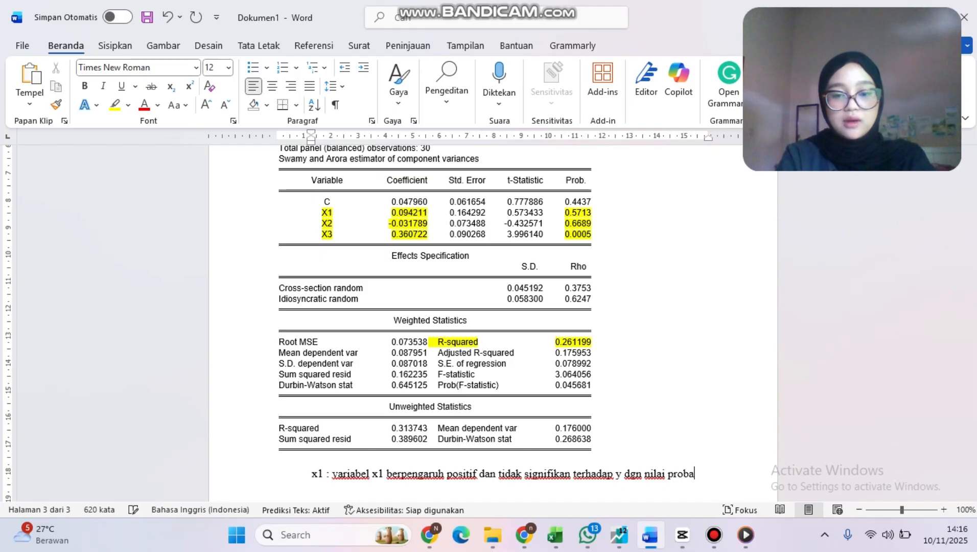
key("BackSpace")
type("abil")
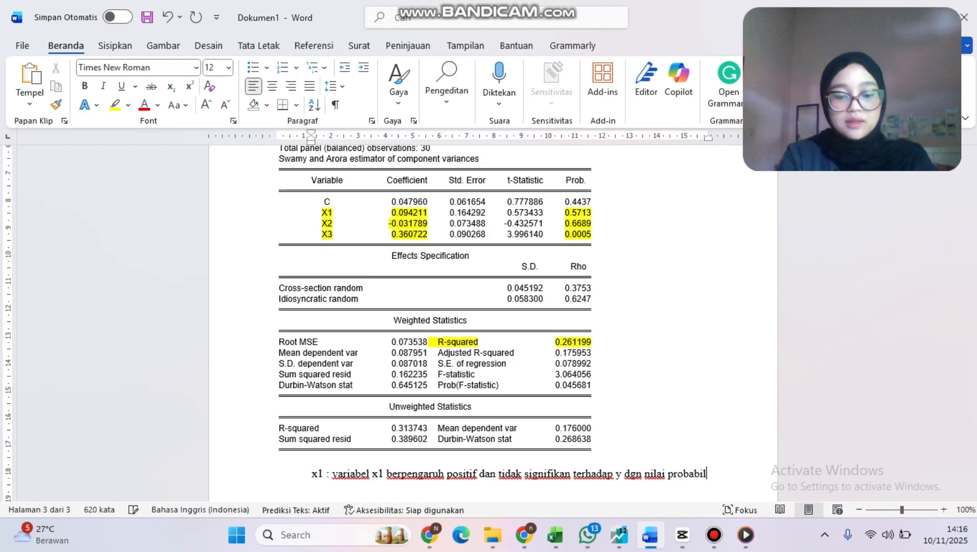
type("itasnya")
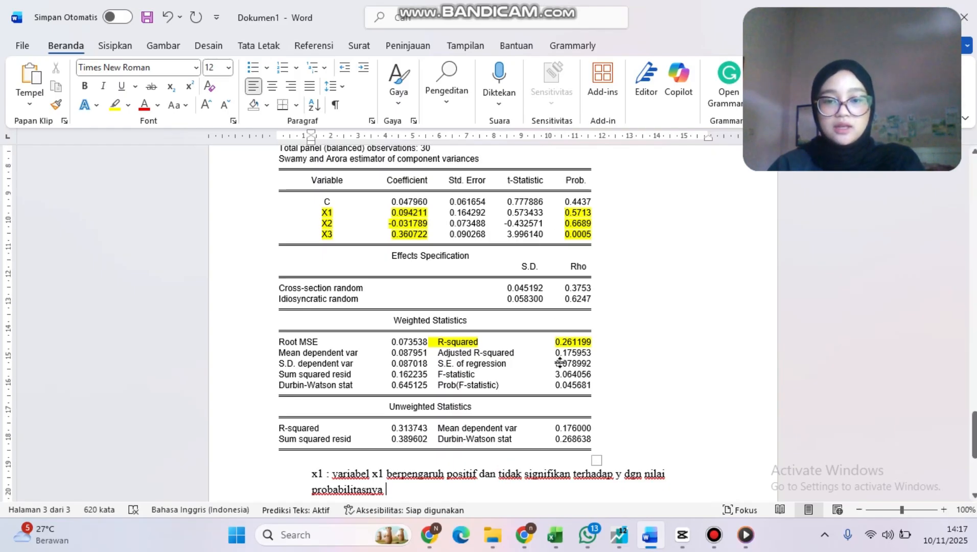
scroll(567, 251, "down", 1)
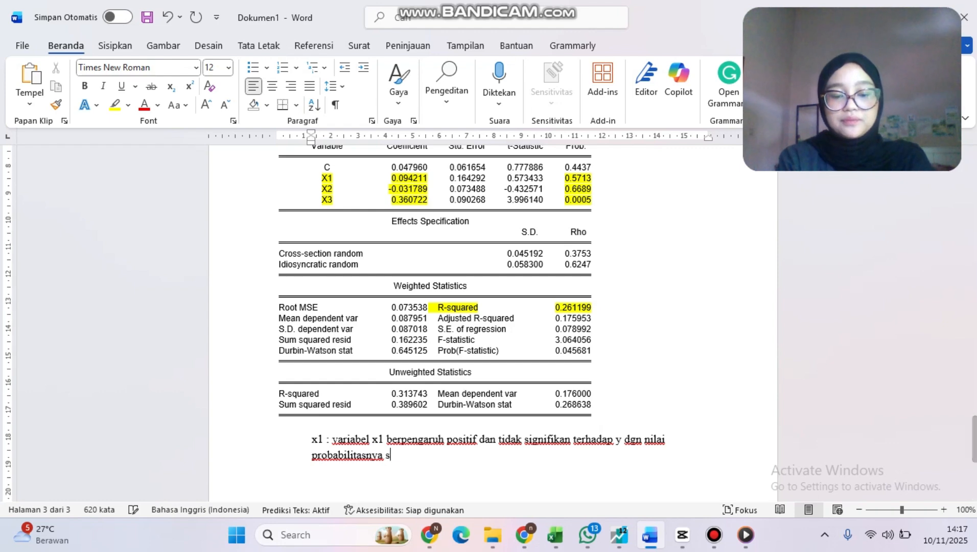
type("sebesar")
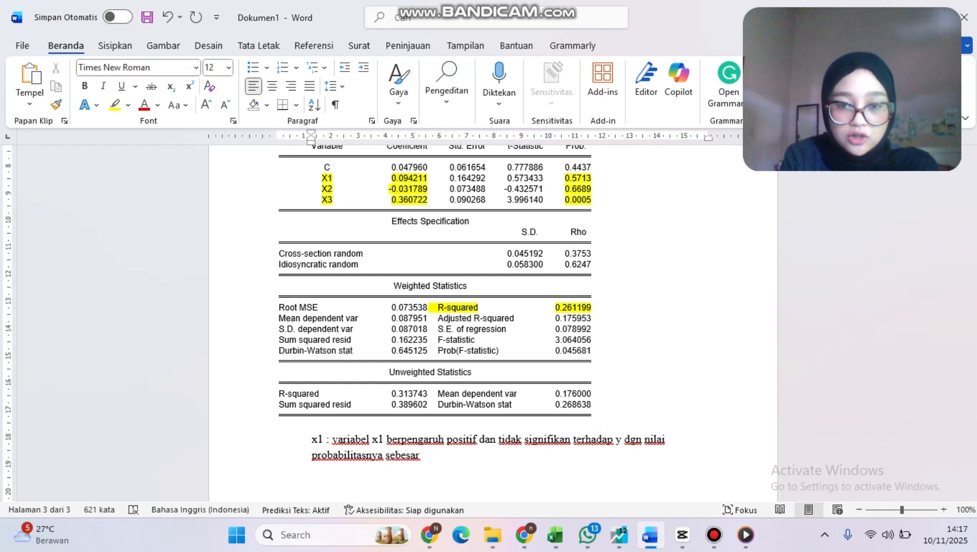
type(" 0.5")
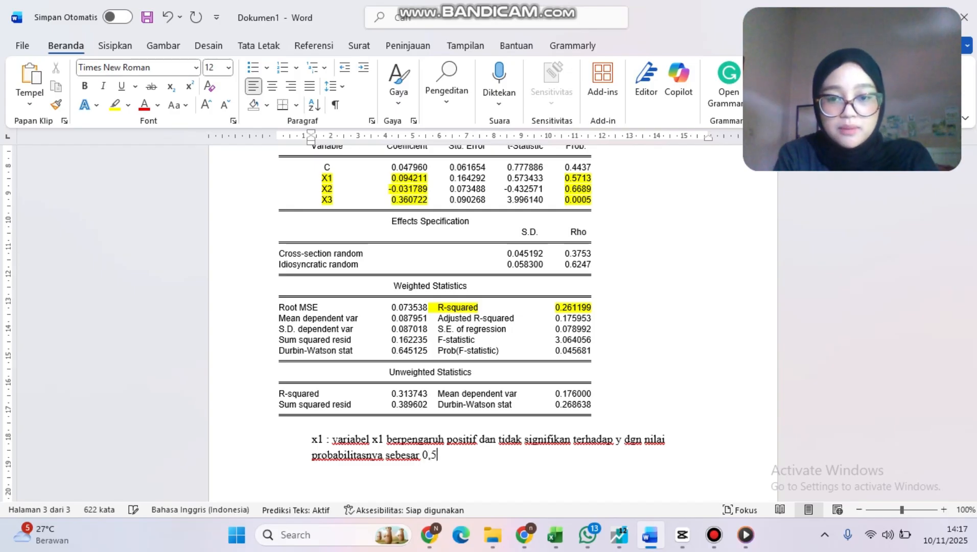
type("71")
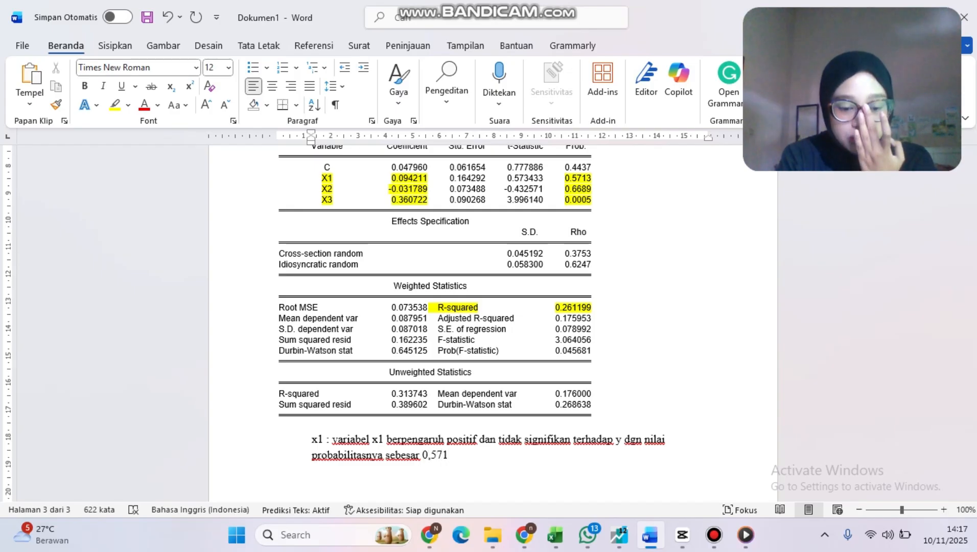
type("3")
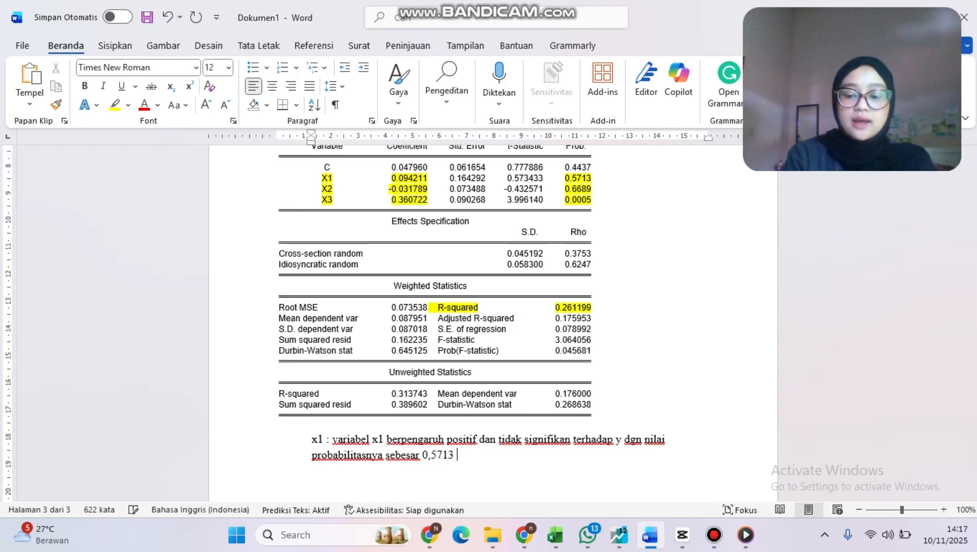
type(">")
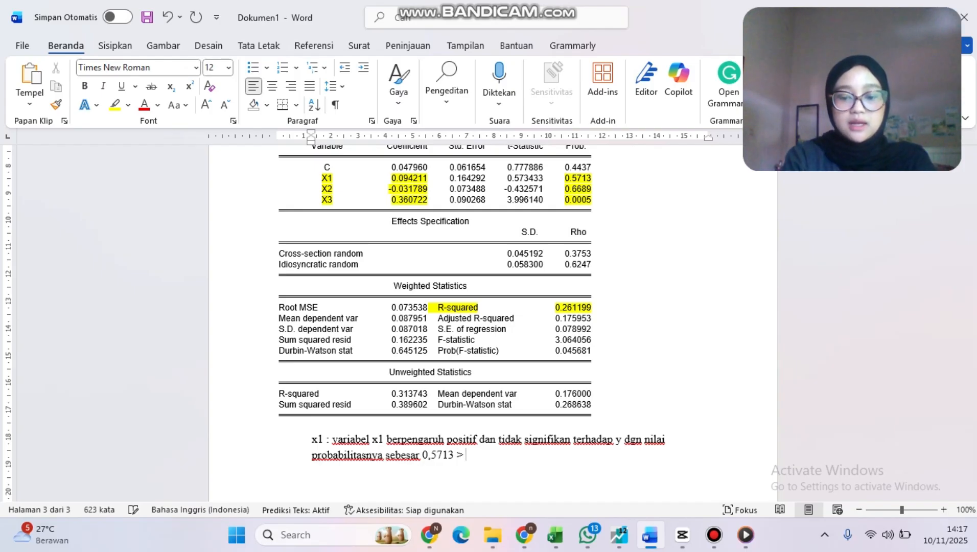
type(" 0,")
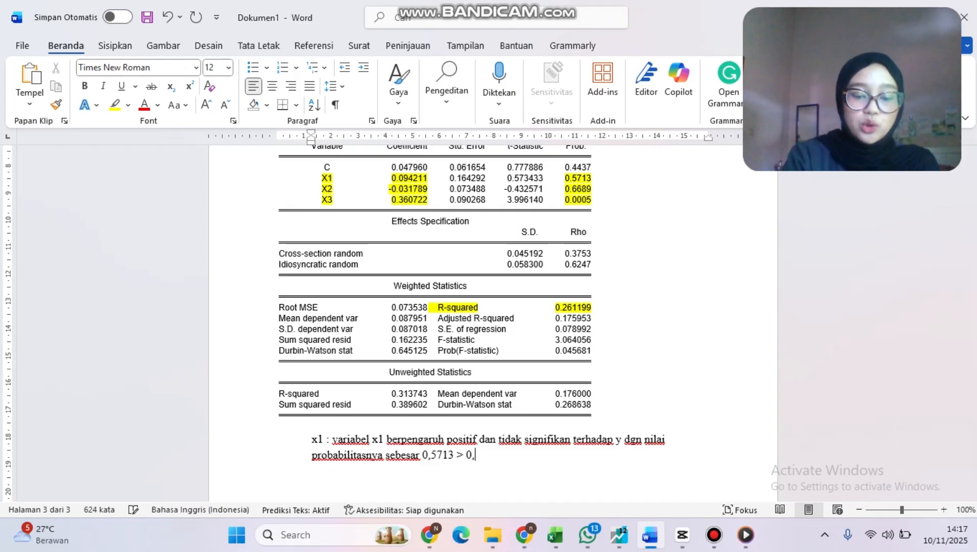
type("05")
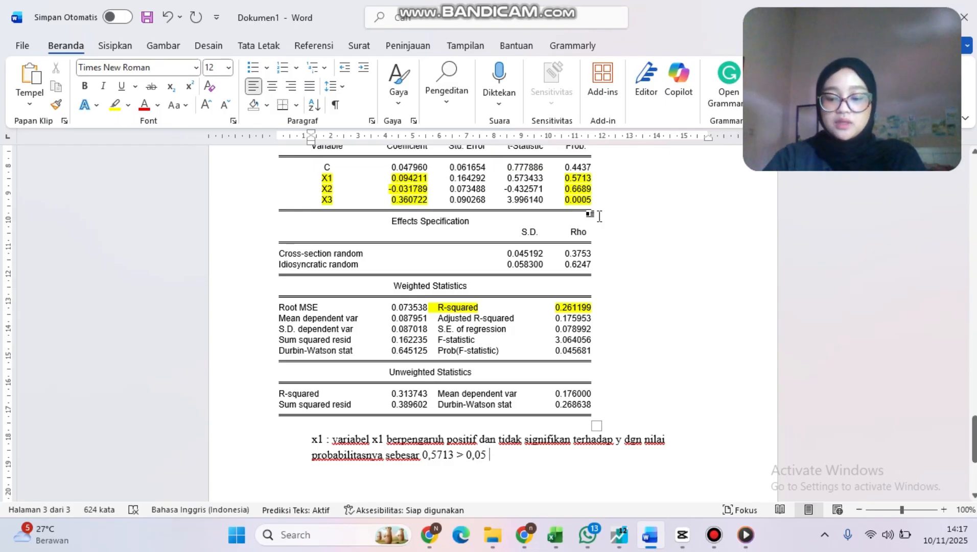
- Add a new line below the x1 interpretation reading "x2 : variabel x2 berpengaruh negative dan tidak signifikan terhadap y"
key("Return")
type("x")
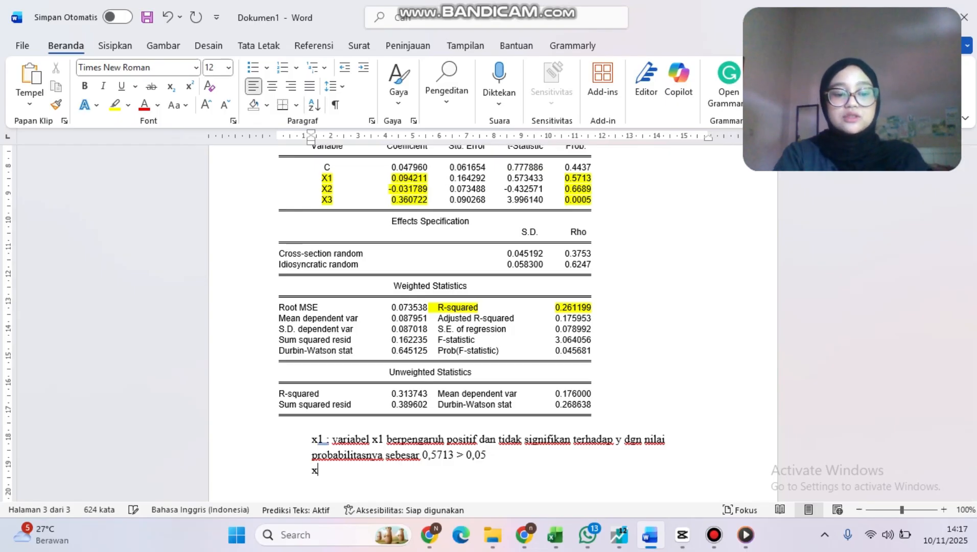
type("2 :")
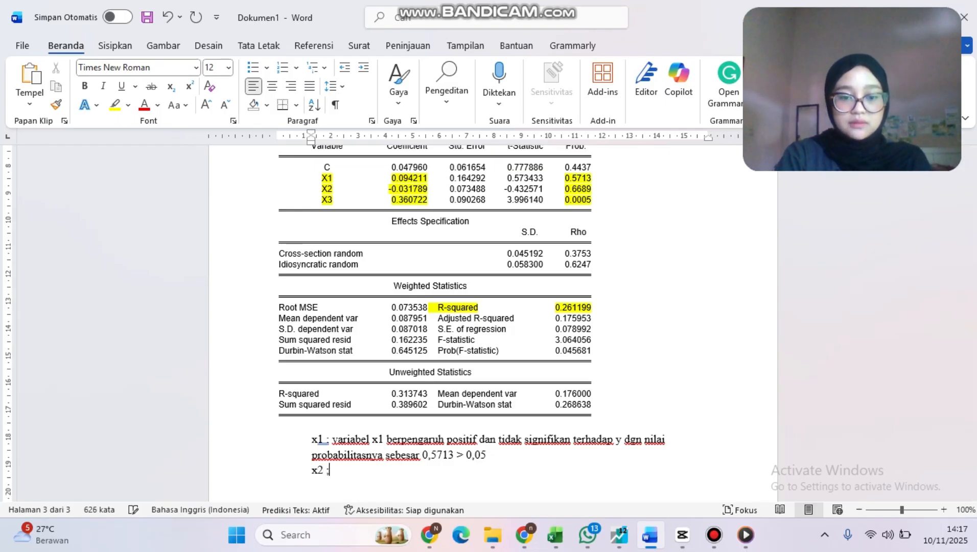
type(" va")
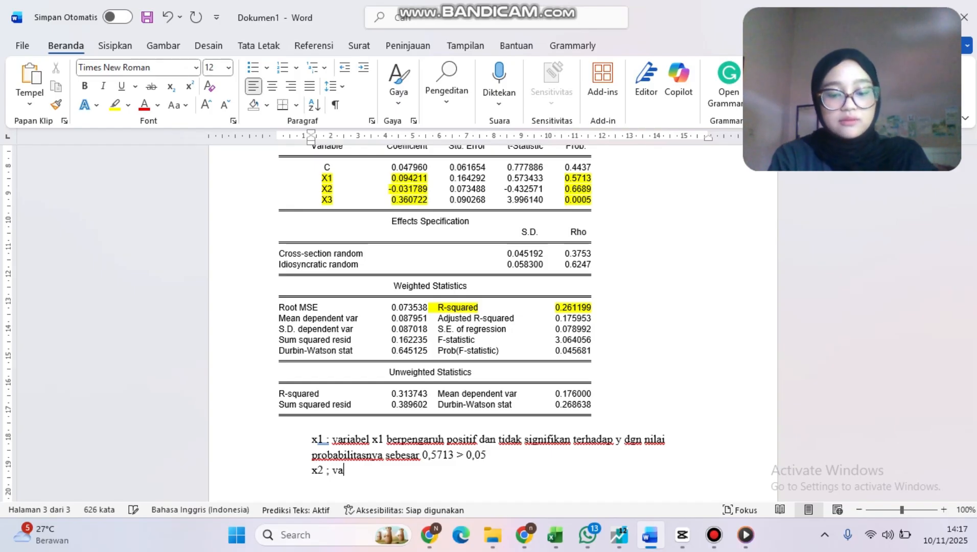
type("riabel x")
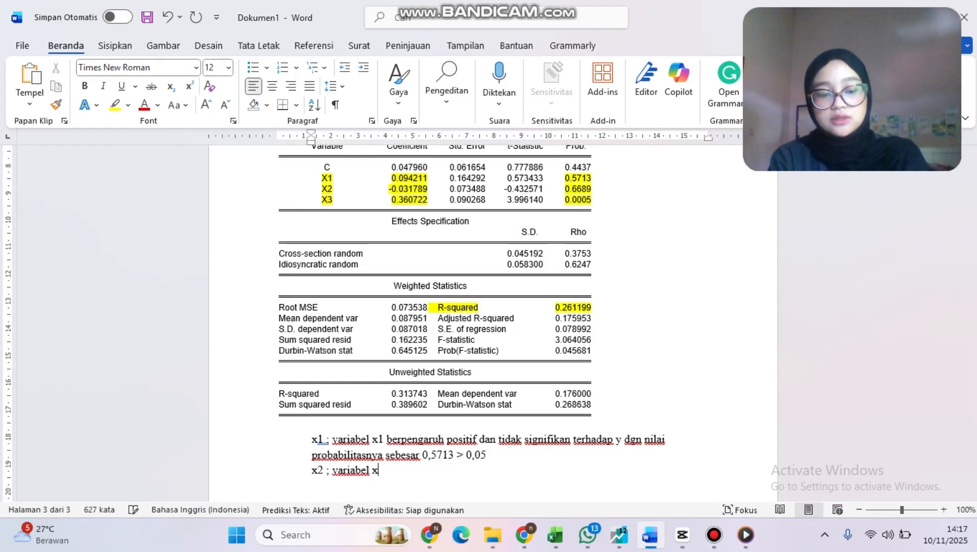
type("2 be")
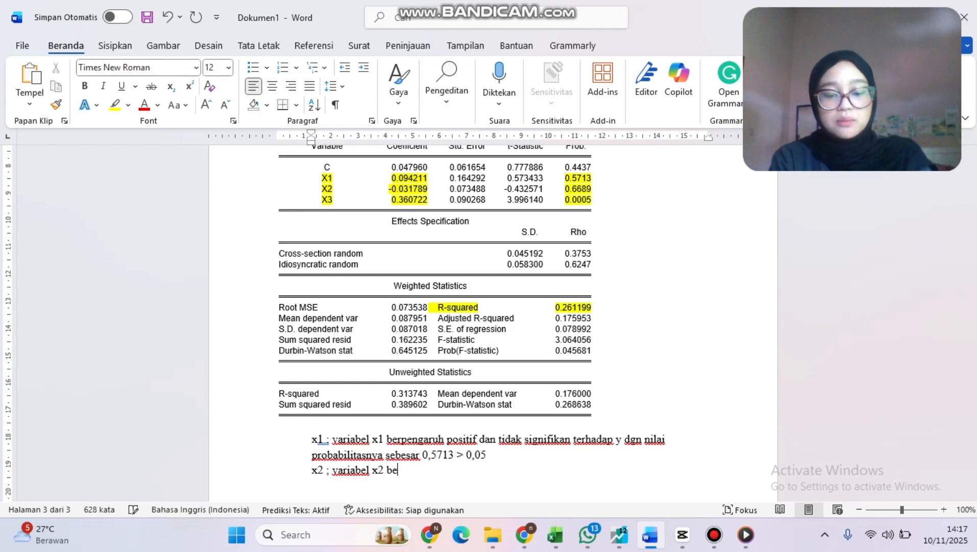
type("rpengaruh ")
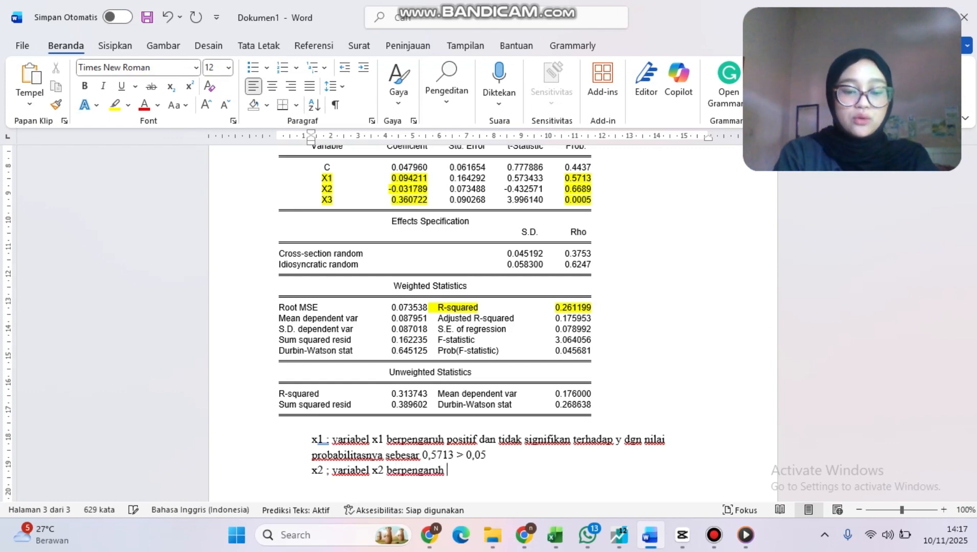
type("negative")
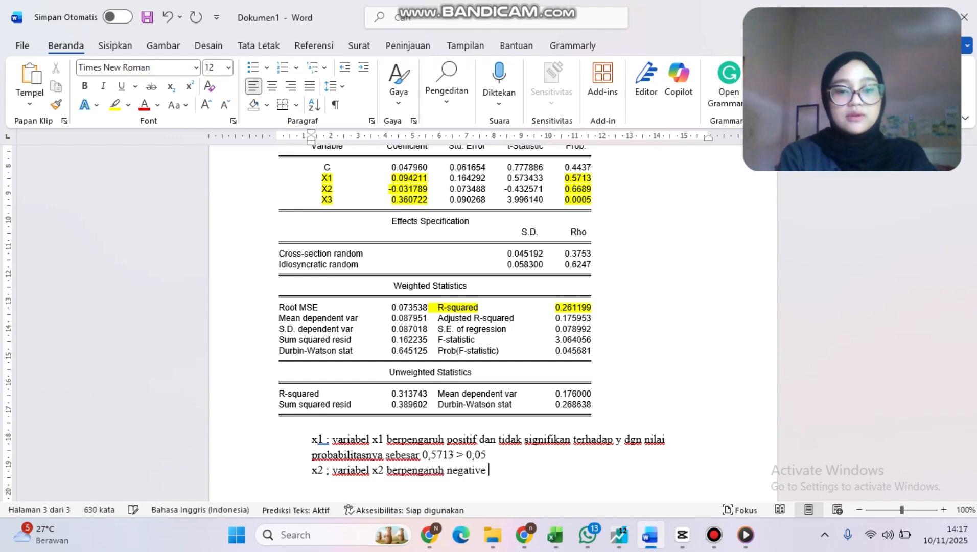
type(" dan tid")
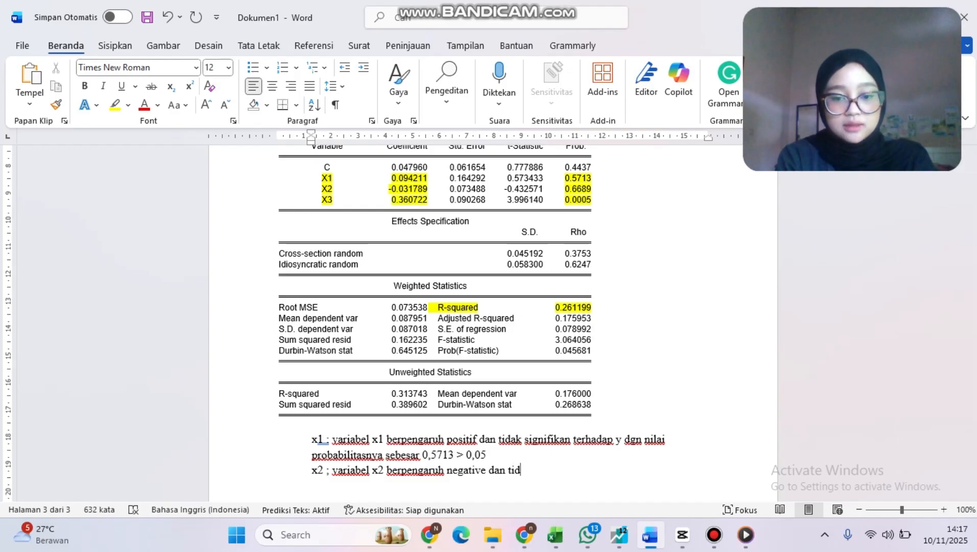
type("ak signi")
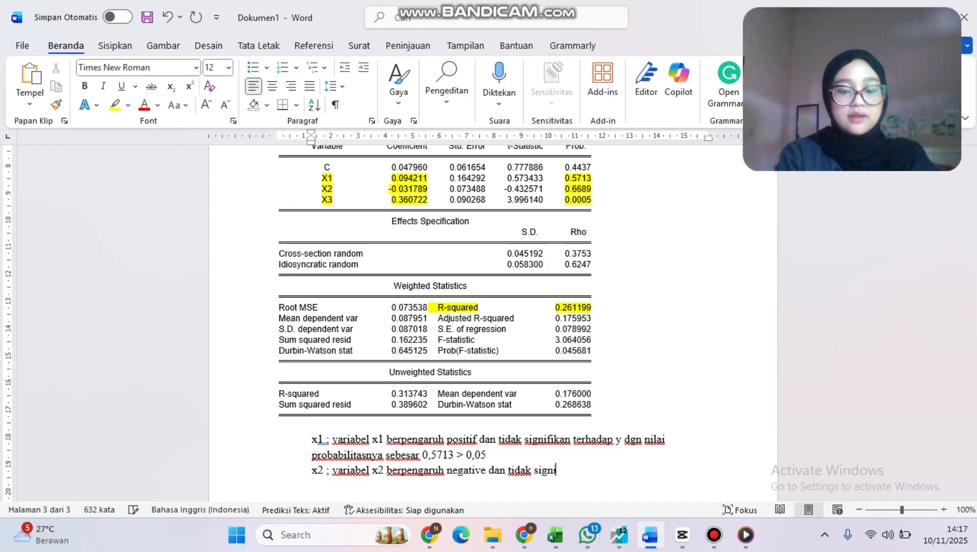
type("fikan te")
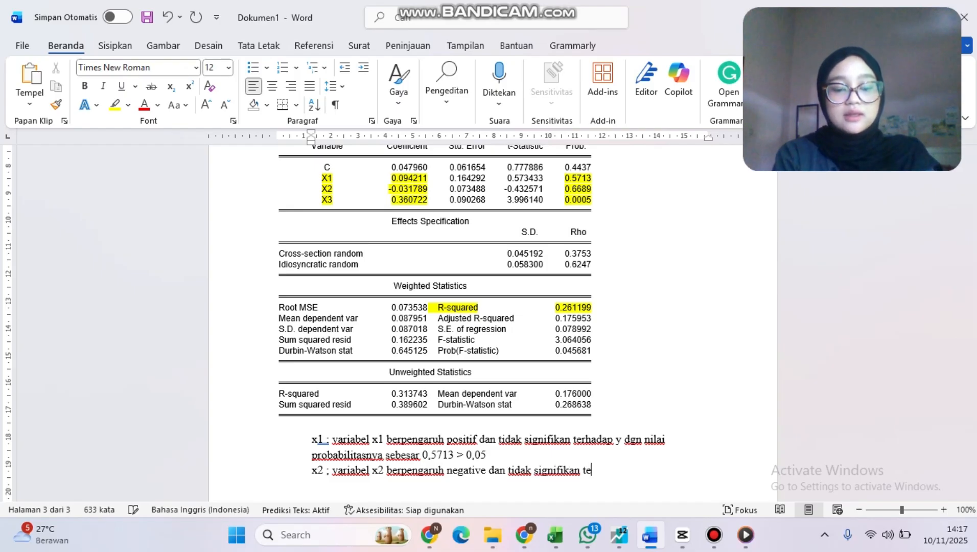
type("rhadap y ")
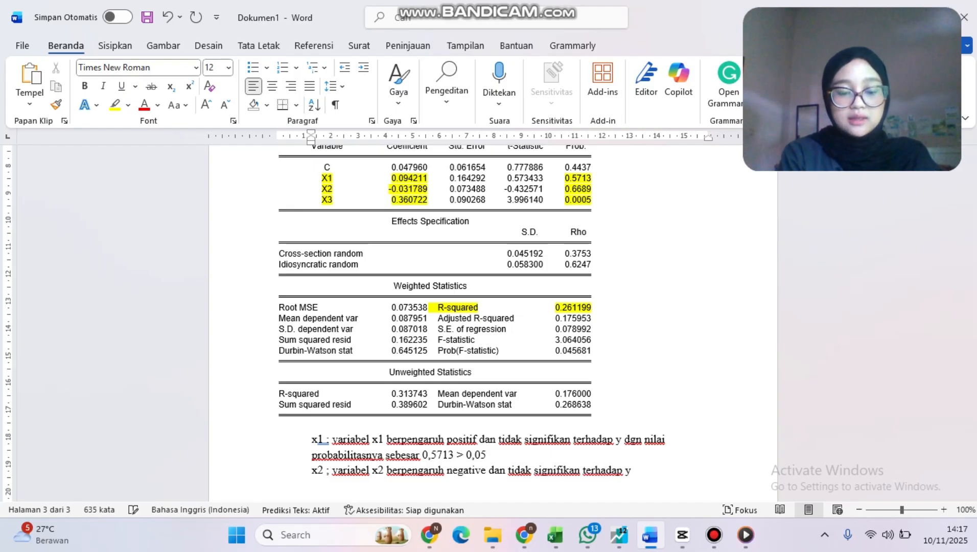
- Complete the x2 interpretation with "dengan nilai pobabilitasnya sebesar 0,6689 > 0,05"
type("denga")
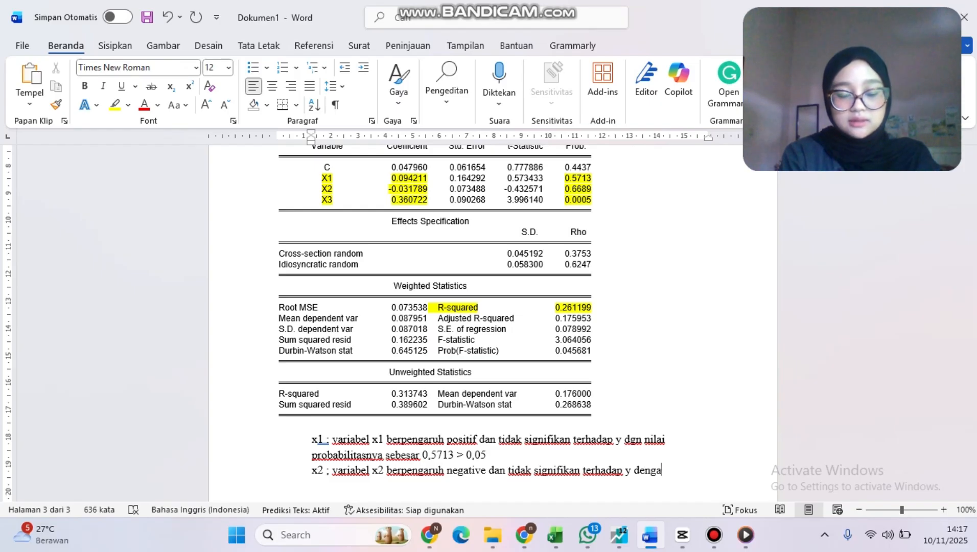
type("n nilai ")
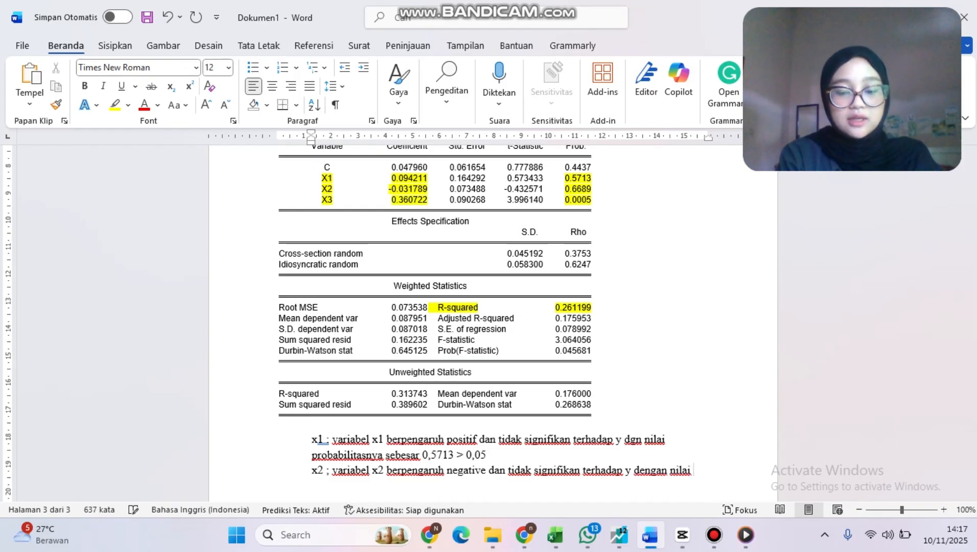
type("pobabilita")
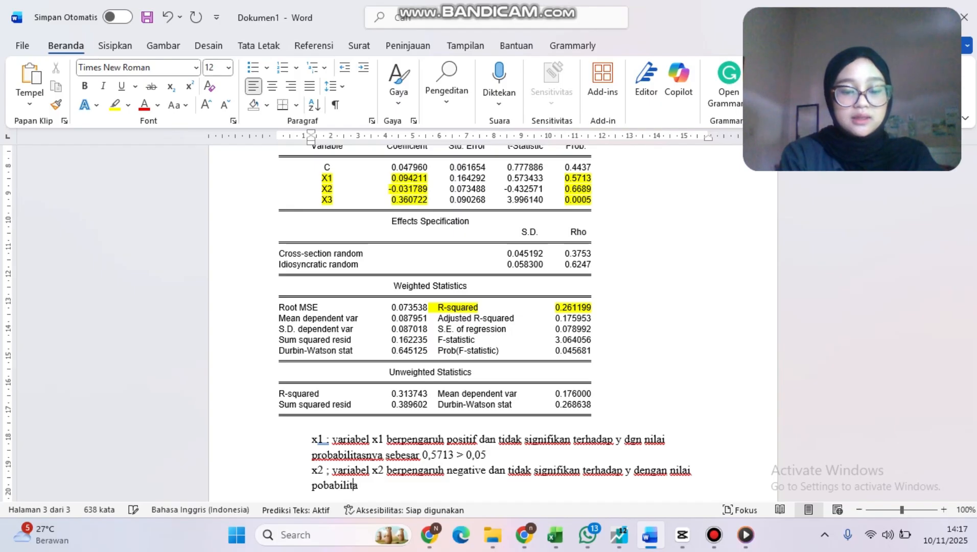
type("snya sebesa")
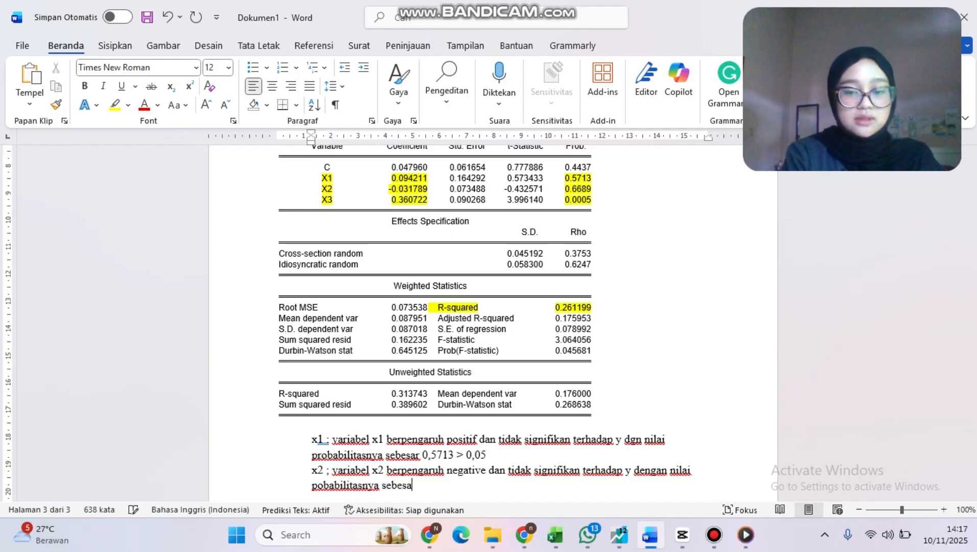
type("r 0,")
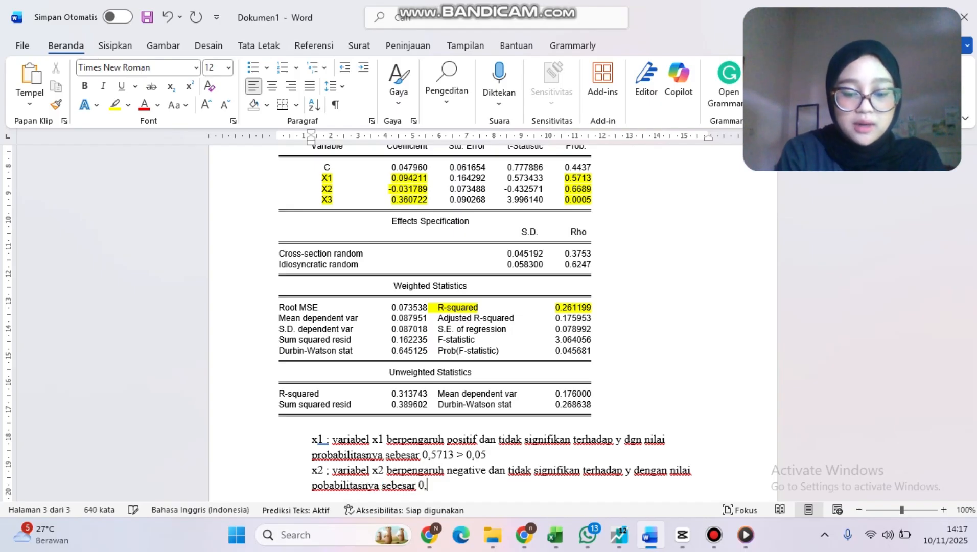
type("6689")
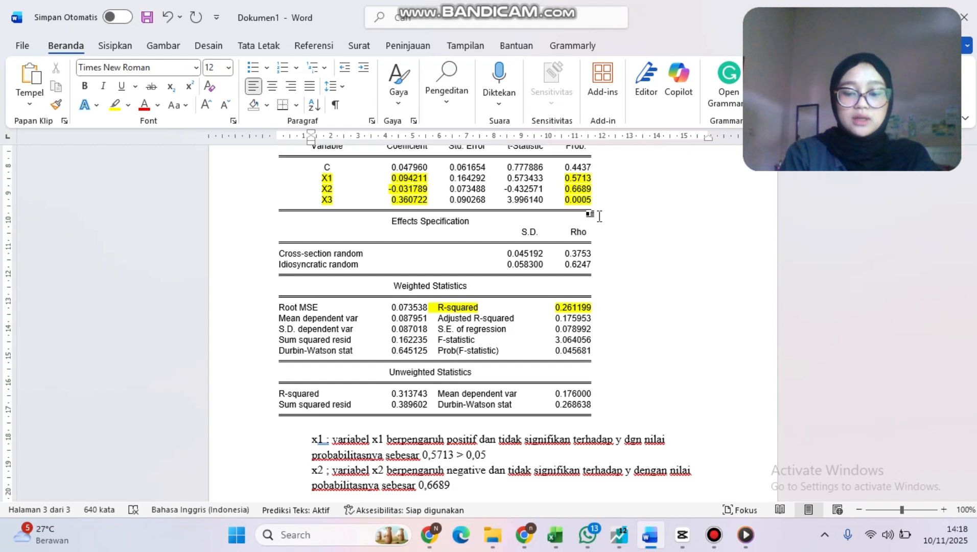
type(" > 0")
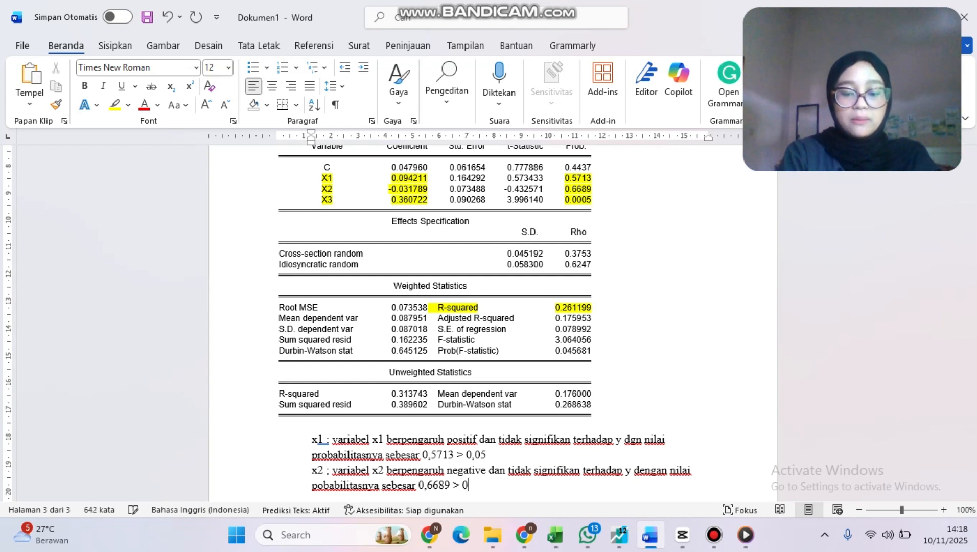
type(",05")
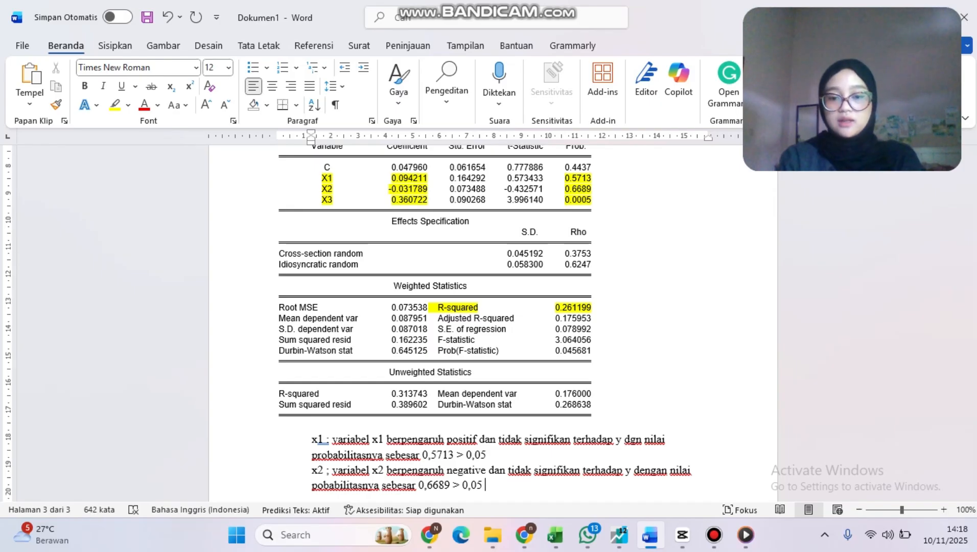
- Start the x3 interpretation on a new line below x2 with "x3 : x3 berpengaruh positif"
key("Return")
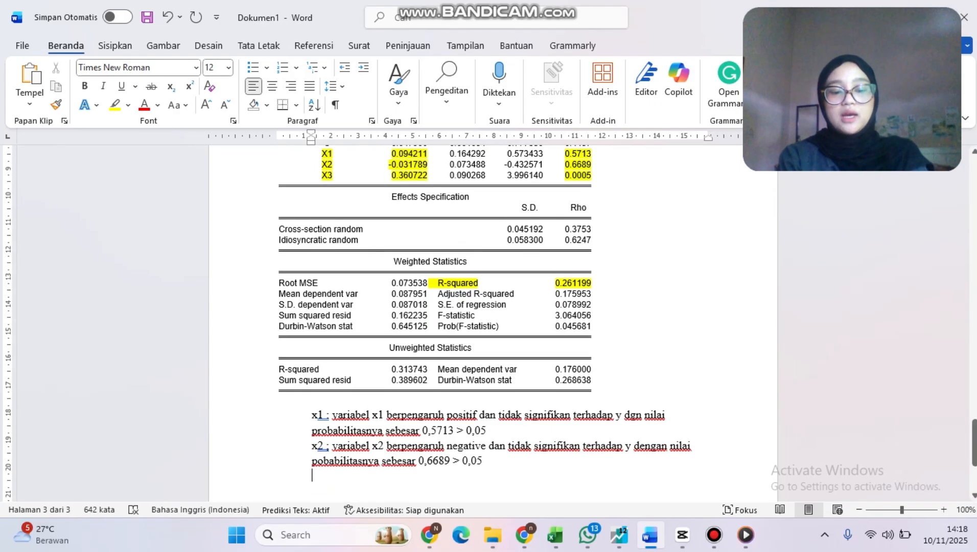
type("x3 ")
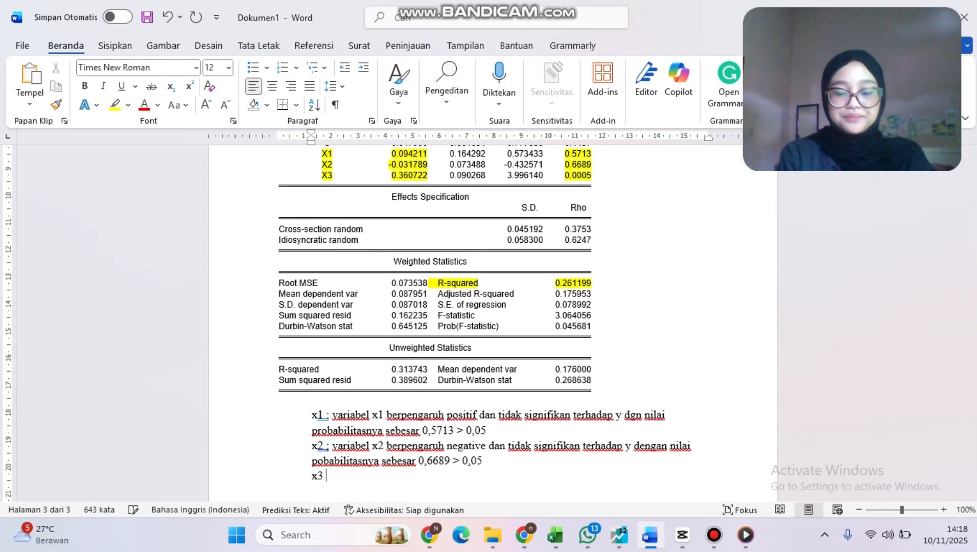
type(":")
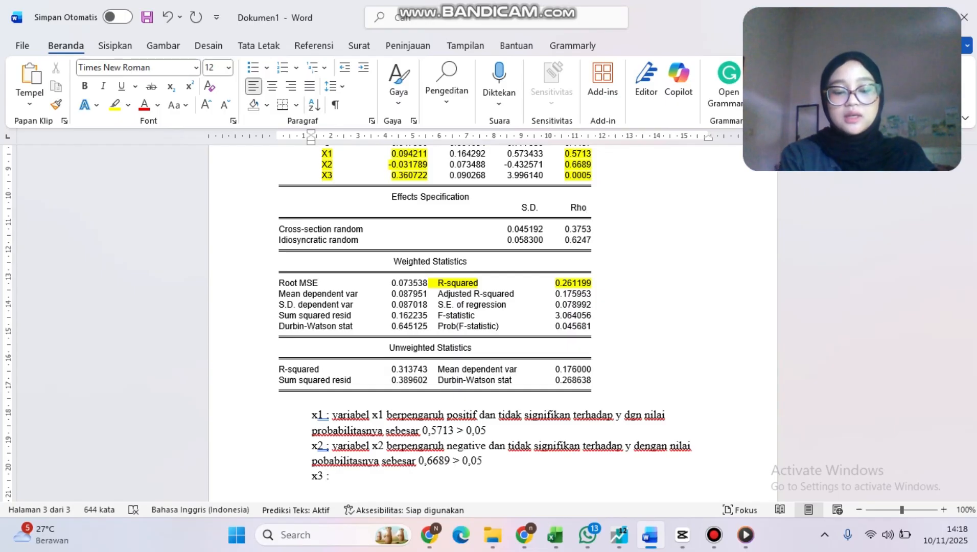
type(" x")
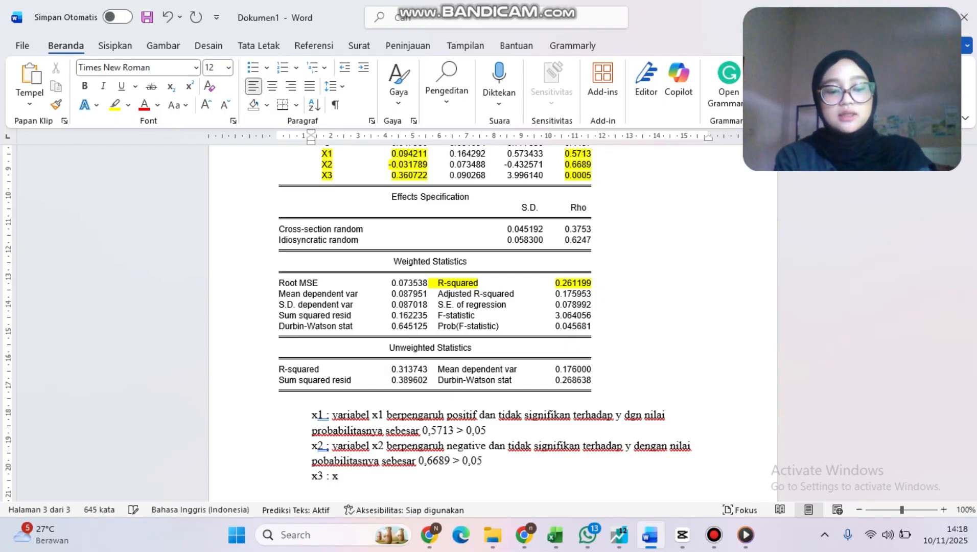
type("3")
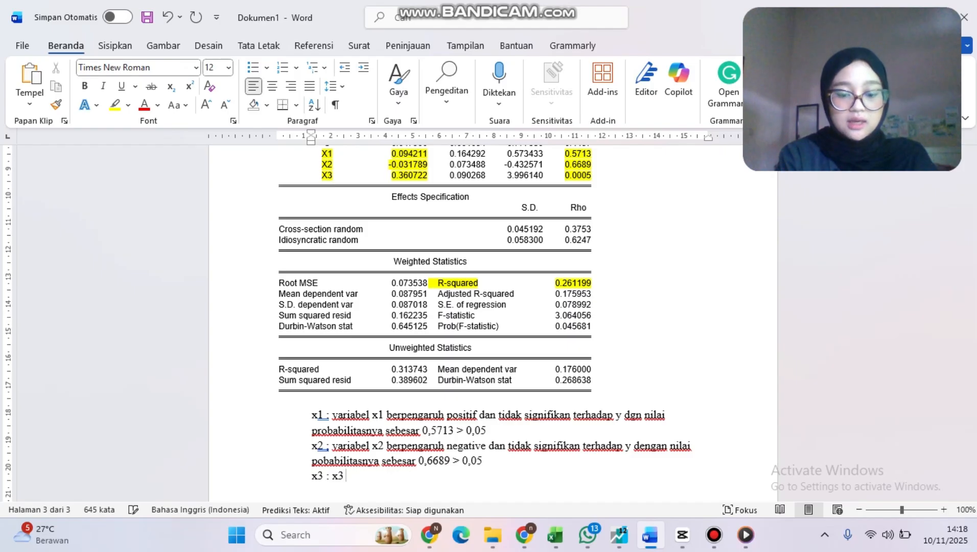
type(" berpengar")
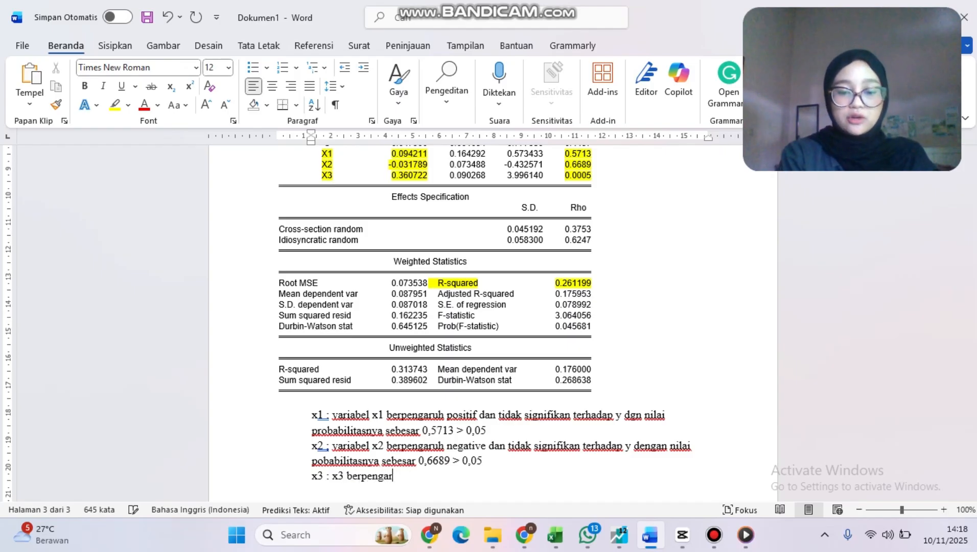
type("uh p")
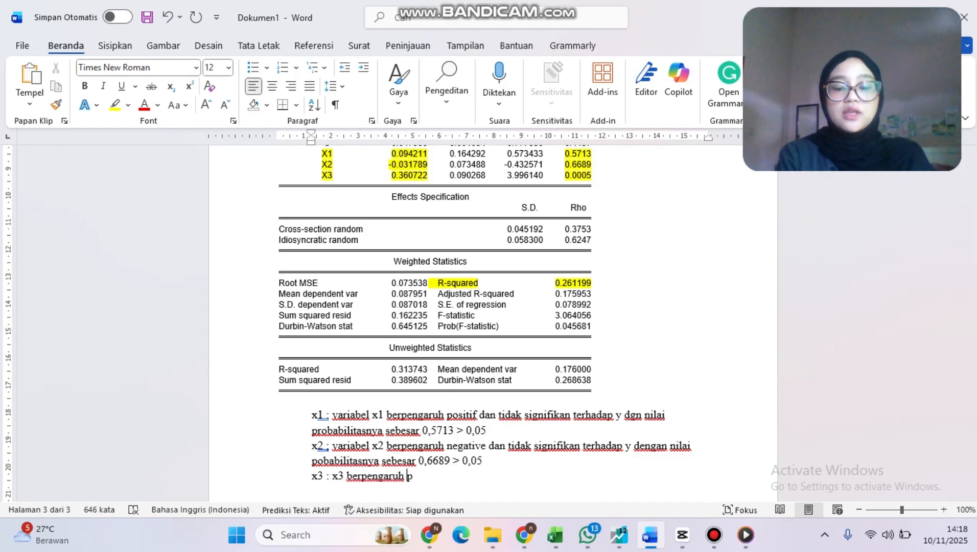
type("osi")
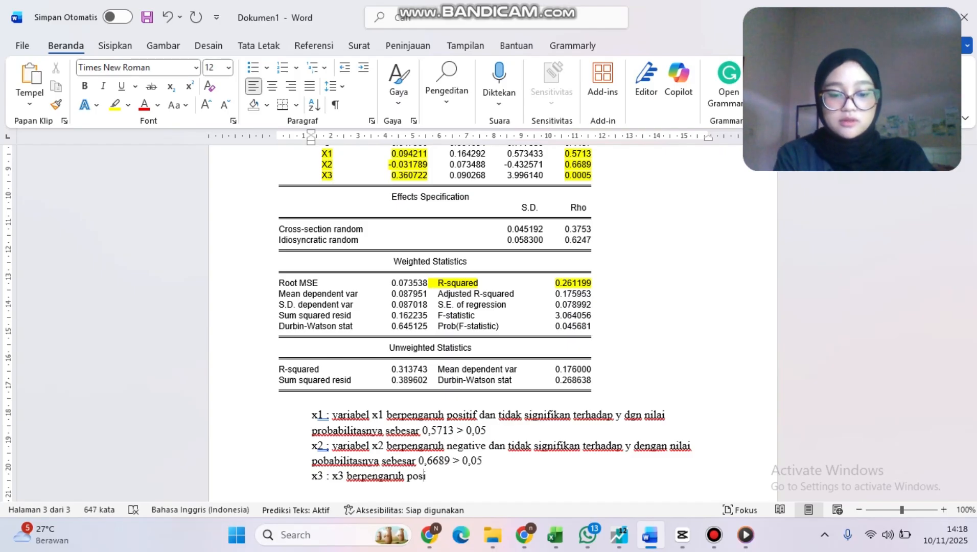
type("tif")
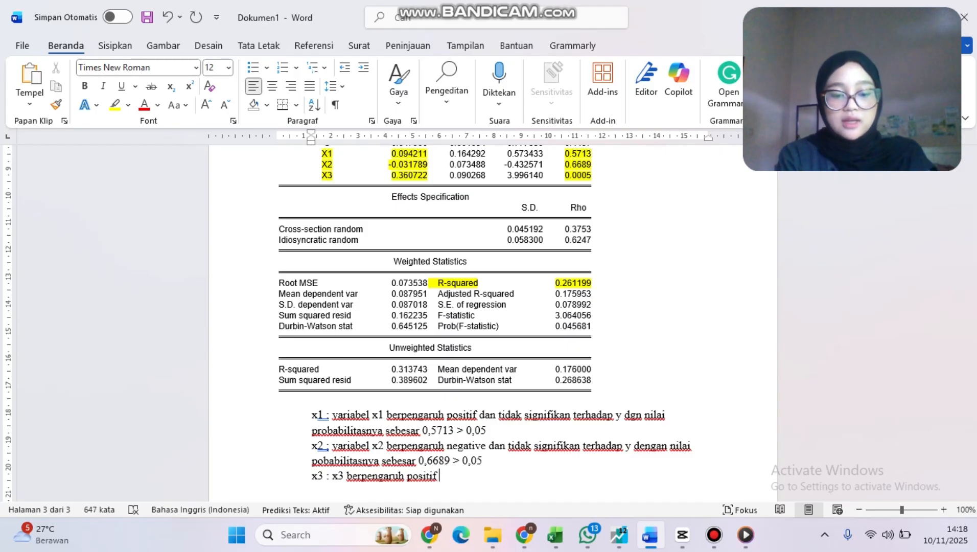
- Continue the x3 interpretation with "dan signifikan terhadap y"
type(" dan")
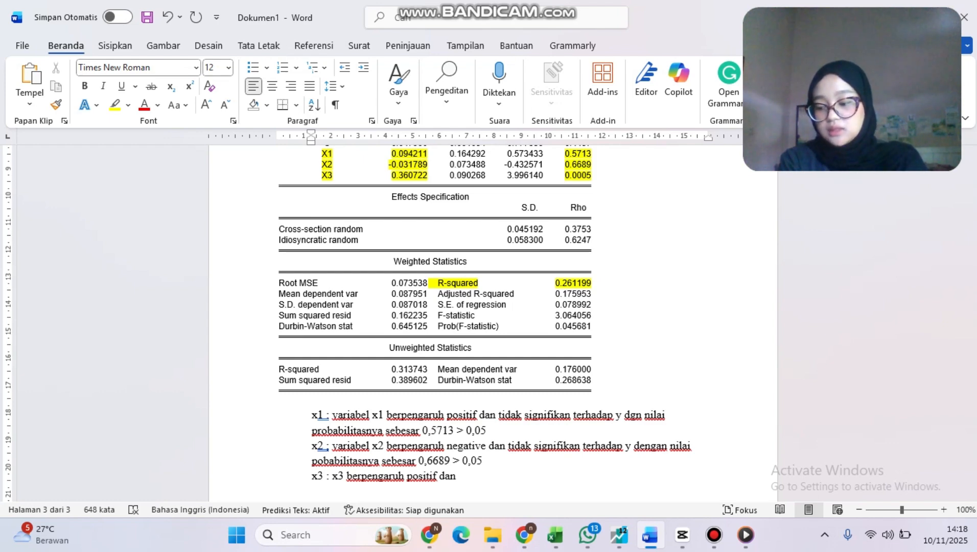
type(" signifikan")
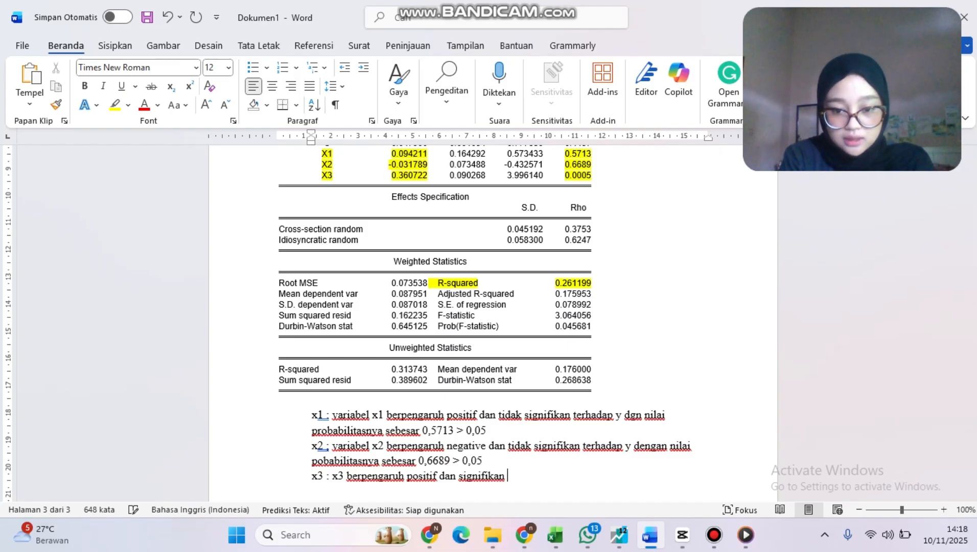
type(" terhad")
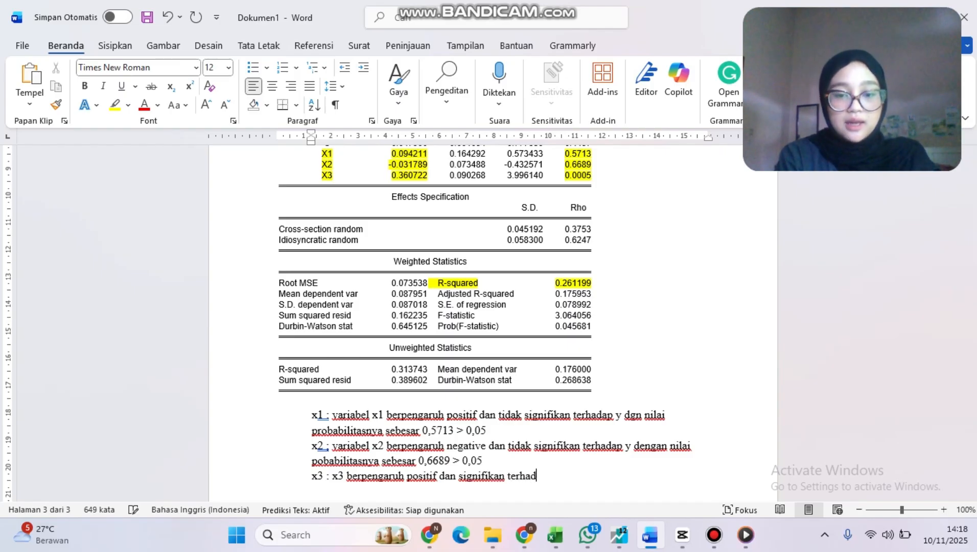
type("ap y de")
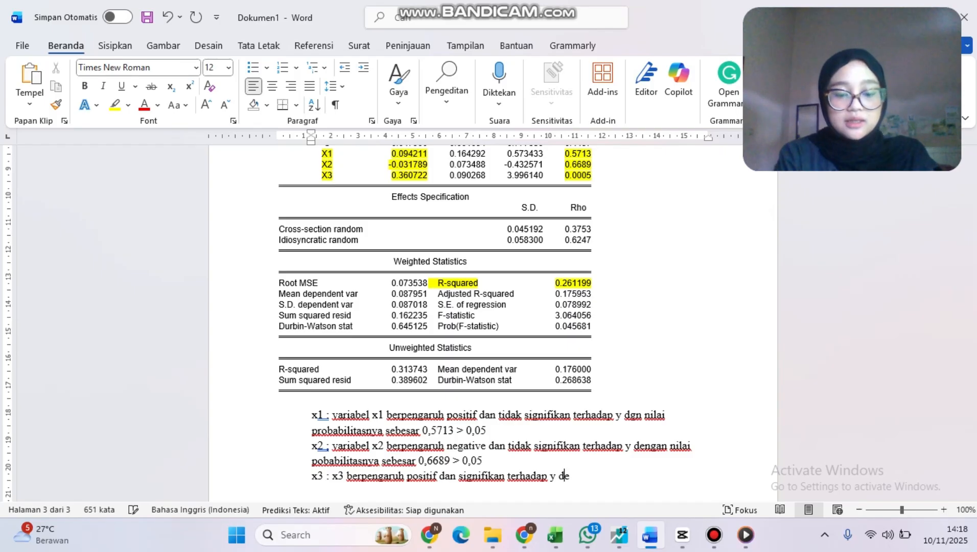
- Complete the x3 interpretation with "dengan nilai probabilitasnya sebesar 0,0005 < 0,05"
type("ngan nilai")
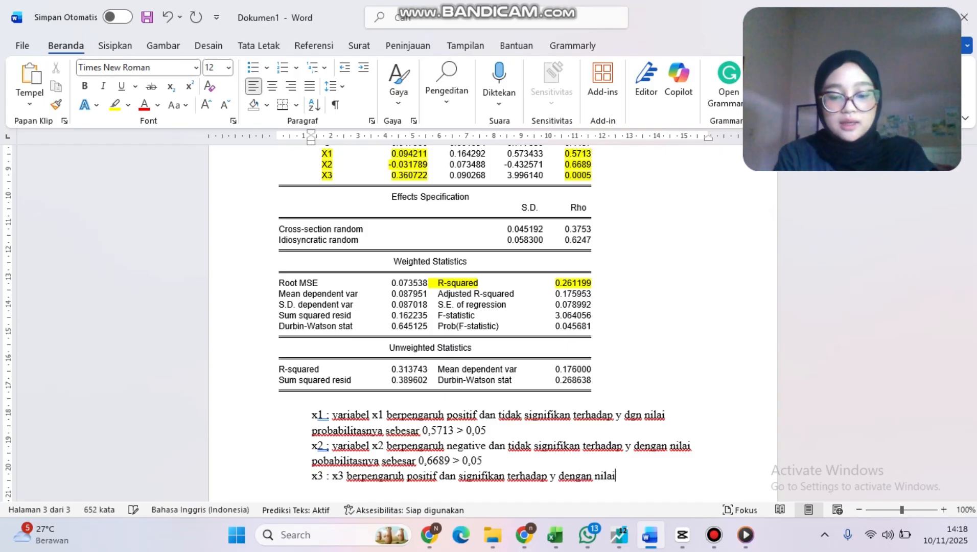
type(" probabil")
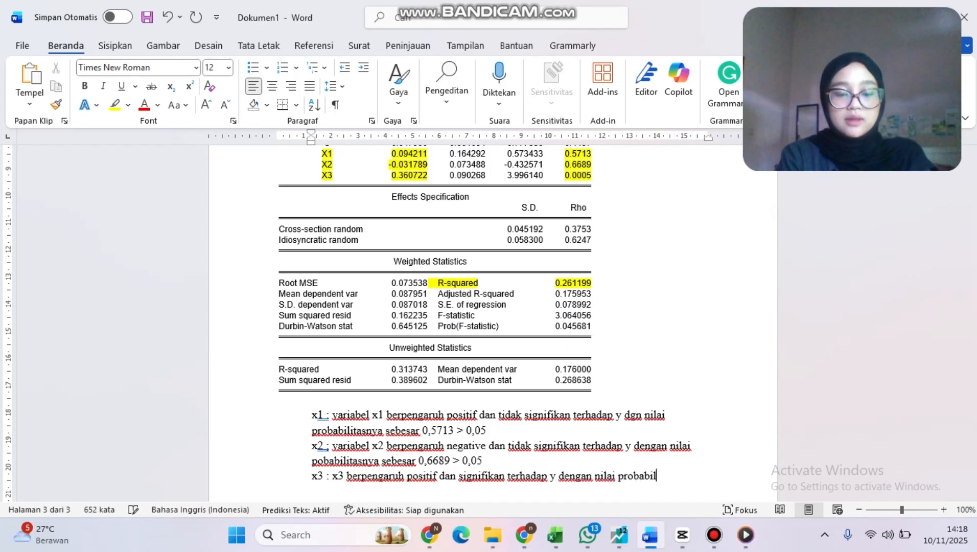
type("itas nya sebe")
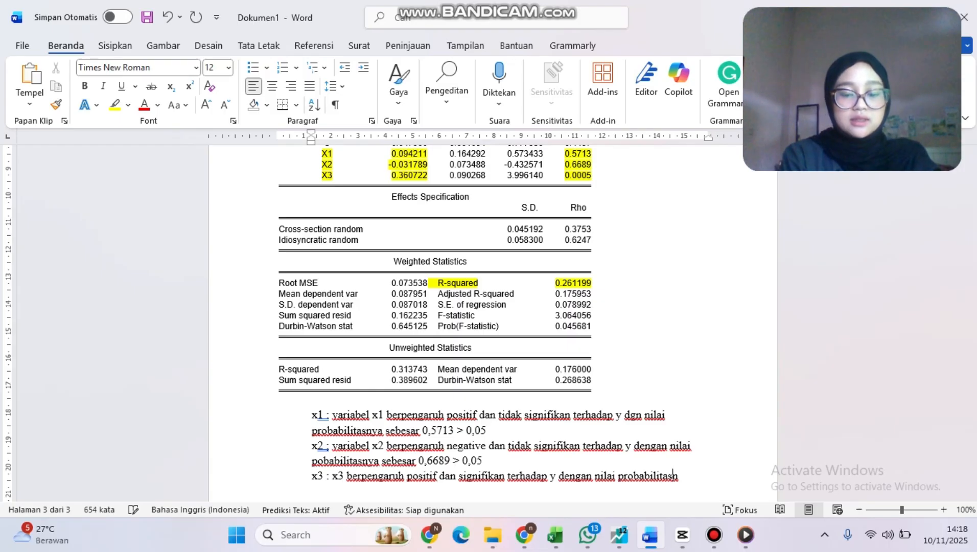
type("sa")
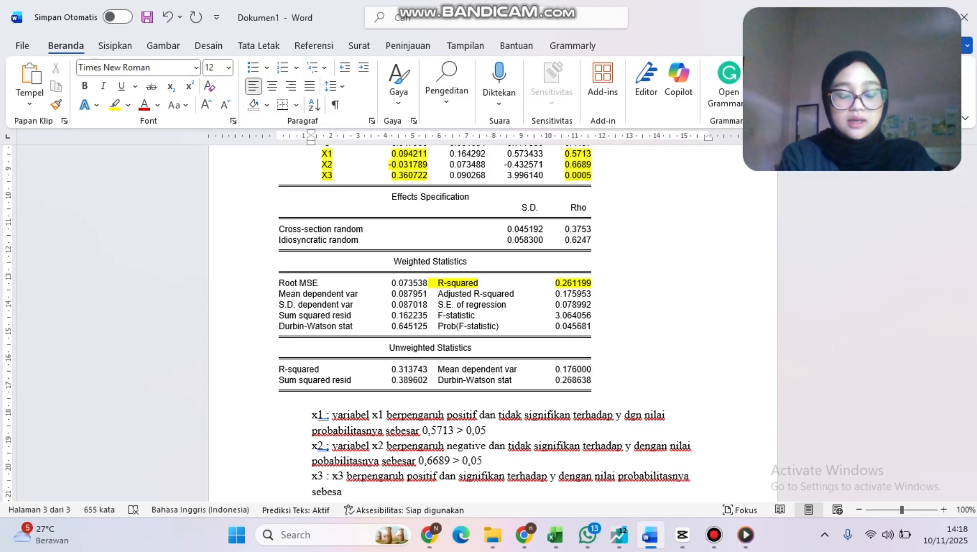
type("r 0,000")
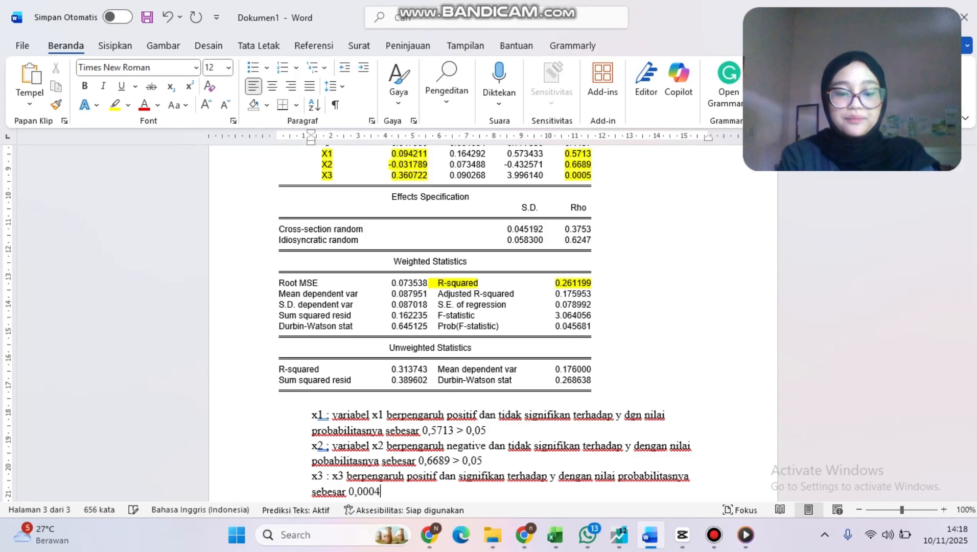
type("5 <")
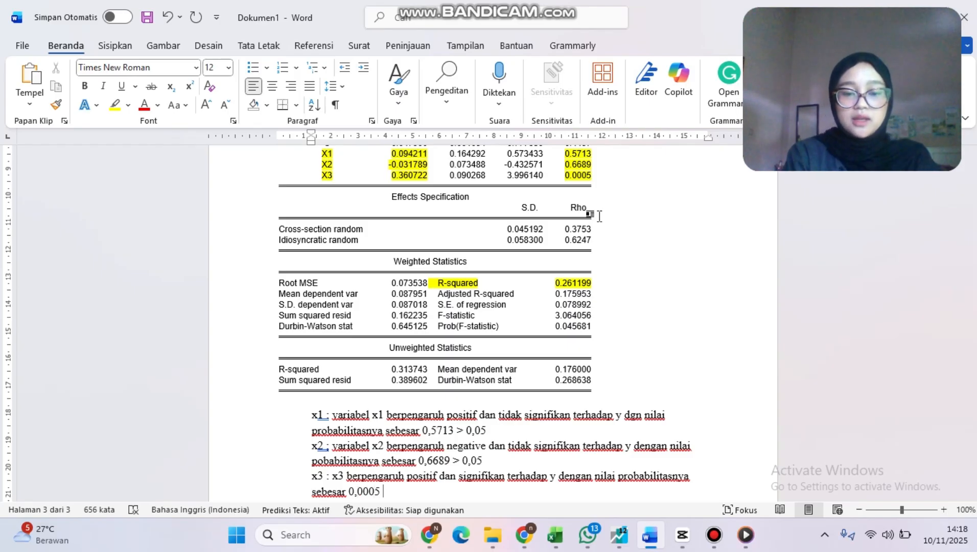
type(" 0,0")
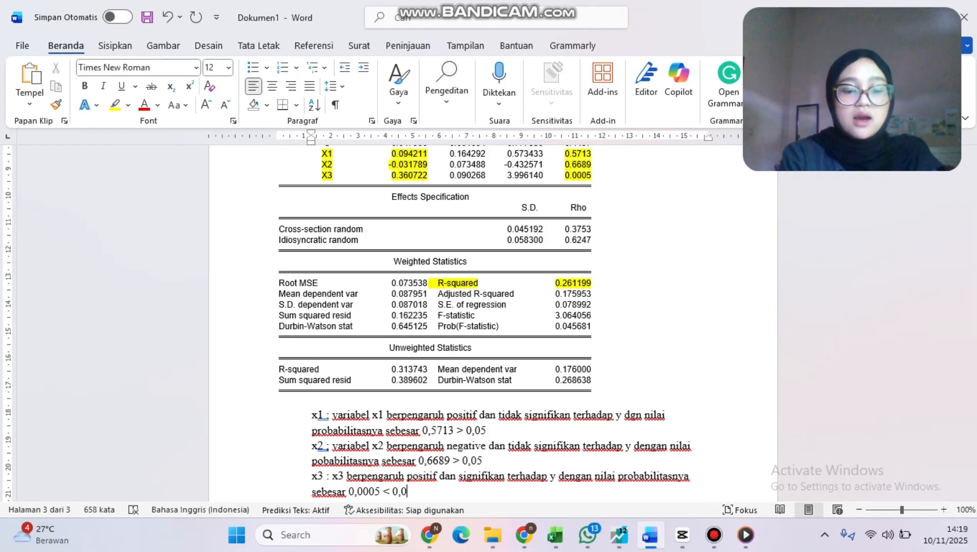
type("5")
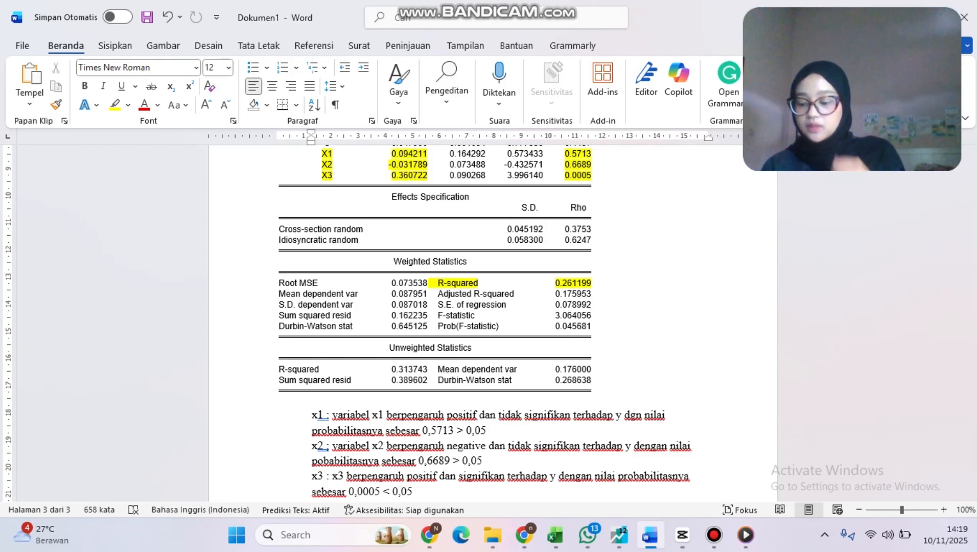
- Leave a blank line below the x3 interpretation and add the line "r-square = 0,261199"
key("Return")
key("Return")
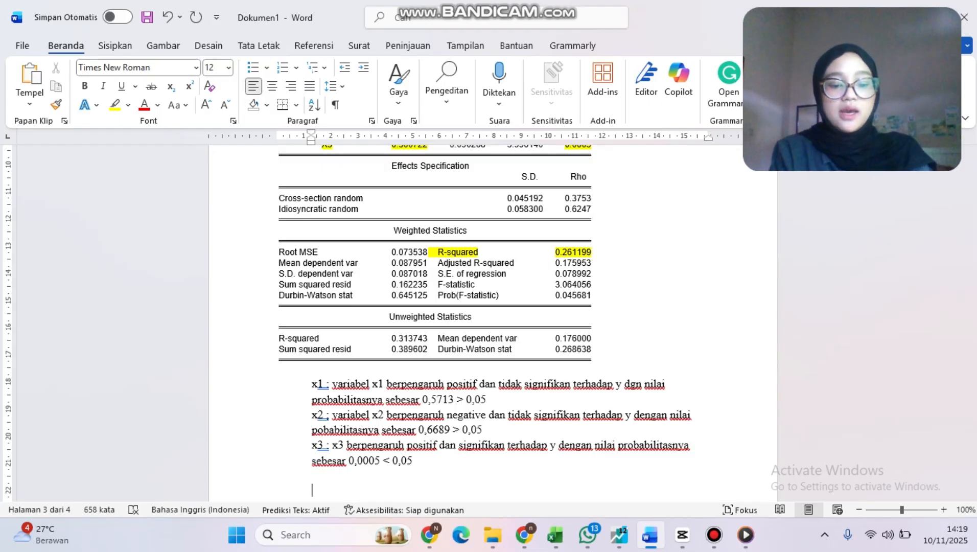
type("r")
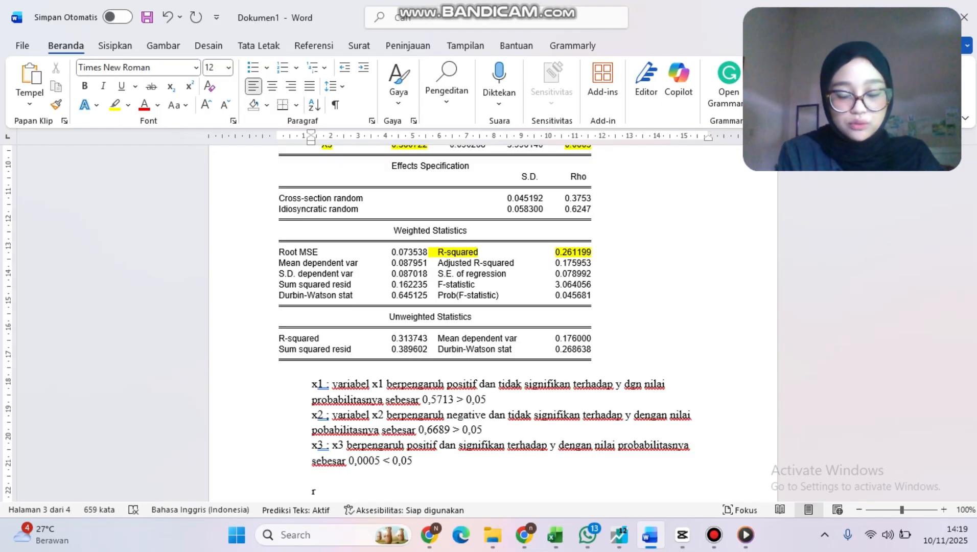
type("-square")
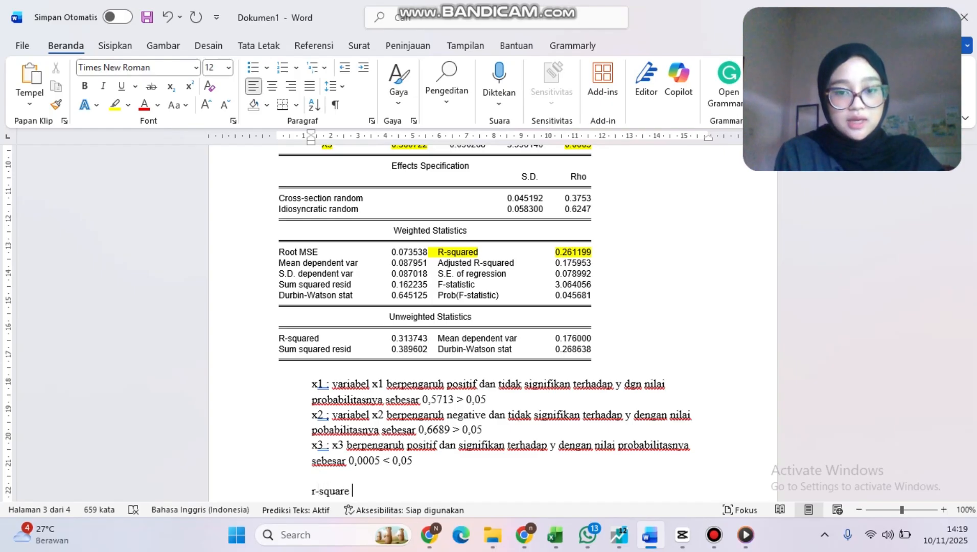
type(" = ")
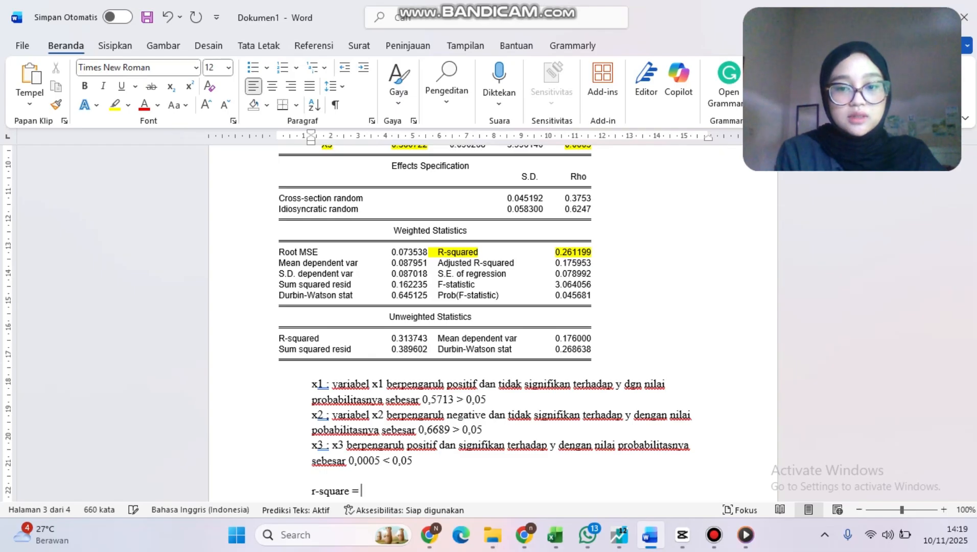
type("0,")
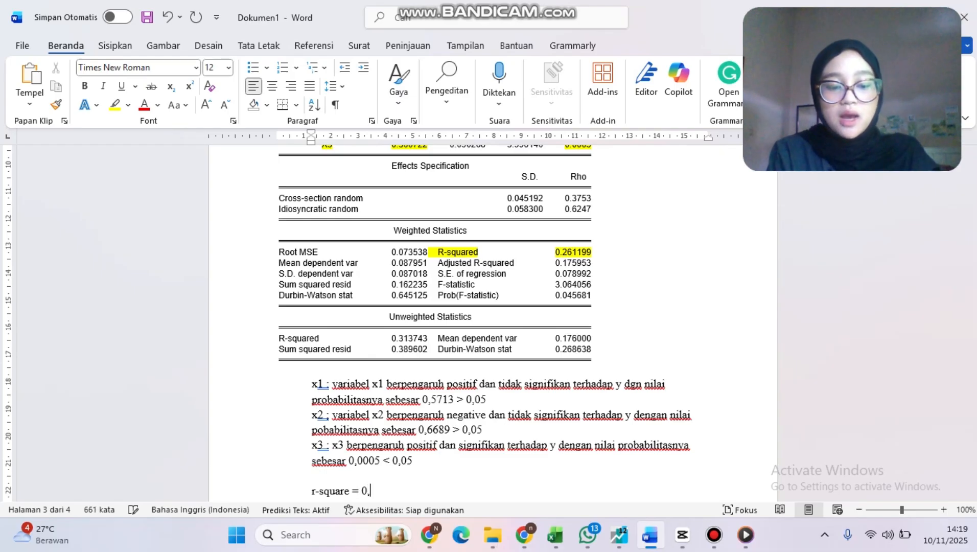
type("261")
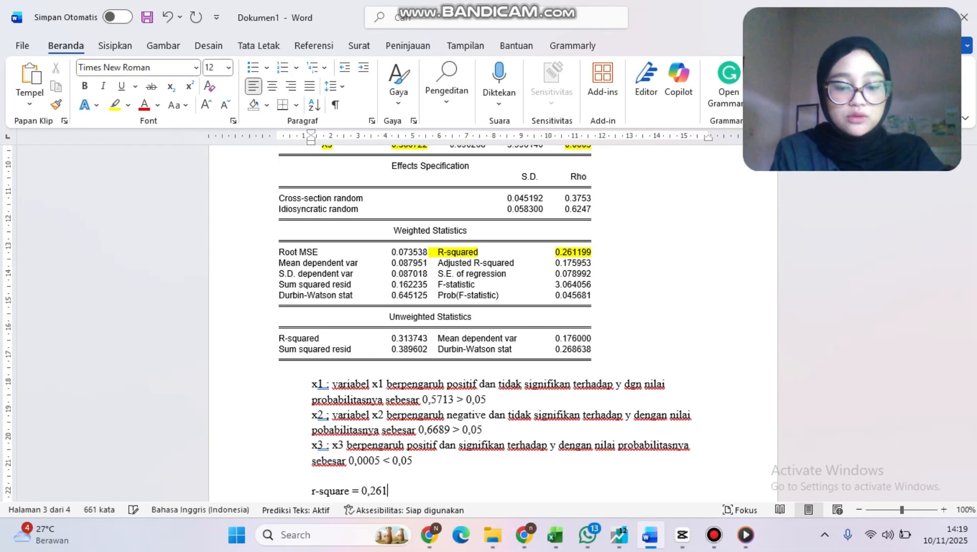
type("199")
- Start an explanation on a new line below the r-square value with "nilai R-square menujukan model REM memiliki"
key("Return")
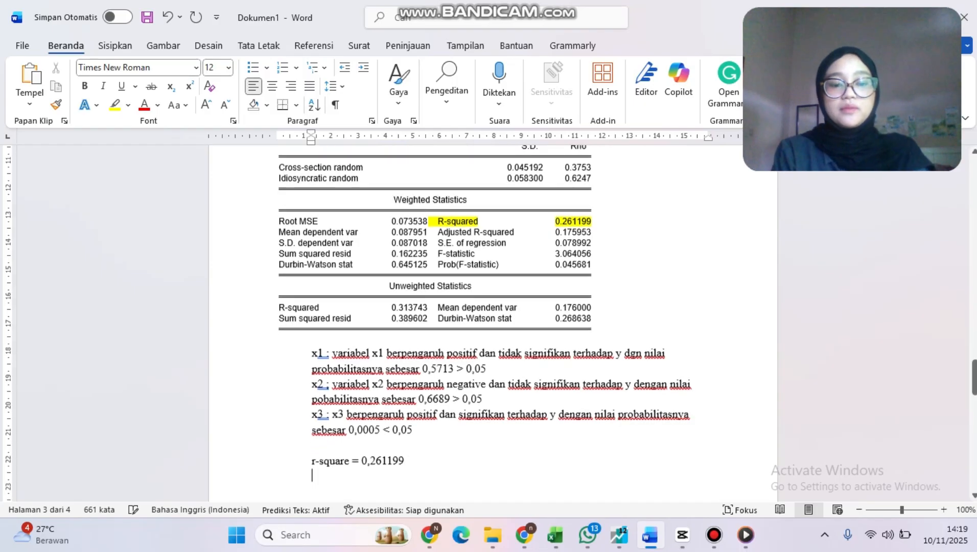
type("nila")
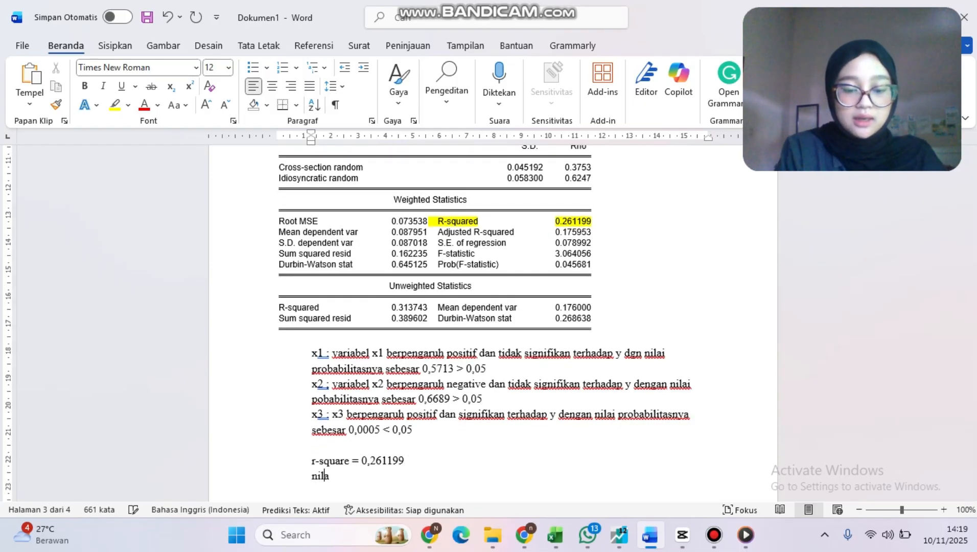
type("i R-square ")
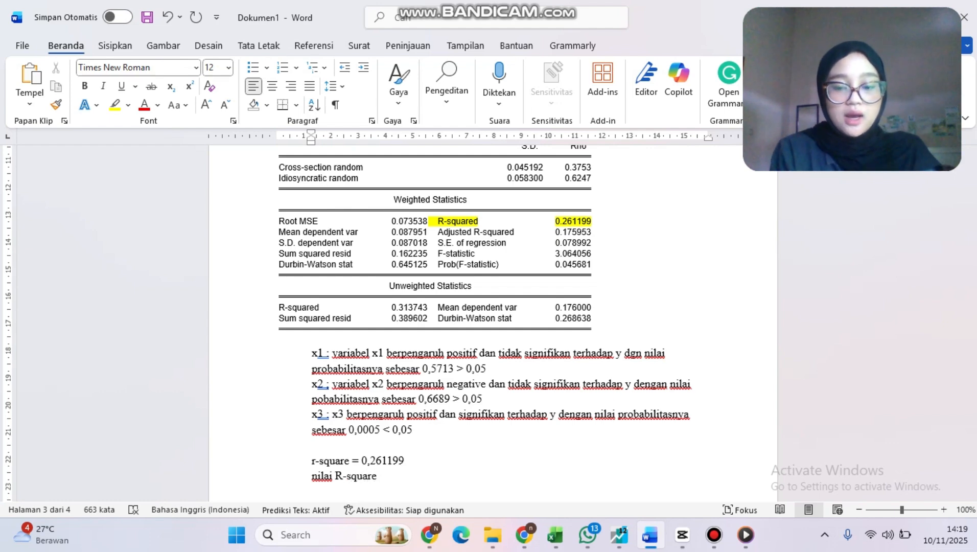
type("menuju")
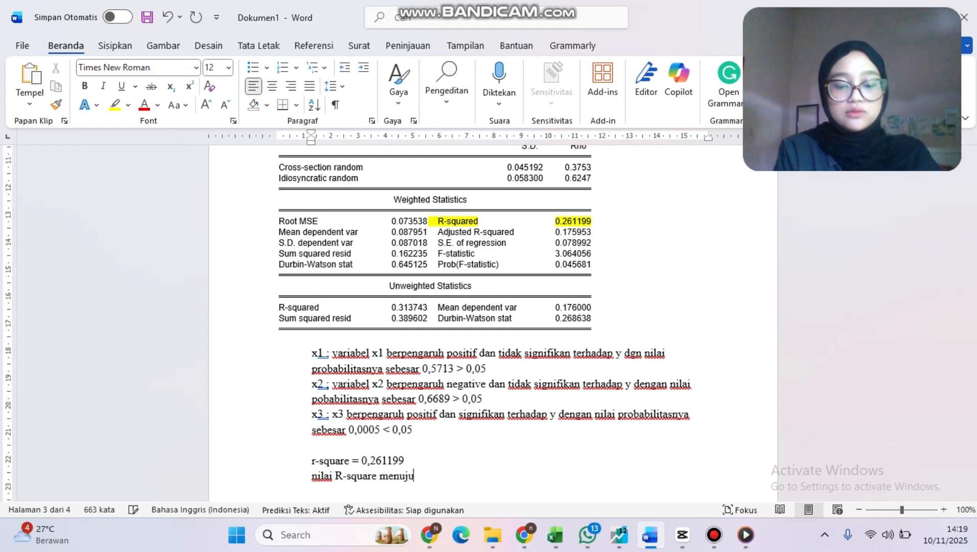
type("kan mod")
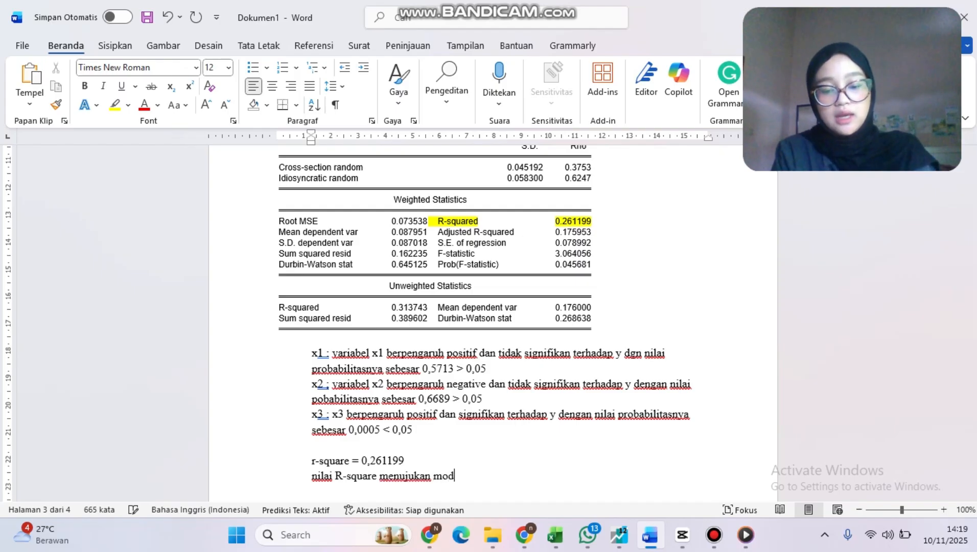
type("el REM")
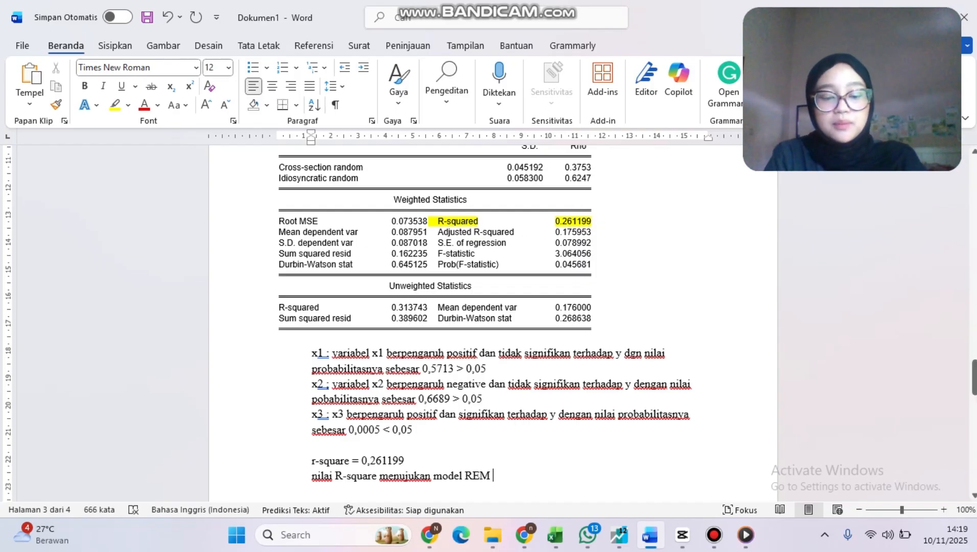
type("ME")
key("BackSpace")
key("BackSpace")
type("memiliki")
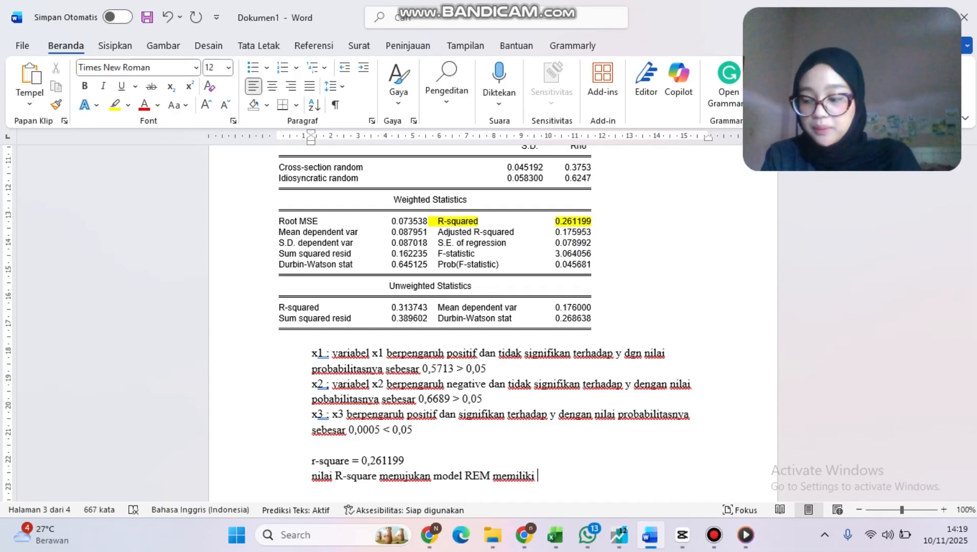
- Continue the R-square explanation with "kemampuan yang baik dalam menjelaskan"
type(" kemampuny")
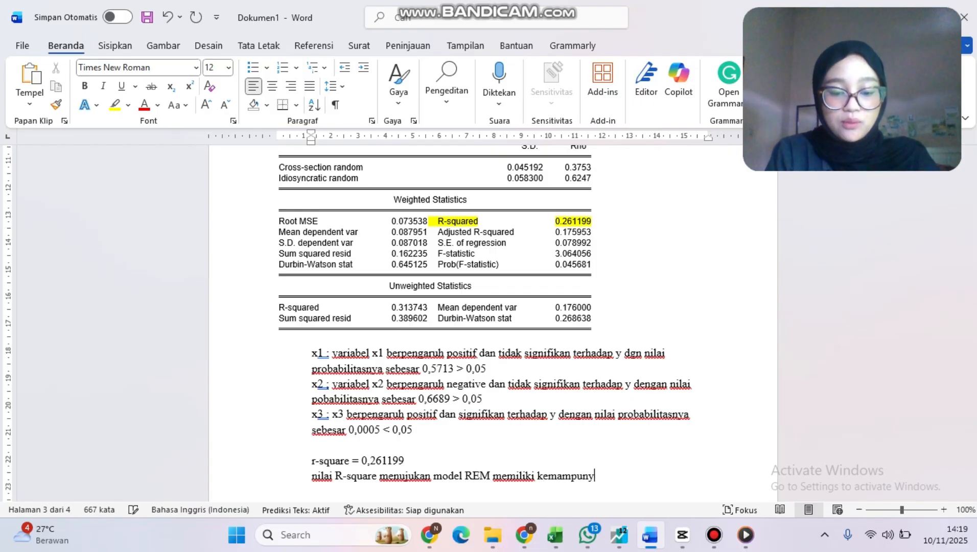
key("BackSpace")
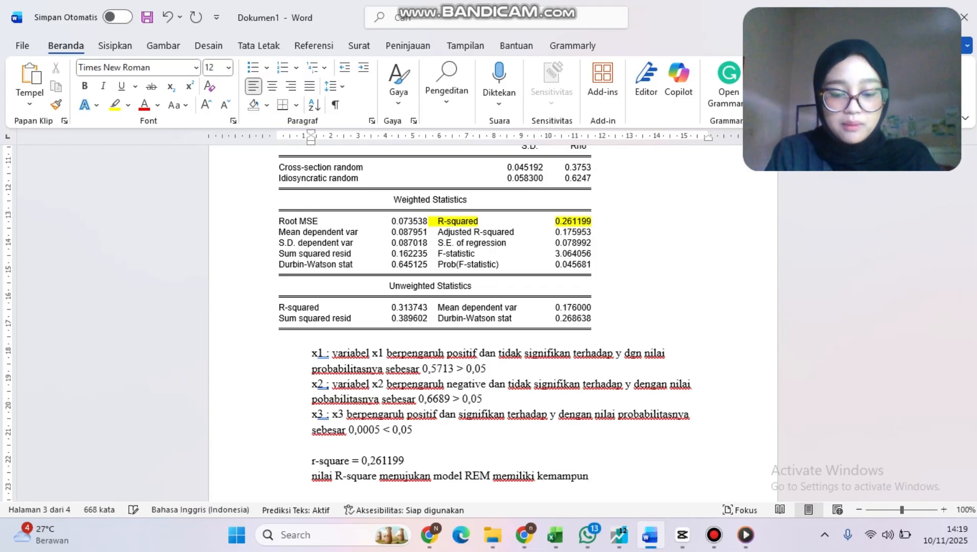
key("BackSpace")
type("an yang bai")
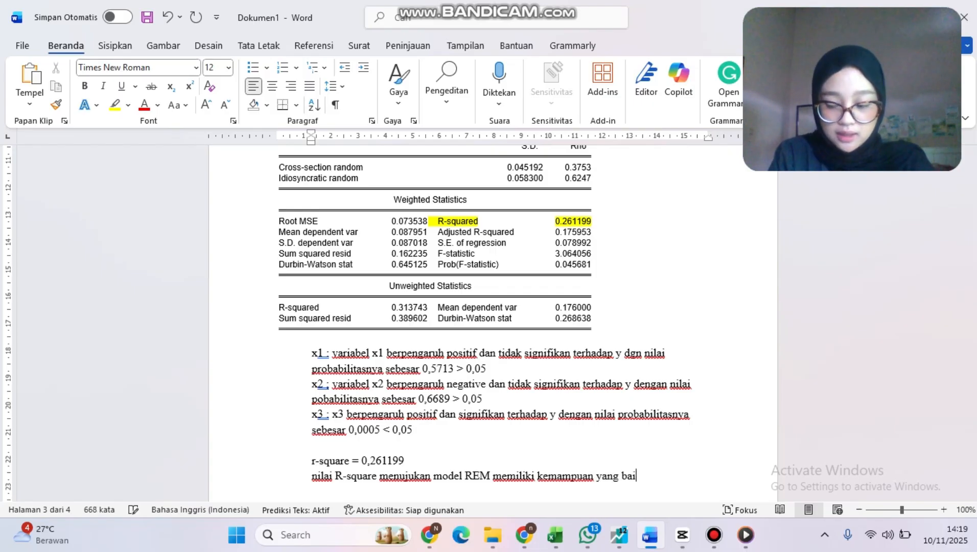
type("k dala")
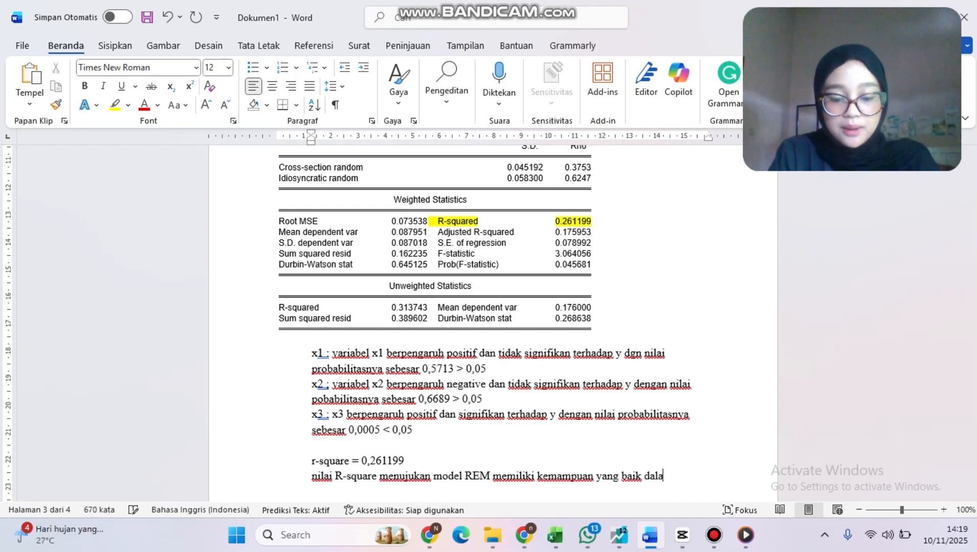
type("m menjelaskan ")
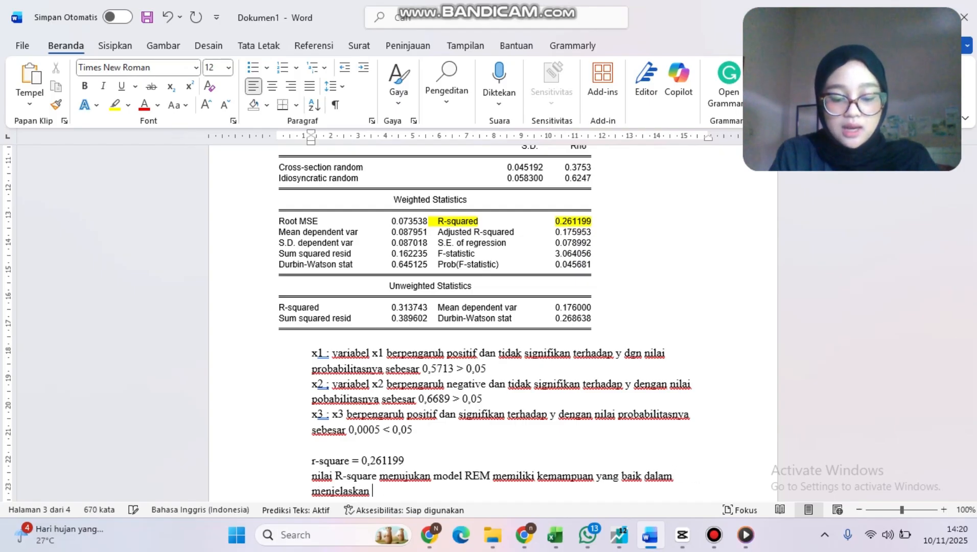
- Continue the R-square explanation after "menjelaskan" with "variabel dependen dengan"
type("vari")
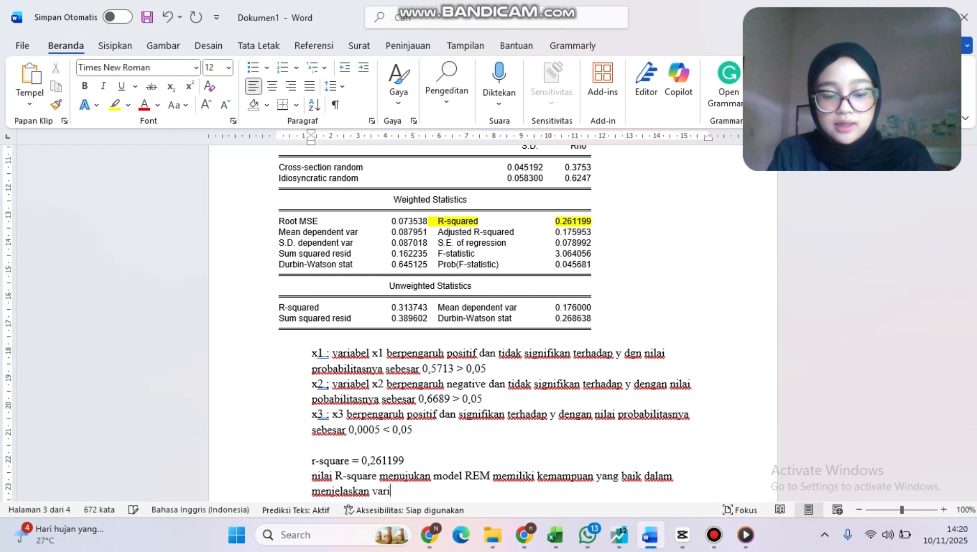
type("abel depend")
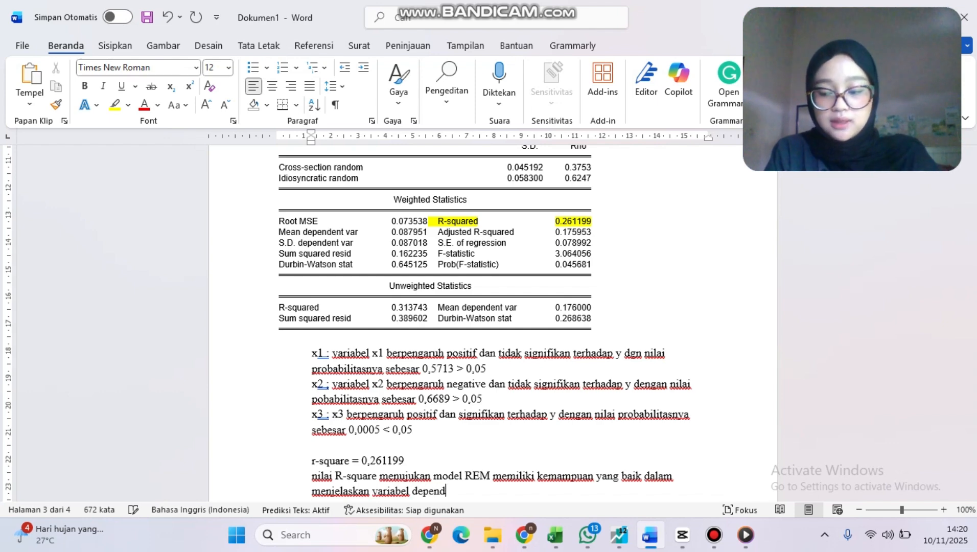
type("en dengan i")
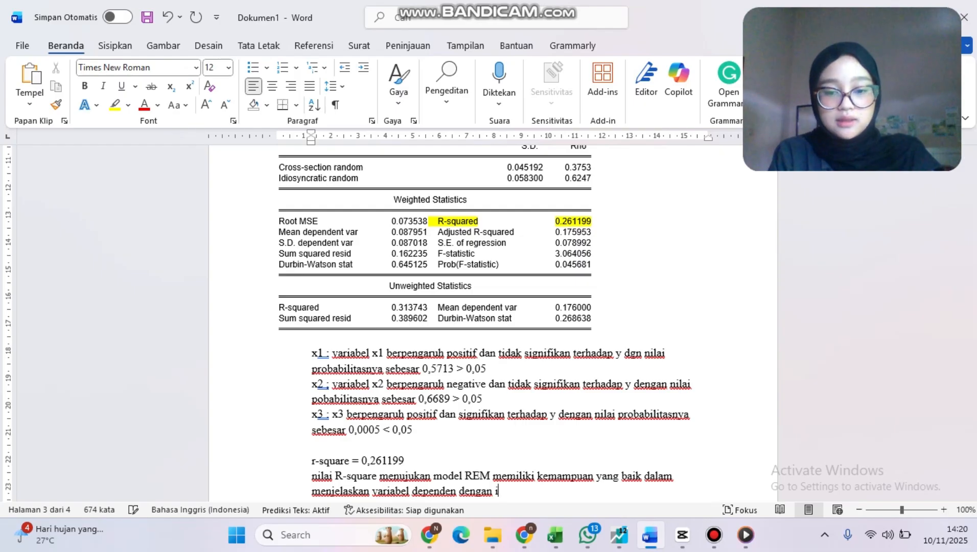
- Extend the R-square explanation with "Tingkat signifikan sebesar"
key("BackSpace")
type("tik")
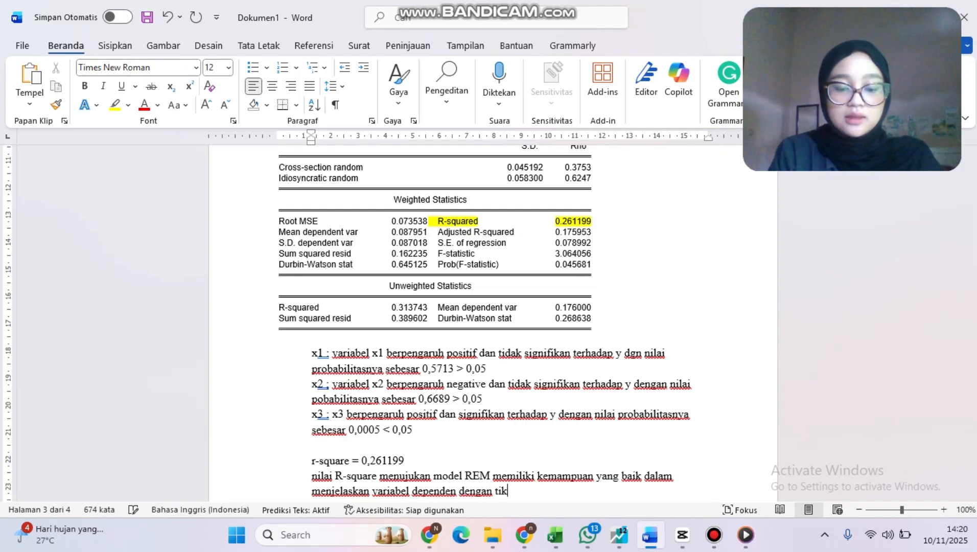
type("=ngkat")
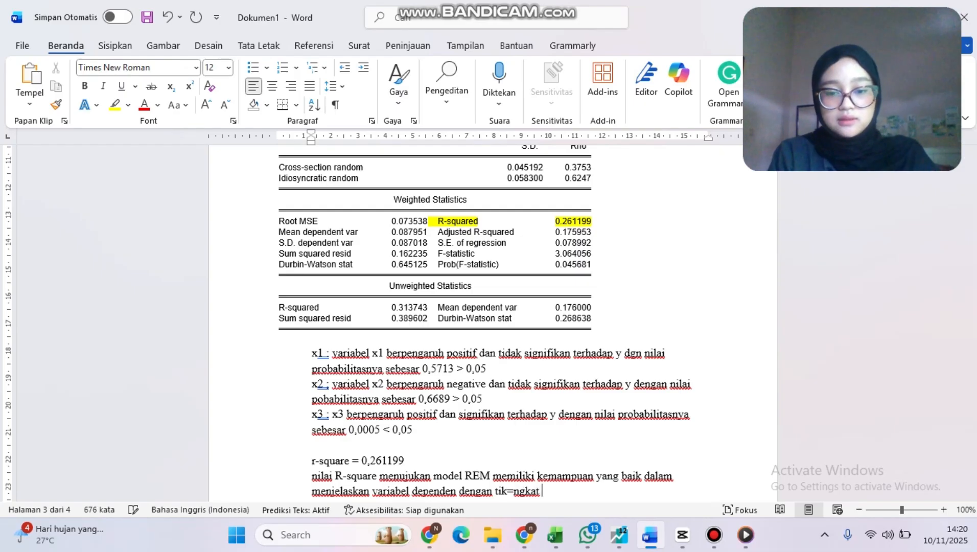
key("BackSpace")
key("BackSpace")
key("BackSpace")
key("BackSpace")
key("BackSpace")
key("BackSpace")
key("BackSpace")
key("BackSpace")
type("ng")
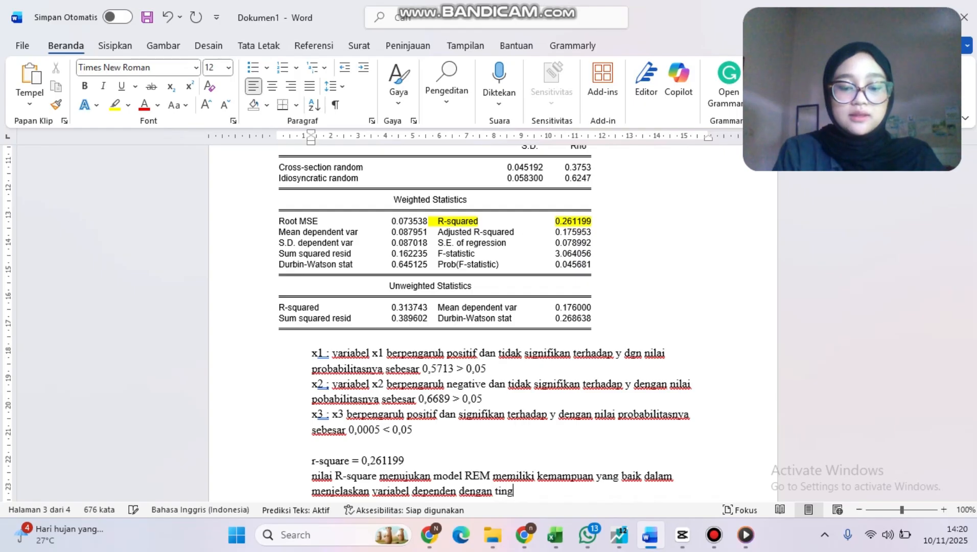
type("kat ")
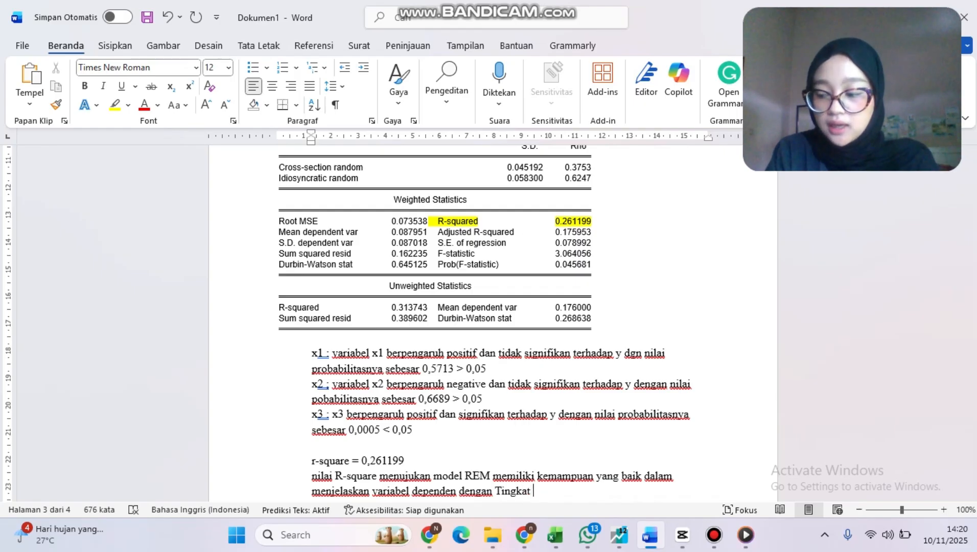
type("sig")
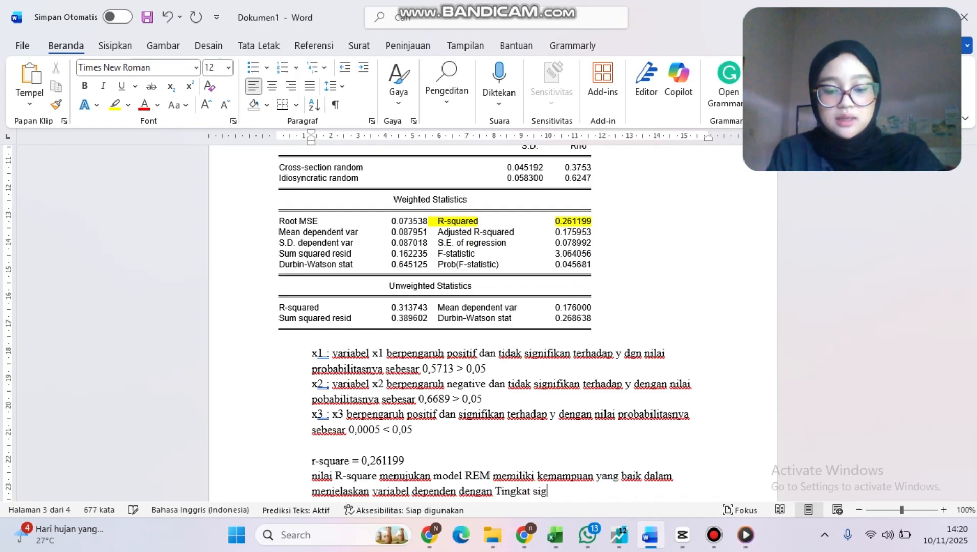
type("nifikan ")
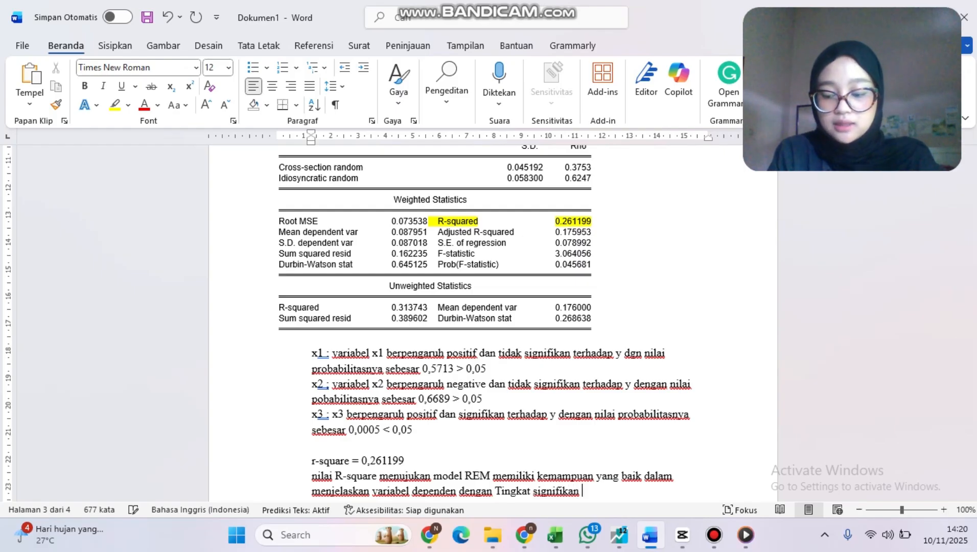
type("sebesar")
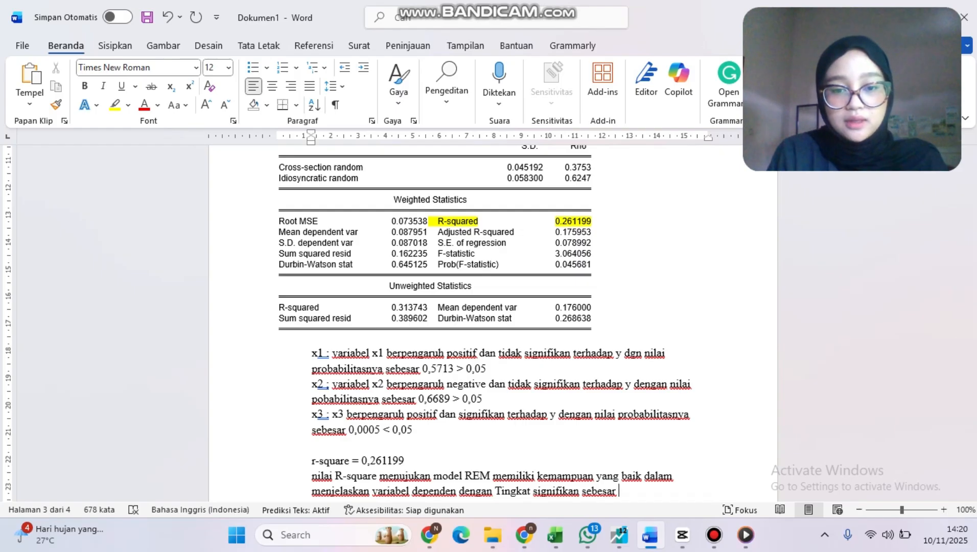
- Complete the R-square explanation with the significance value 0,045681 and leave a blank line below it
type(" o,")
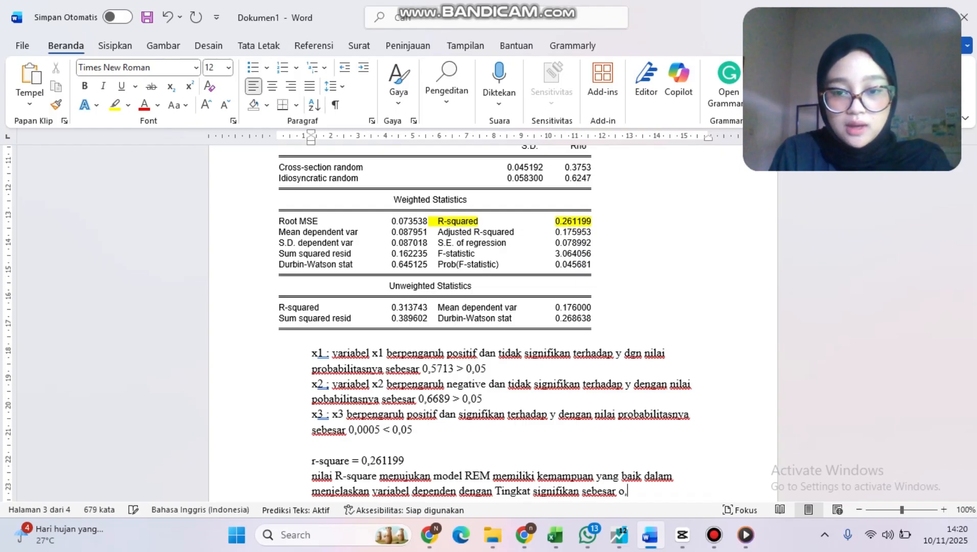
type("o")
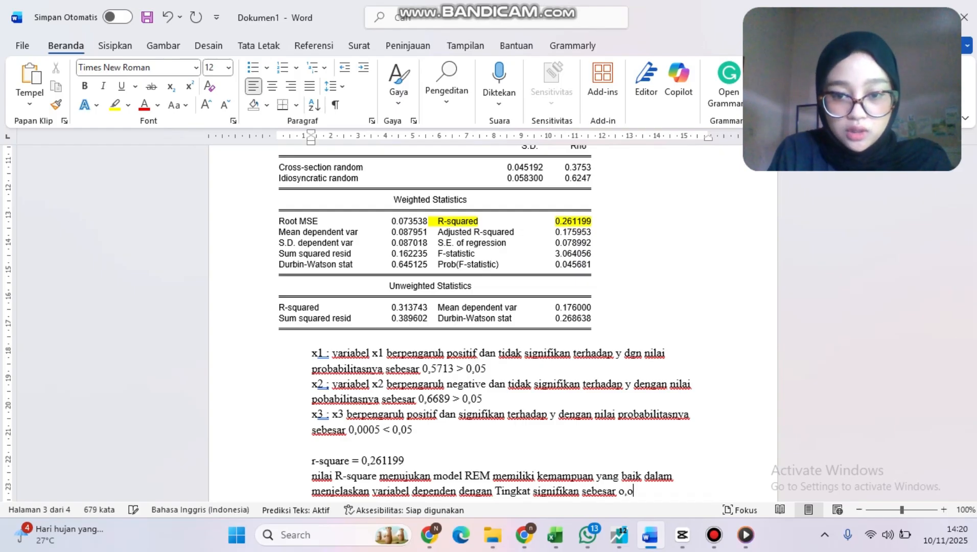
key("BackSpace")
key("BackSpace")
key("BackSpace")
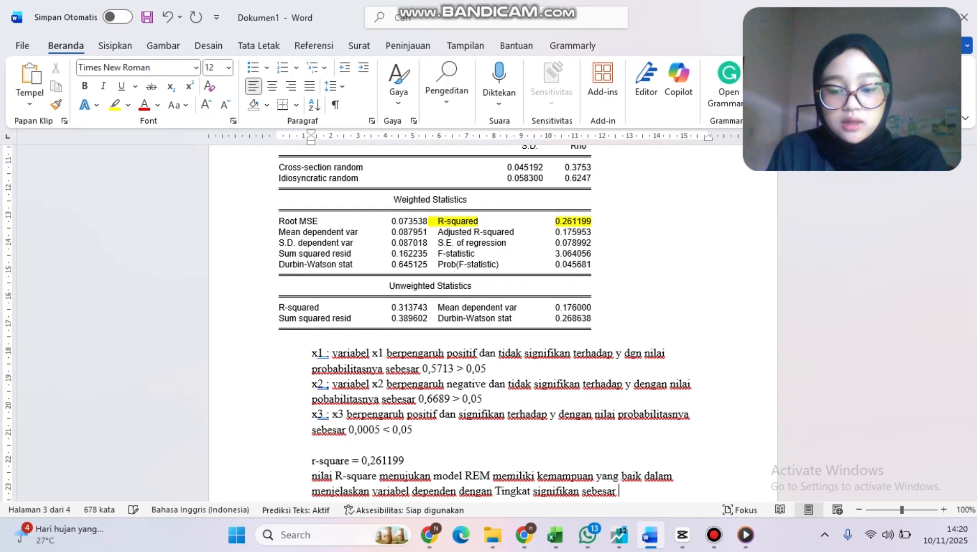
type("0,04")
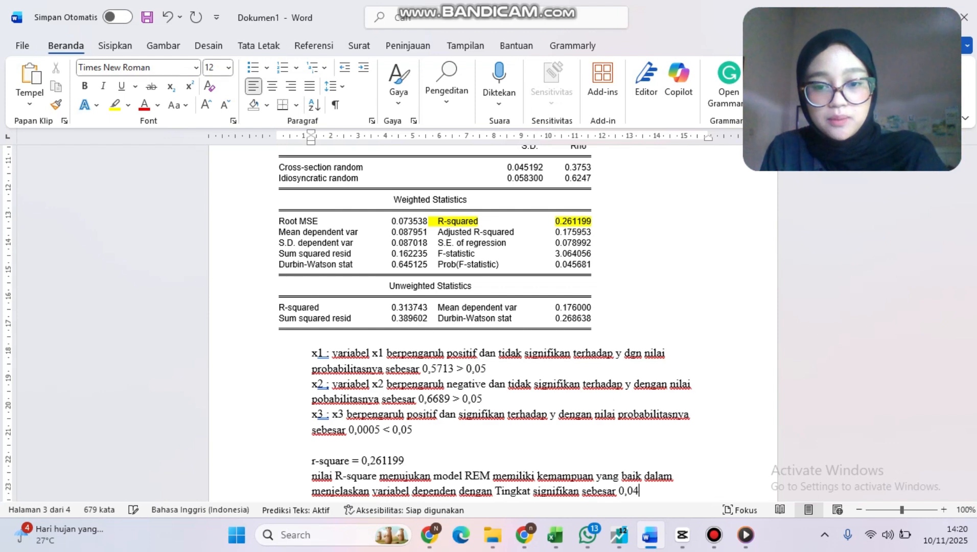
type("568")
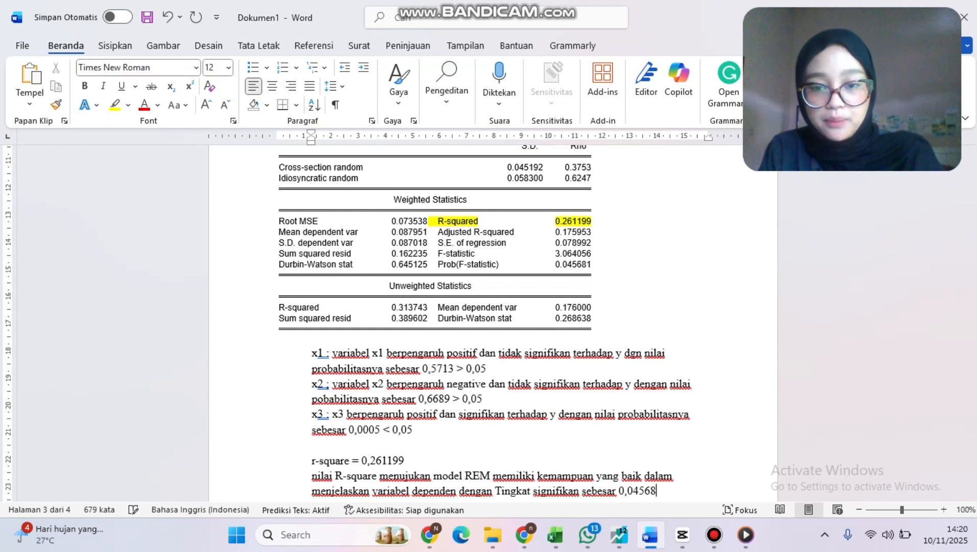
type("1")
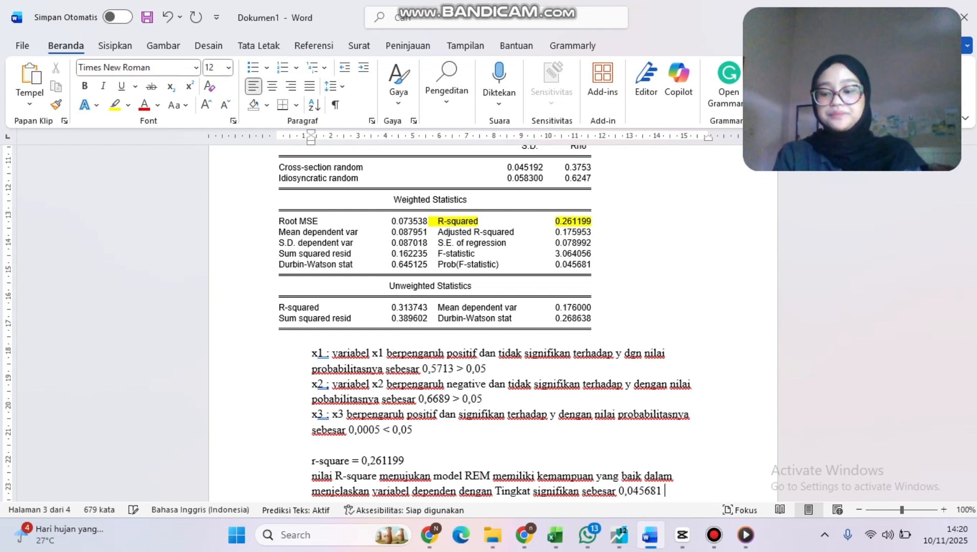
scroll(871, 205, "down", 4)
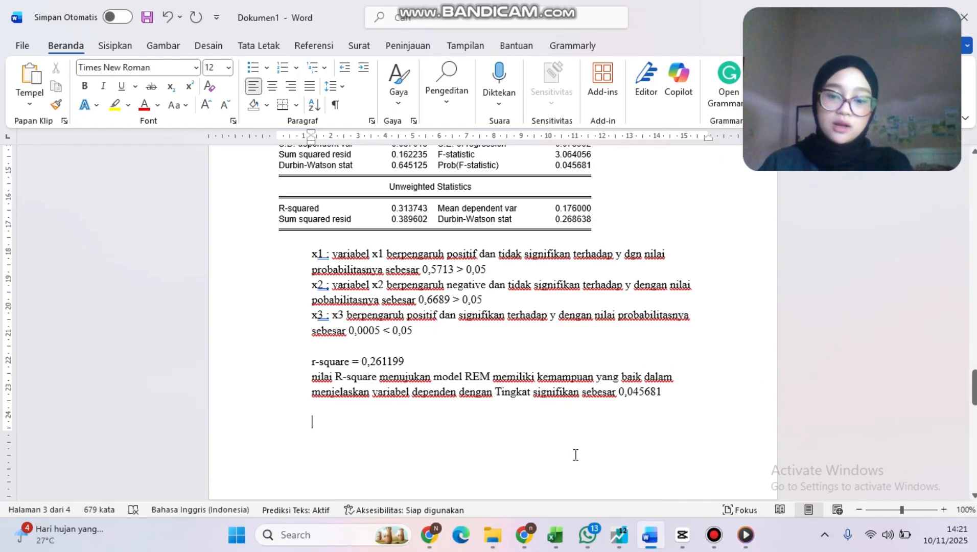
- Switch to EViews and run the Correlated Random Effects - Hausman Test on the random-effects equation
left_click(621, 535)
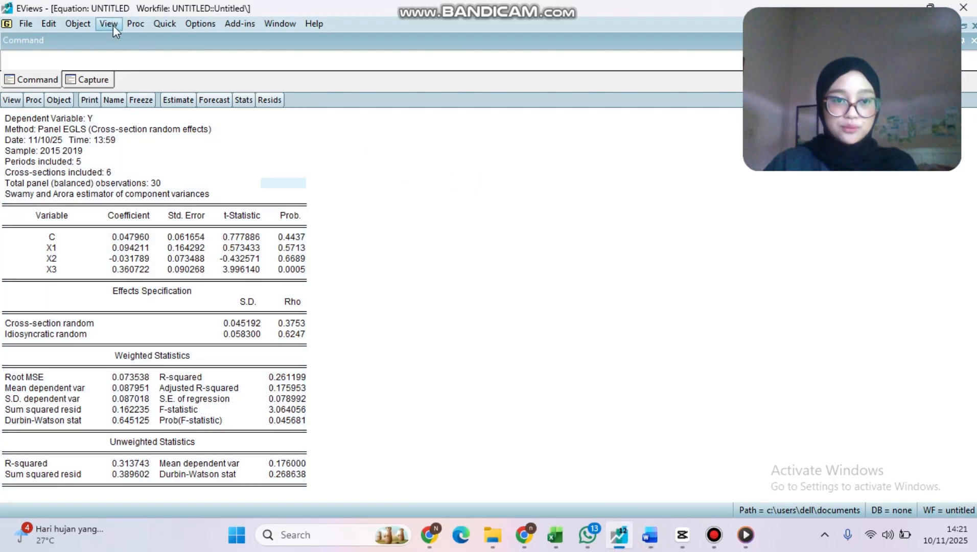
left_click(113, 25)
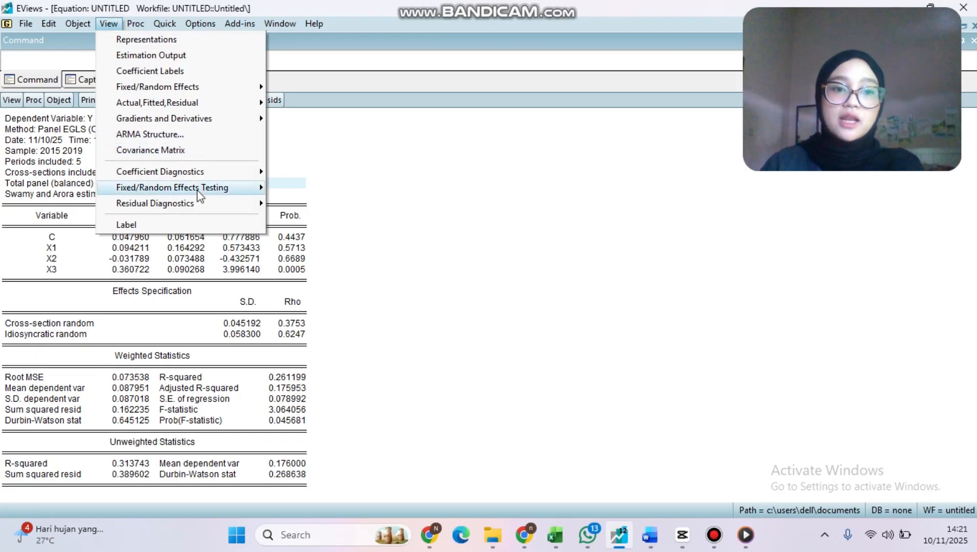
mouse_move(199, 195)
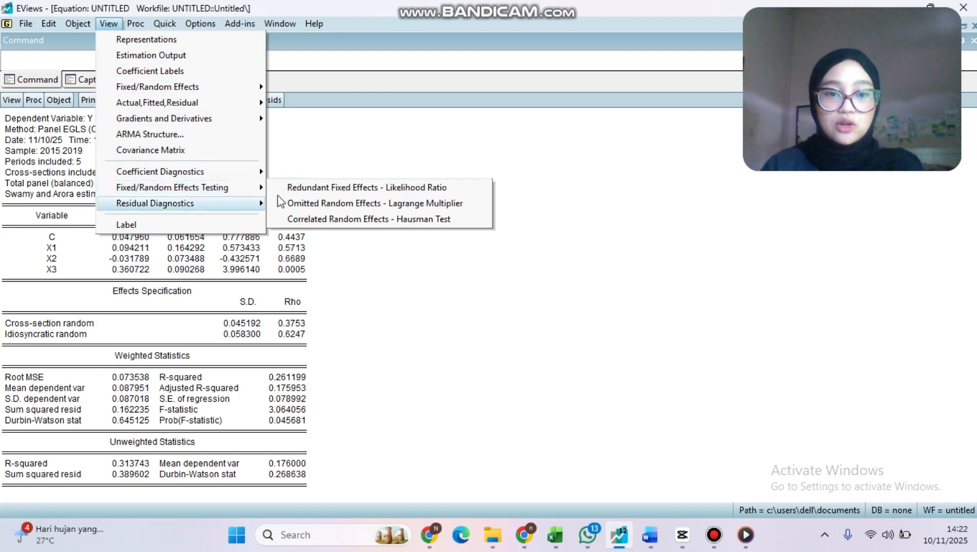
left_click(341, 226)
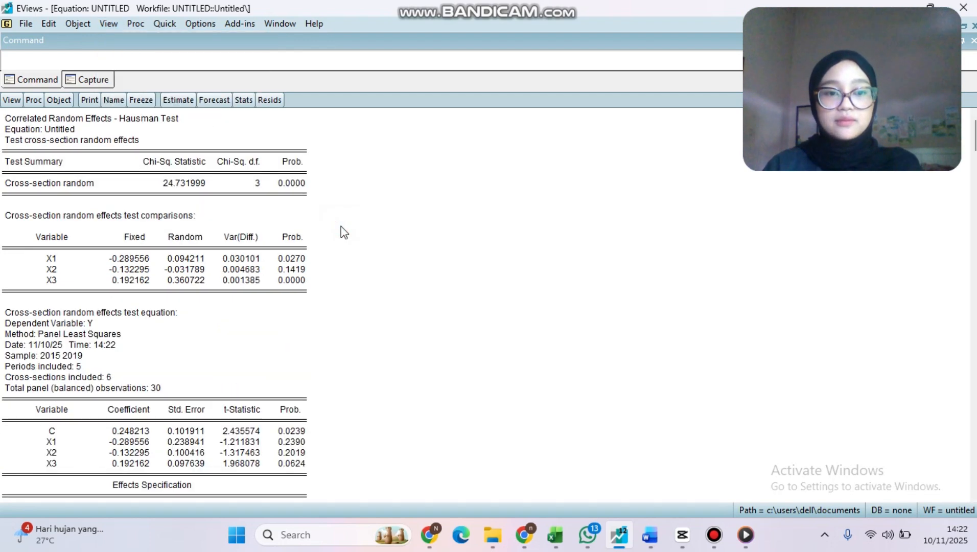
left_click(288, 259)
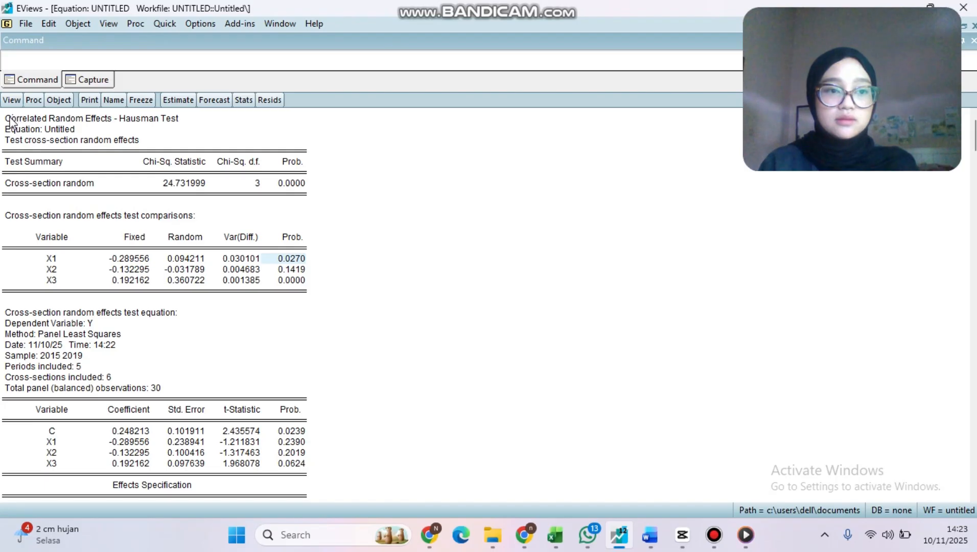
- Copy the Hausman test output from its title through the Cross-section random row of the test summary
left_click_drag(9, 118, 293, 179)
right_click(292, 179)
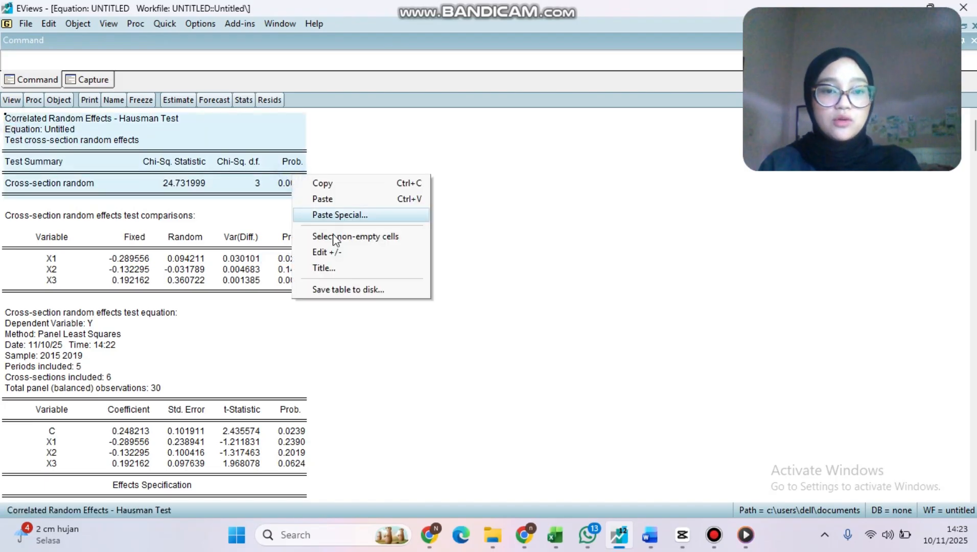
left_click(332, 185)
left_click(461, 299)
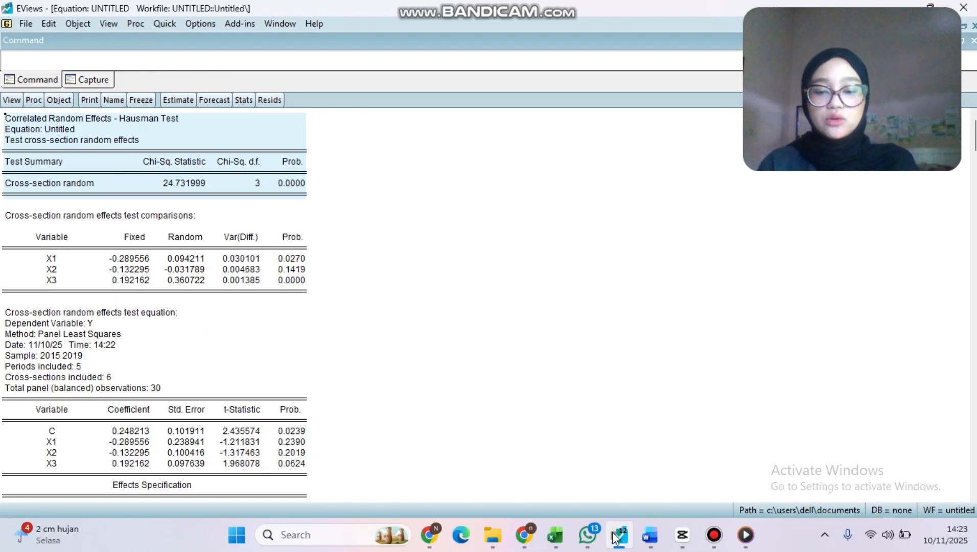
- Switch to the Word document and start a numbered item 5 at the beginning of the empty fourth page
left_click(650, 535)
scroll(444, 388, "down", 5)
scroll(444, 388, "down", 5)
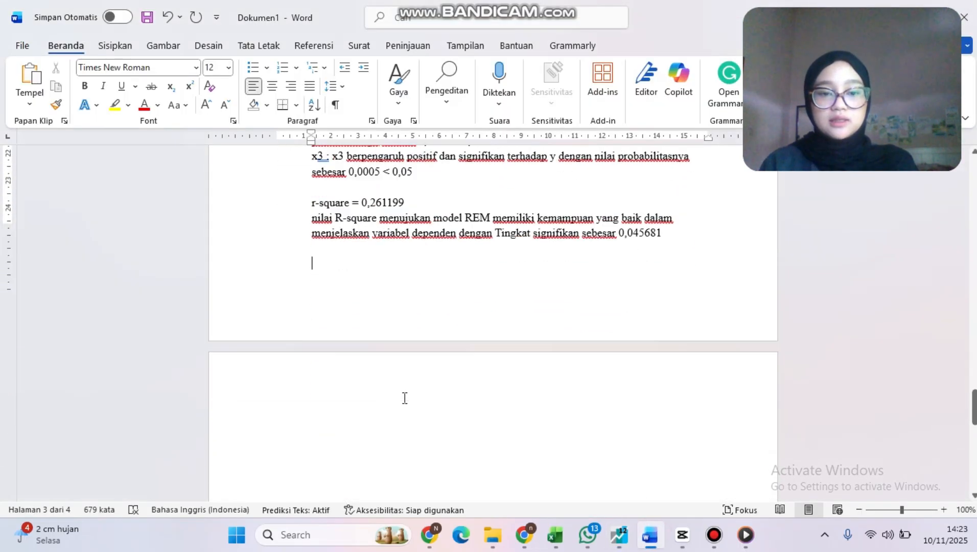
left_click(314, 357)
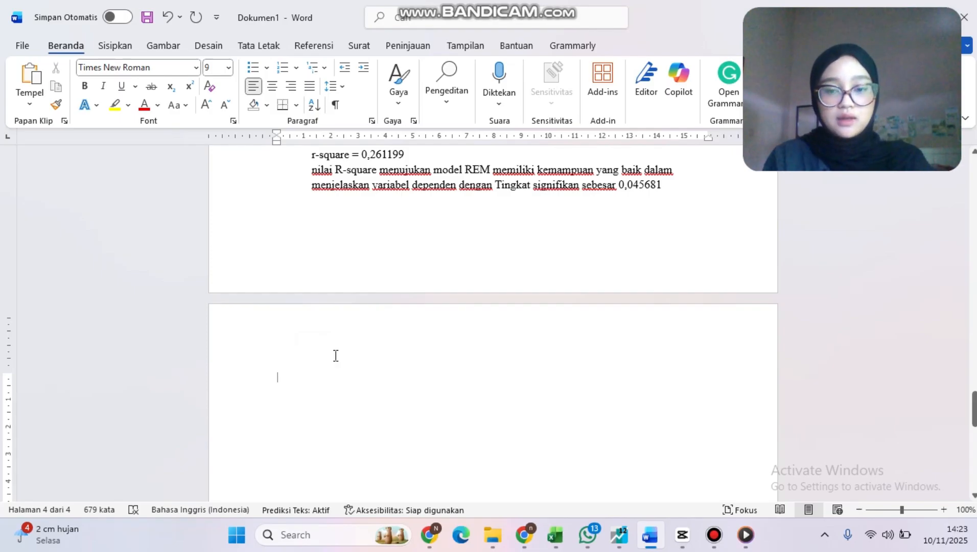
scroll(384, 421, "up", 12)
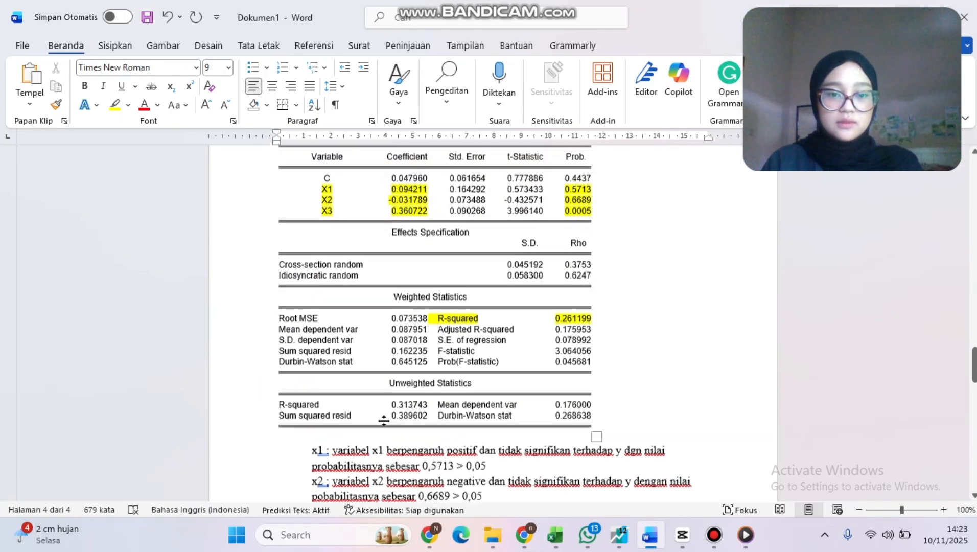
scroll(383, 420, "up", 5)
scroll(384, 421, "down", 10)
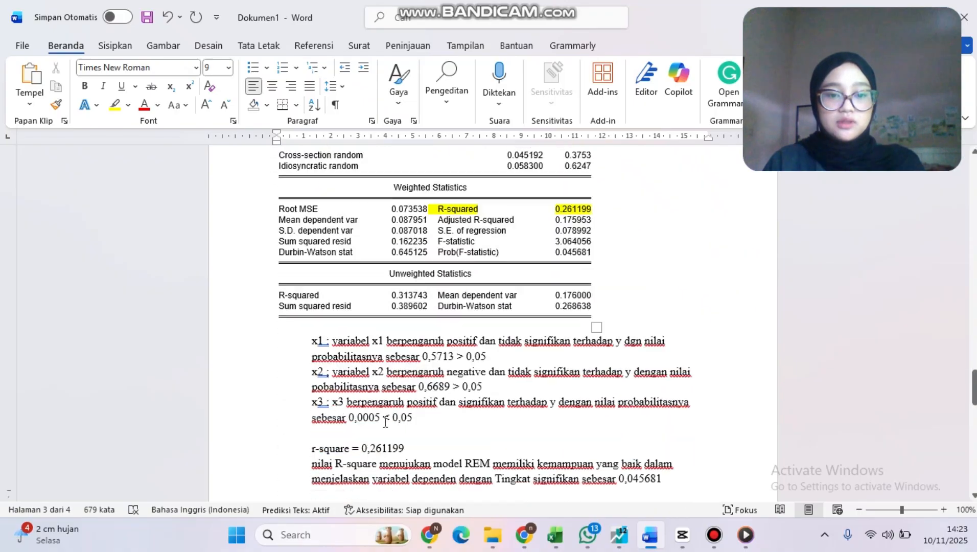
scroll(384, 422, "down", 8)
type("5")
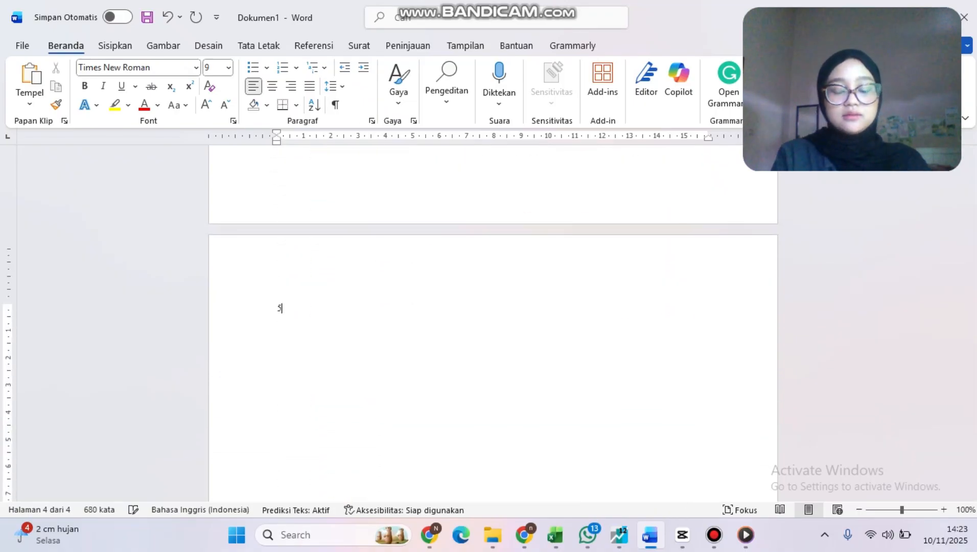
type(". ")
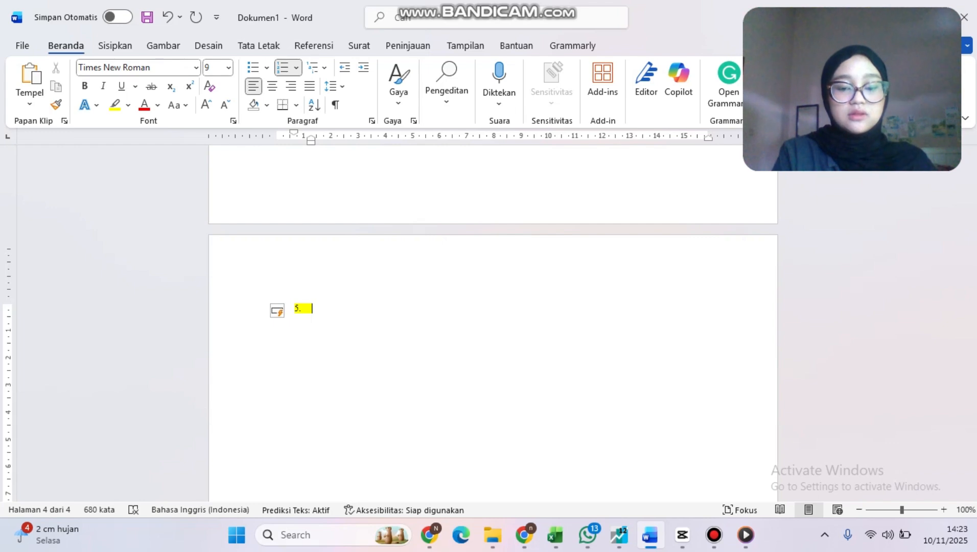
- Title item 5 "Uji hausmen ( FEM vs REM)" and add an unnumbered line below it
type("Uji h")
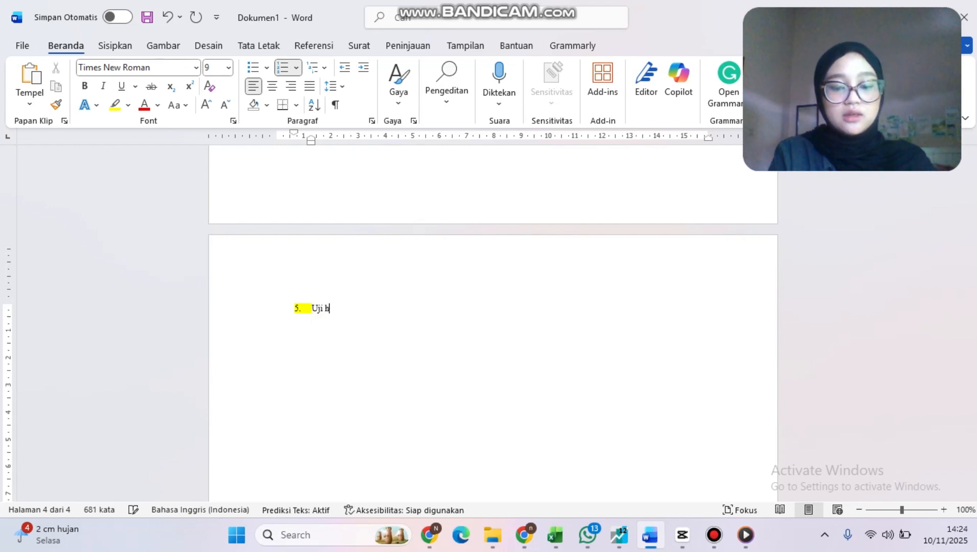
type("aus")
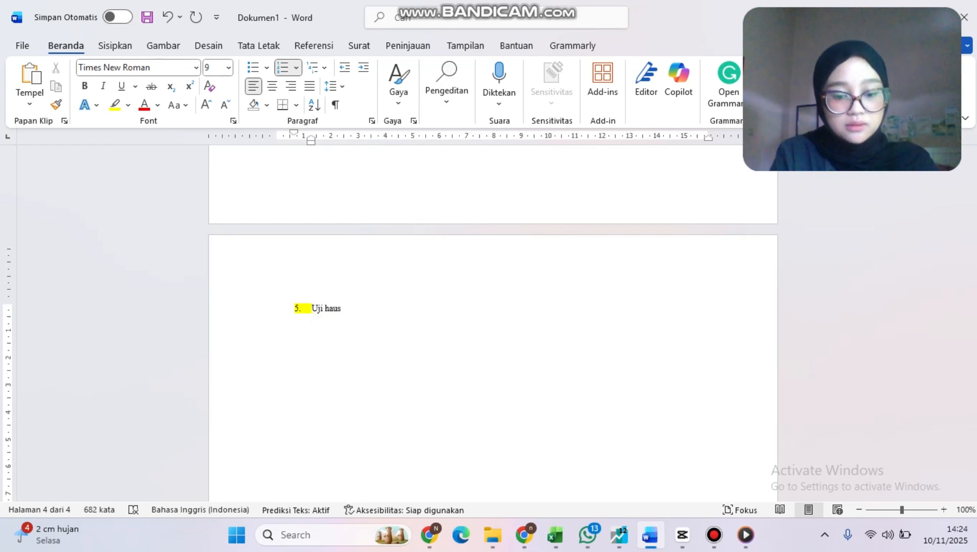
type("men ")
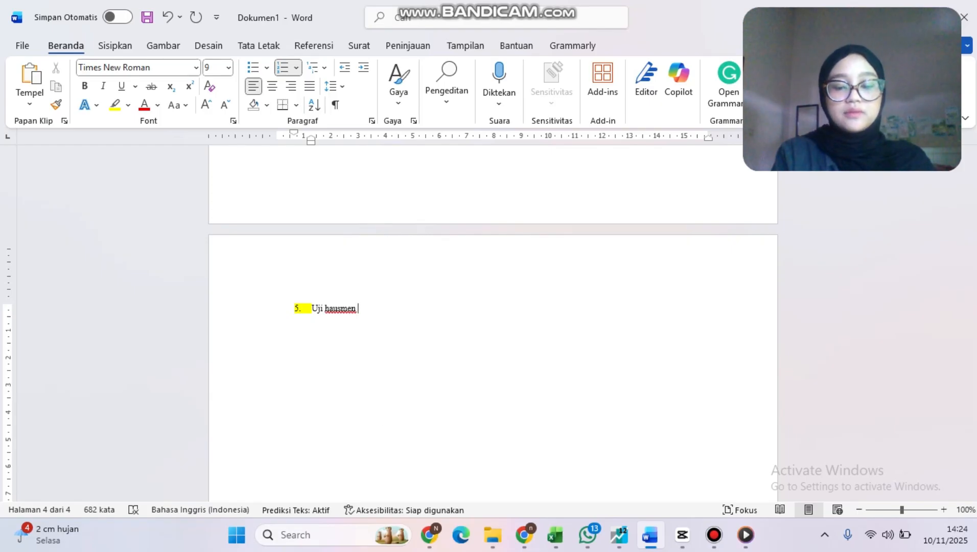
type("(")
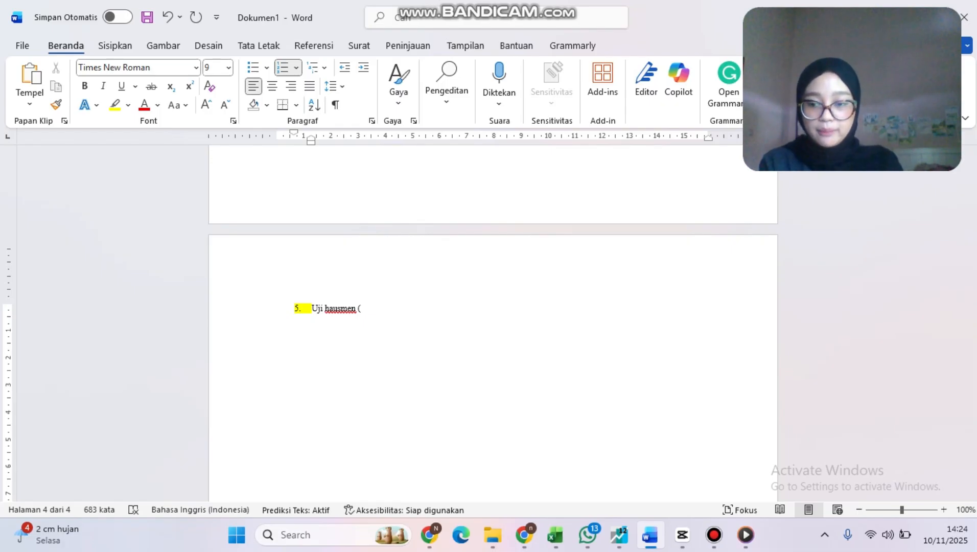
type("F")
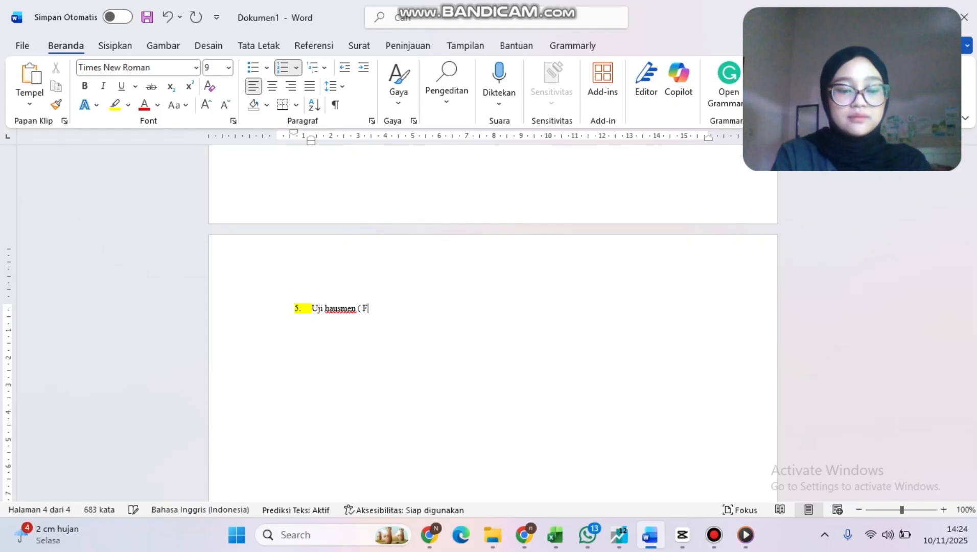
type("EM")
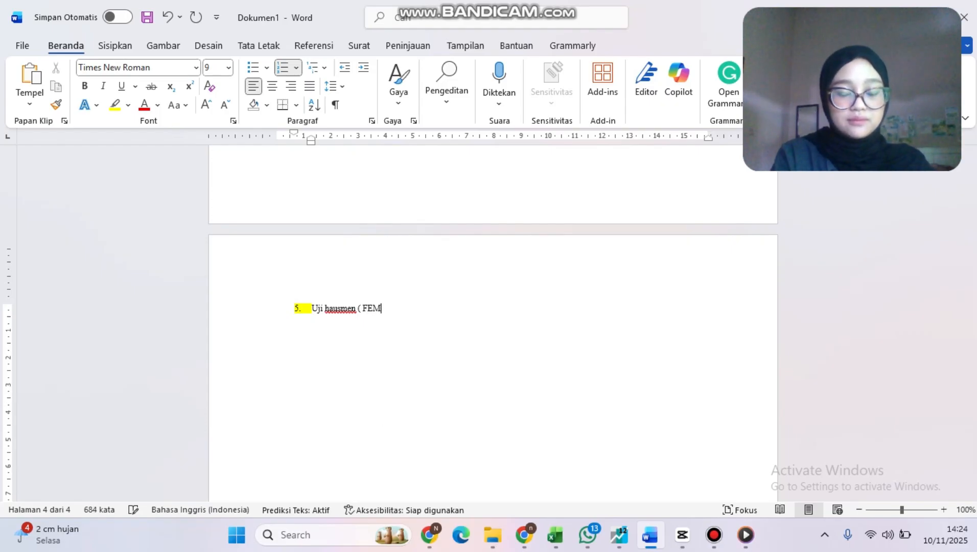
type(" vs ")
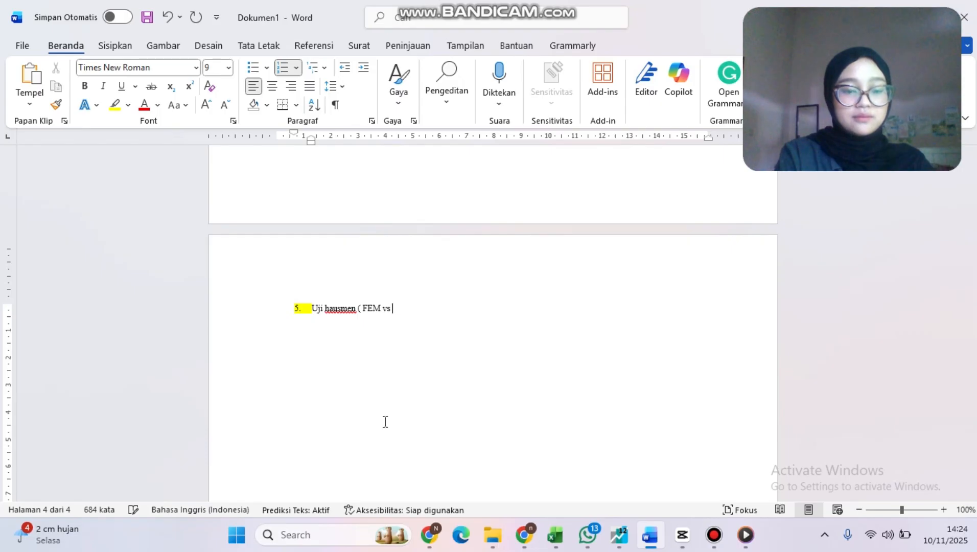
type("REM")
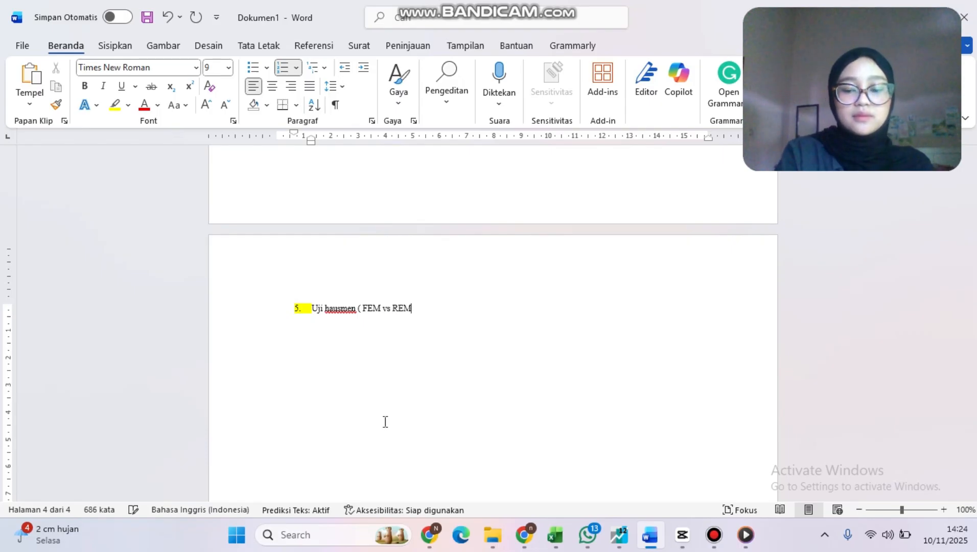
type(")")
key("Return")
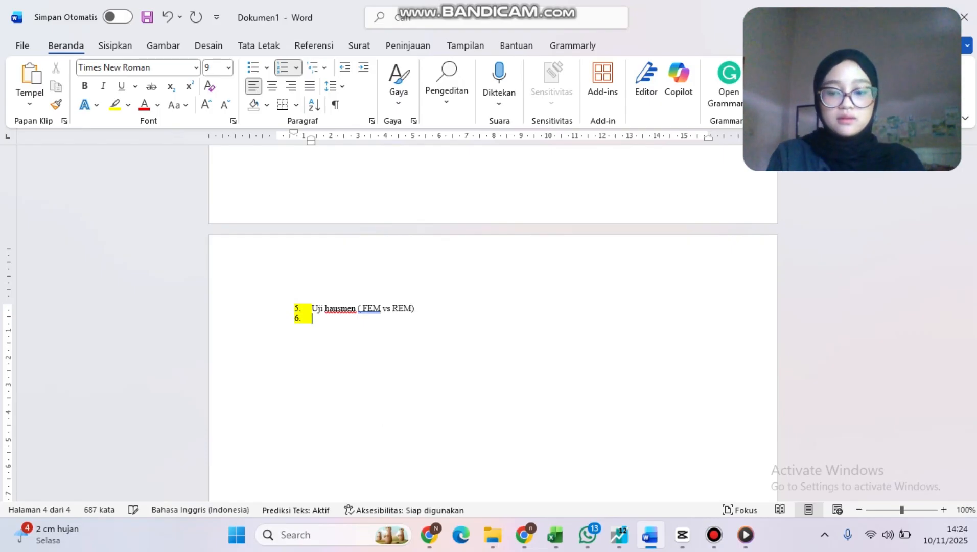
key("BackSpace")
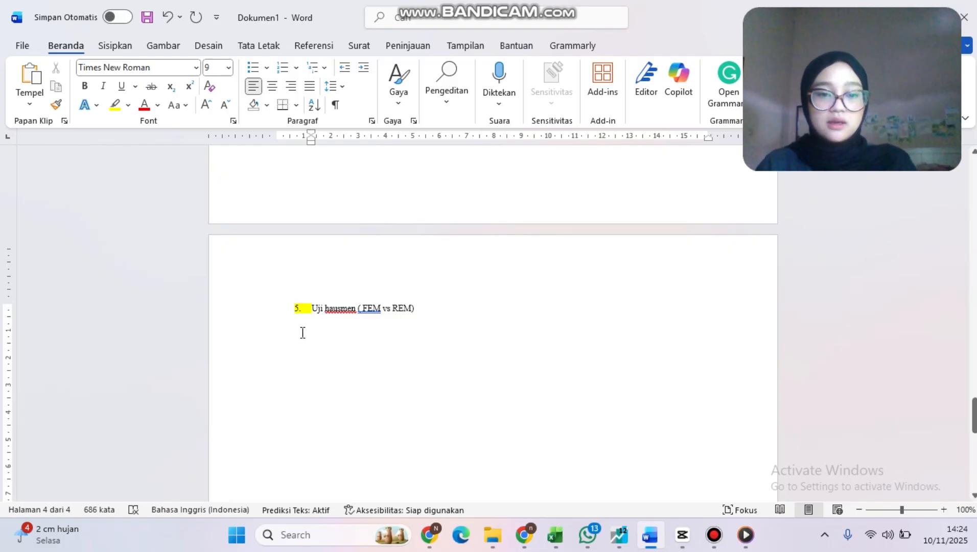
- Paste the copied Hausman test output below the heading with its source formatting and remove the stray list numbers 6 and 7 around it
left_click(322, 319)
right_click(321, 319)
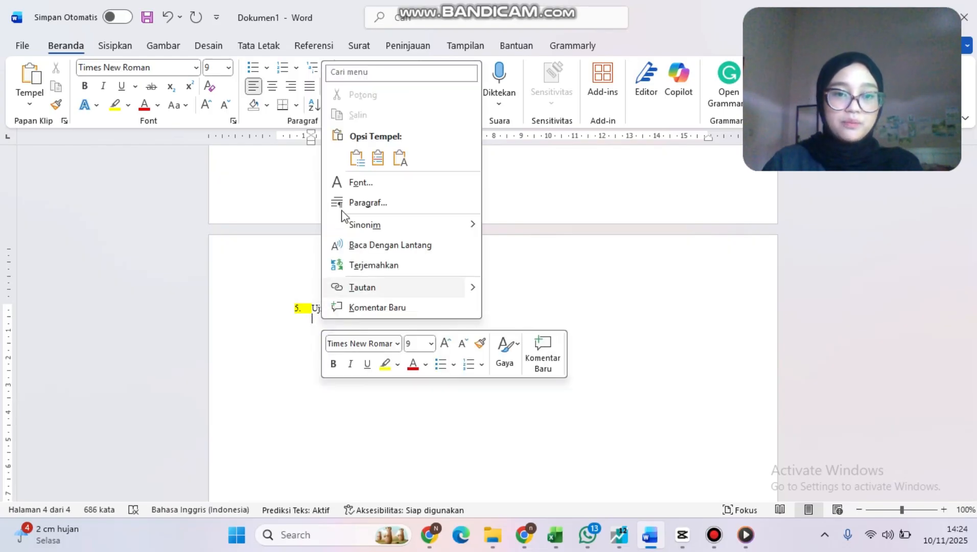
left_click(356, 163)
scroll(395, 357, "down", 2)
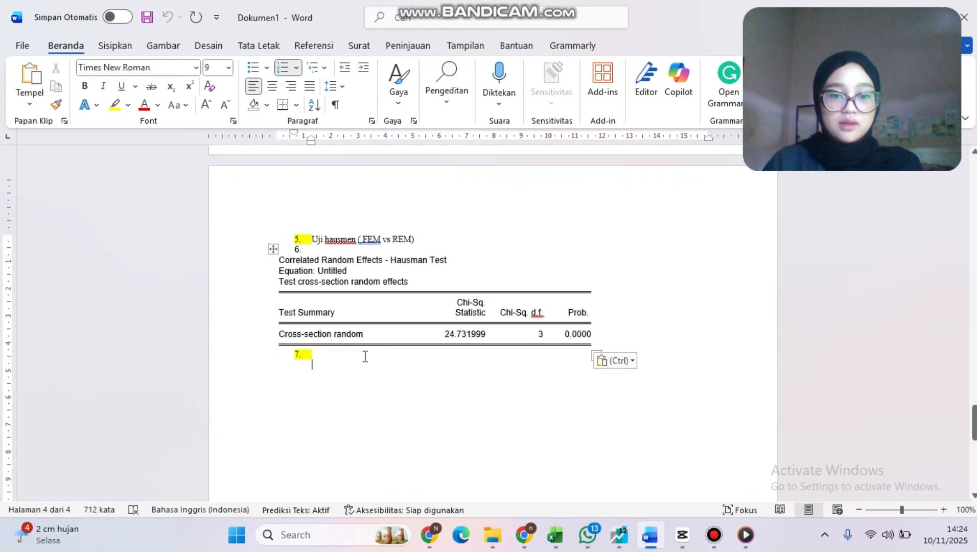
left_click(364, 353)
key("BackSpace")
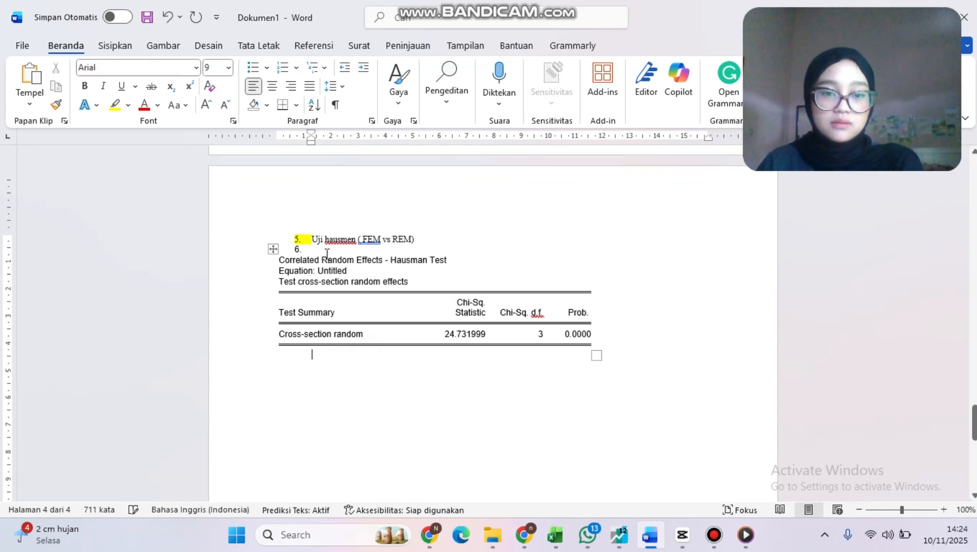
left_click(330, 252)
key("BackSpace")
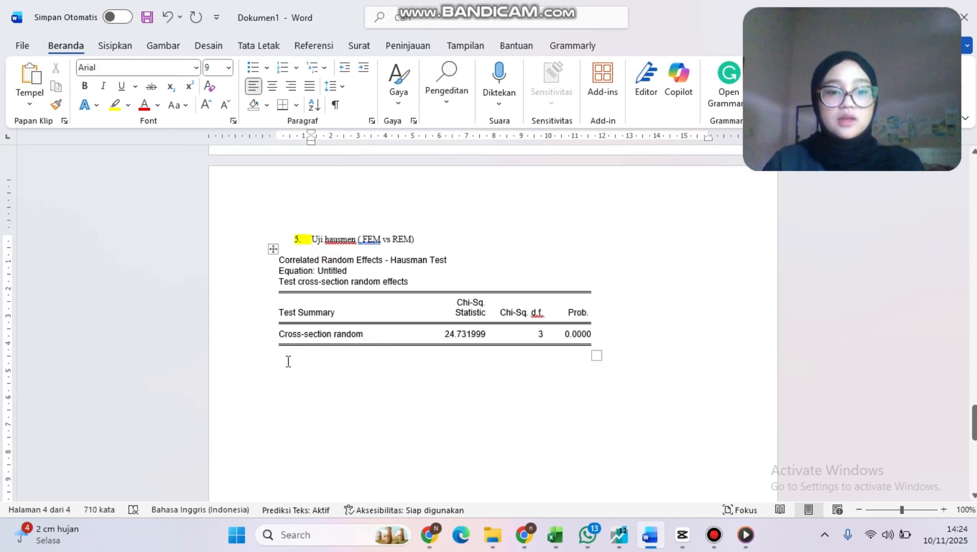
- Highlight the Cross-section random label and its Prob. value in yellow in the Hausman test table
left_click(276, 334)
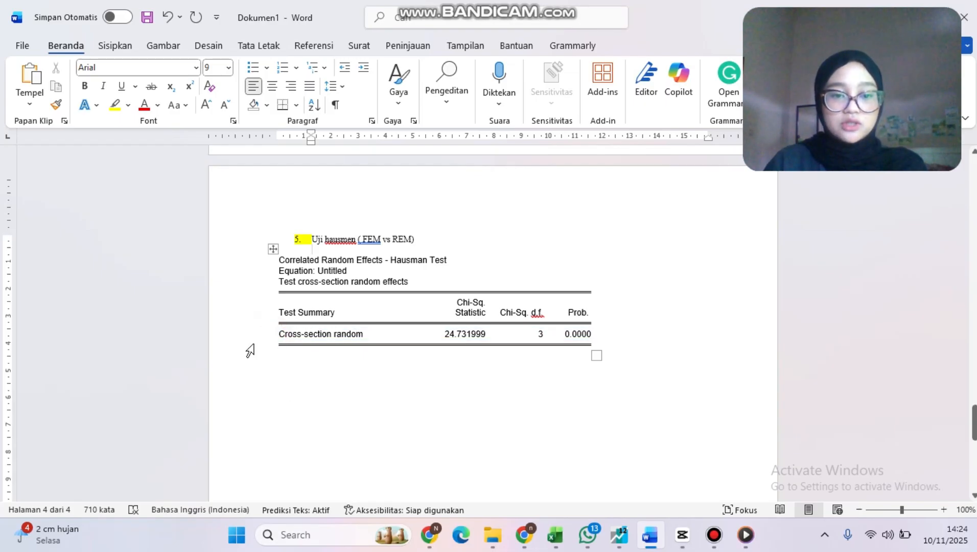
left_click_drag(279, 333, 373, 329)
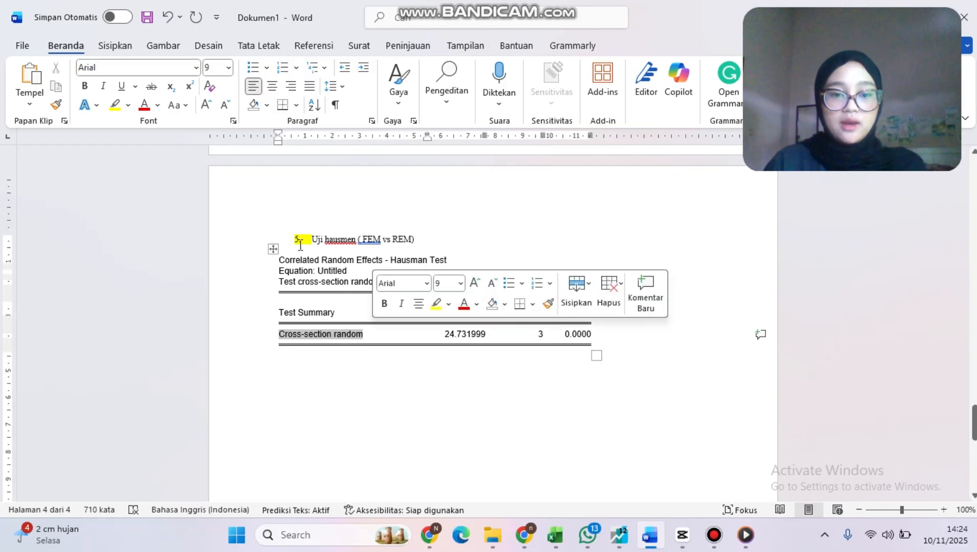
left_click(115, 105)
left_click(373, 334)
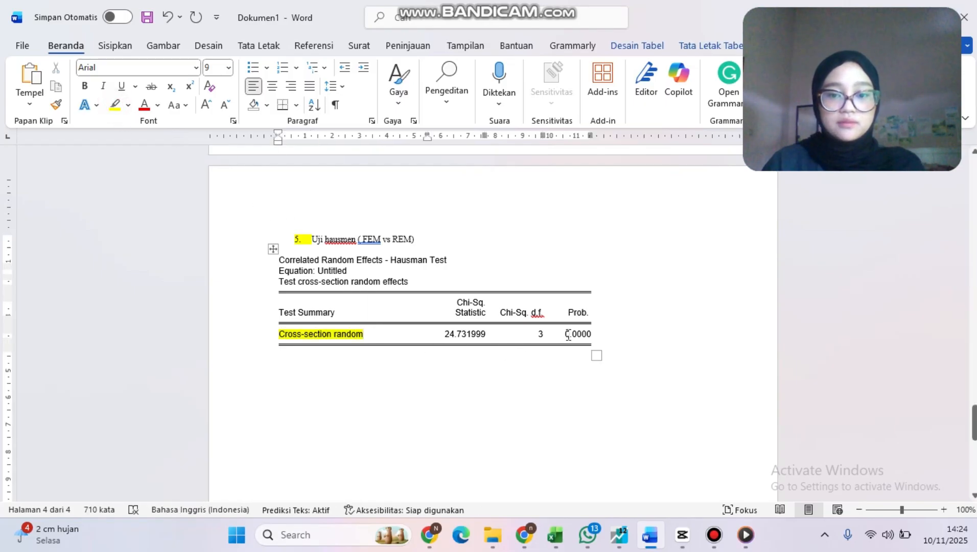
left_click_drag(565, 334, 593, 335)
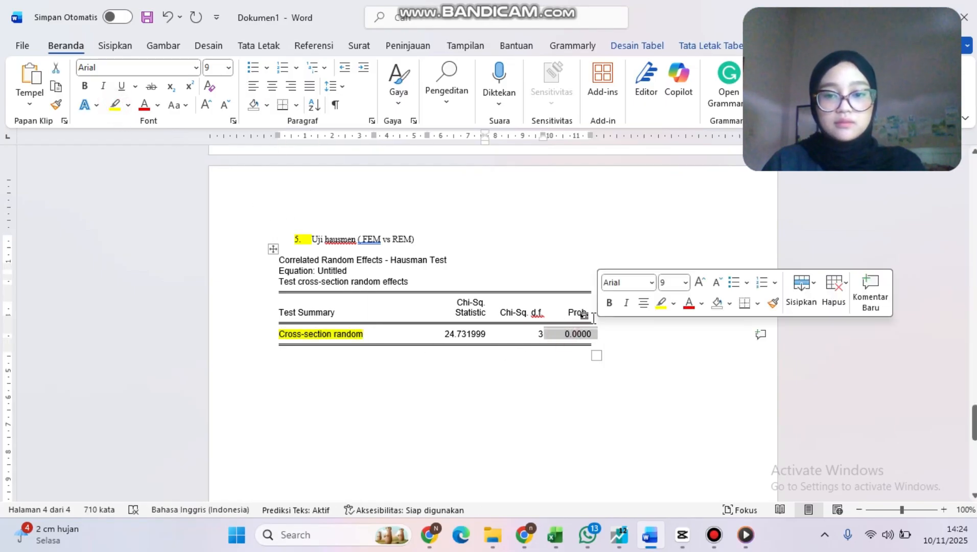
left_click(663, 304)
left_click(526, 377)
left_click(294, 370)
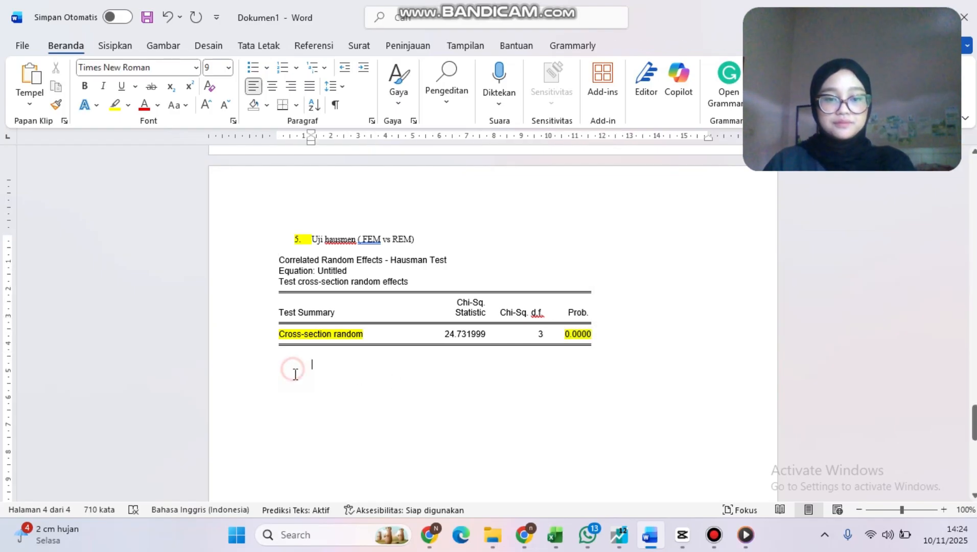
key("BackSpace")
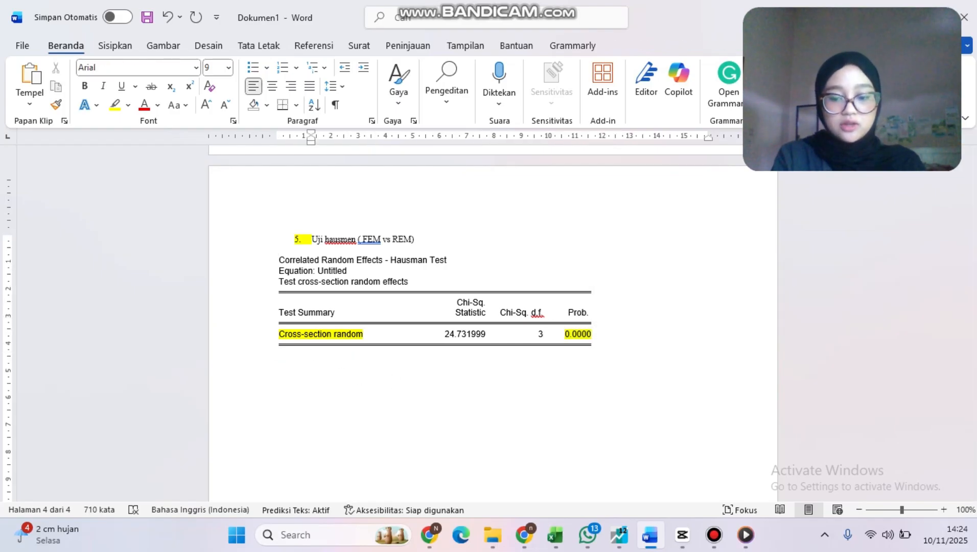
key("Return")
type("ct")
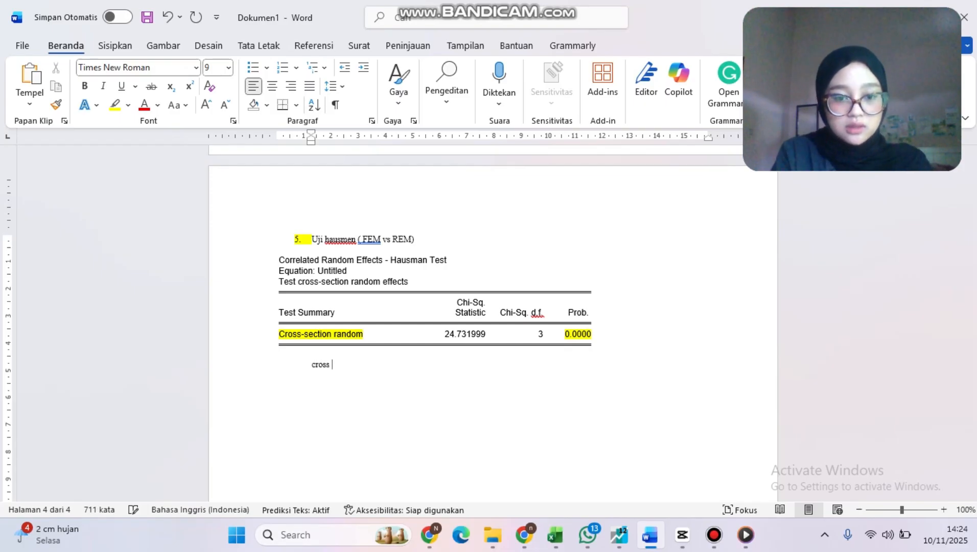
key("BackSpace")
key("BackSpace")
key("BackSpace")
key("BackSpace")
key("BackSpace")
key("BackSpace")
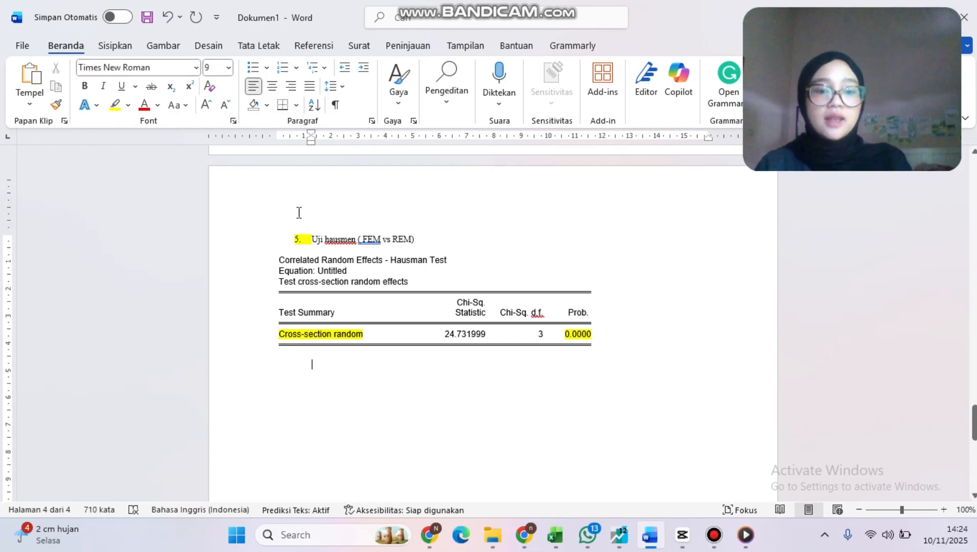
- Set the font size to 12 and write "cross-section random < 0,05" on the line below the Hausman table
left_click(211, 64)
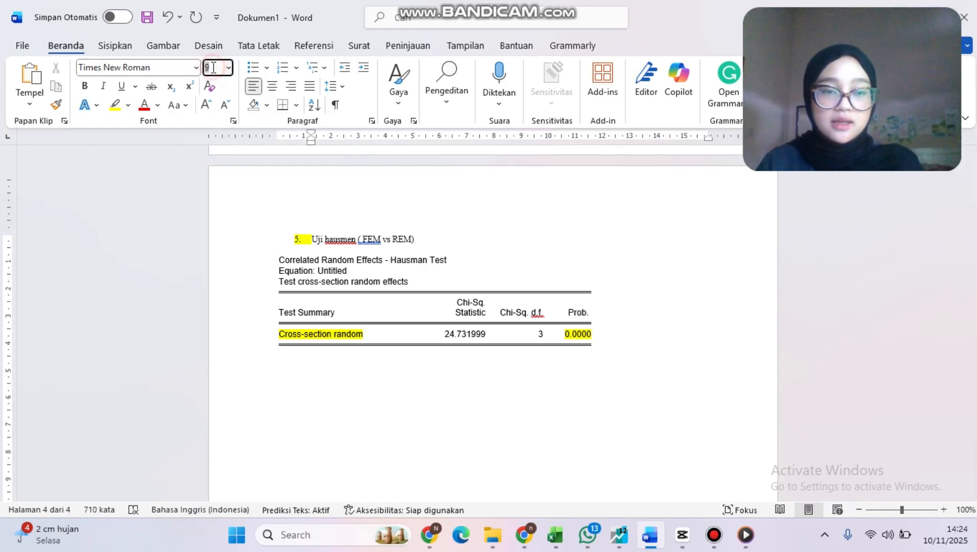
type("12")
key("Return")
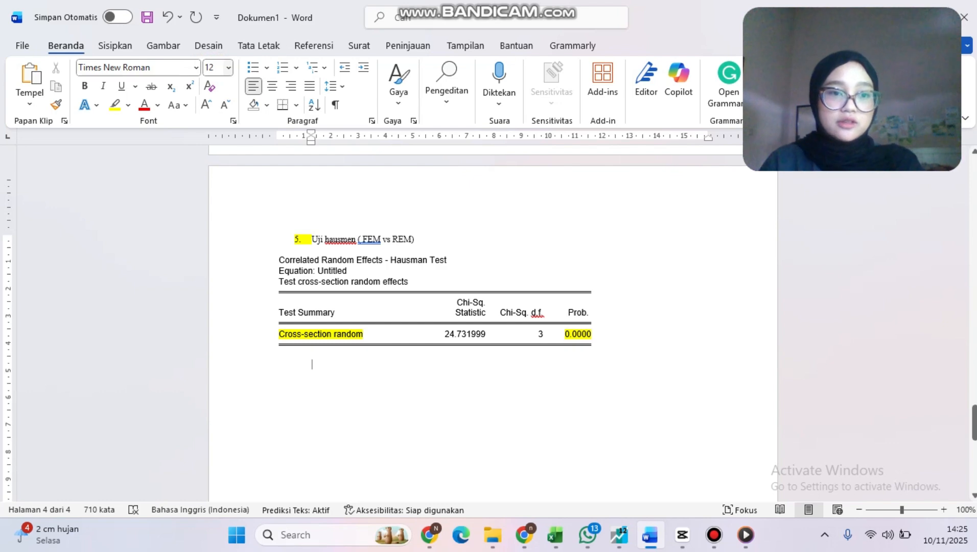
type("cross")
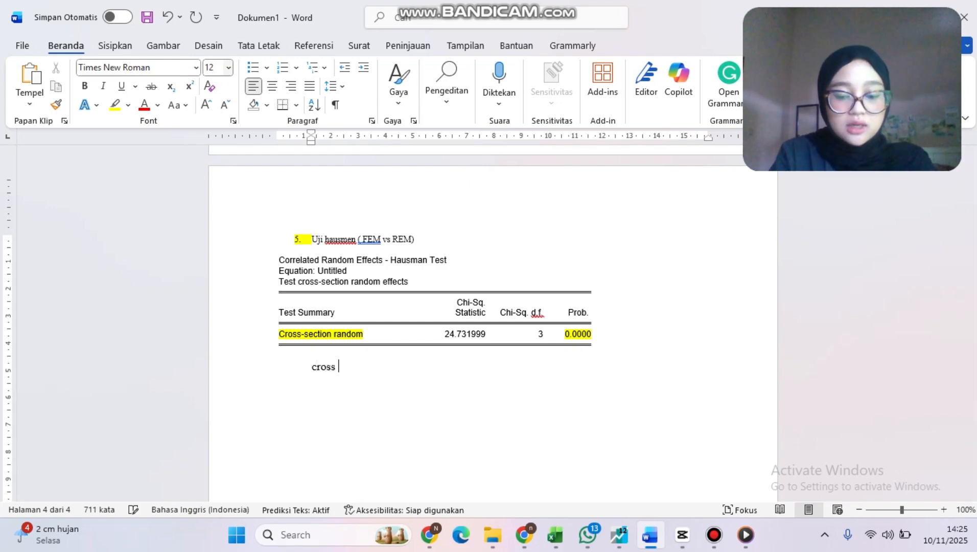
type("-section ")
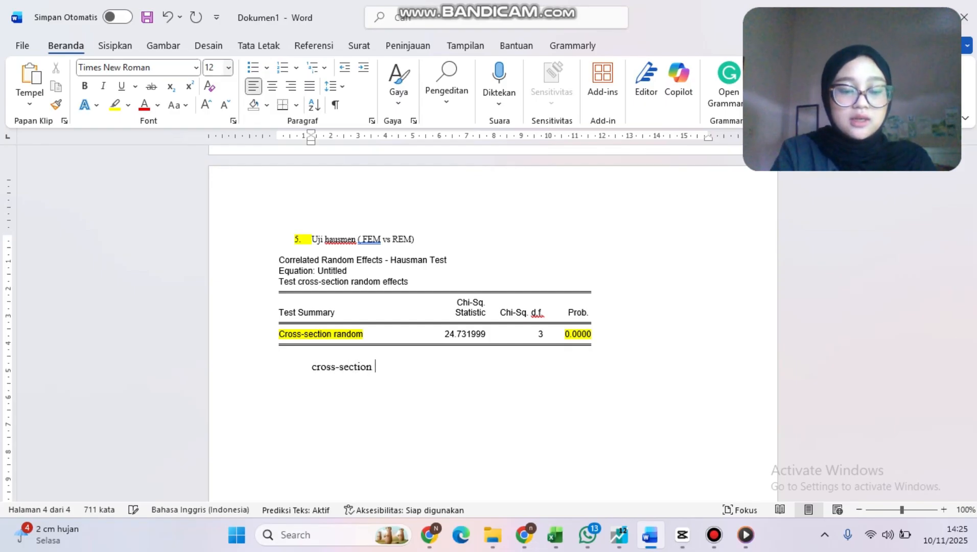
type("rando")
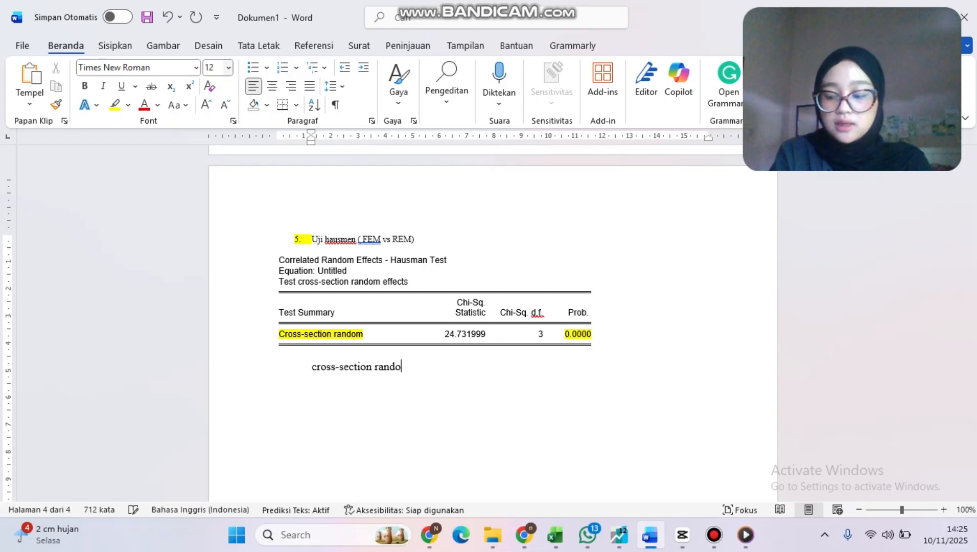
type("m ")
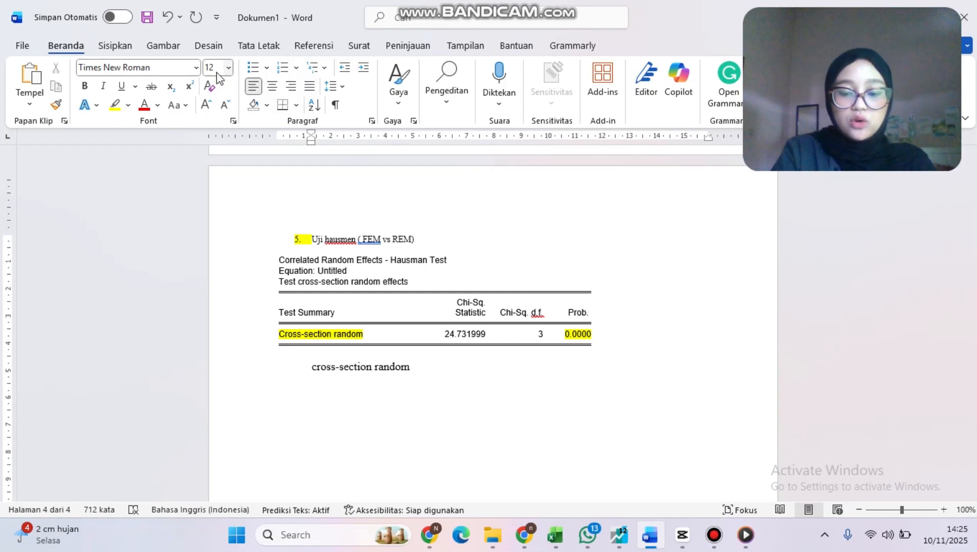
type("< 0")
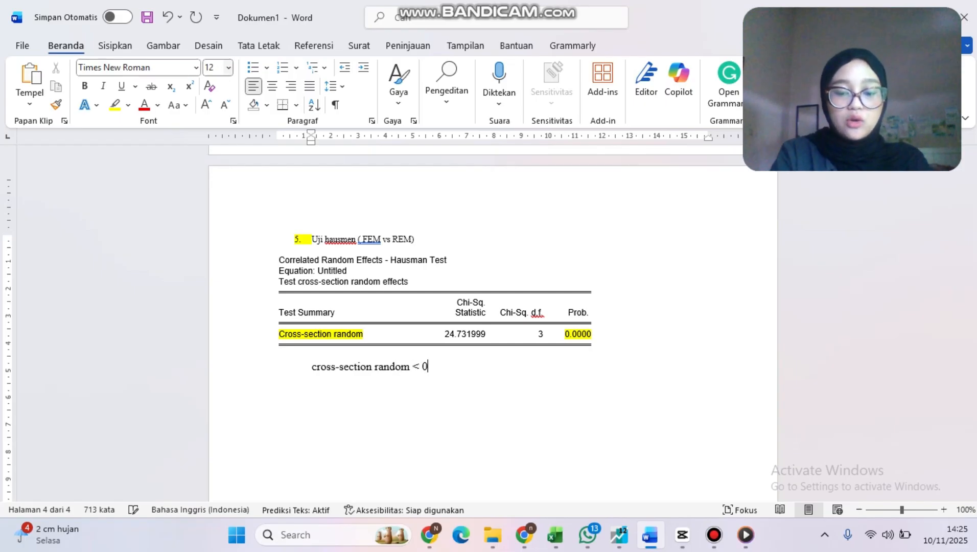
type(",05")
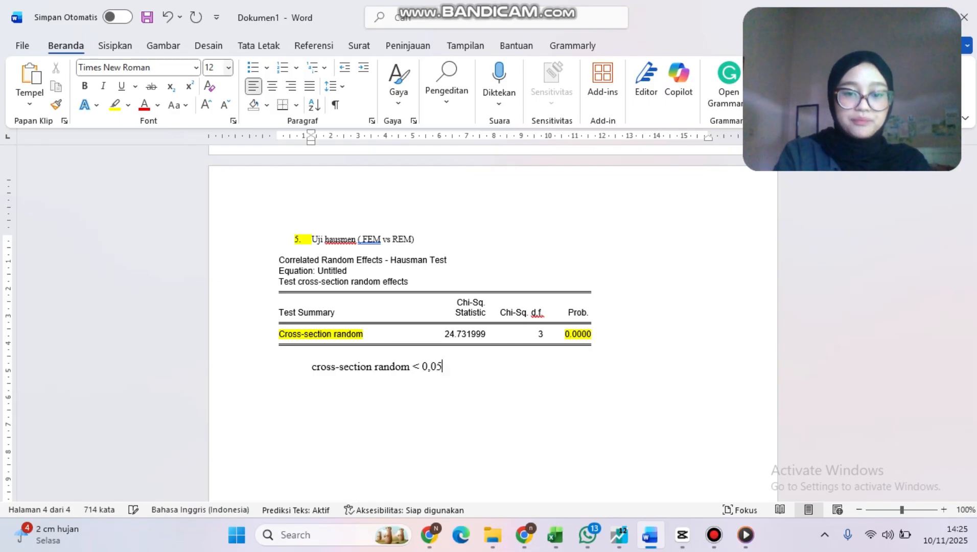
- Complete the decision rule below the Hausman table with "= model FEM"
type(" maka")
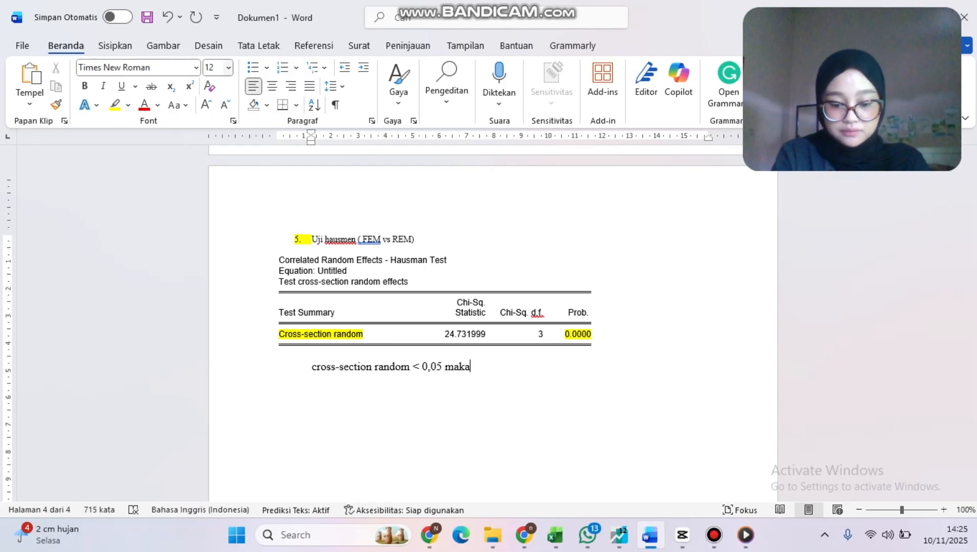
key("BackSpace")
key("BackSpace")
key("BackSpace")
key("BackSpace")
type("=")
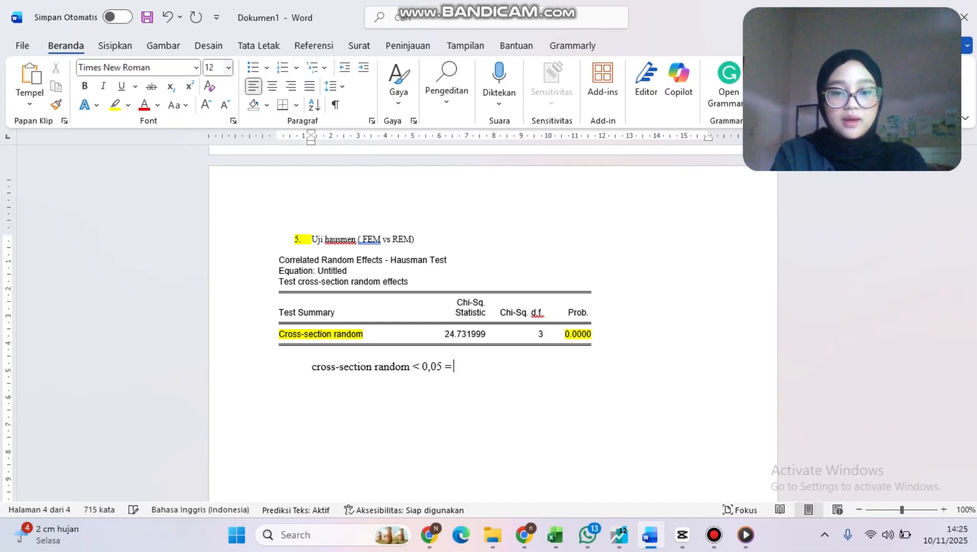
type(" m")
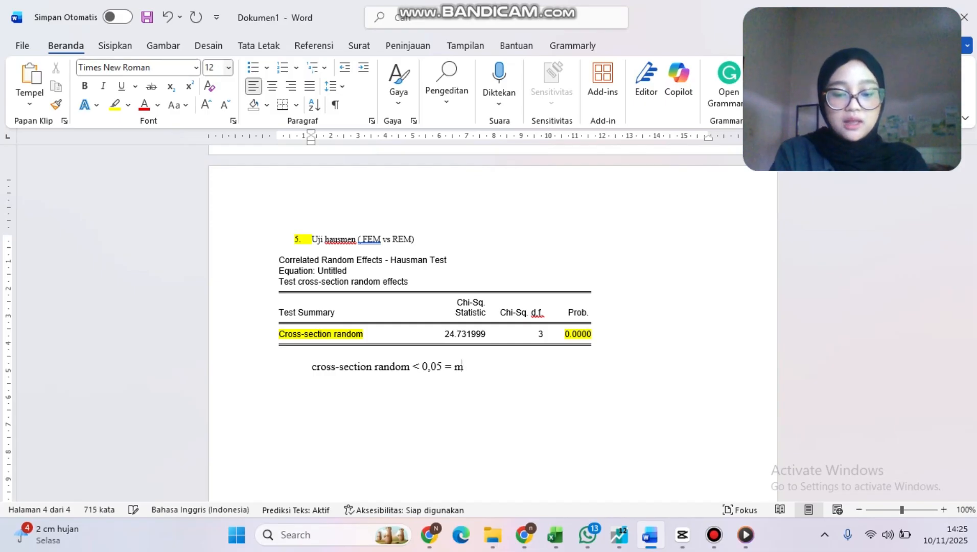
type("odel FEM")
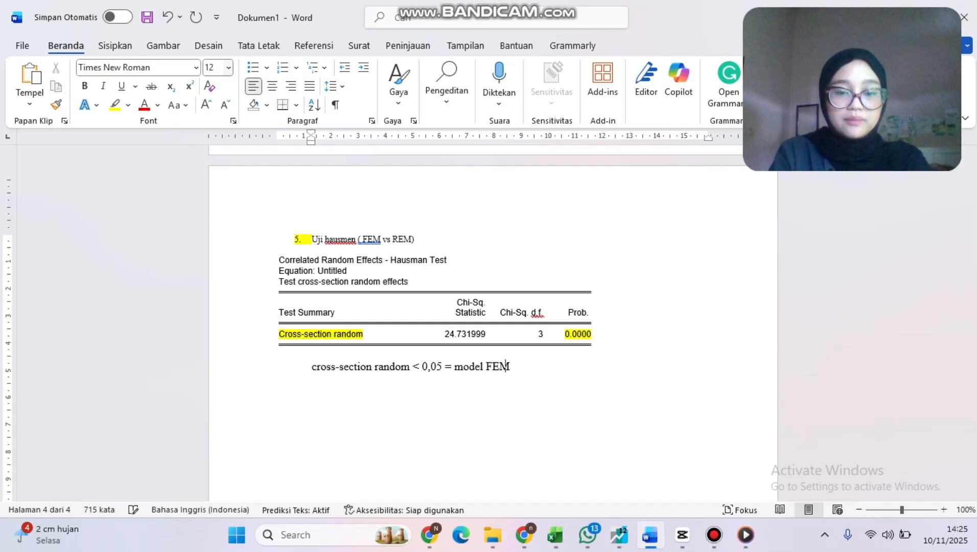
- Add the second decision rule "cross-section random > 0,05 = model REM" on a new line below the FEM rule
key("Return")
type("cr")
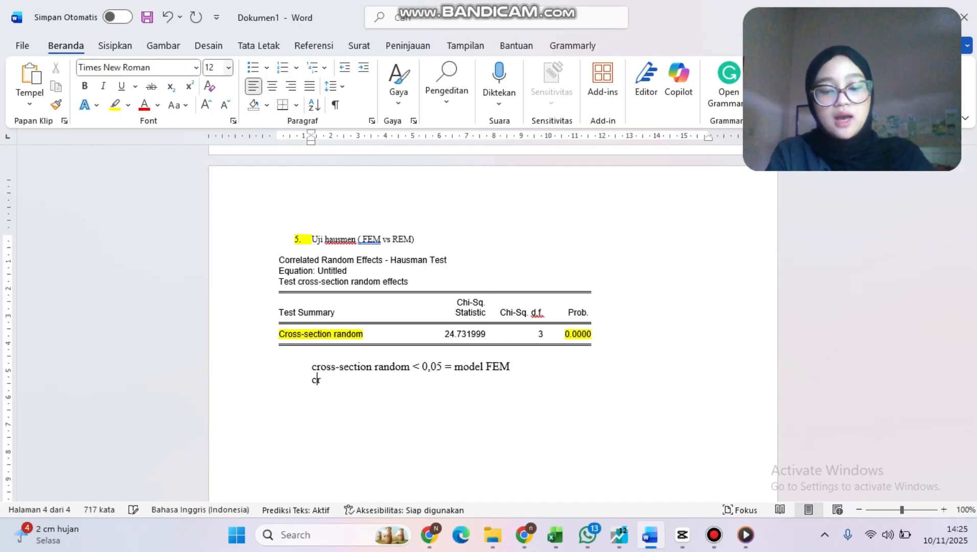
type("oss")
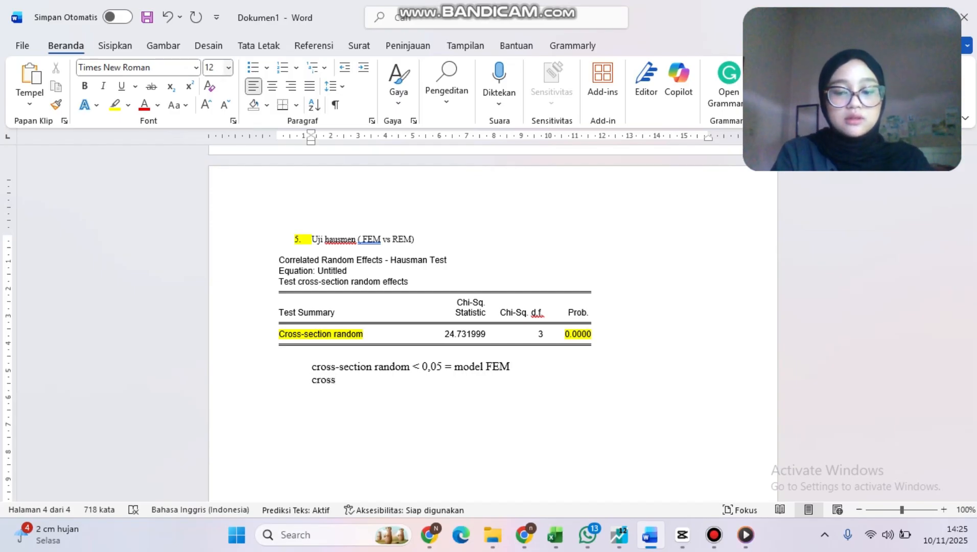
type("-section rand")
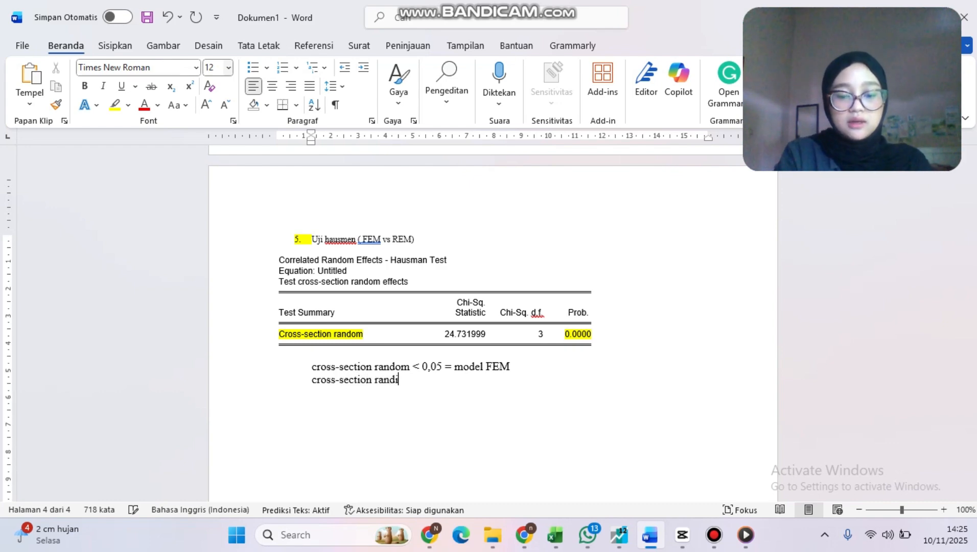
type("om ")
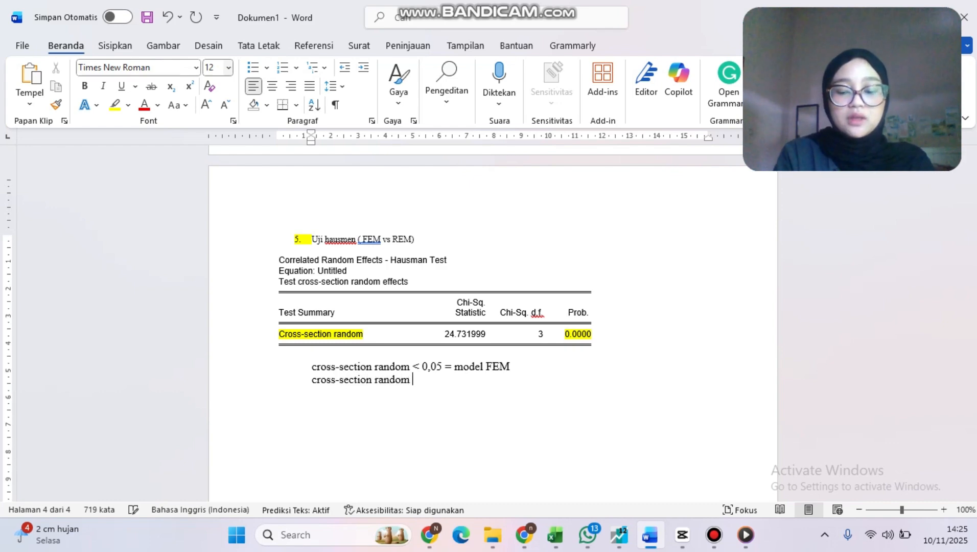
type("> 0")
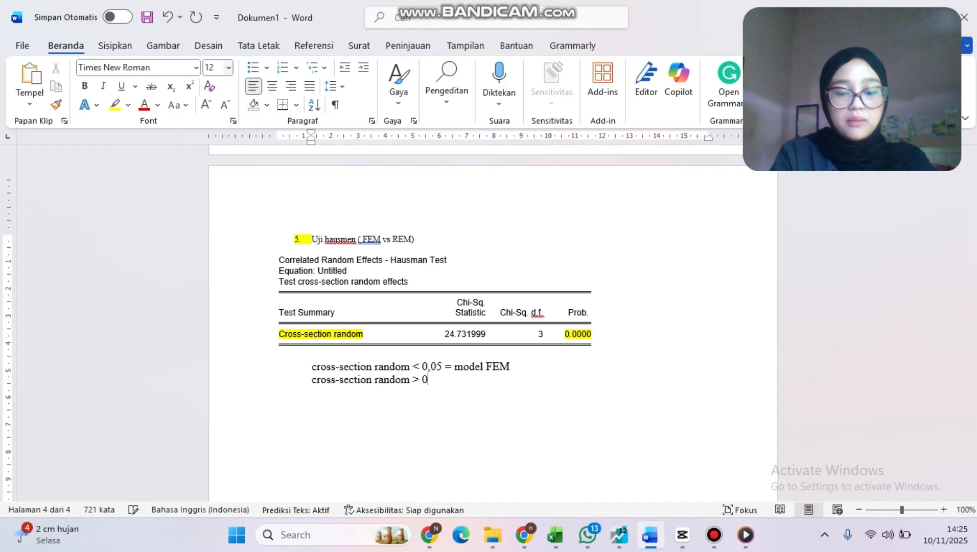
type(",05")
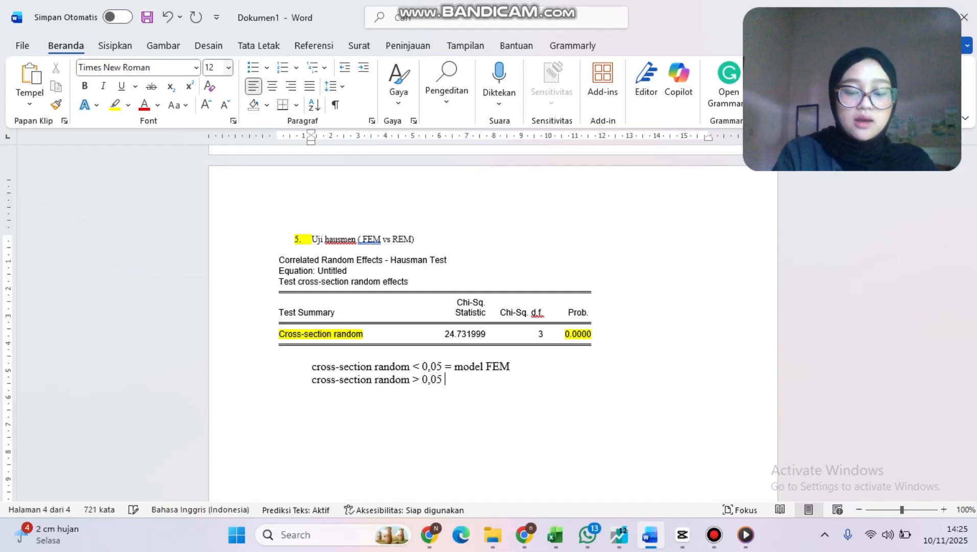
type(" = mo")
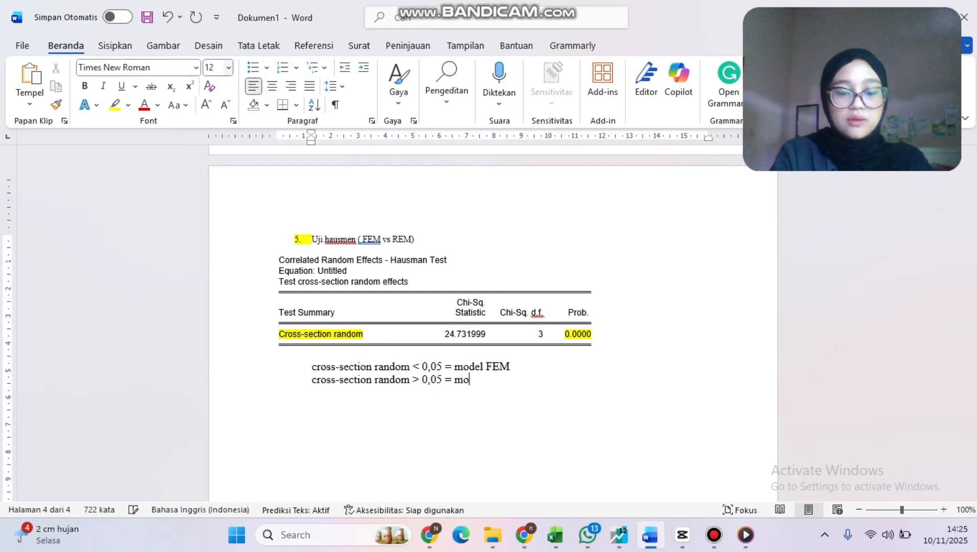
type("del REM")
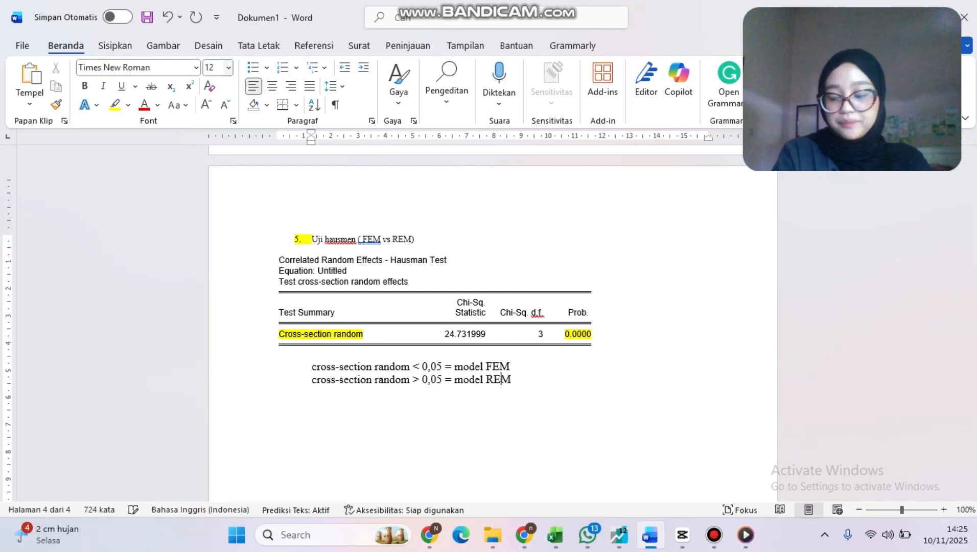
- Begin the Hausman interpretation on a new line below the rules with "cross-section random nya sebesar 0,0000 < 0,"
key("Return")
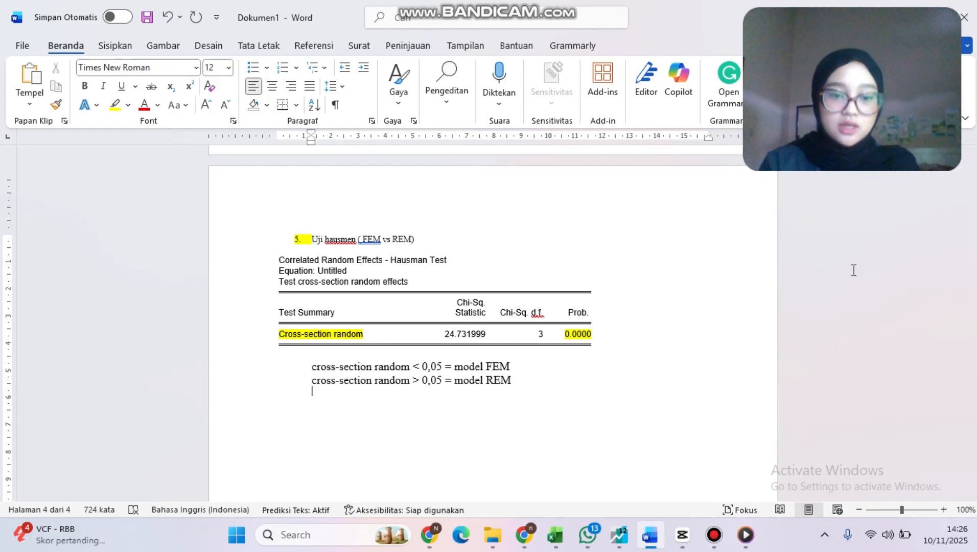
type("cros")
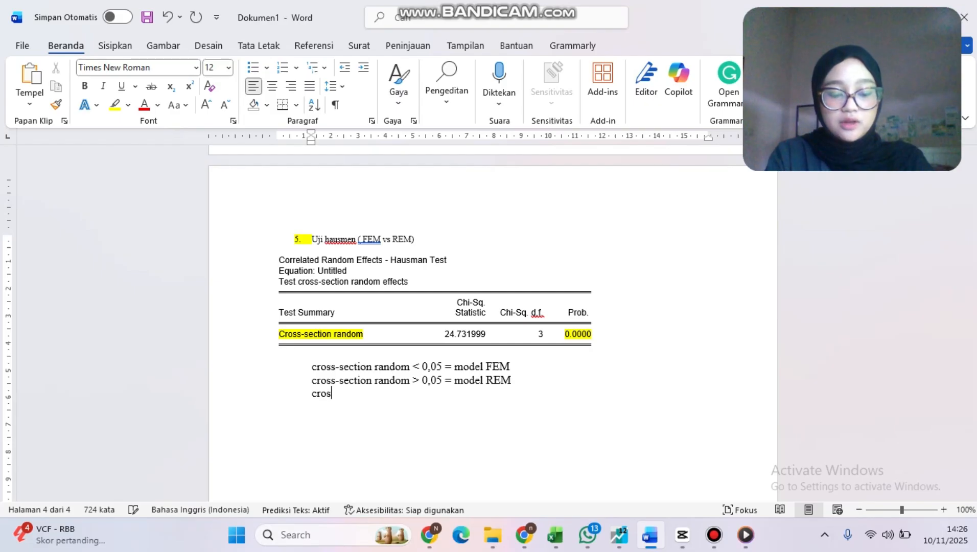
type("s")
type("-")
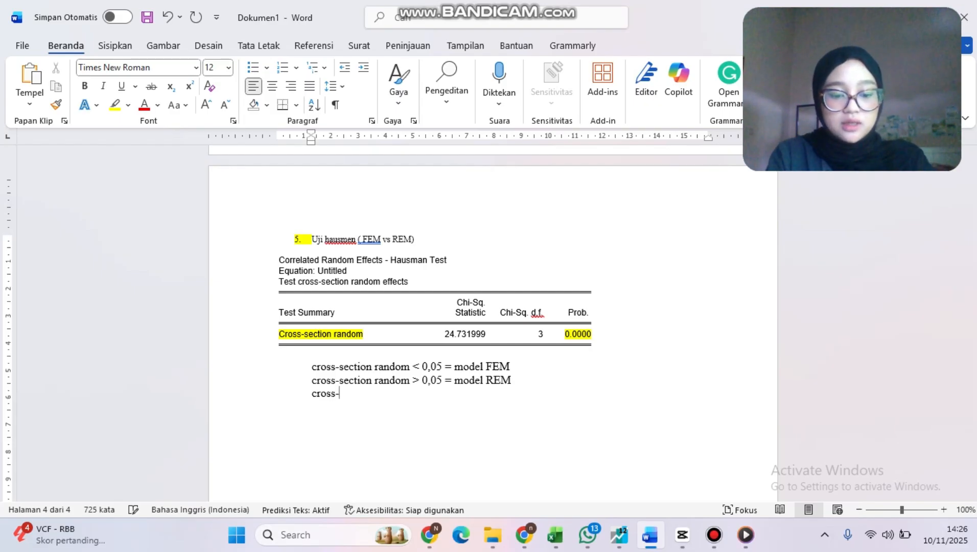
type("section ")
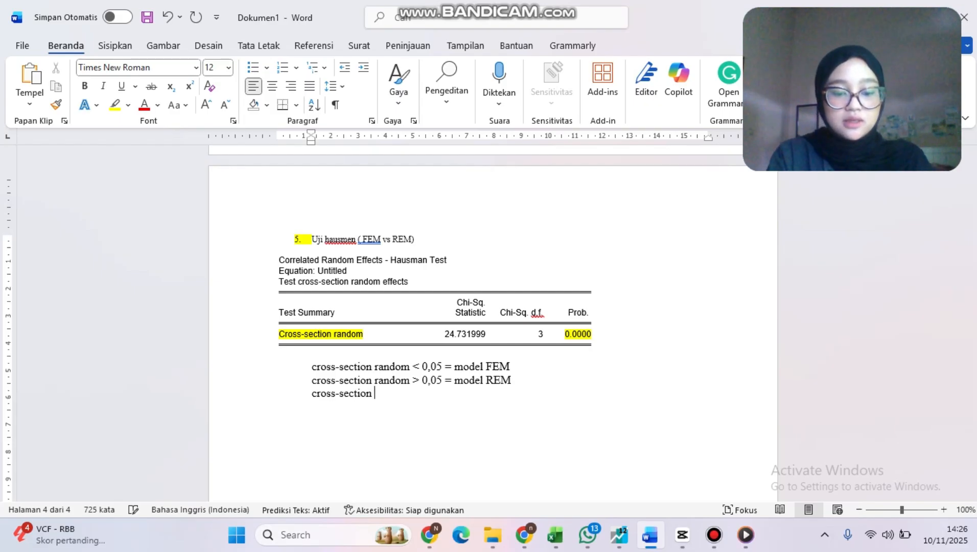
type("random nya ")
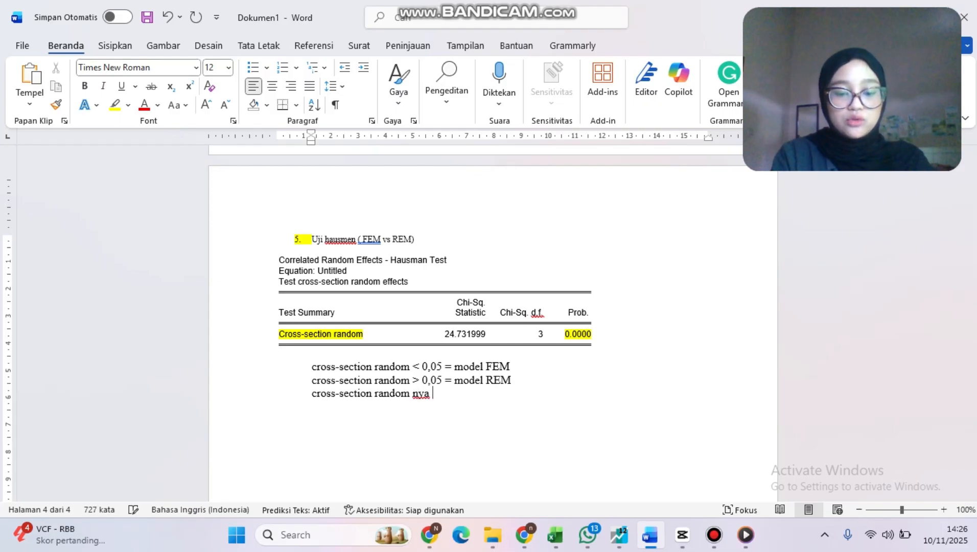
type("sebesar ")
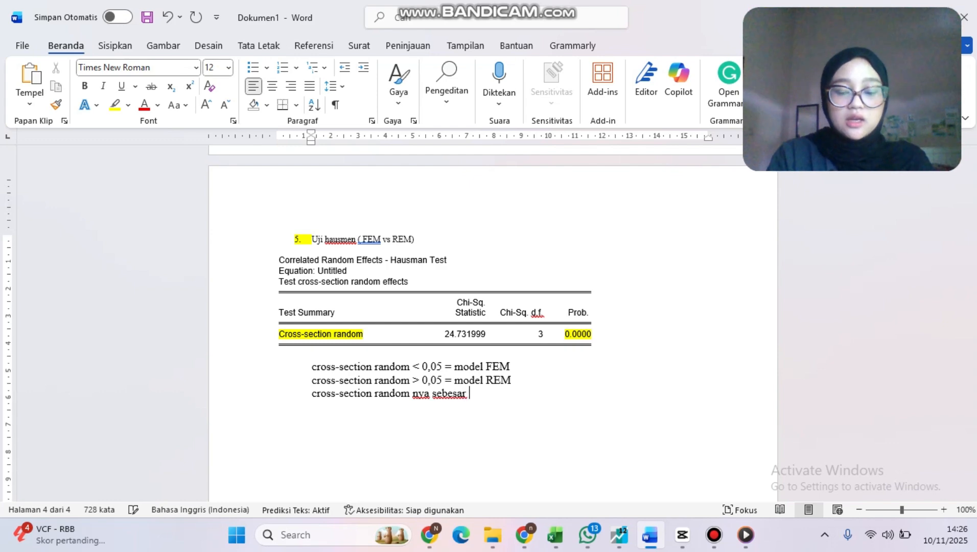
type("0,00")
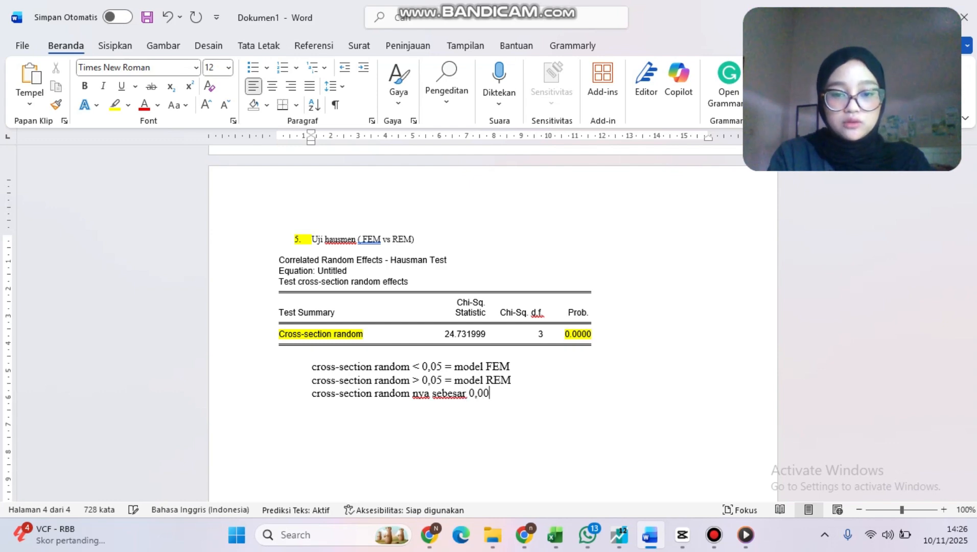
type("00 ")
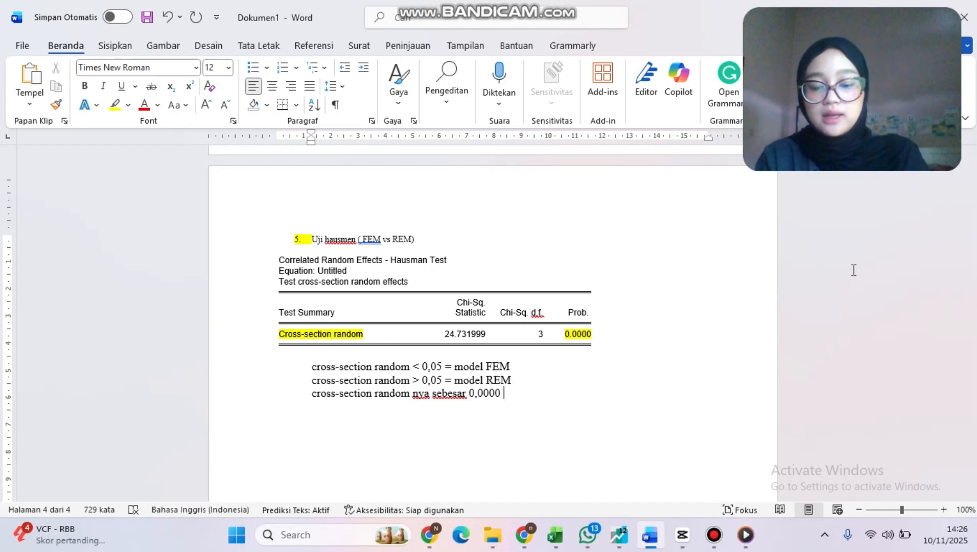
type("< 0,")
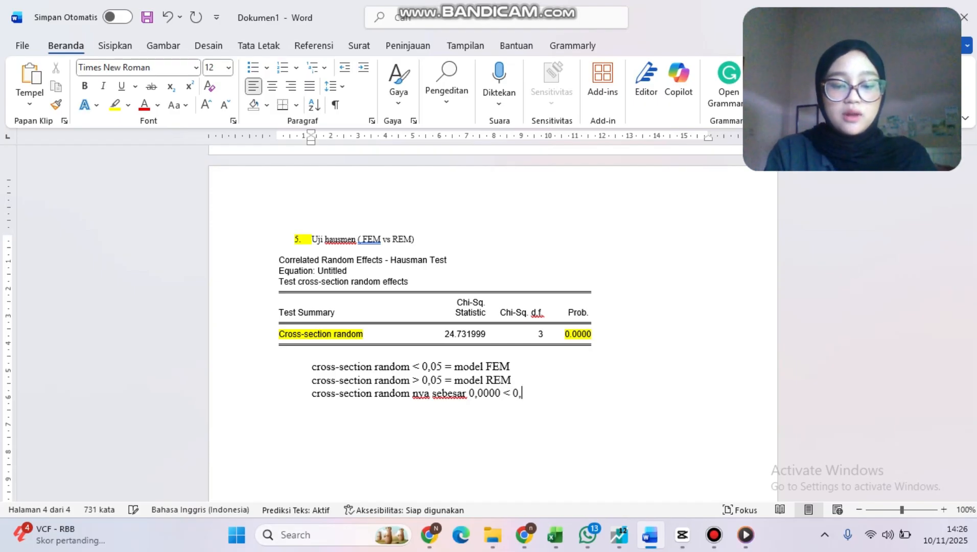
- Complete the interpretation with "05 maka model yang akan di gunakan itu adalah model FEM" and add an empty line below it
type("05 maka m")
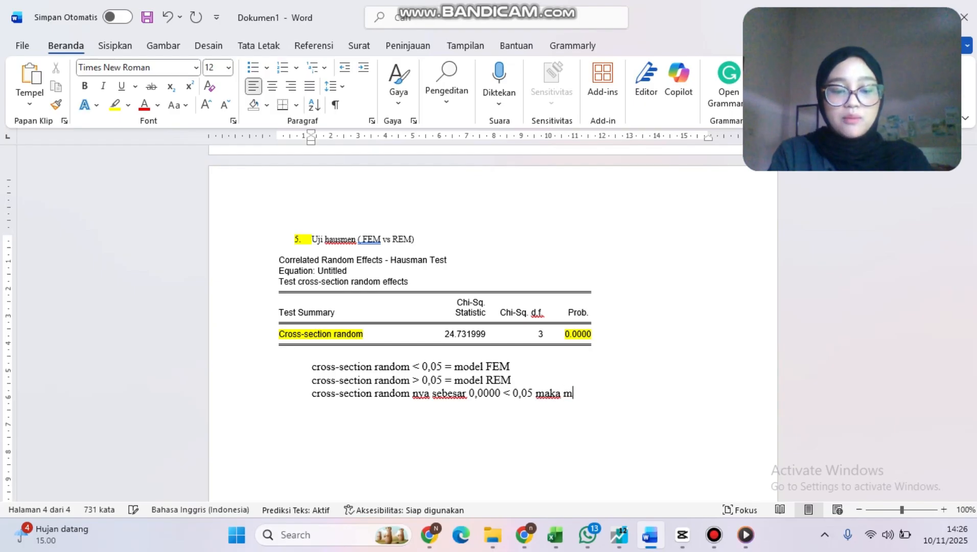
type("odel yang akan")
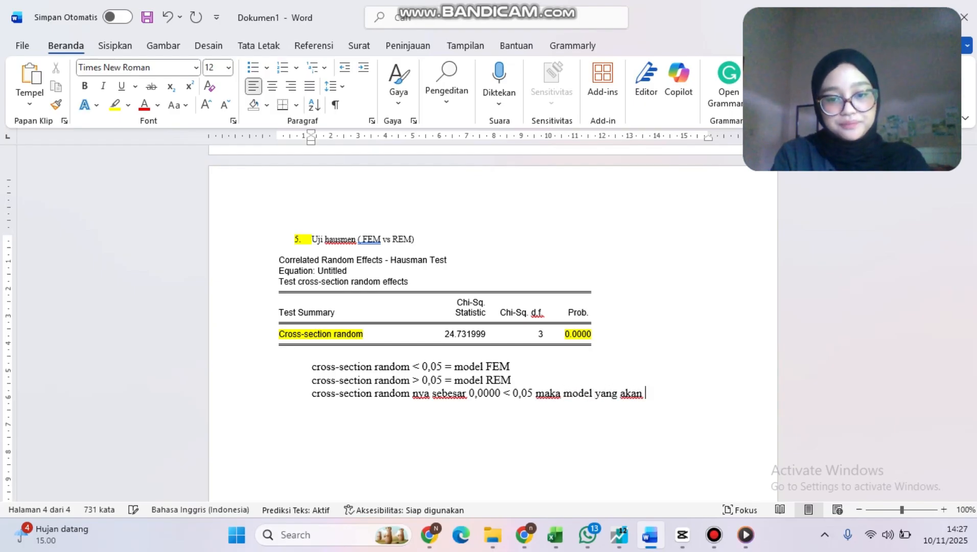
type(" di gunaka")
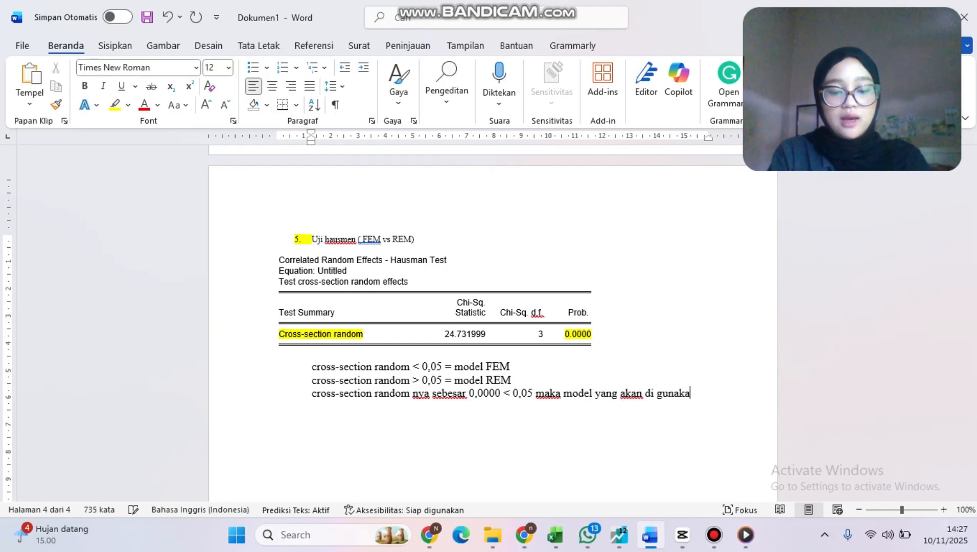
type("n itu adalah ")
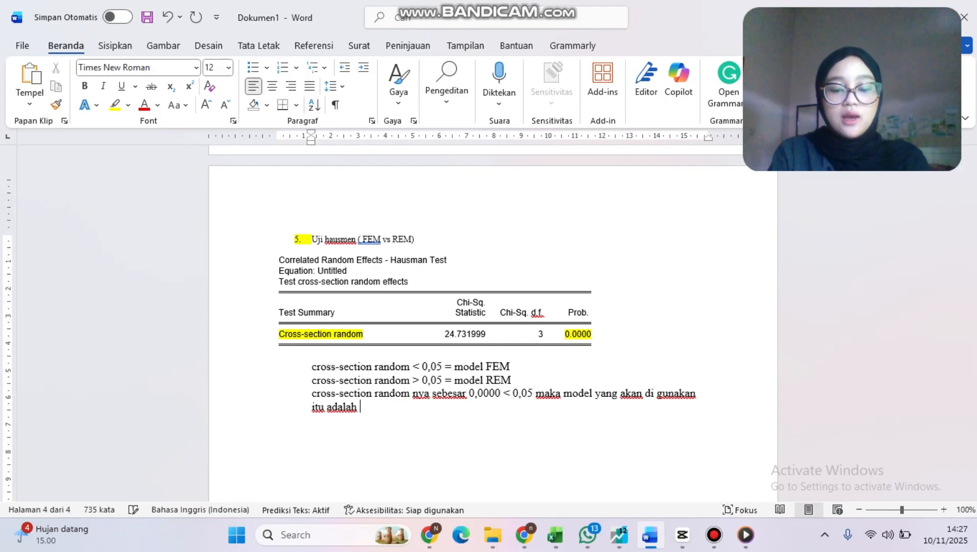
type("model FE")
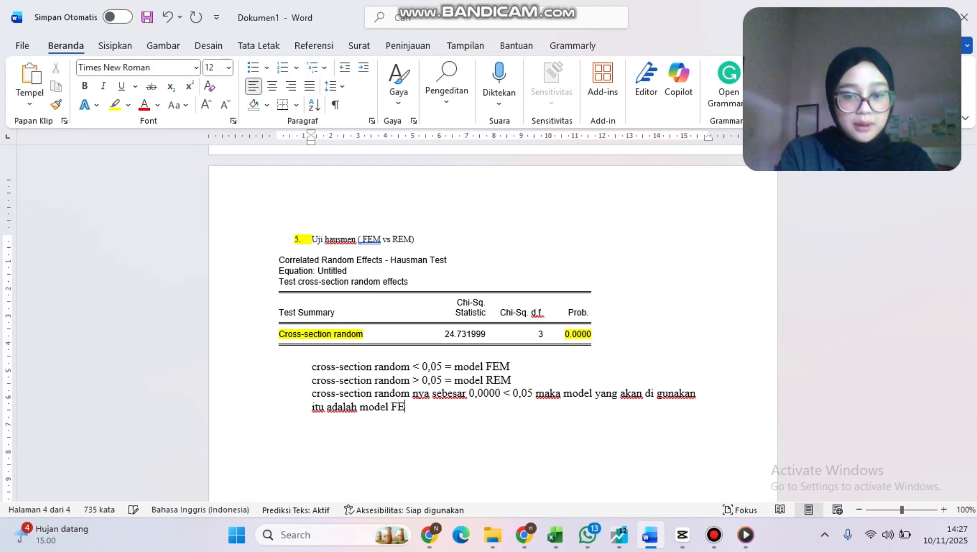
type("m")
type("M")
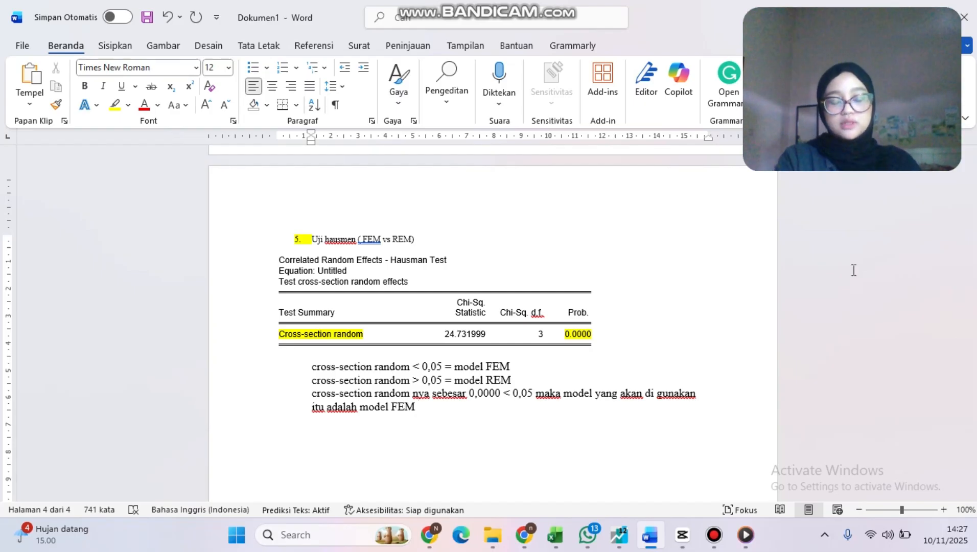
key("Return")
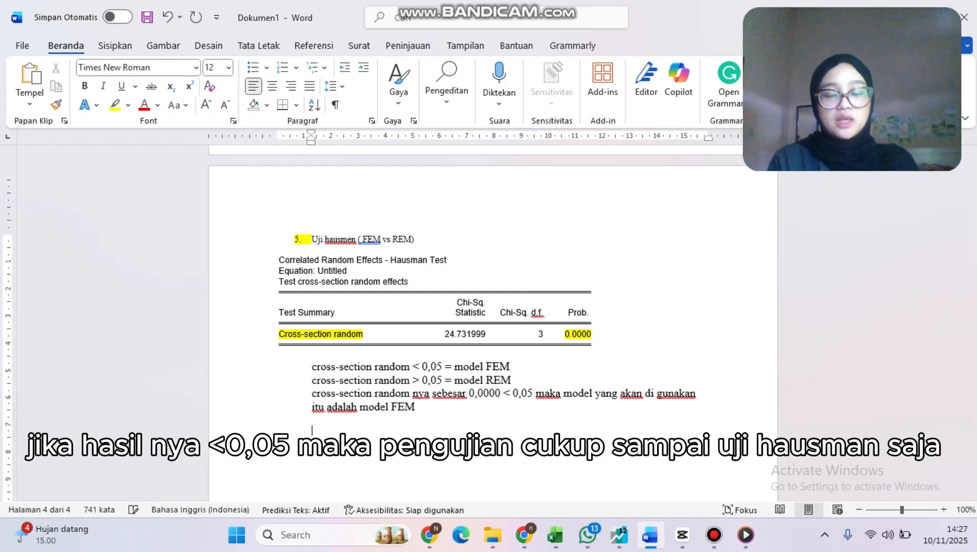